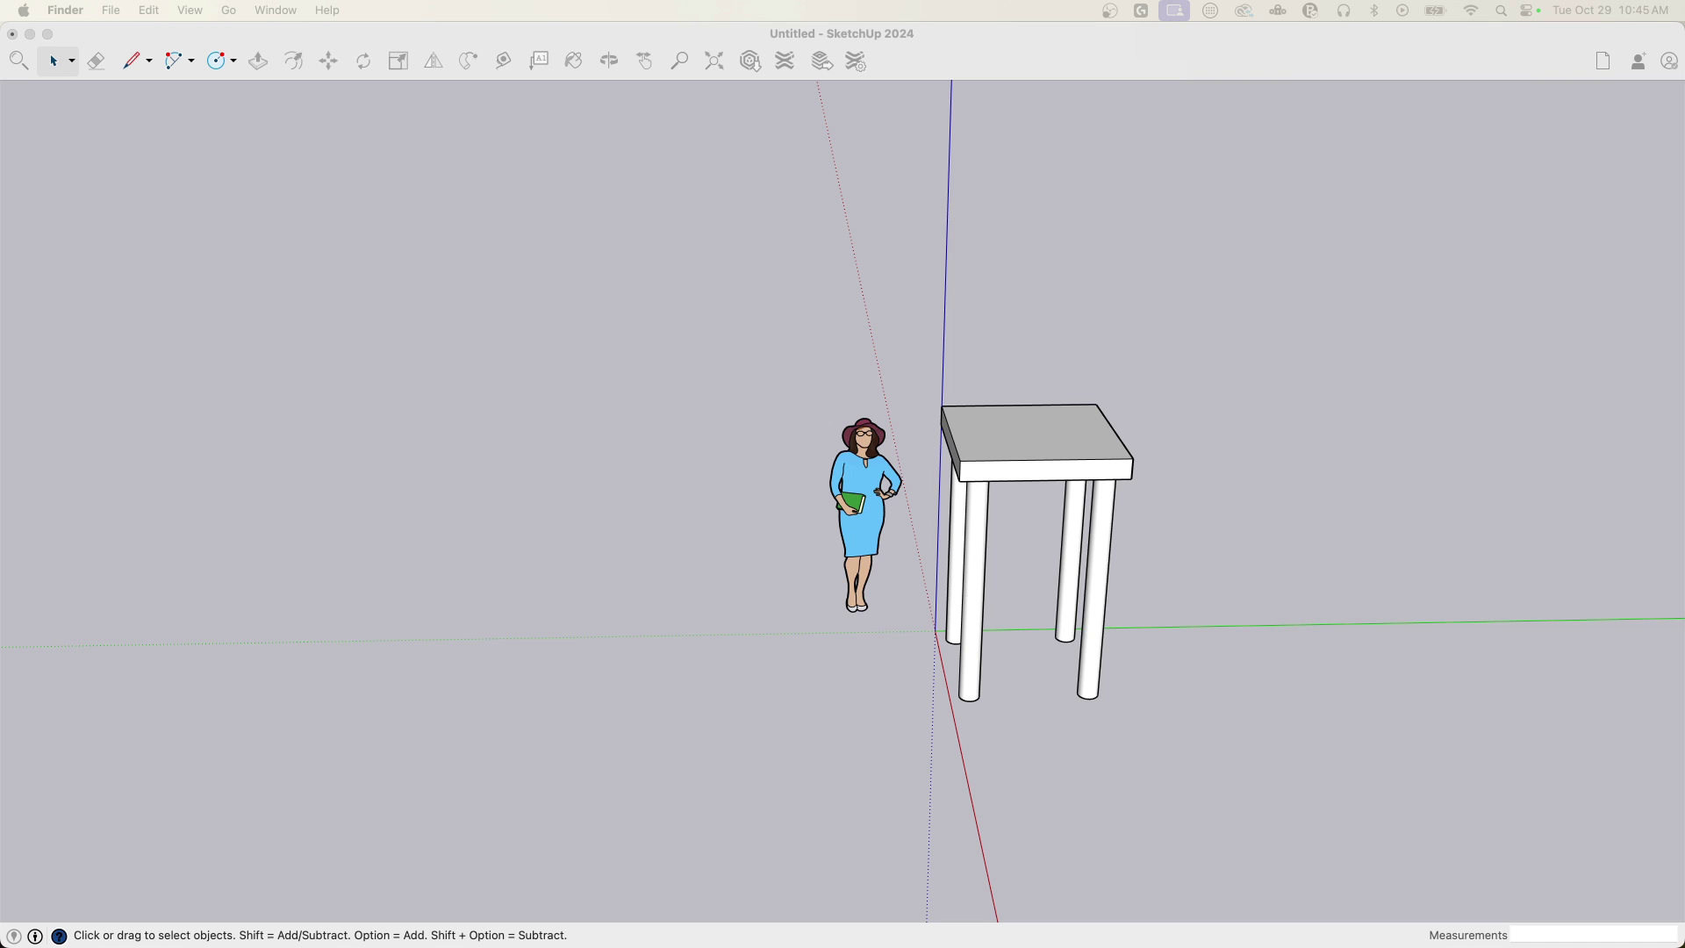
- Draw a vertical line from the midpoint of the platform's upper side edge down to ground level
{"action": "left_click", "coordinate": [1087, 360]}
{"action": "scroll", "coordinate": [963, 271], "scroll_direction": "up", "scroll_amount": 4}
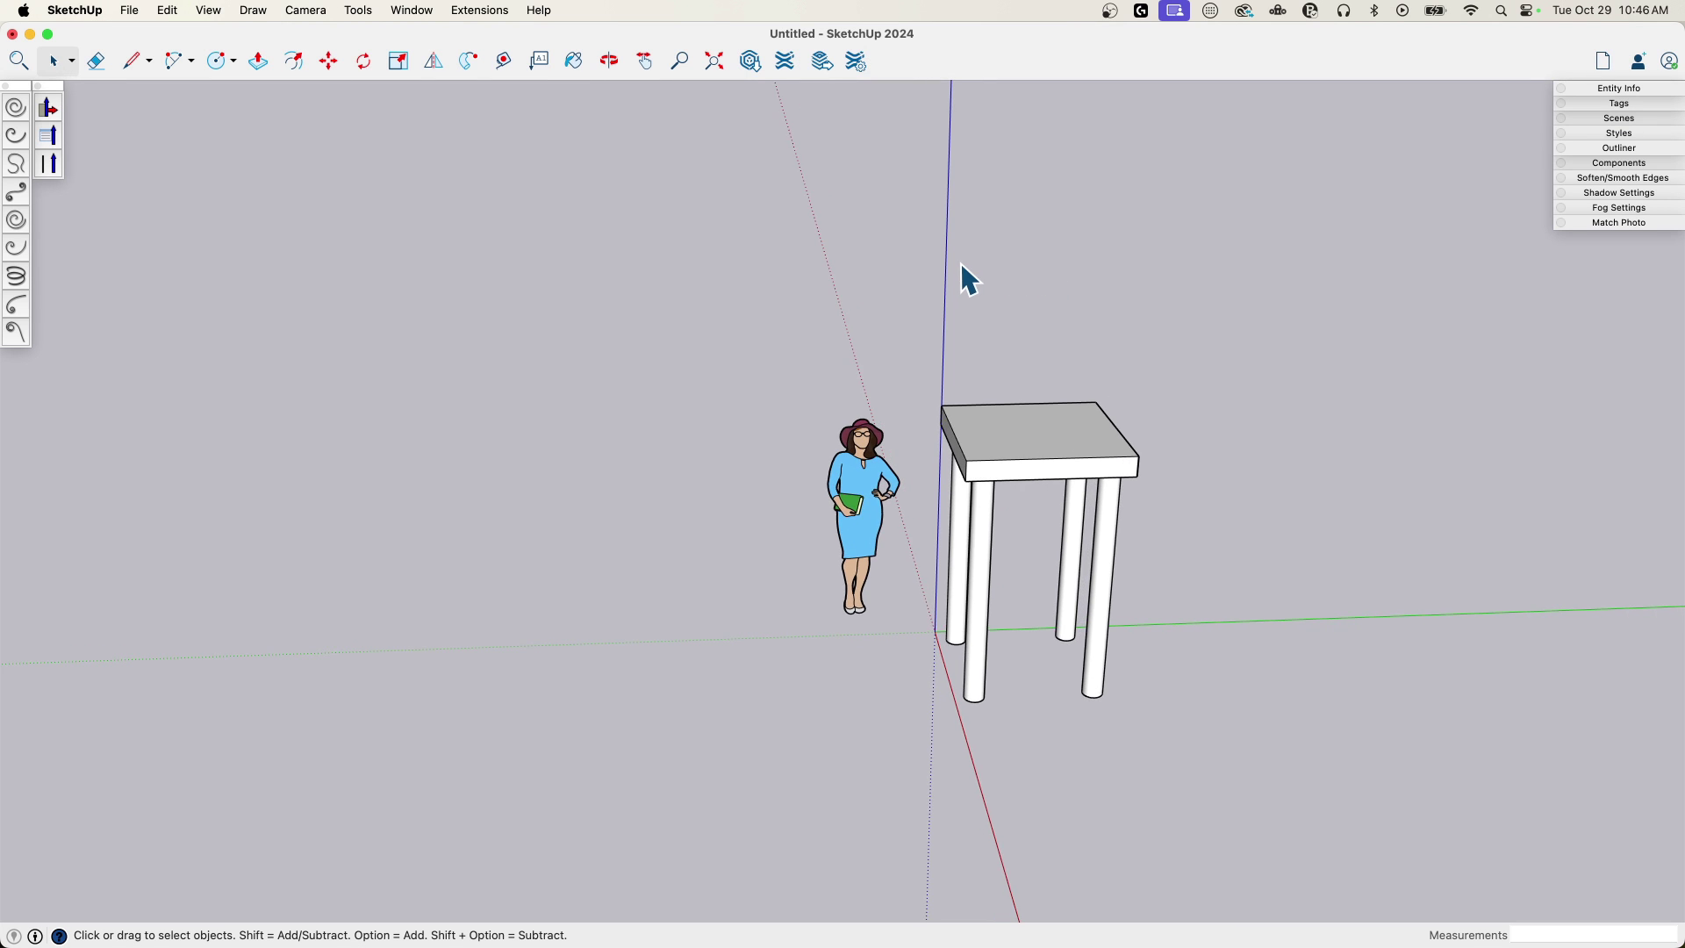
{"action": "mouse_move", "coordinate": [963, 270]}
{"action": "middle_mouse_down"}
{"action": "mouse_move", "coordinate": [952, 327]}
{"action": "mouse_move", "coordinate": [1004, 363]}
{"action": "mouse_move", "coordinate": [1039, 314]}
{"action": "middle_mouse_up"}
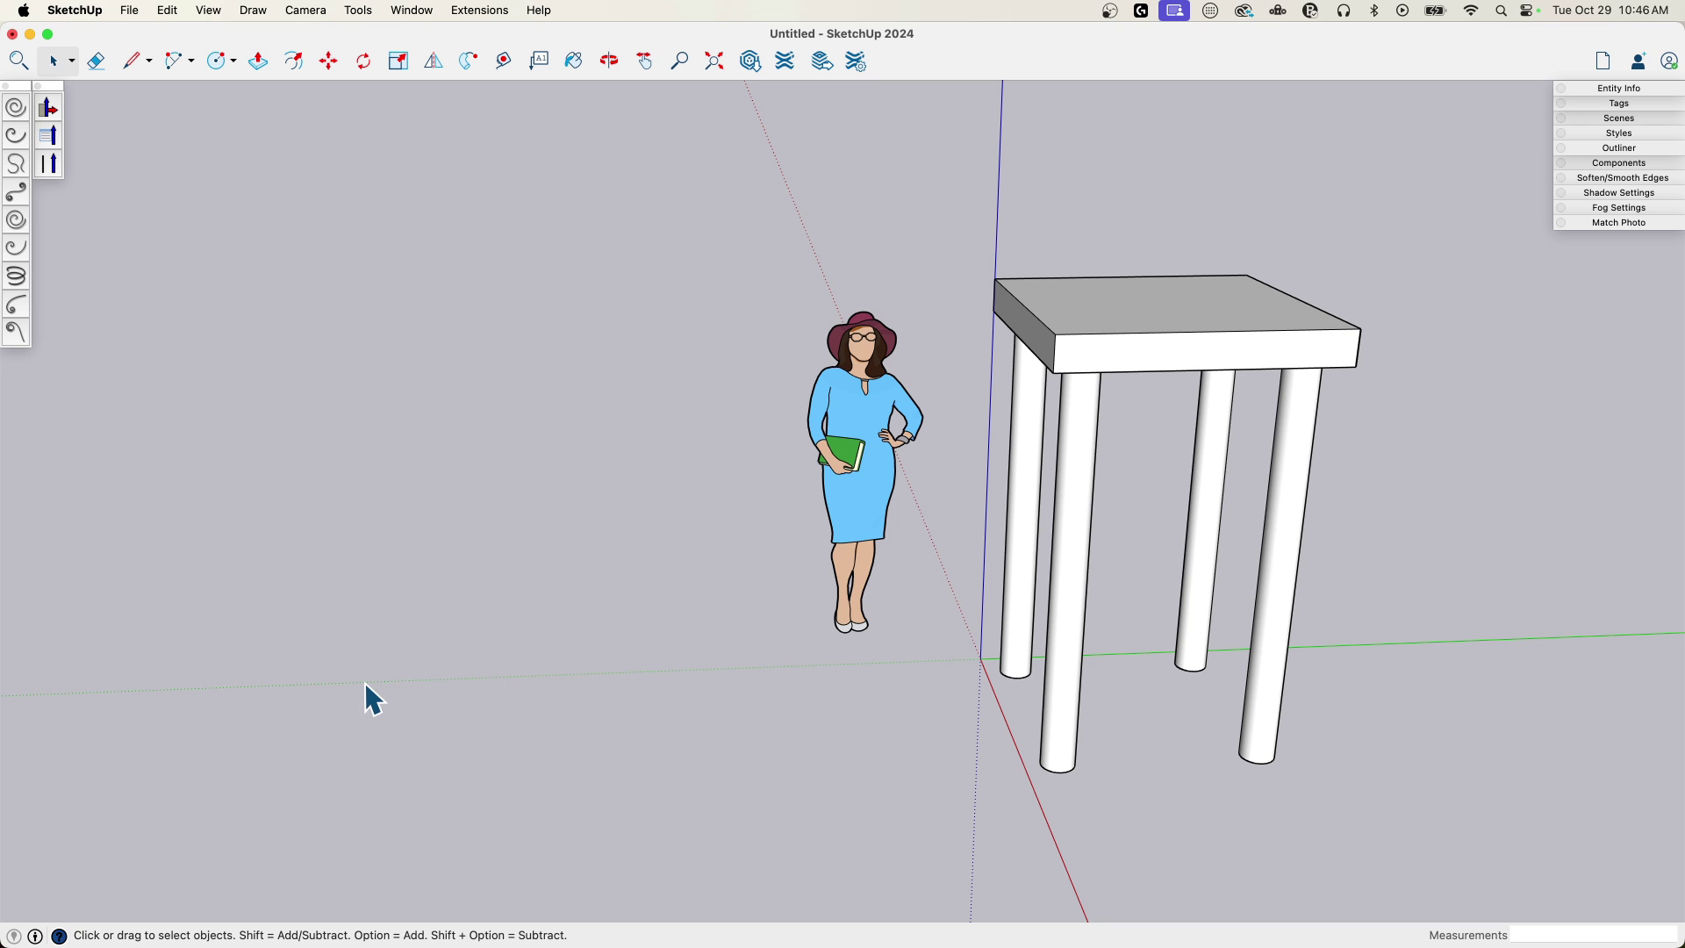
{"action": "mouse_move", "coordinate": [482, 700]}
{"action": "middle_mouse_down"}
{"action": "mouse_move", "coordinate": [692, 595]}
{"action": "mouse_move", "coordinate": [791, 467]}
{"action": "mouse_move", "coordinate": [983, 324]}
{"action": "mouse_move", "coordinate": [594, 346]}
{"action": "mouse_move", "coordinate": [1080, 297]}
{"action": "mouse_move", "coordinate": [838, 291]}
{"action": "middle_mouse_up"}
{"action": "key", "text": "l"}
{"action": "left_click", "coordinate": [1133, 295]}
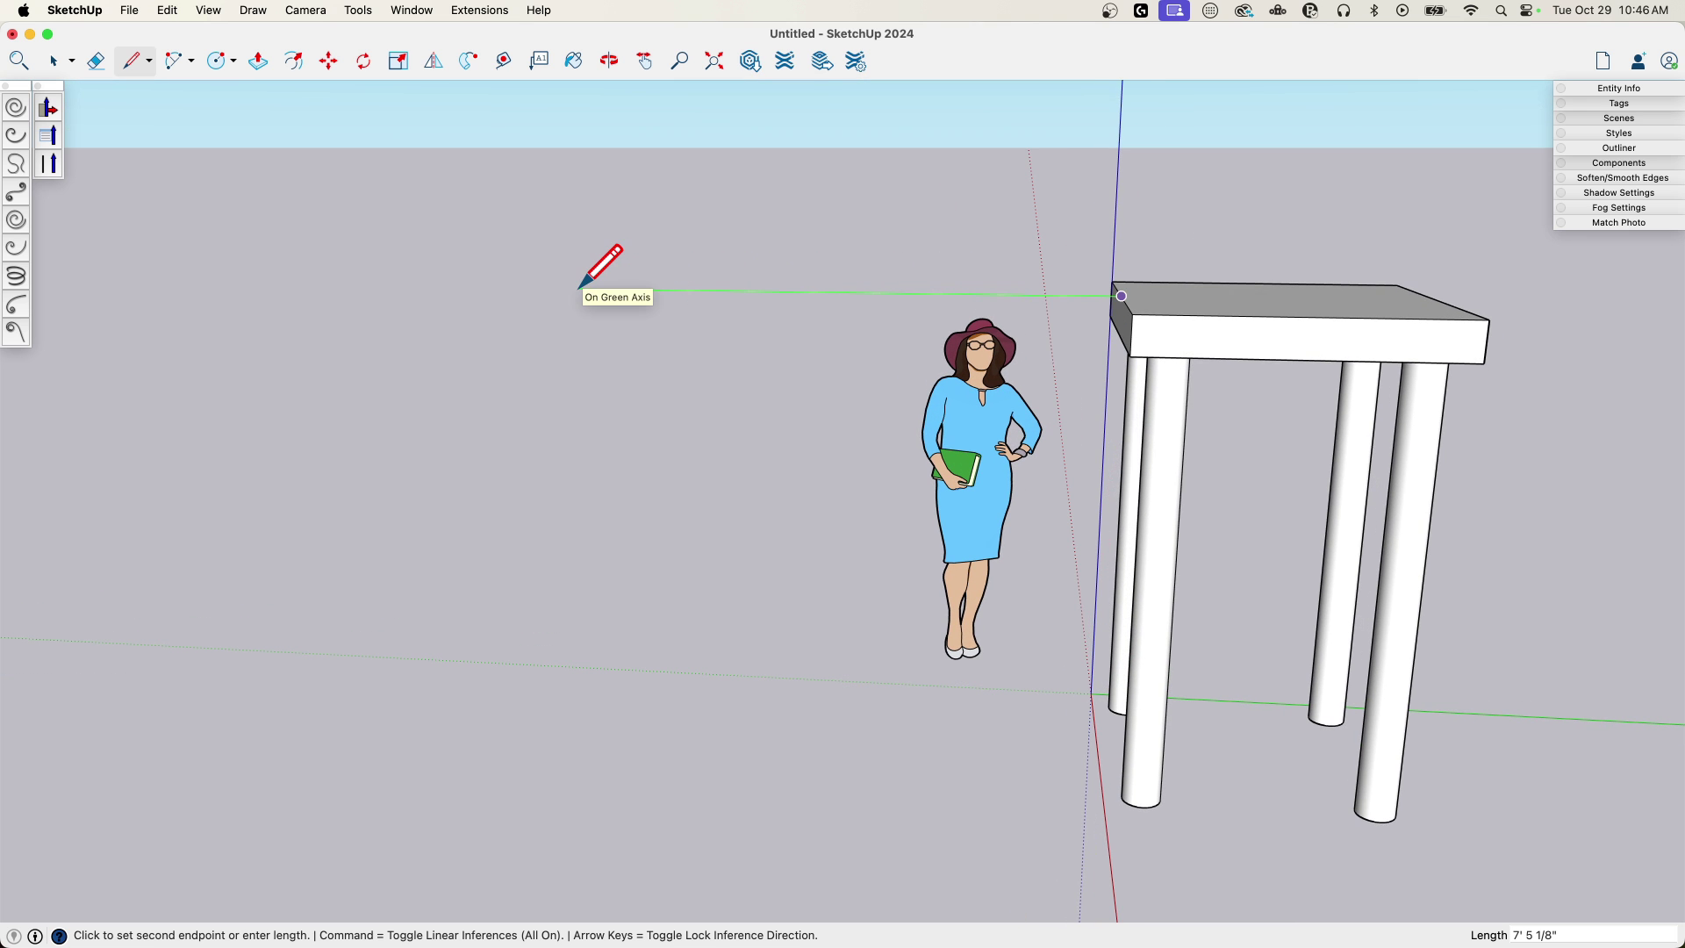
{"action": "middle_click_drag", "start_coordinate": [1072, 574], "coordinate": [1090, 689]}
{"action": "key", "text": "Up"}
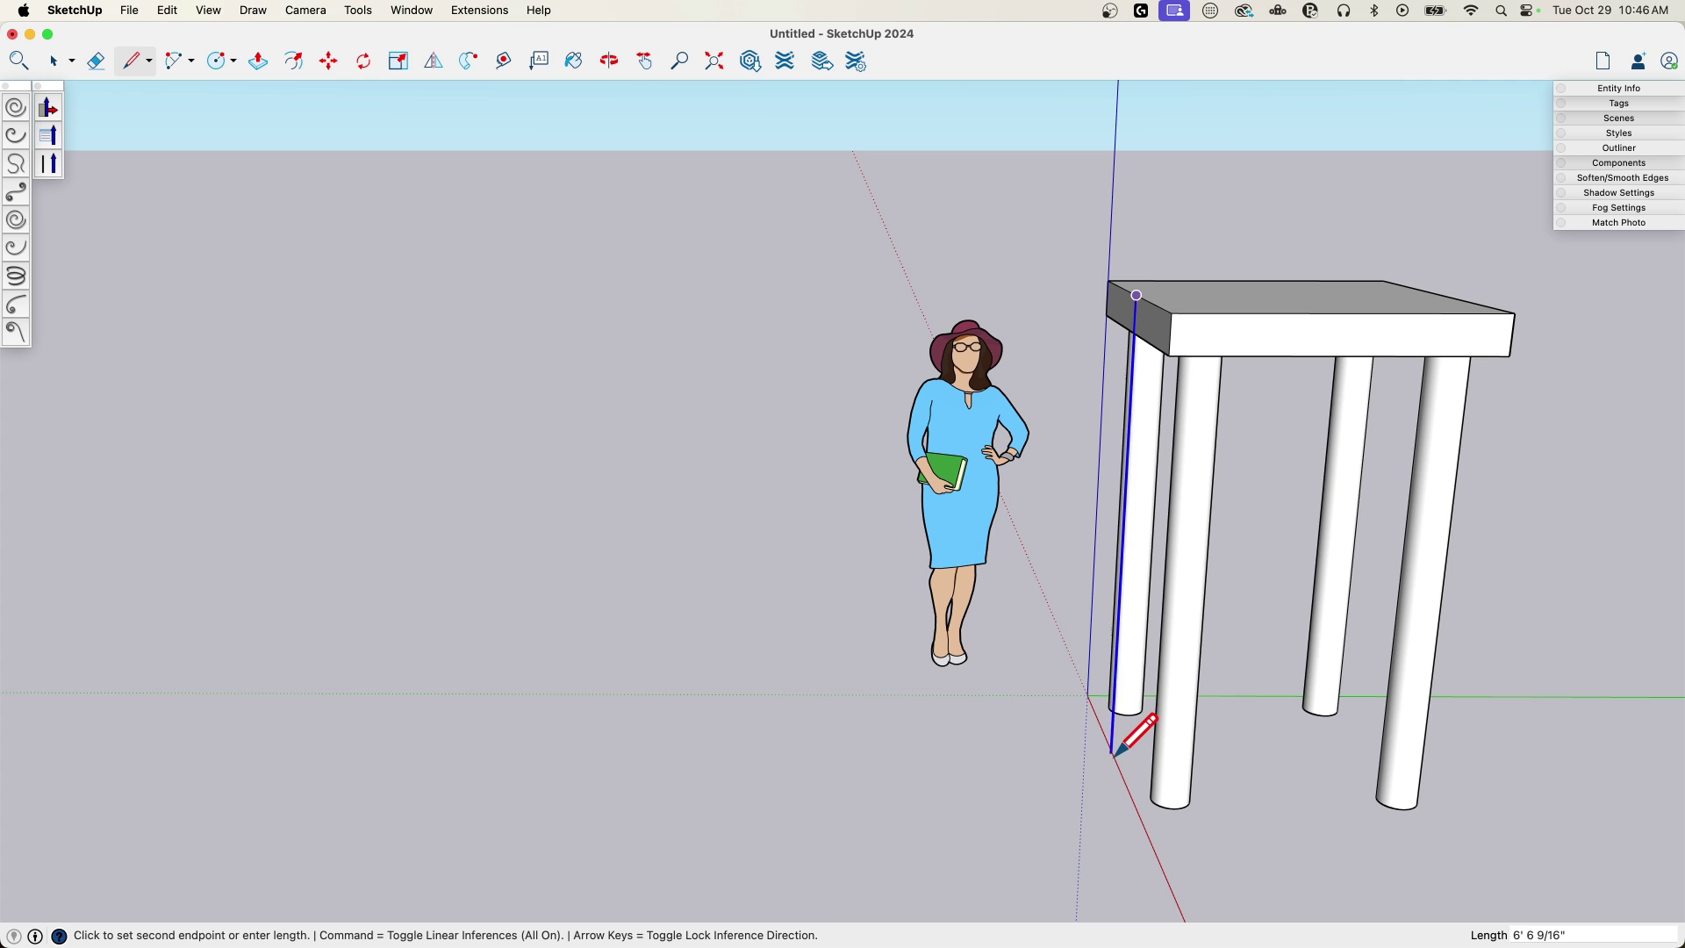
{"action": "left_click", "coordinate": [1085, 693]}
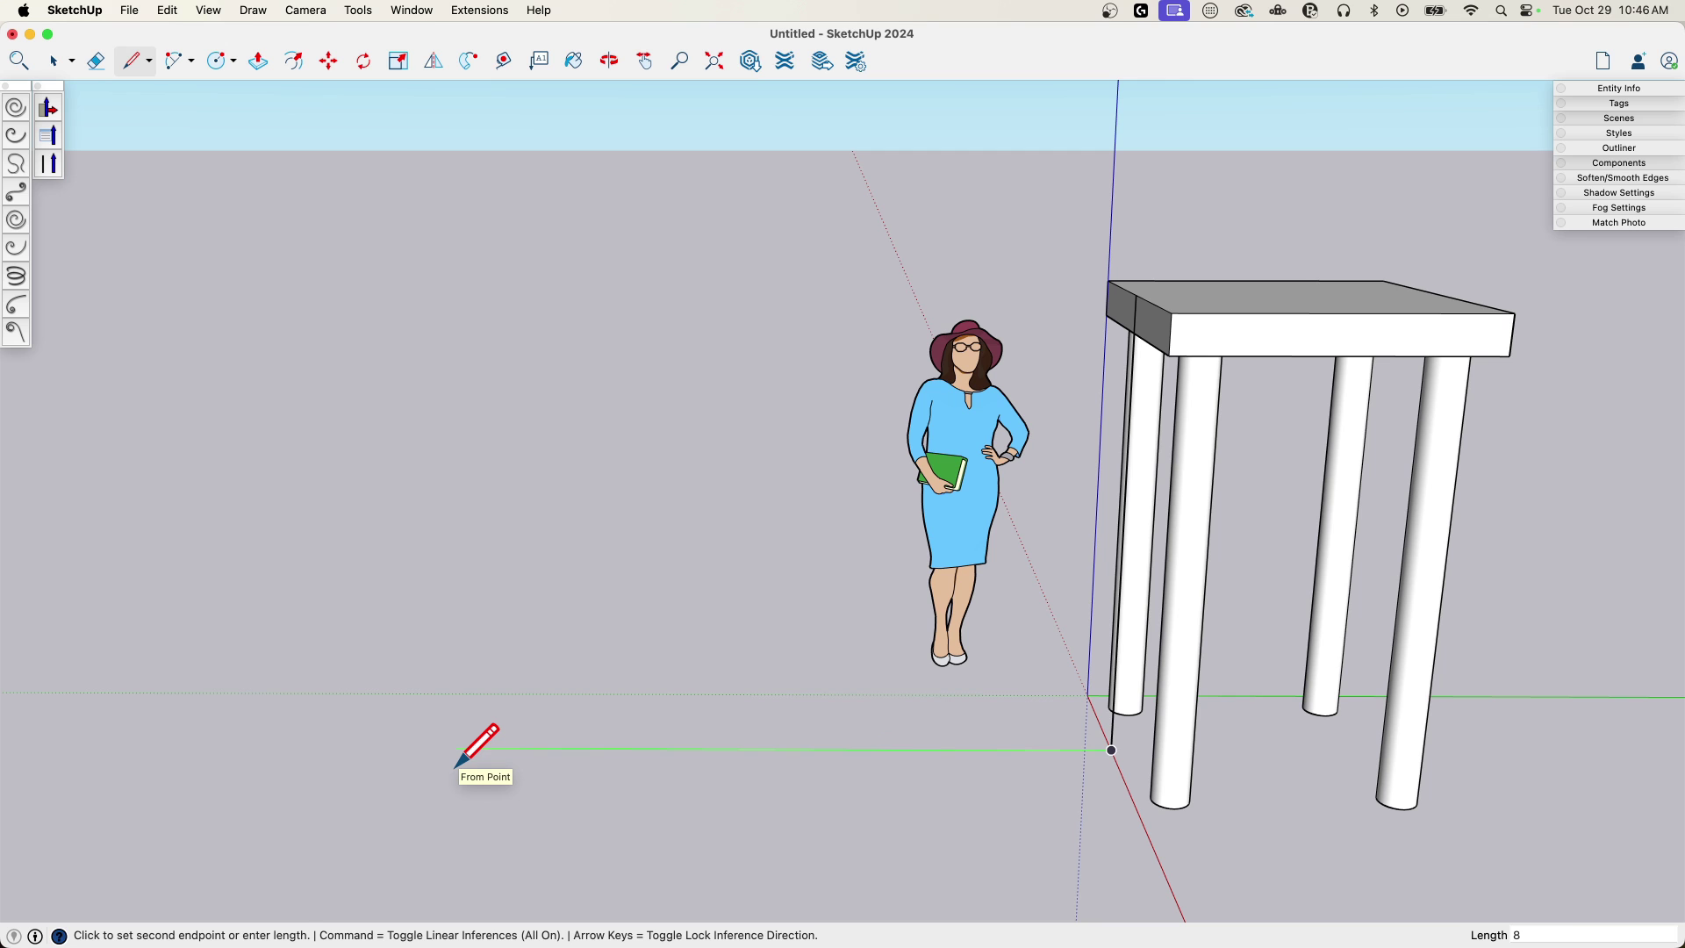
- Complete an upright rectangle 8' wide along the green axis, reaching from the ground to the platform's top height
{"action": "key", "text": "Return"}
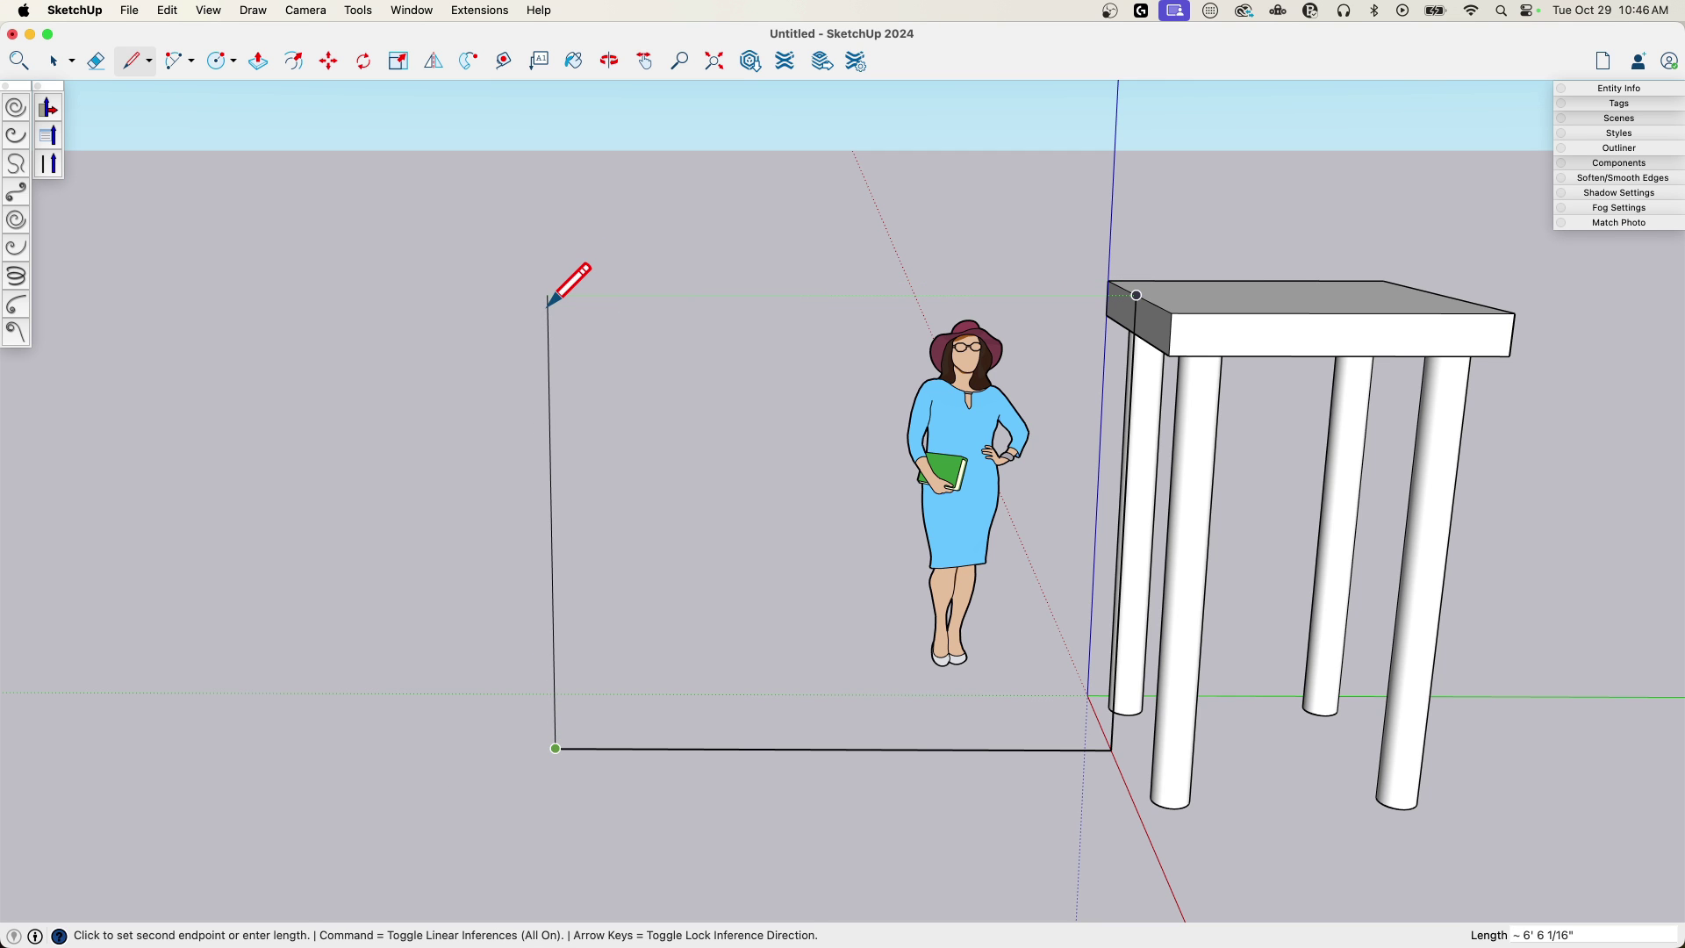
{"action": "key", "text": "Up"}
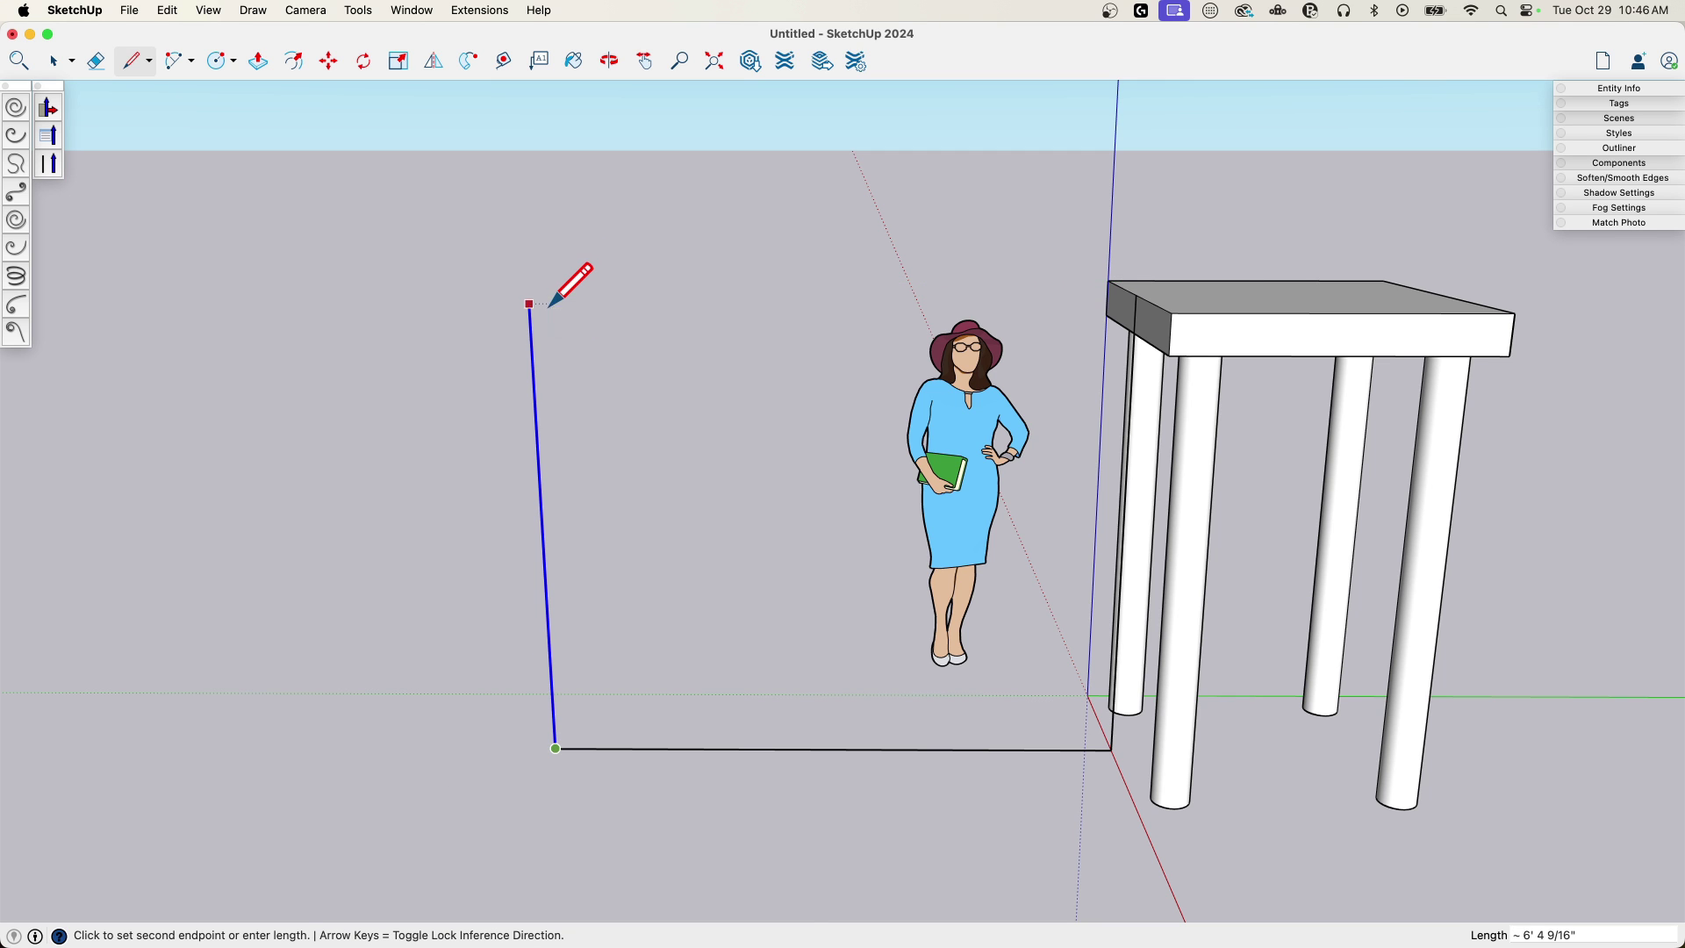
{"action": "left_click", "coordinate": [1132, 294]}
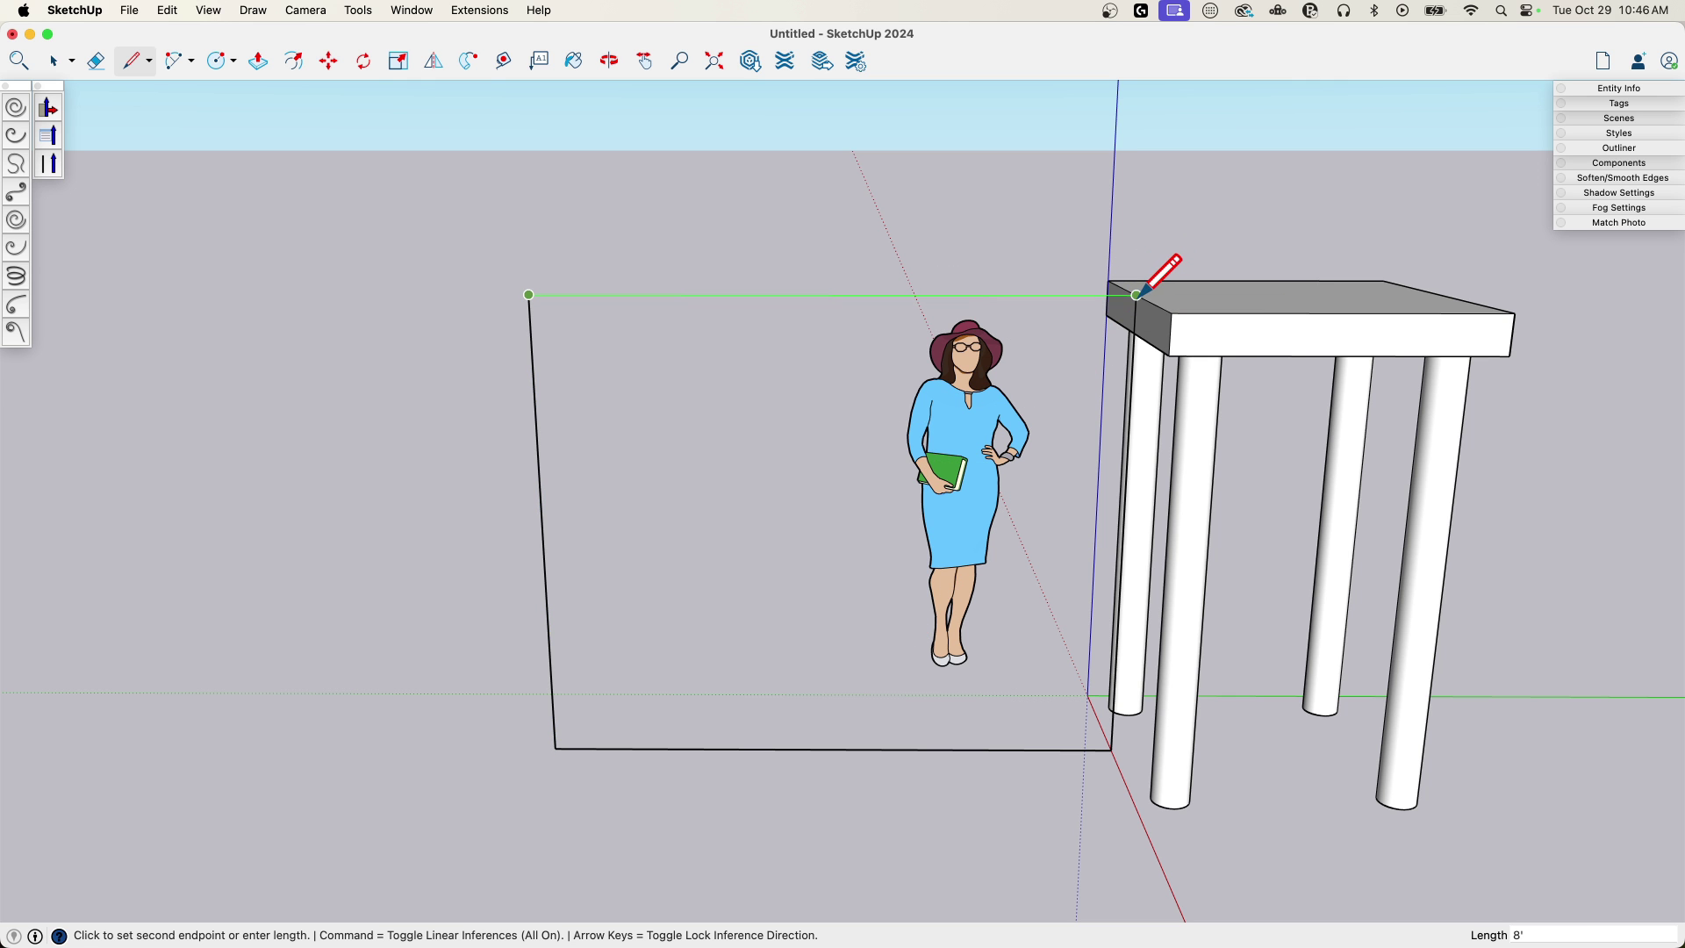
{"action": "left_click", "coordinate": [1135, 296]}
{"action": "mouse_move", "coordinate": [601, 771]}
{"action": "middle_mouse_down"}
{"action": "mouse_move", "coordinate": [550, 778]}
{"action": "mouse_move", "coordinate": [564, 729]}
{"action": "mouse_move", "coordinate": [536, 749]}
{"action": "middle_mouse_up"}
{"action": "mouse_move", "coordinate": [1141, 221]}
{"action": "middle_mouse_down"}
{"action": "mouse_move", "coordinate": [1200, 233]}
{"action": "mouse_move", "coordinate": [1156, 242]}
{"action": "middle_mouse_up"}
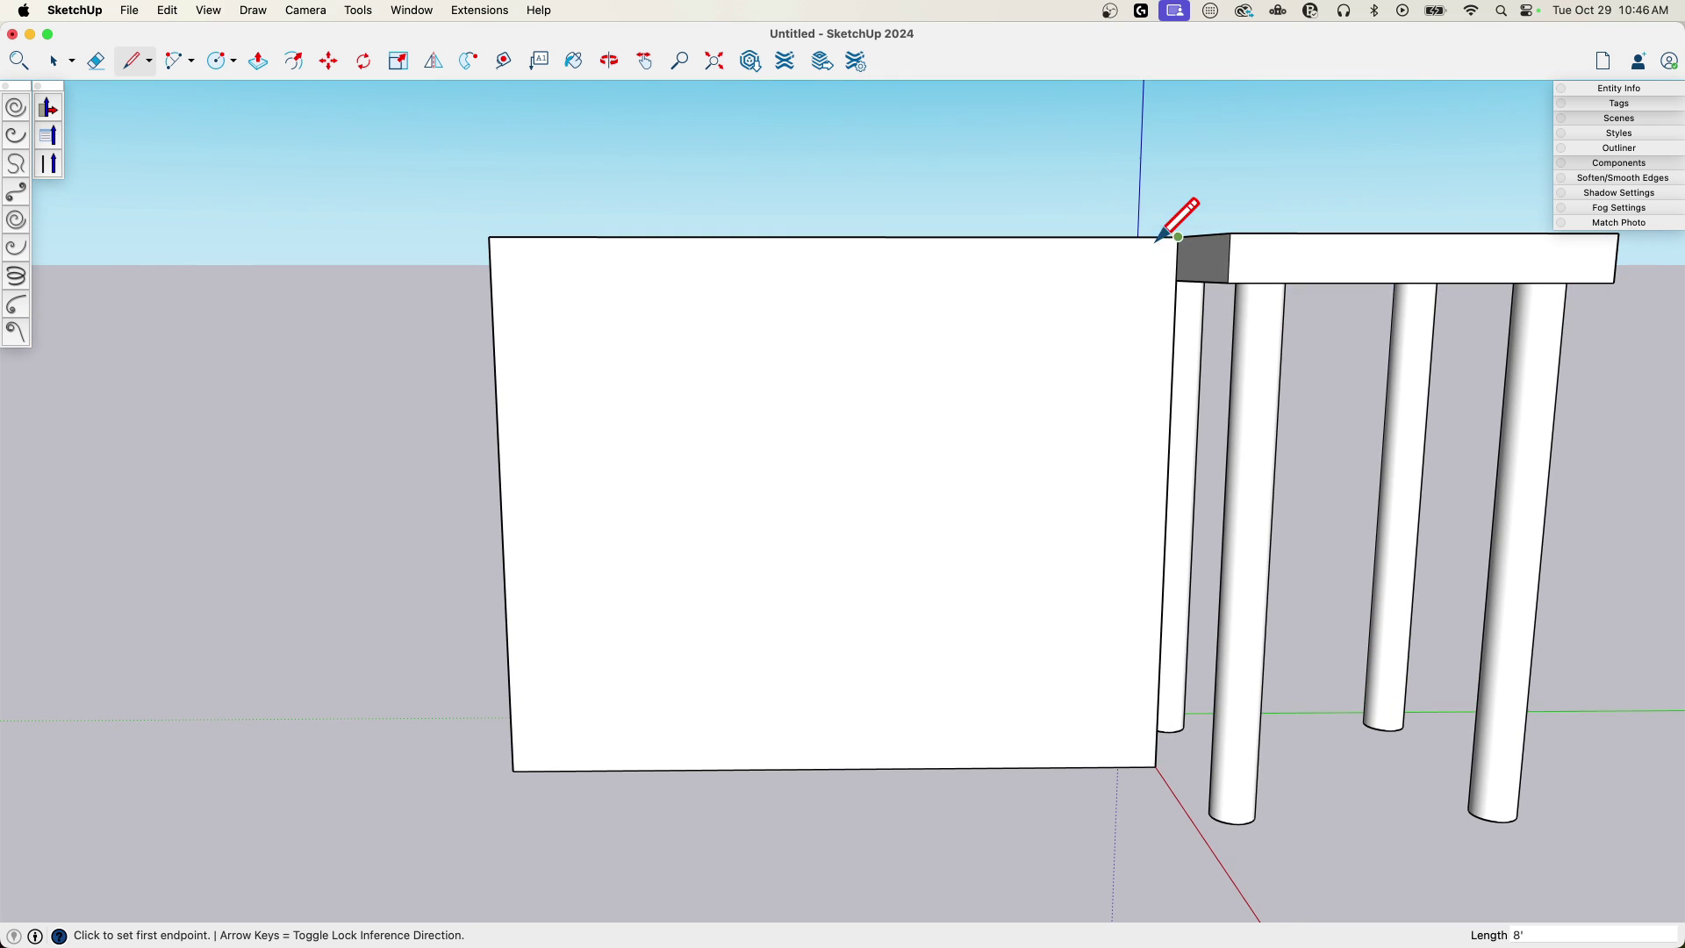
- Mark off 3" along the rectangle's upper edge from the platform corner and connect that point diagonally to the opposite lower corner
{"action": "left_click", "coordinate": [1178, 237]}
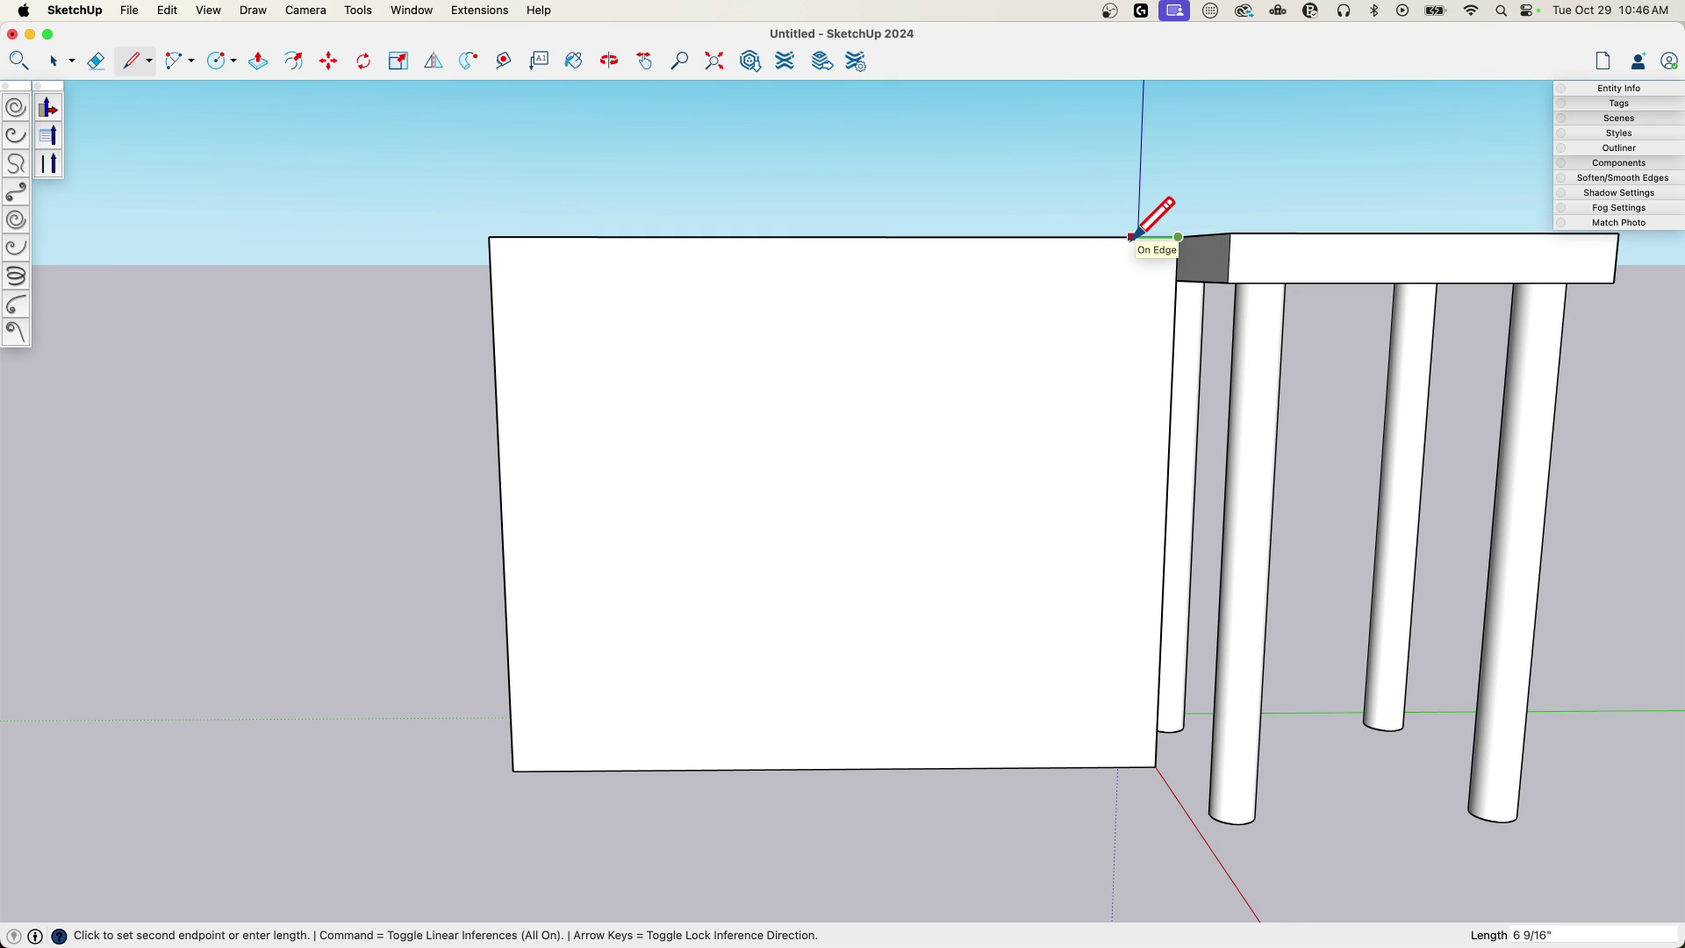
{"action": "type", "text": "3"}
{"action": "key", "text": "Return"}
{"action": "left_click", "coordinate": [513, 771]}
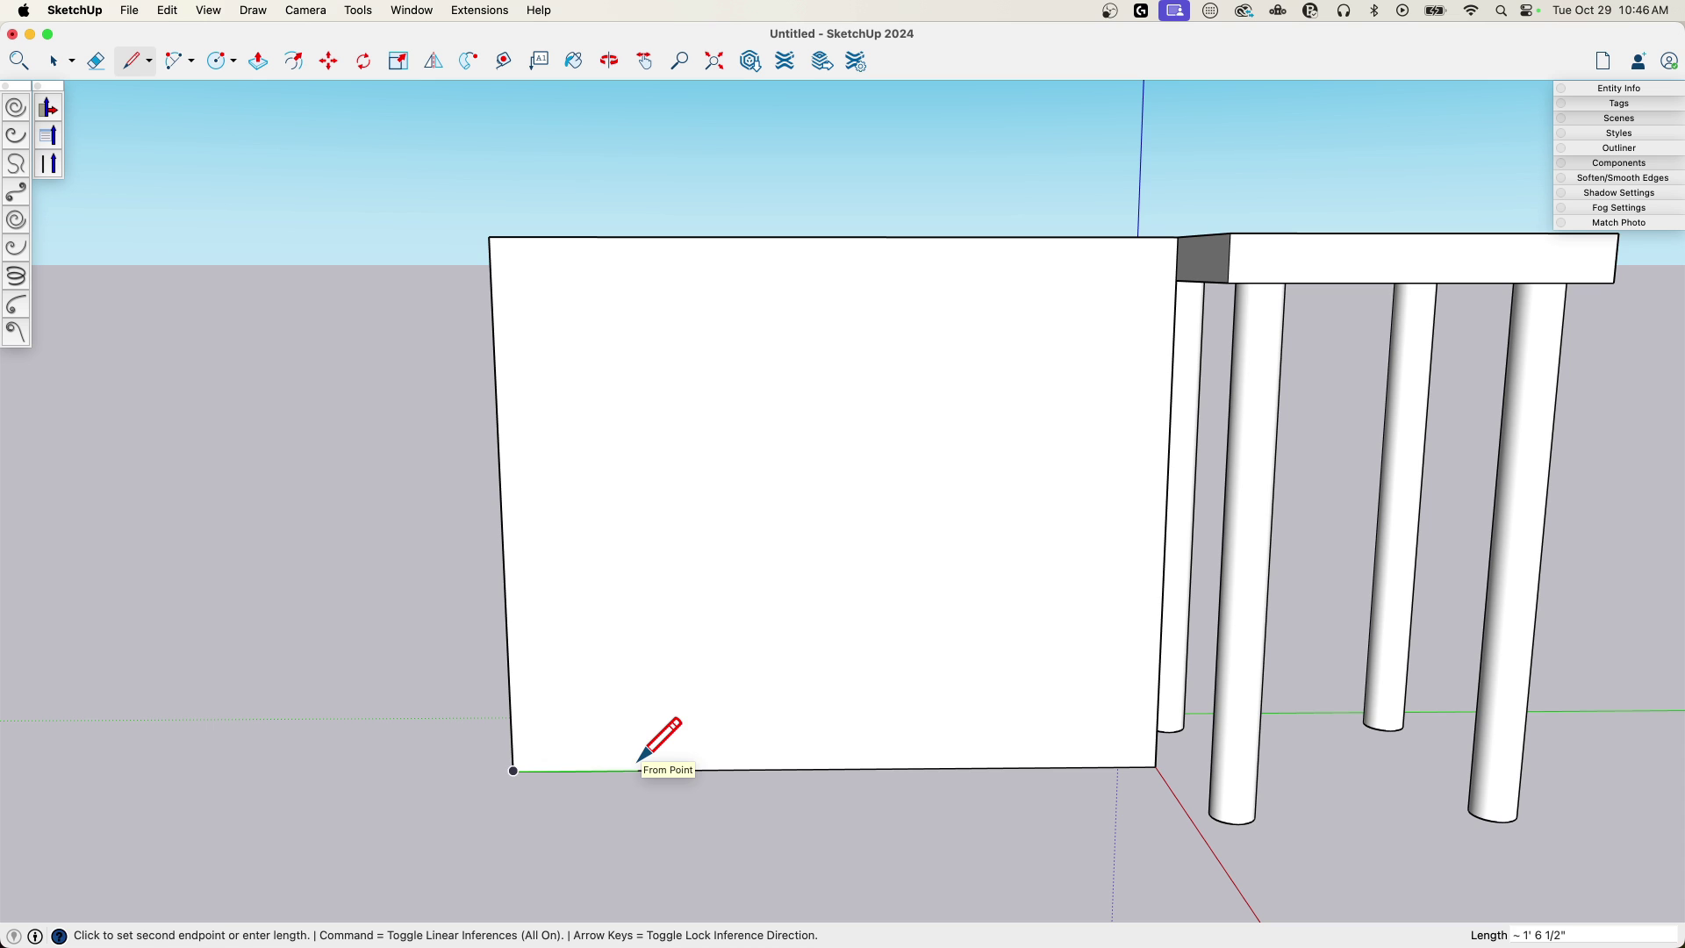
{"action": "key", "text": "Escape"}
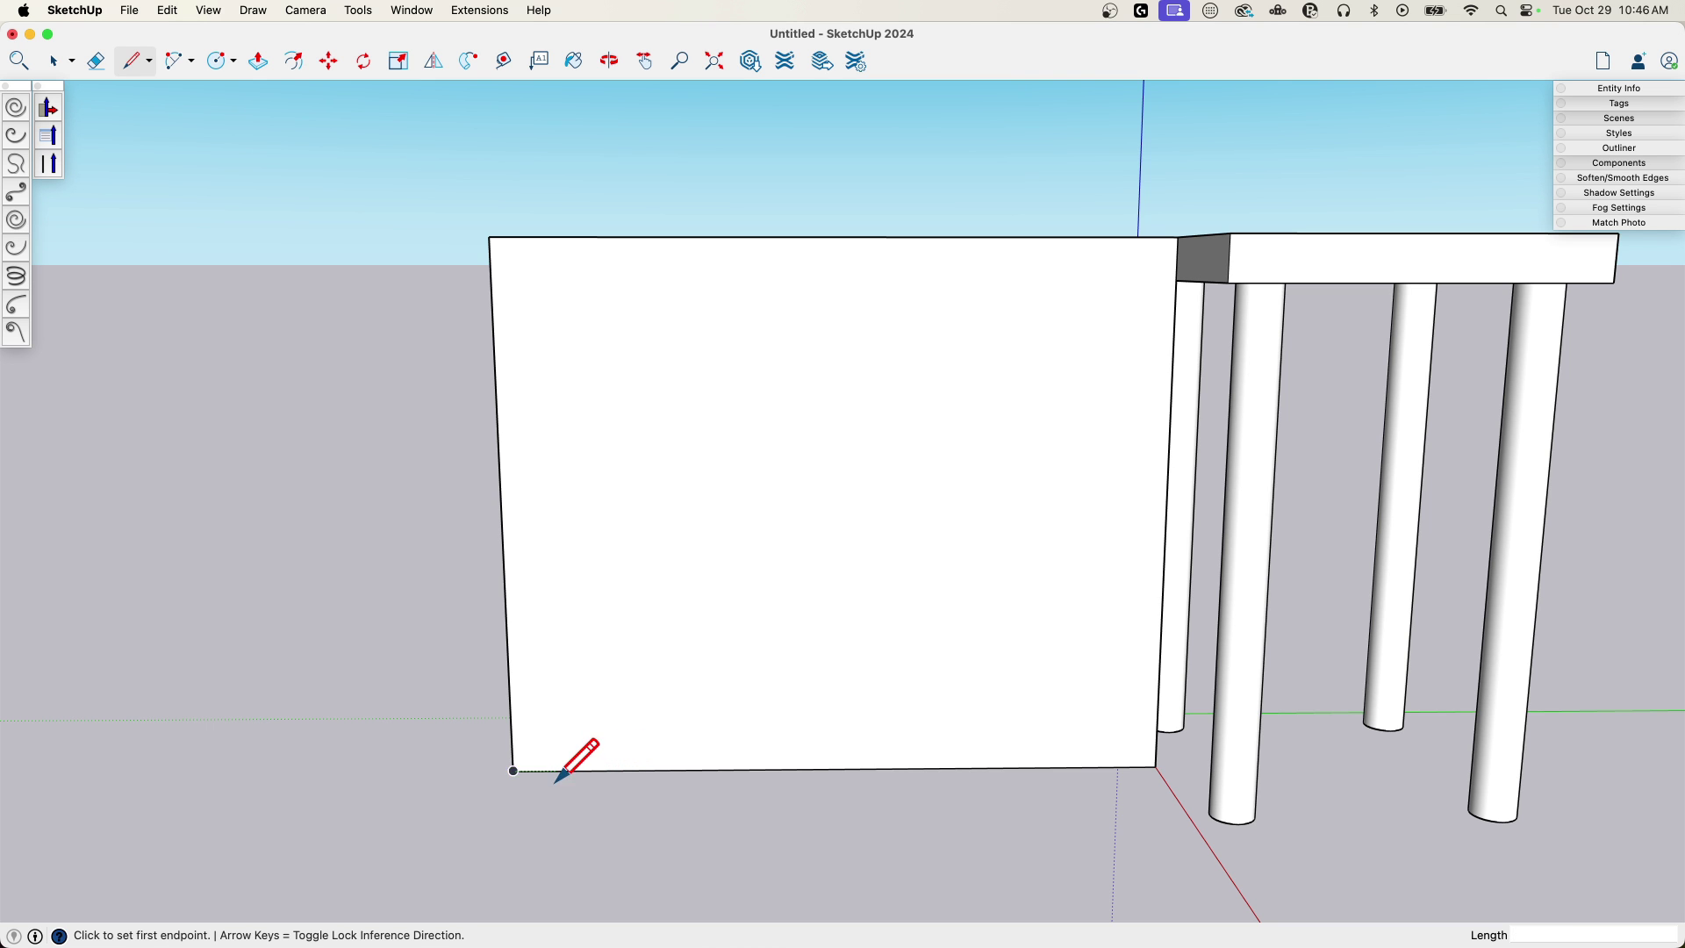
{"action": "left_click", "coordinate": [514, 770]}
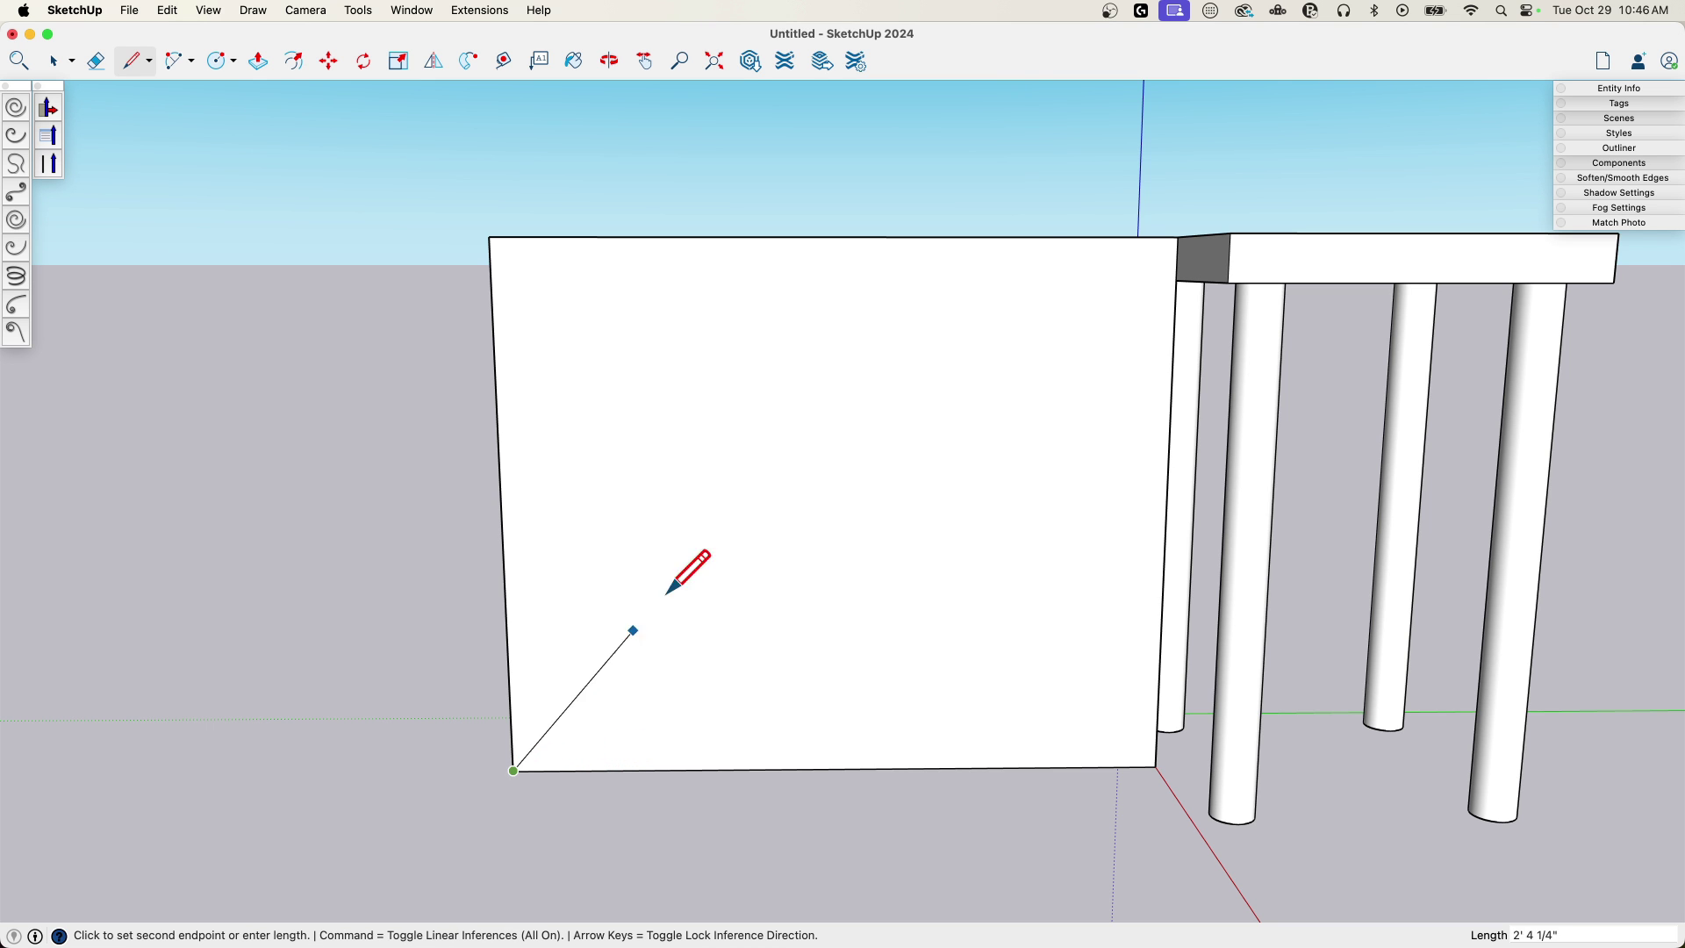
{"action": "left_click", "coordinate": [1153, 237]}
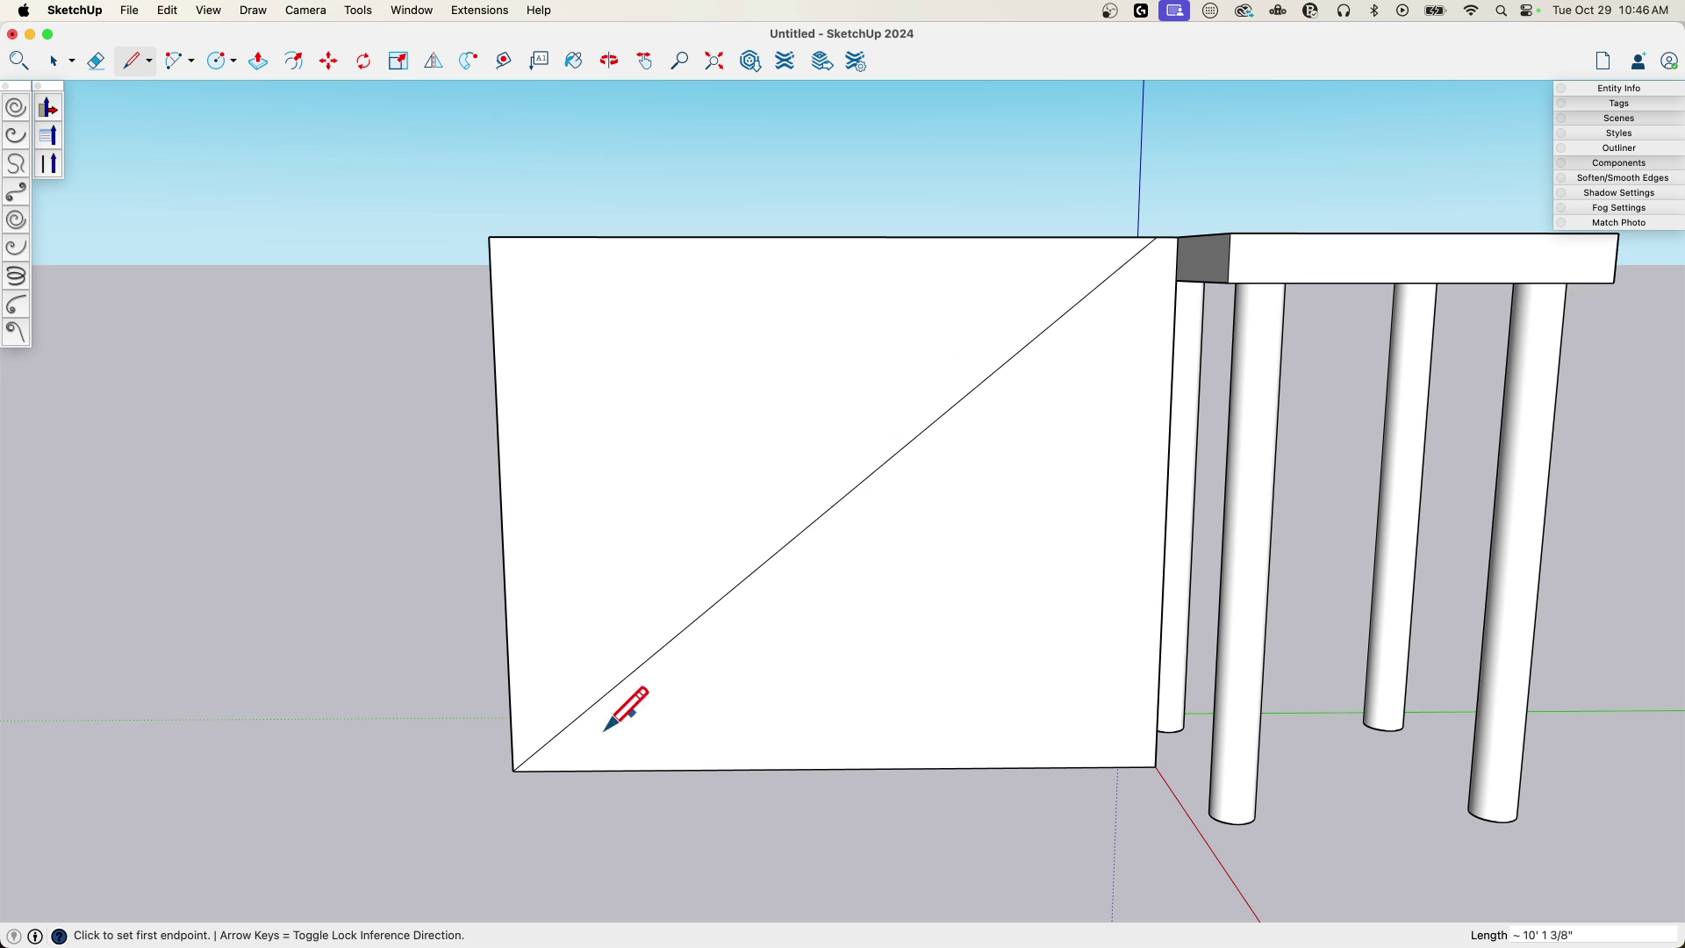
- Draw a 24" line outward along the green axis from the diagonal's lower end
{"action": "left_click", "coordinate": [514, 771]}
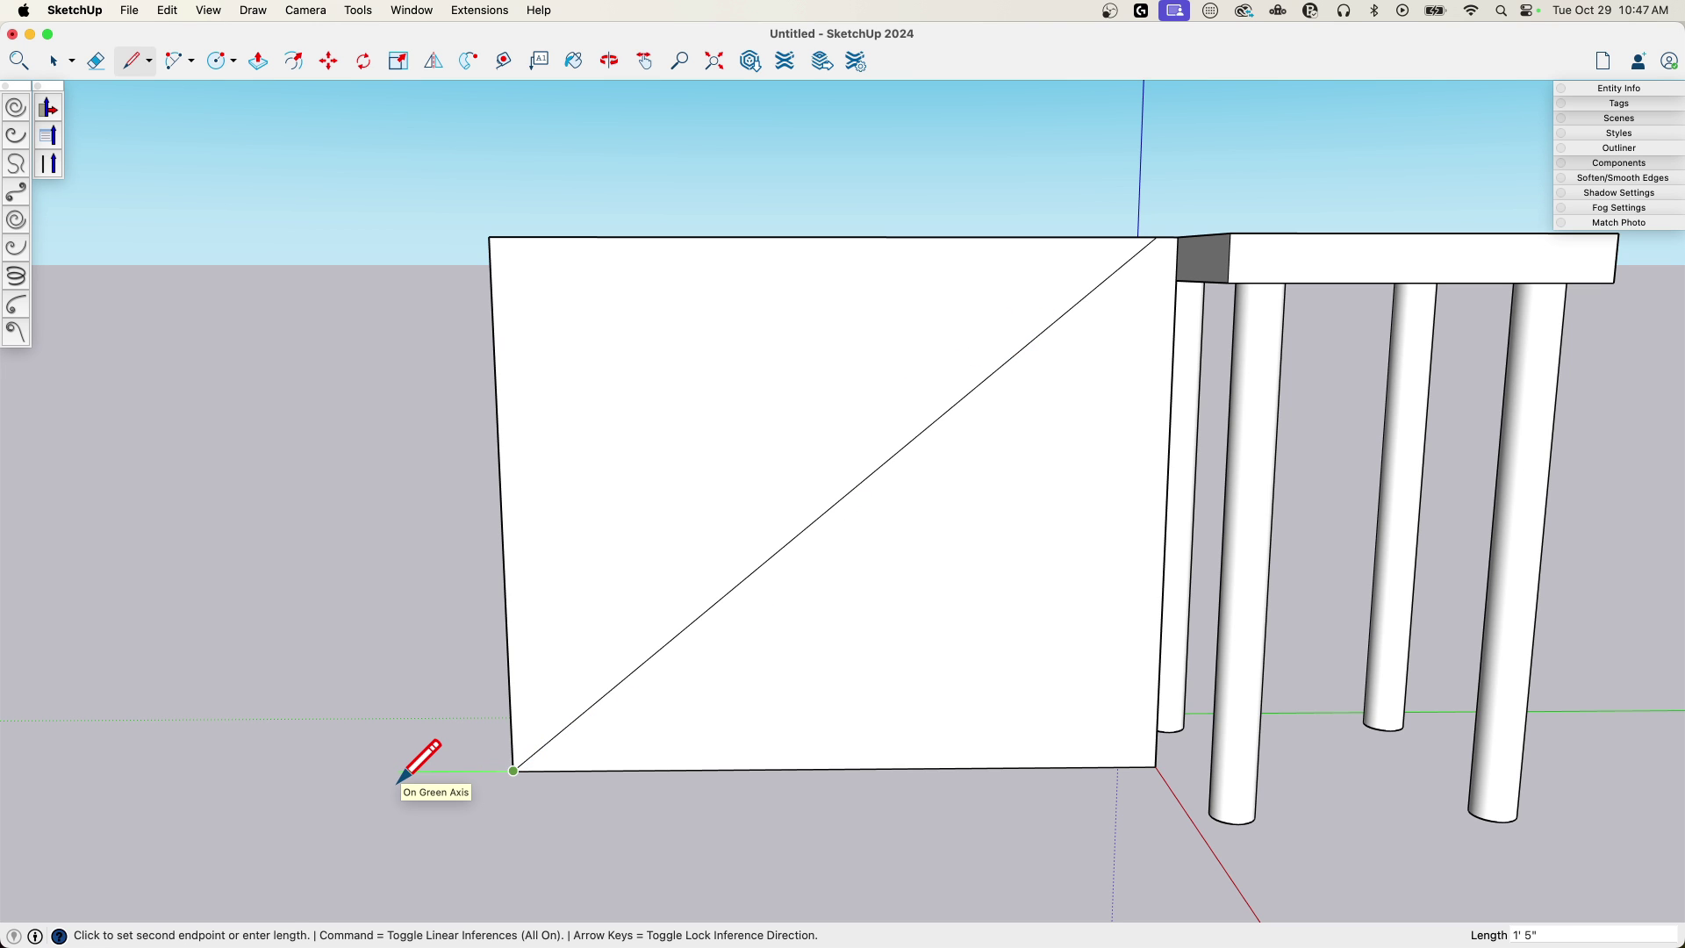
{"action": "type", "text": "12"}
{"action": "key", "text": "Return"}
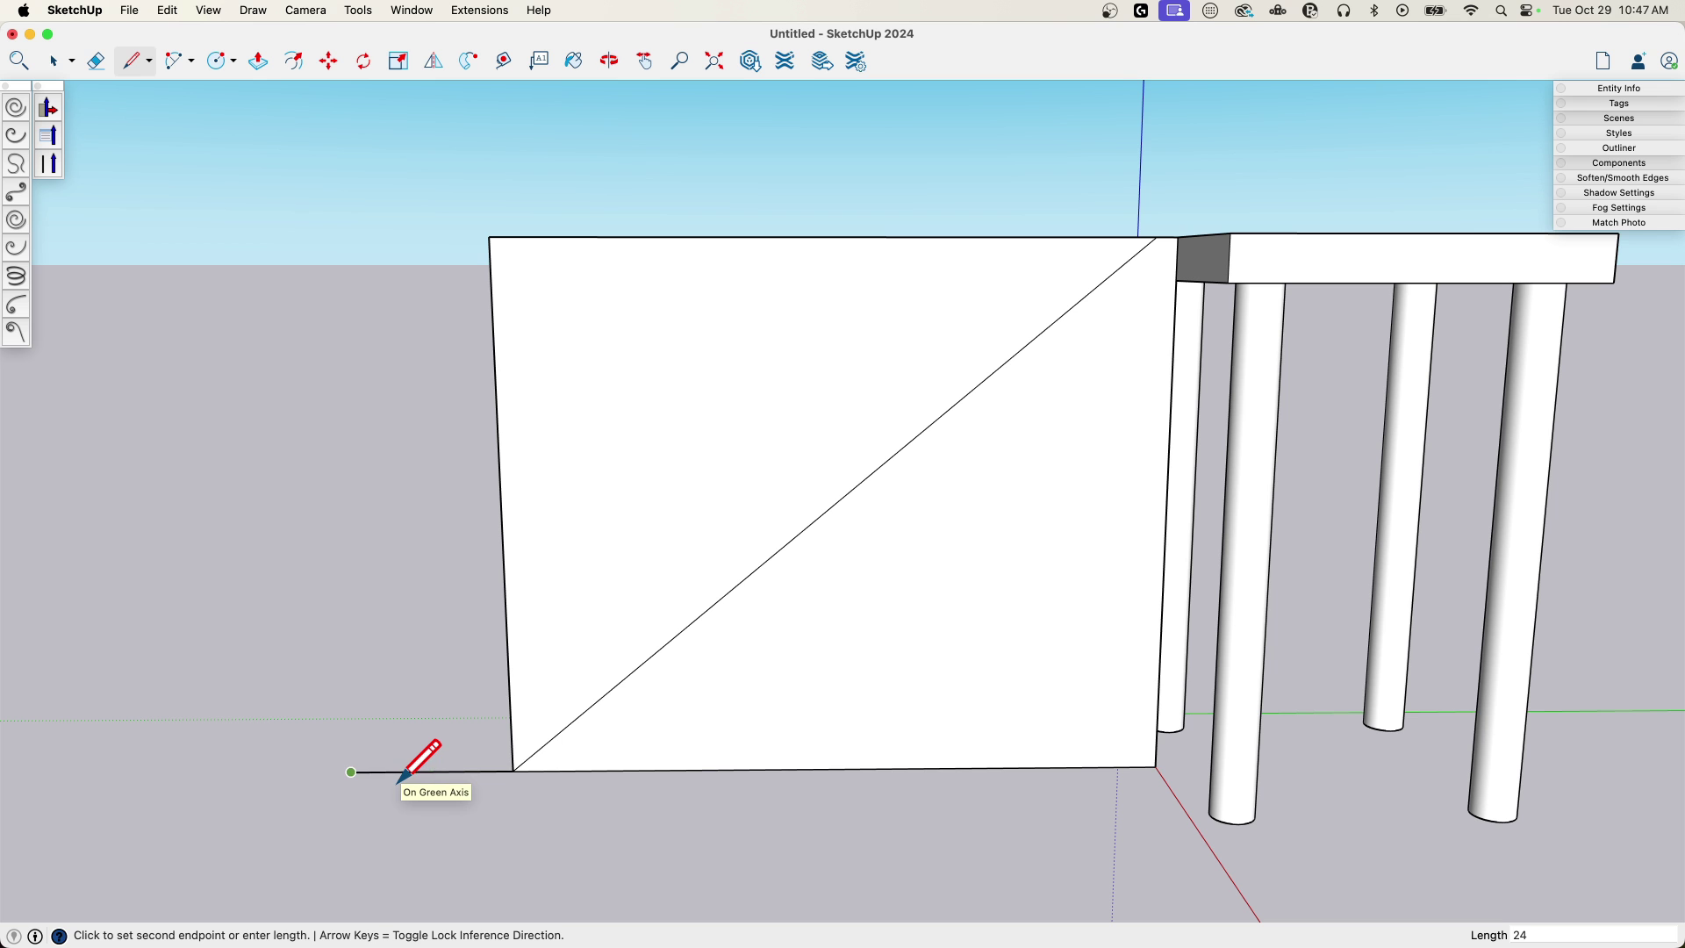
- Erase the rectangle's outer edges, keeping only the diagonal, the lower runout line and the short upper segment
{"action": "key", "text": "e"}
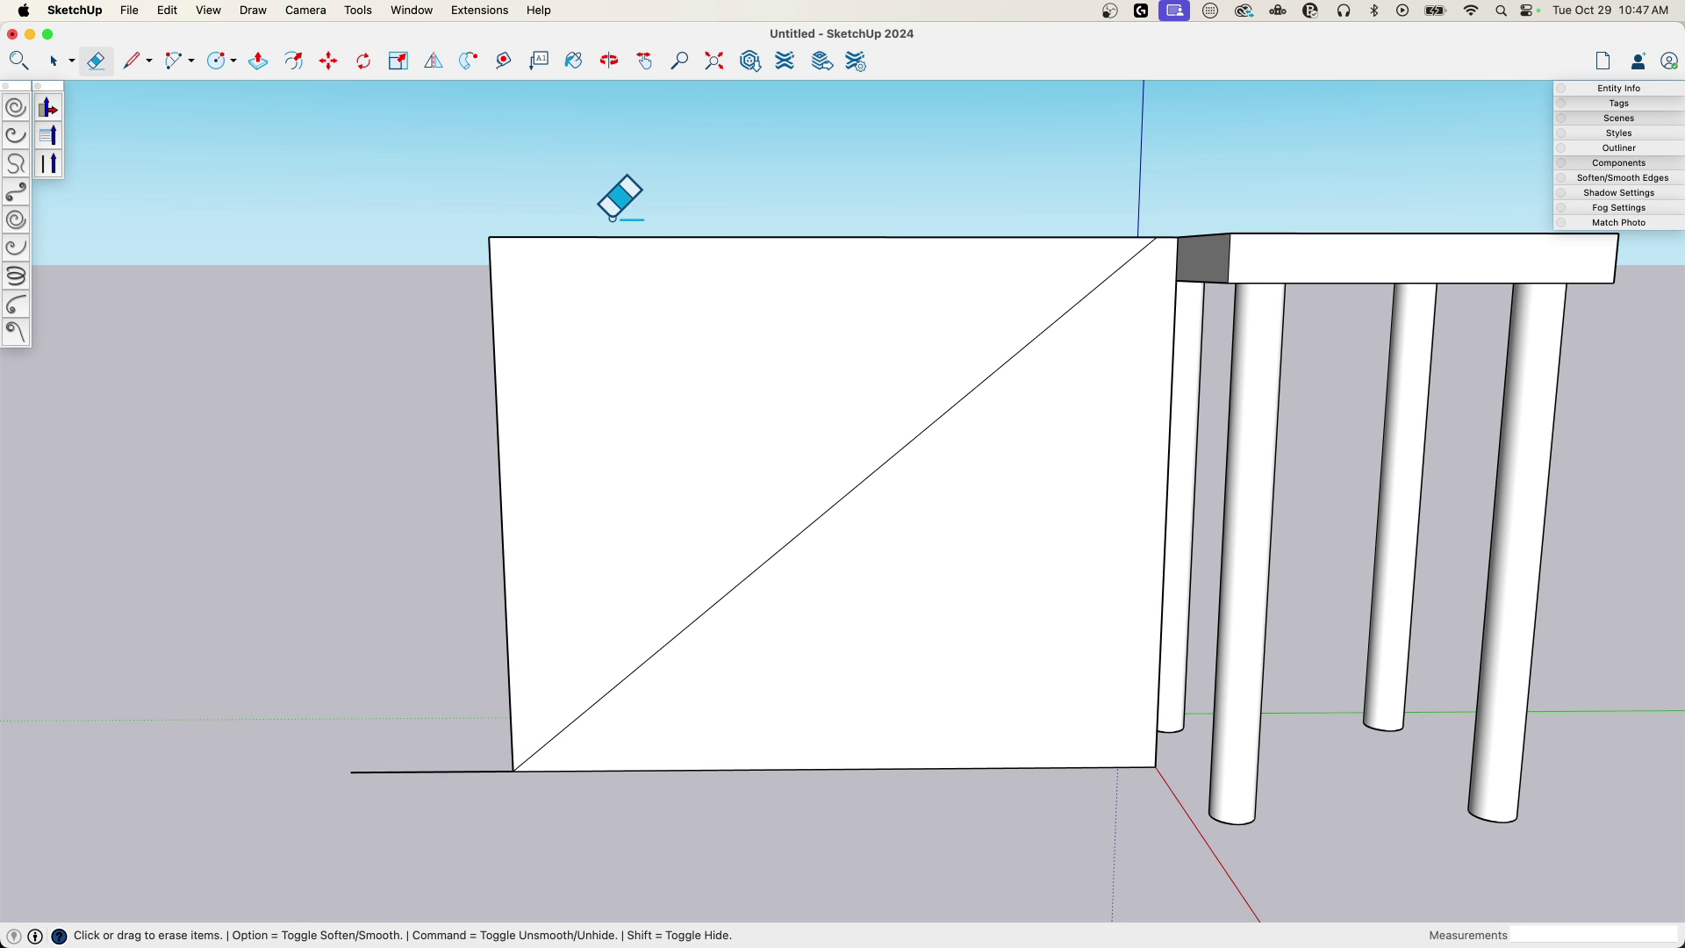
{"action": "left_click_drag", "start_coordinate": [612, 218], "coordinate": [465, 299]}
{"action": "left_click_drag", "start_coordinate": [1167, 748], "coordinate": [1069, 881]}
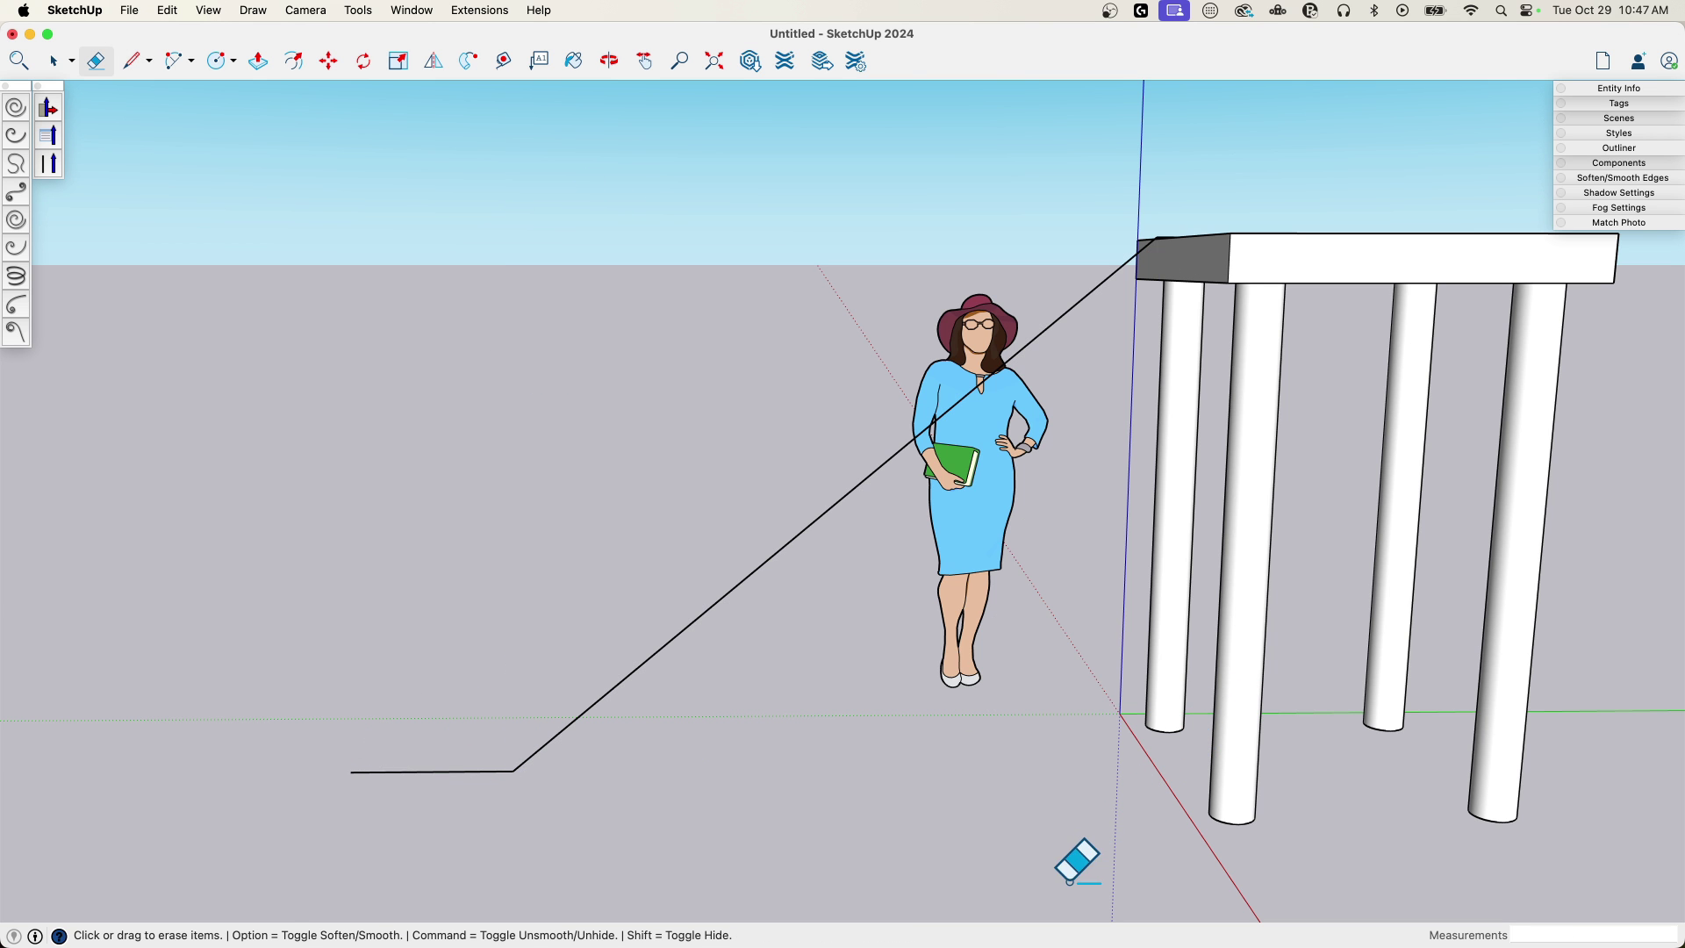
- Round the slide profile's lower bend with an arc tangent to the runout line and the diagonal, with a radius of about 2' 9"
{"action": "middle_click_drag", "start_coordinate": [887, 588], "coordinate": [910, 663]}
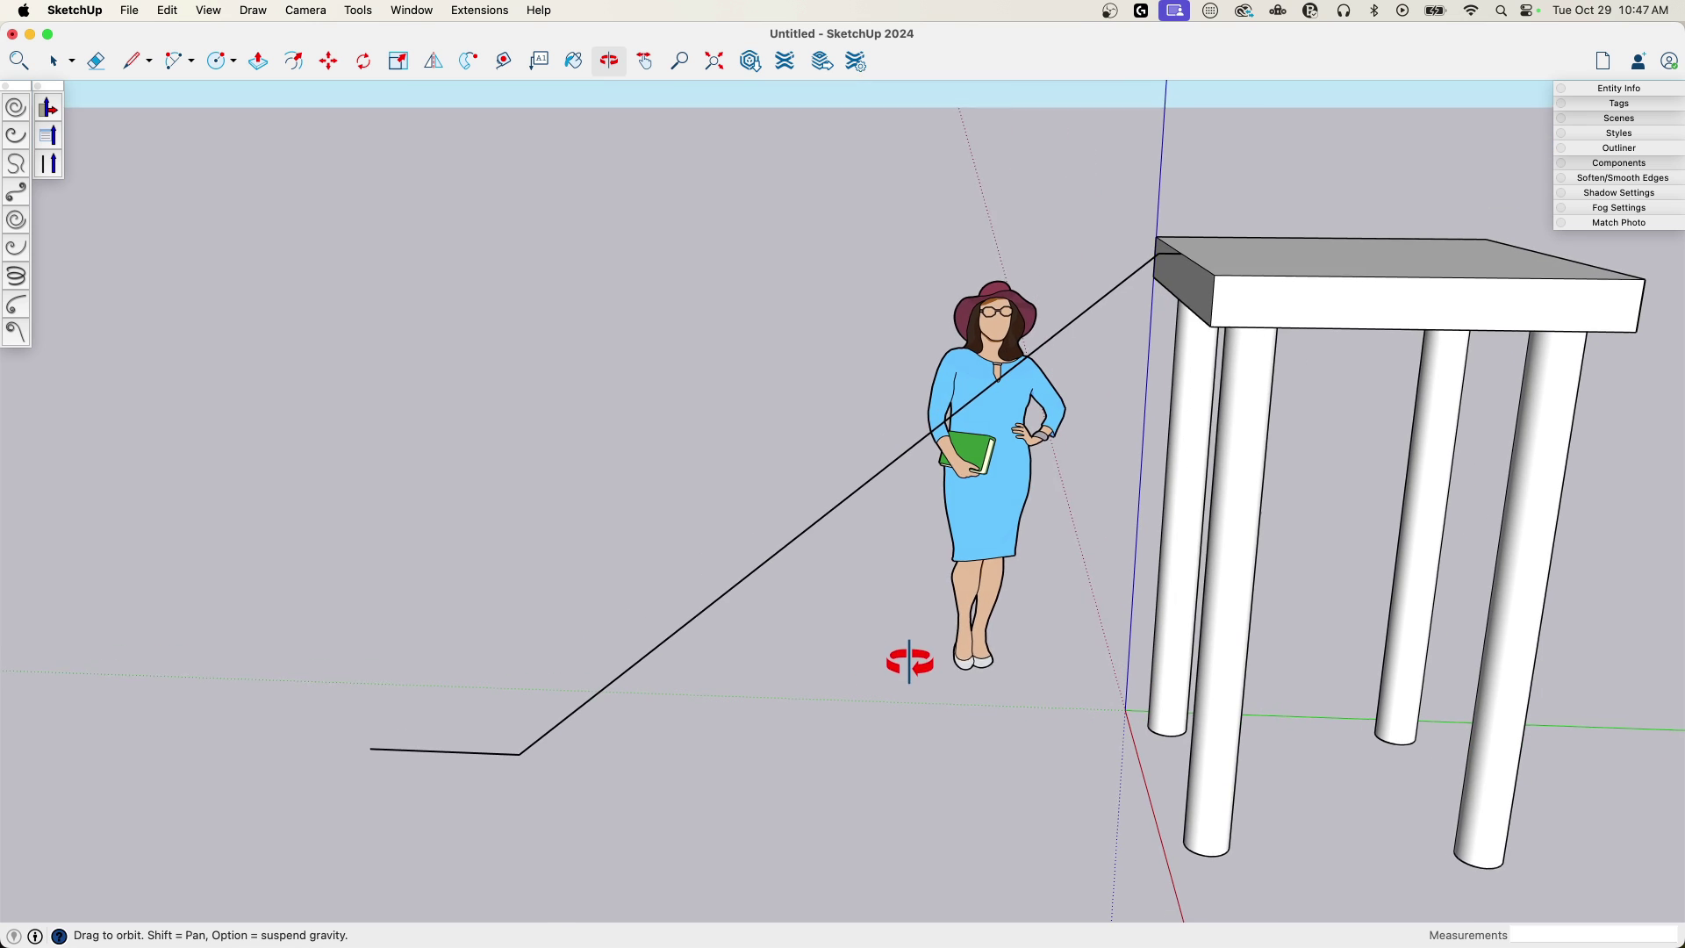
{"action": "scroll", "coordinate": [474, 654], "scroll_direction": "up", "scroll_amount": 2}
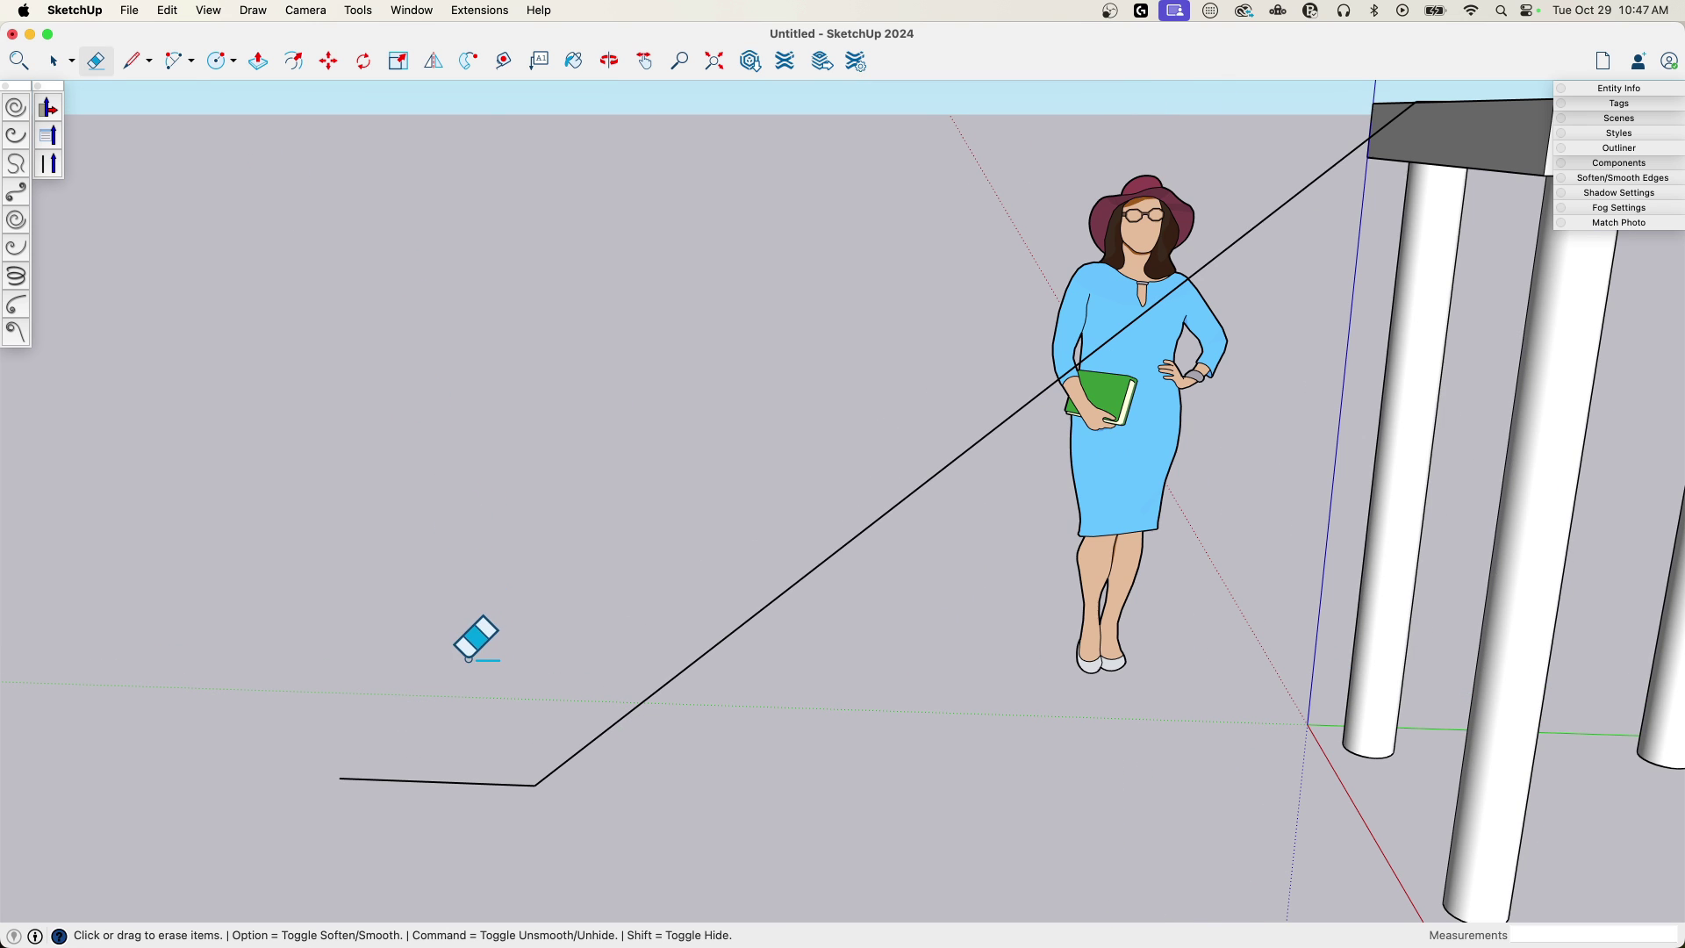
{"action": "key", "text": "a"}
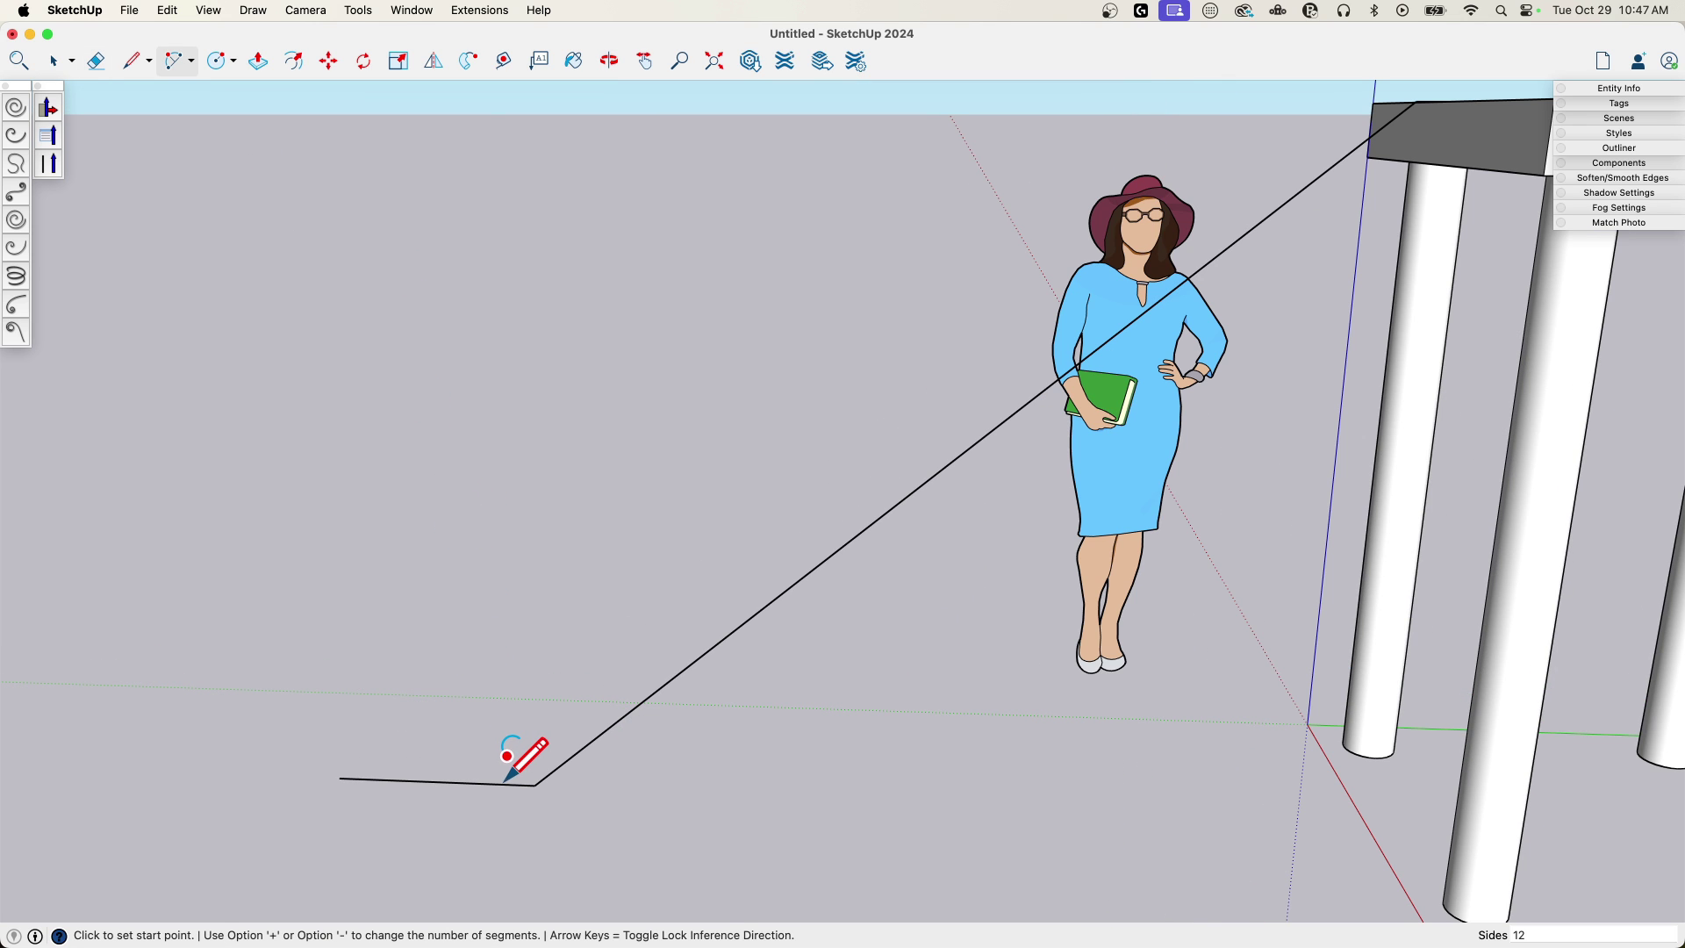
{"action": "left_click", "coordinate": [439, 780]}
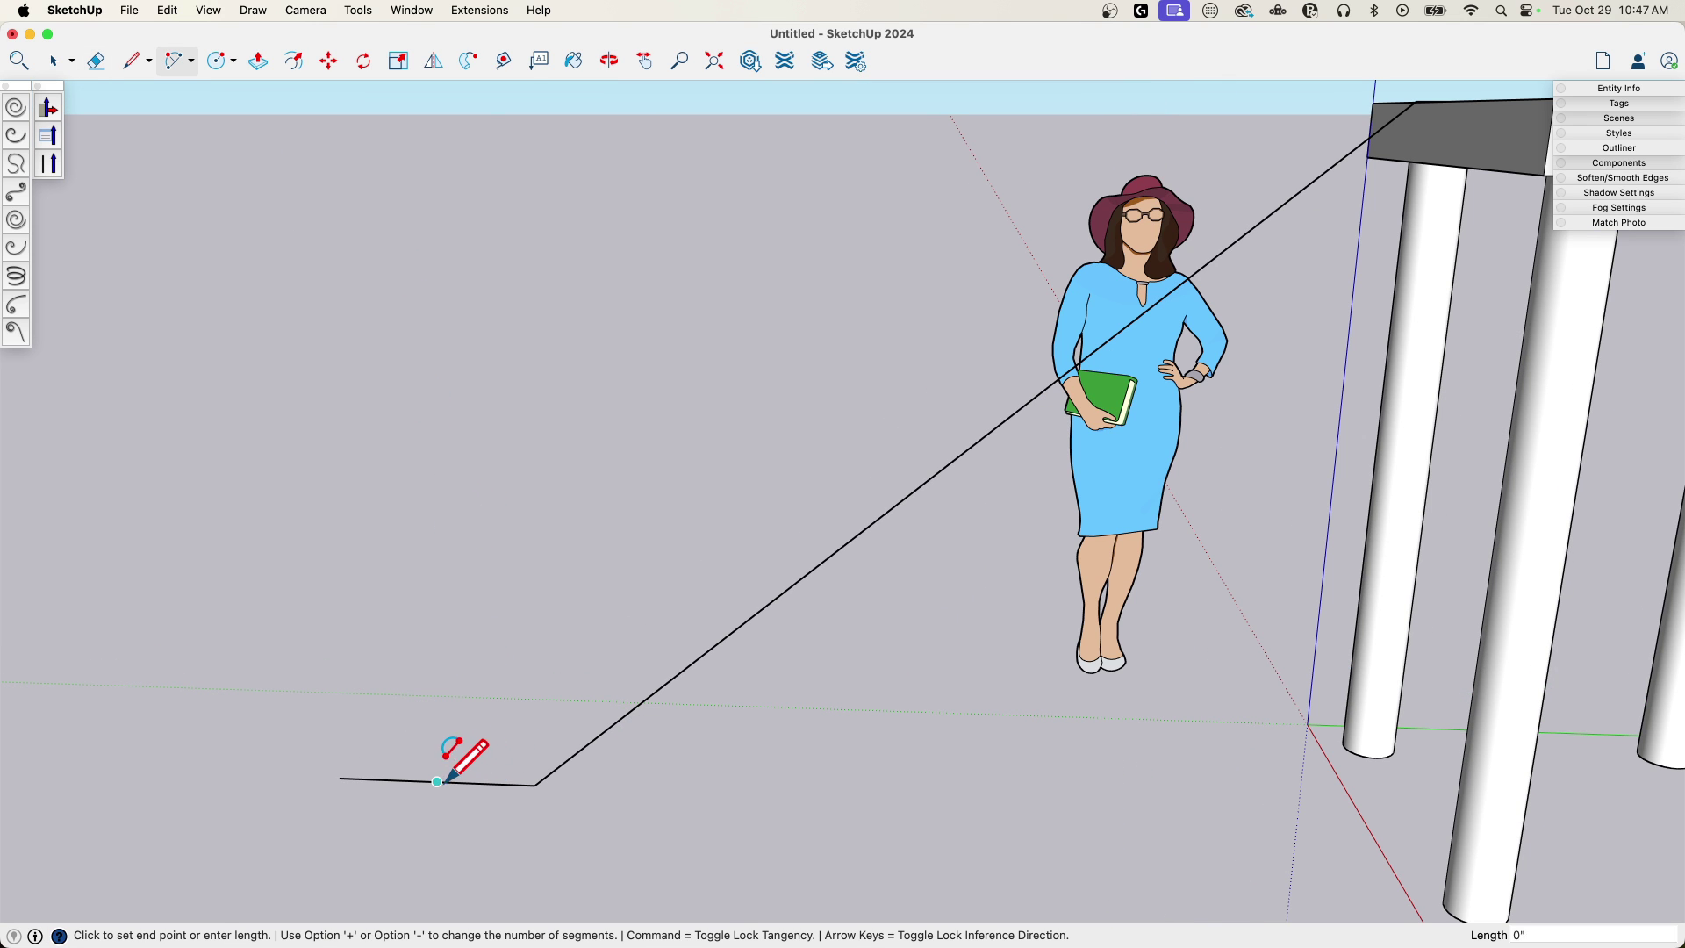
{"action": "left_click", "coordinate": [607, 729]}
{"action": "scroll", "coordinate": [1440, 143], "scroll_direction": "up", "scroll_amount": 3}
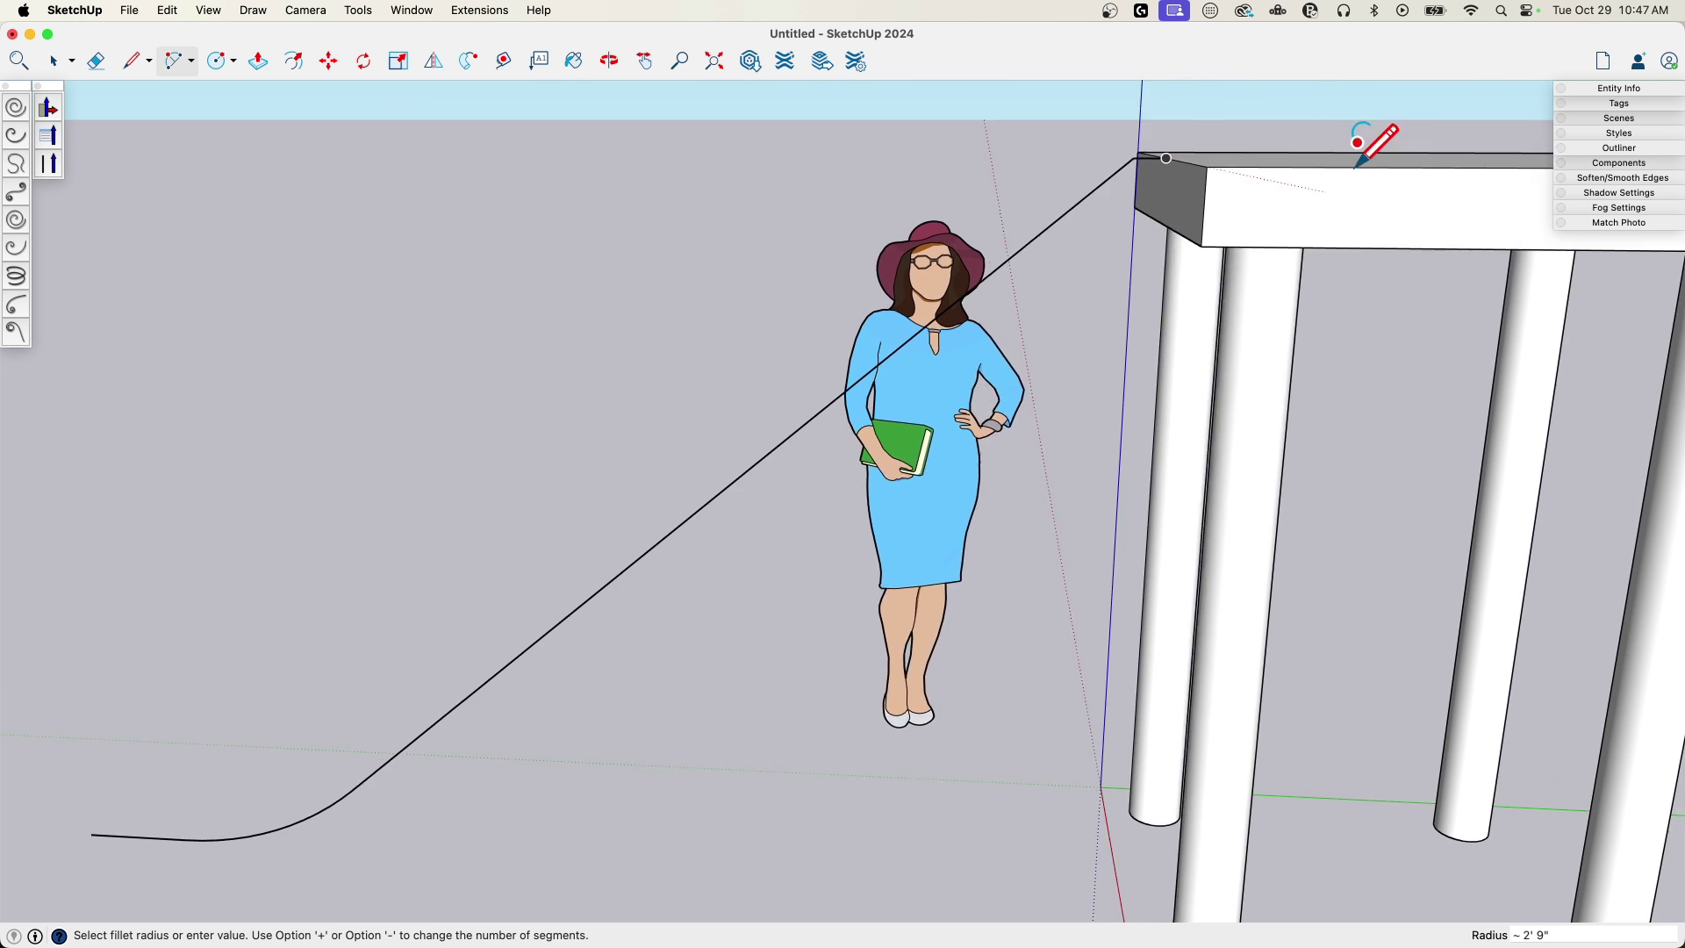
{"action": "scroll", "coordinate": [1141, 171], "scroll_direction": "up", "scroll_amount": 2}
{"action": "left_click", "coordinate": [1067, 180]}
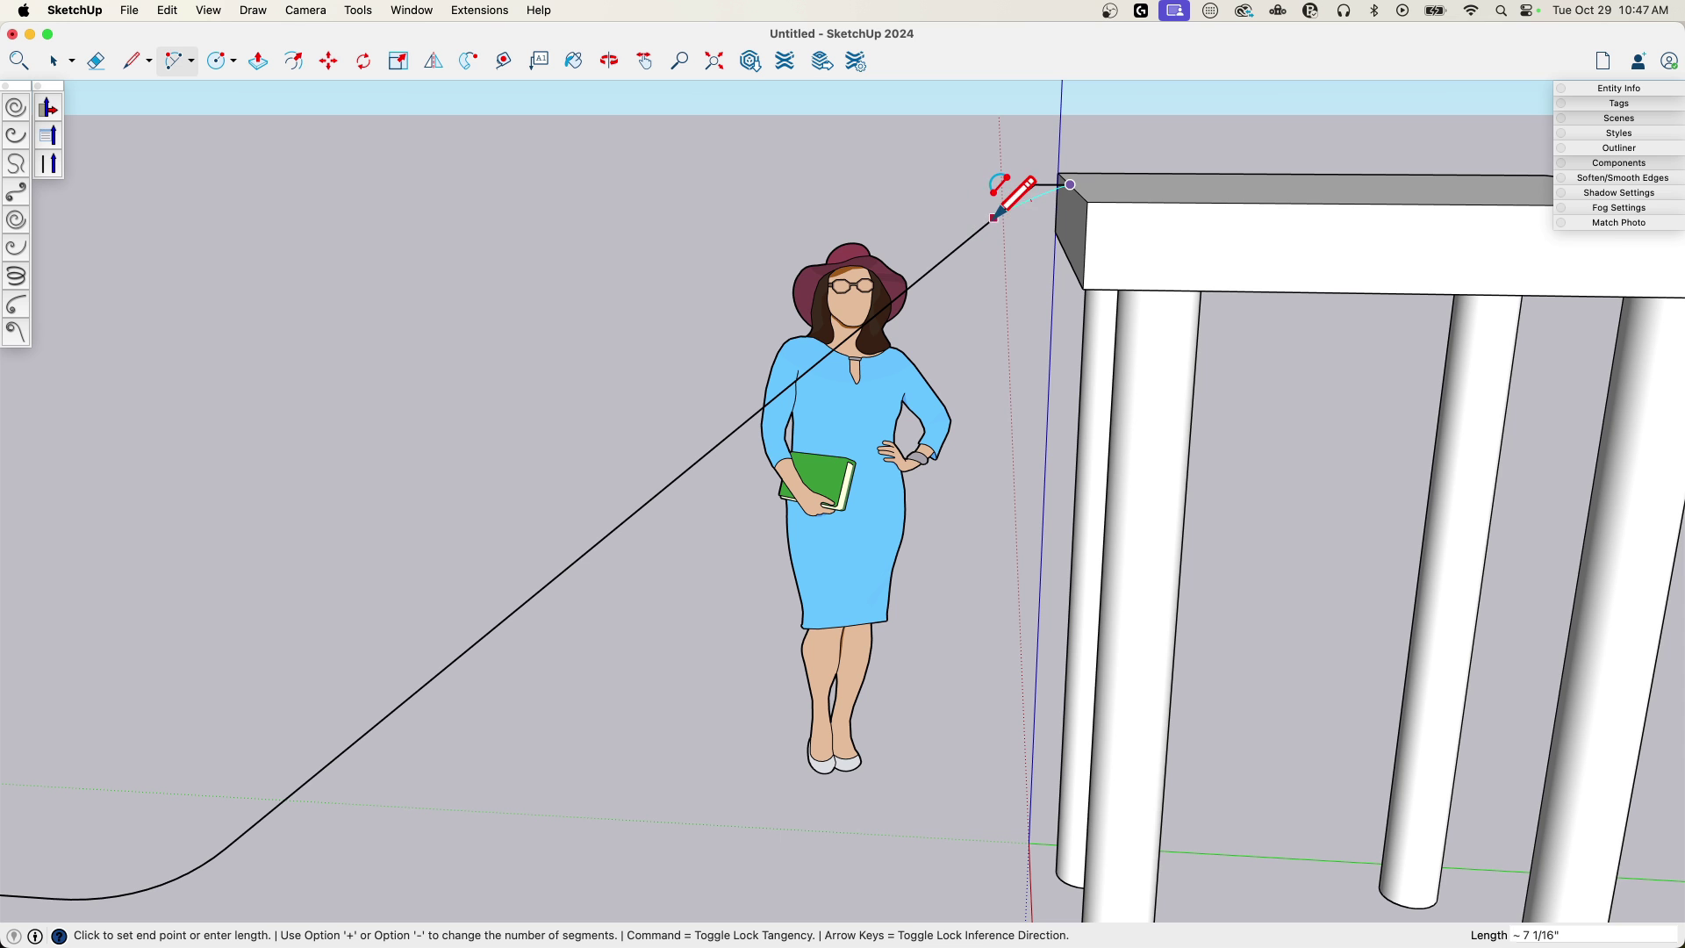
{"action": "scroll", "coordinate": [1018, 197], "scroll_direction": "up", "scroll_amount": 5}
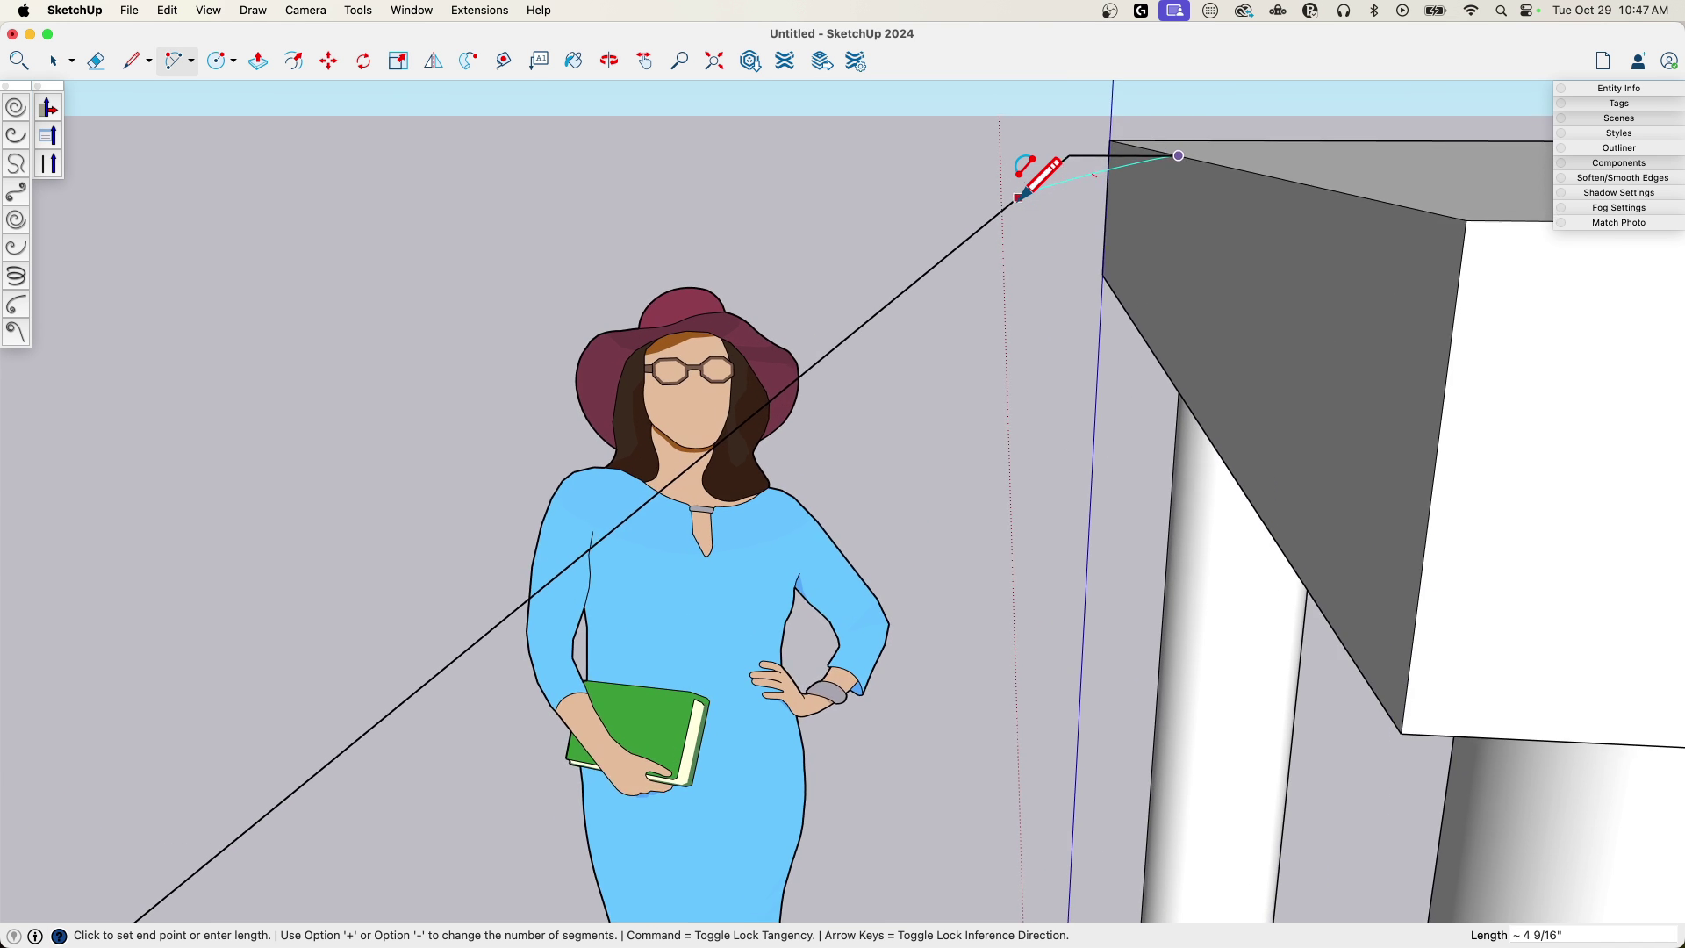
- Extend the slide profile from the platform edge onto the platform top with a line about 3 1/8" long along the green axis
{"action": "key", "text": "l"}
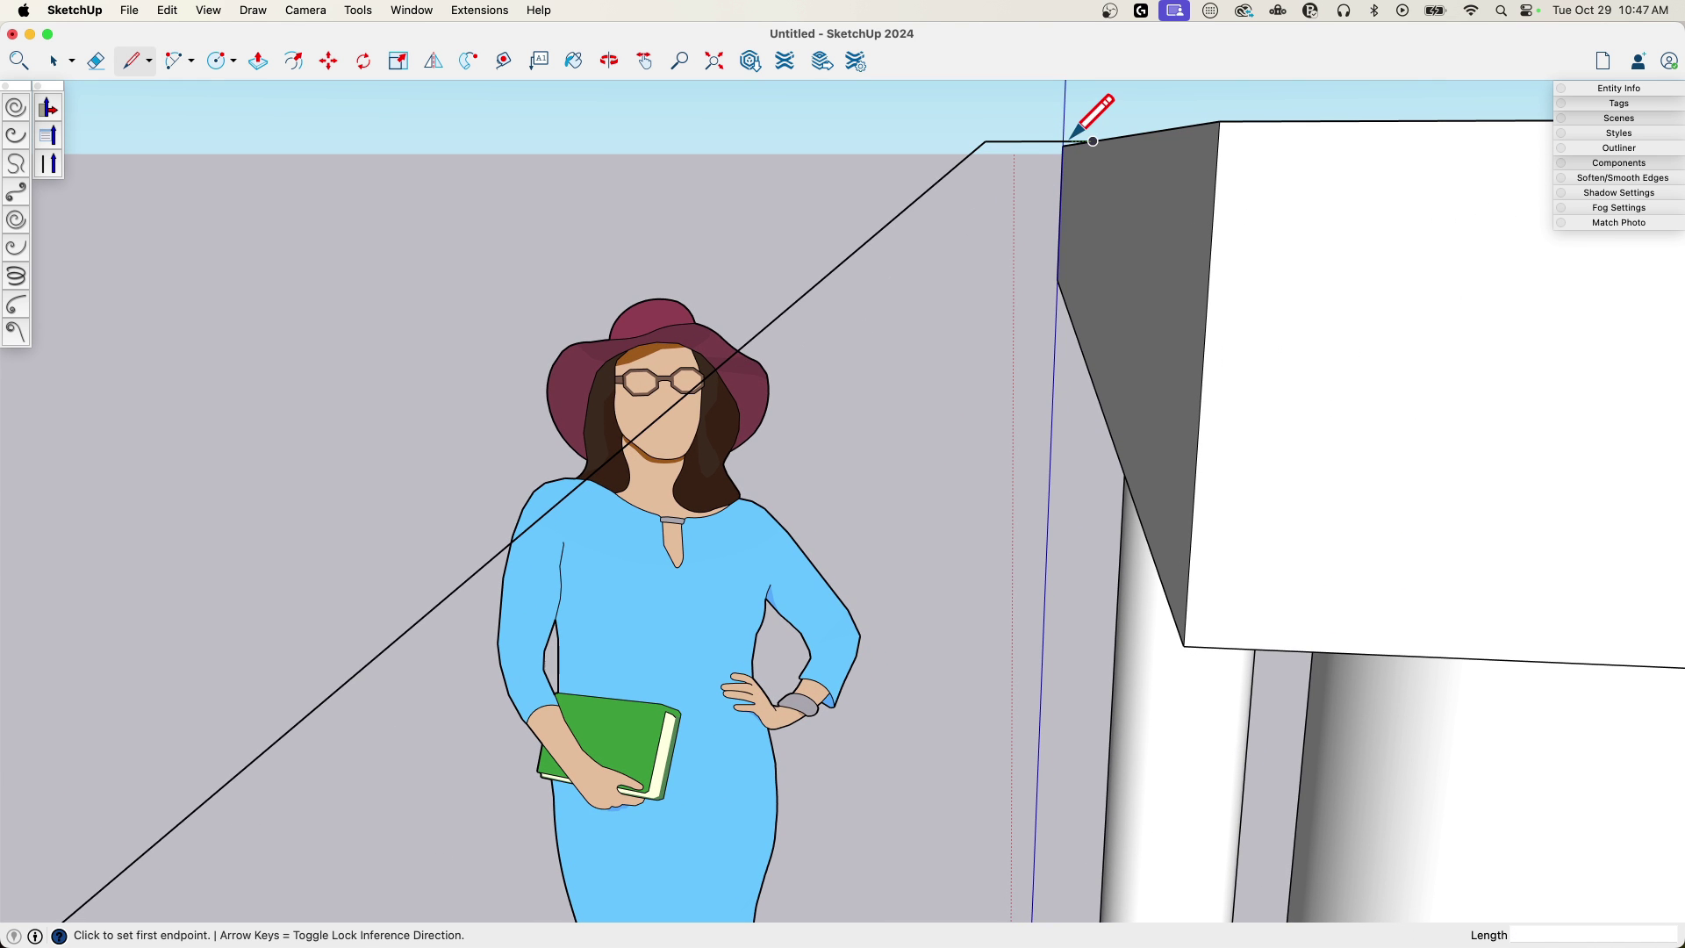
{"action": "middle_click_drag", "start_coordinate": [1070, 138], "coordinate": [1086, 202]}
{"action": "left_click", "coordinate": [999, 468]}
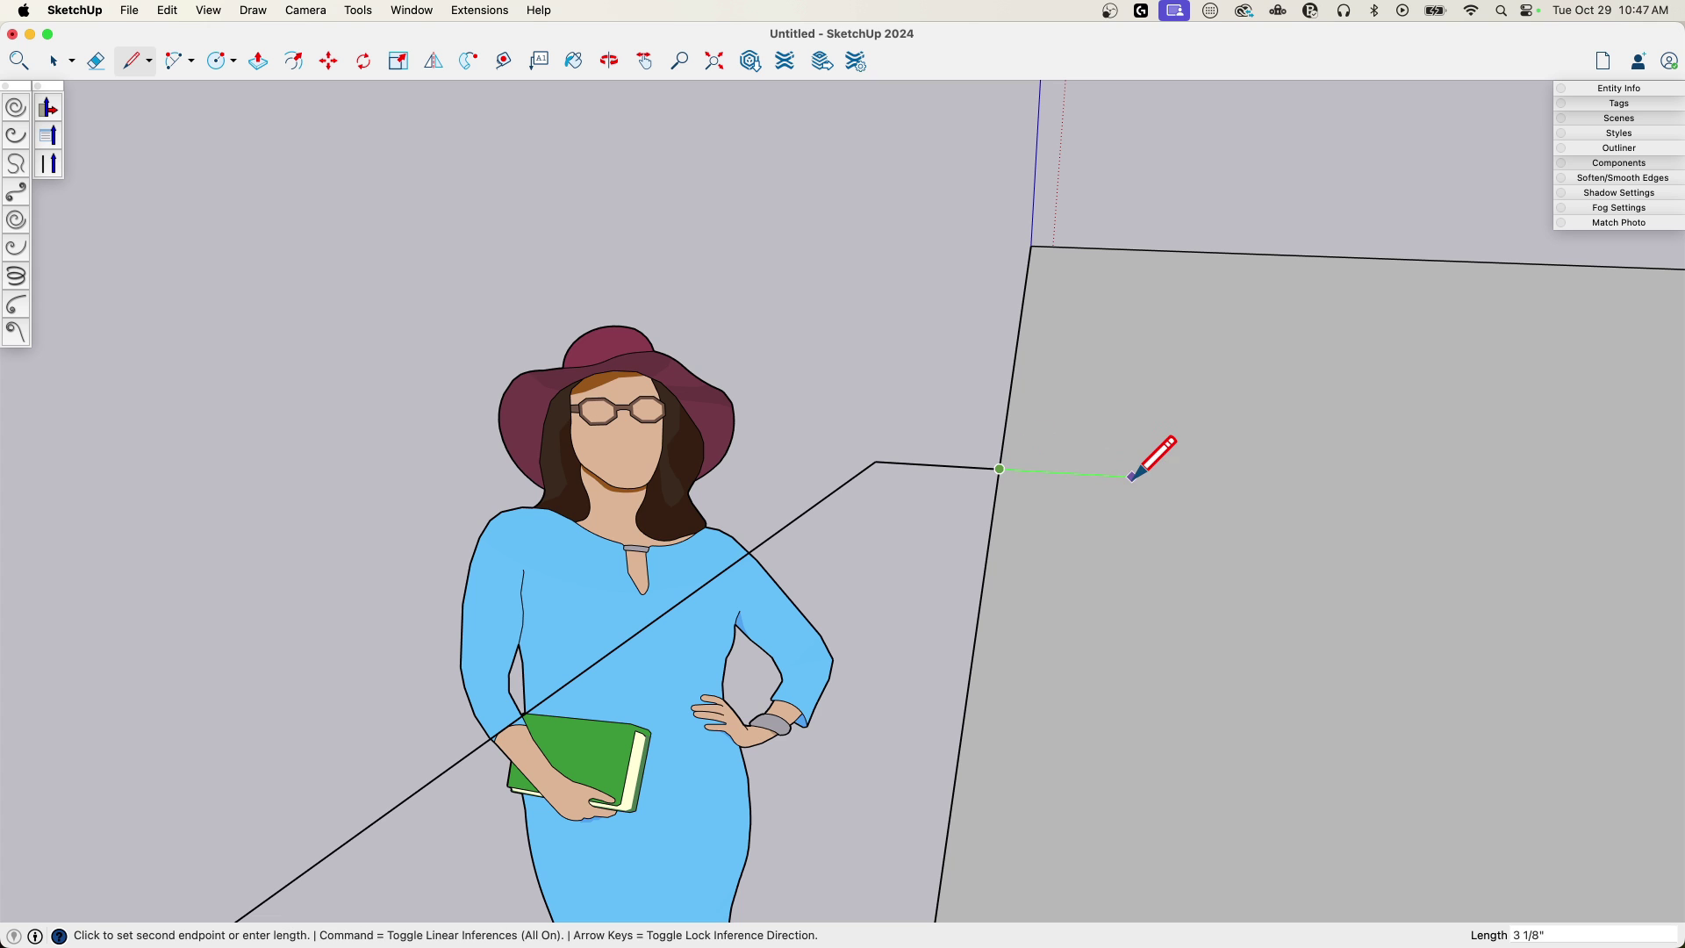
{"action": "left_click", "coordinate": [1133, 477]}
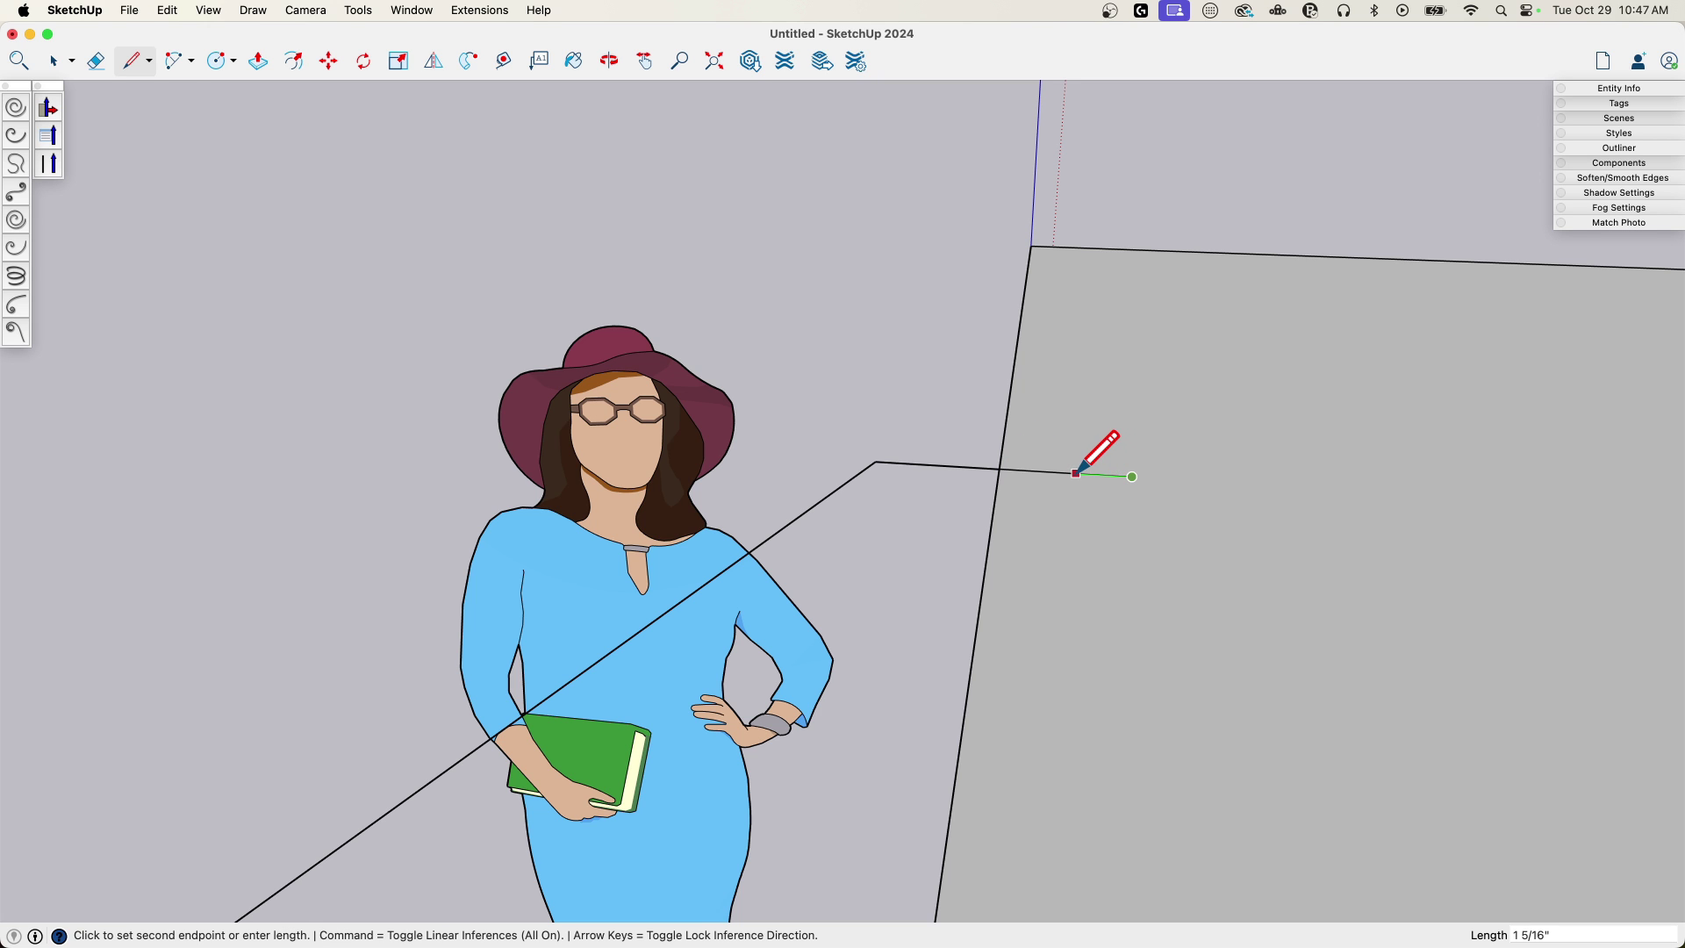
- Round the profile's upper bend with an arc from the platform edge, tangent to the diagonal
{"action": "key", "text": "a"}
{"action": "left_click", "coordinate": [1000, 469]}
{"action": "middle_click_drag", "start_coordinate": [893, 492], "coordinate": [888, 173]}
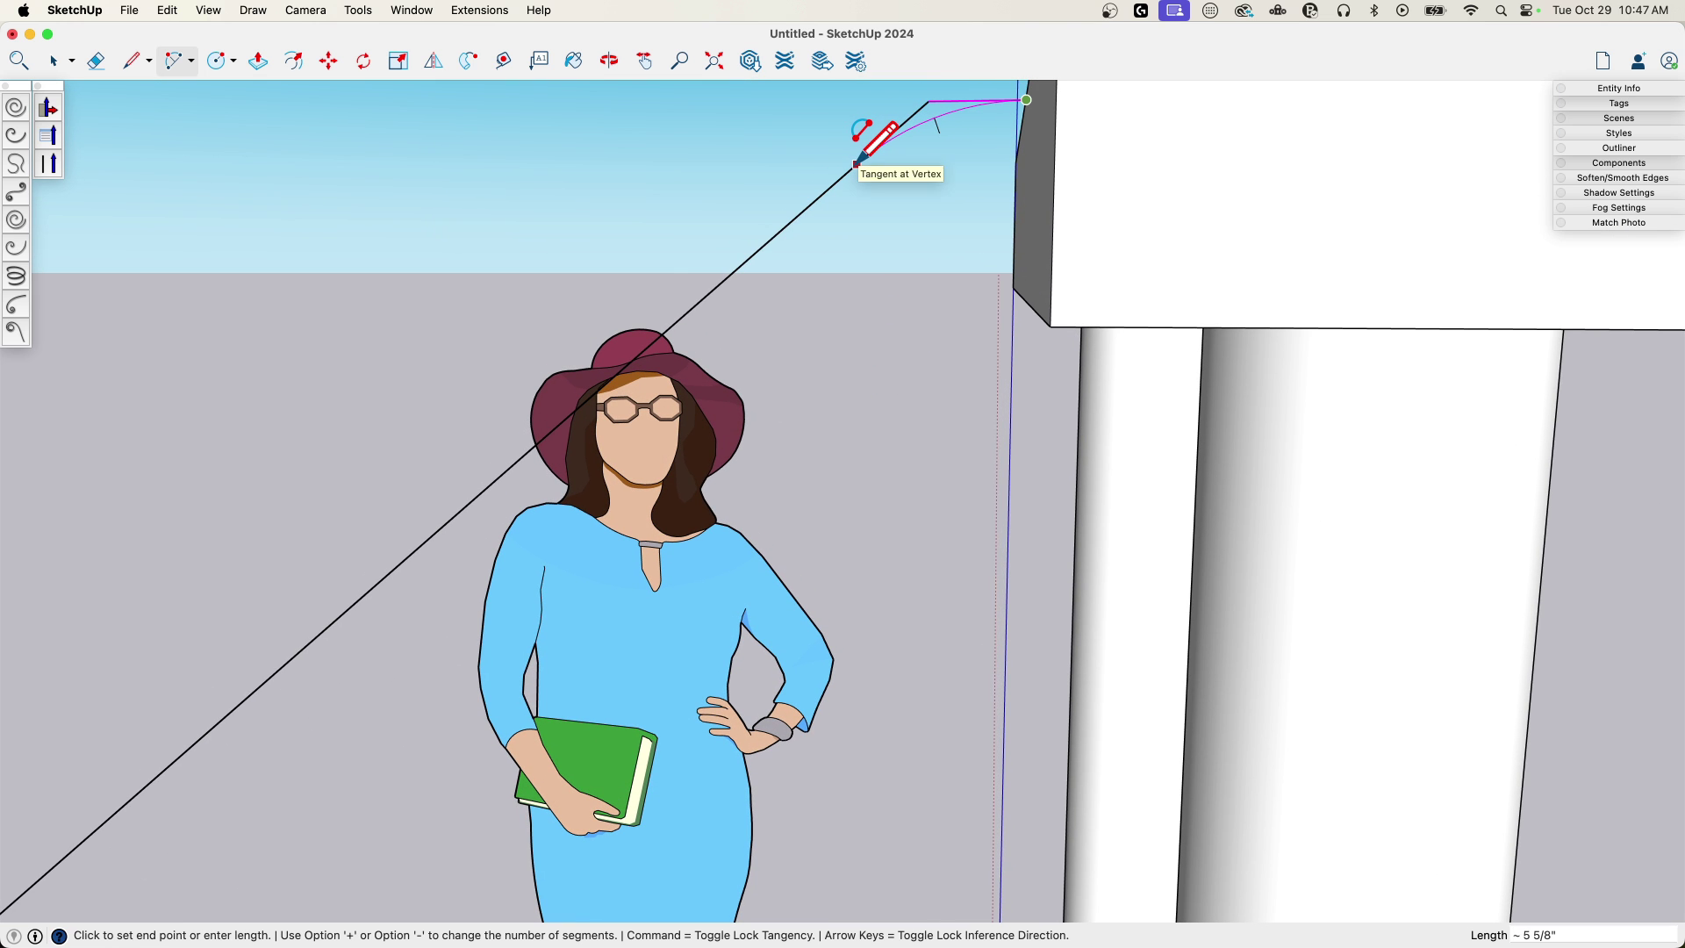
{"action": "left_click", "coordinate": [870, 142]}
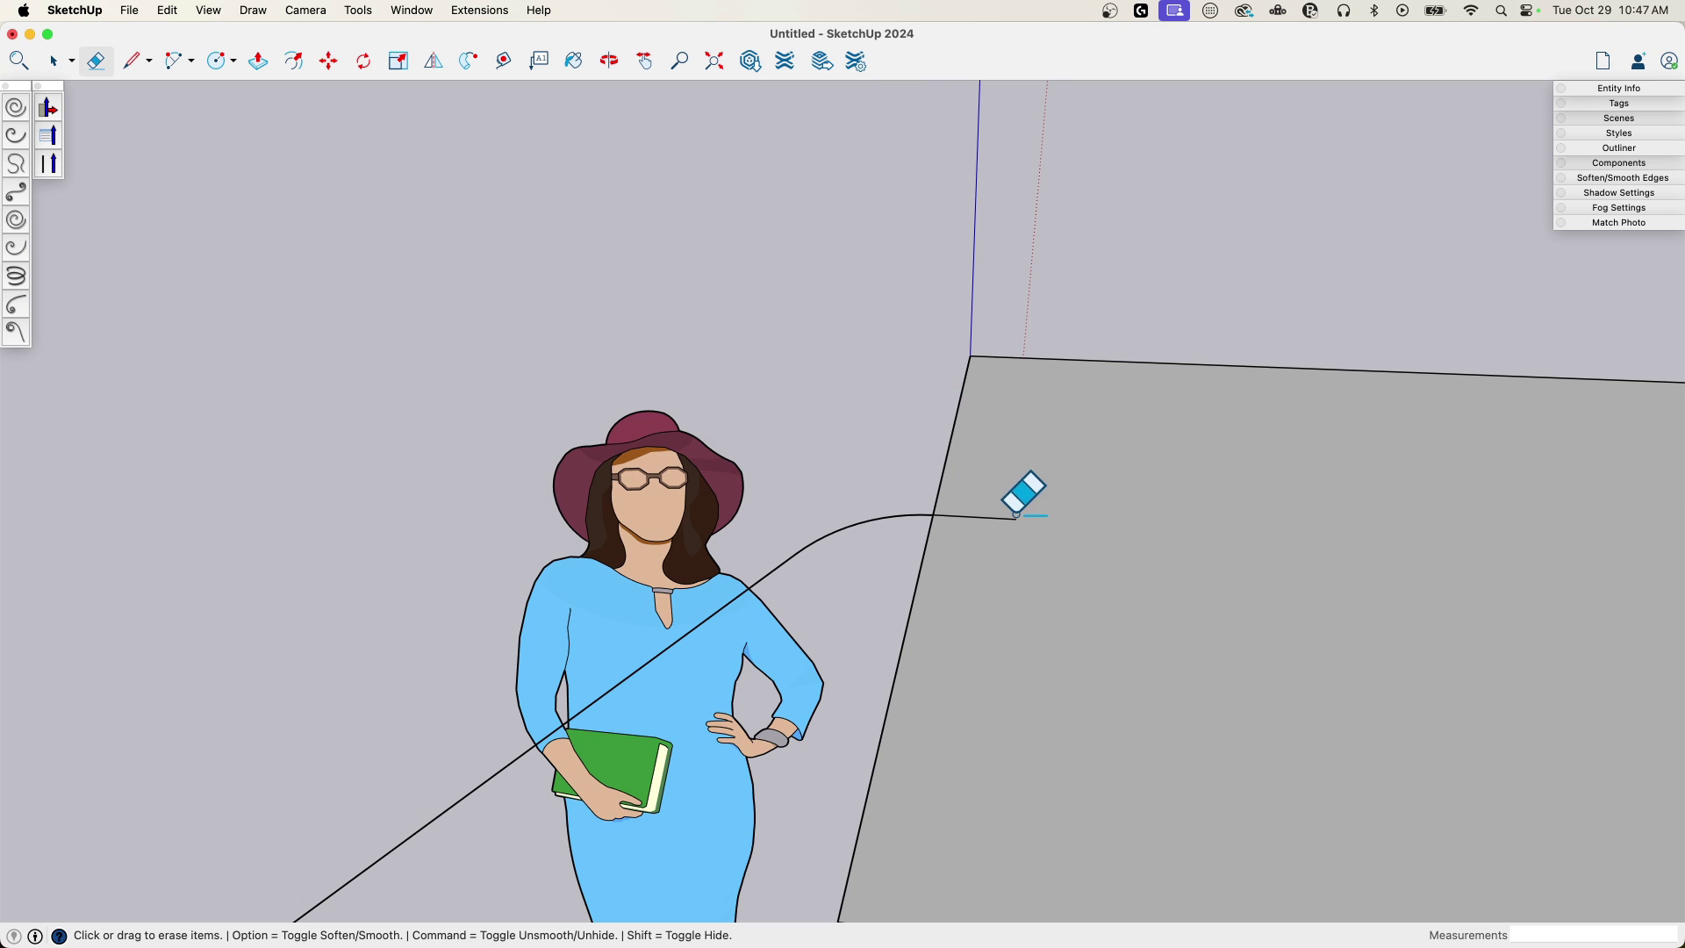
- Select all connected edges of the slide profile and weld them into a single curve
{"action": "scroll", "coordinate": [1110, 451], "scroll_direction": "down", "scroll_amount": 10}
{"action": "key", "text": "space"}
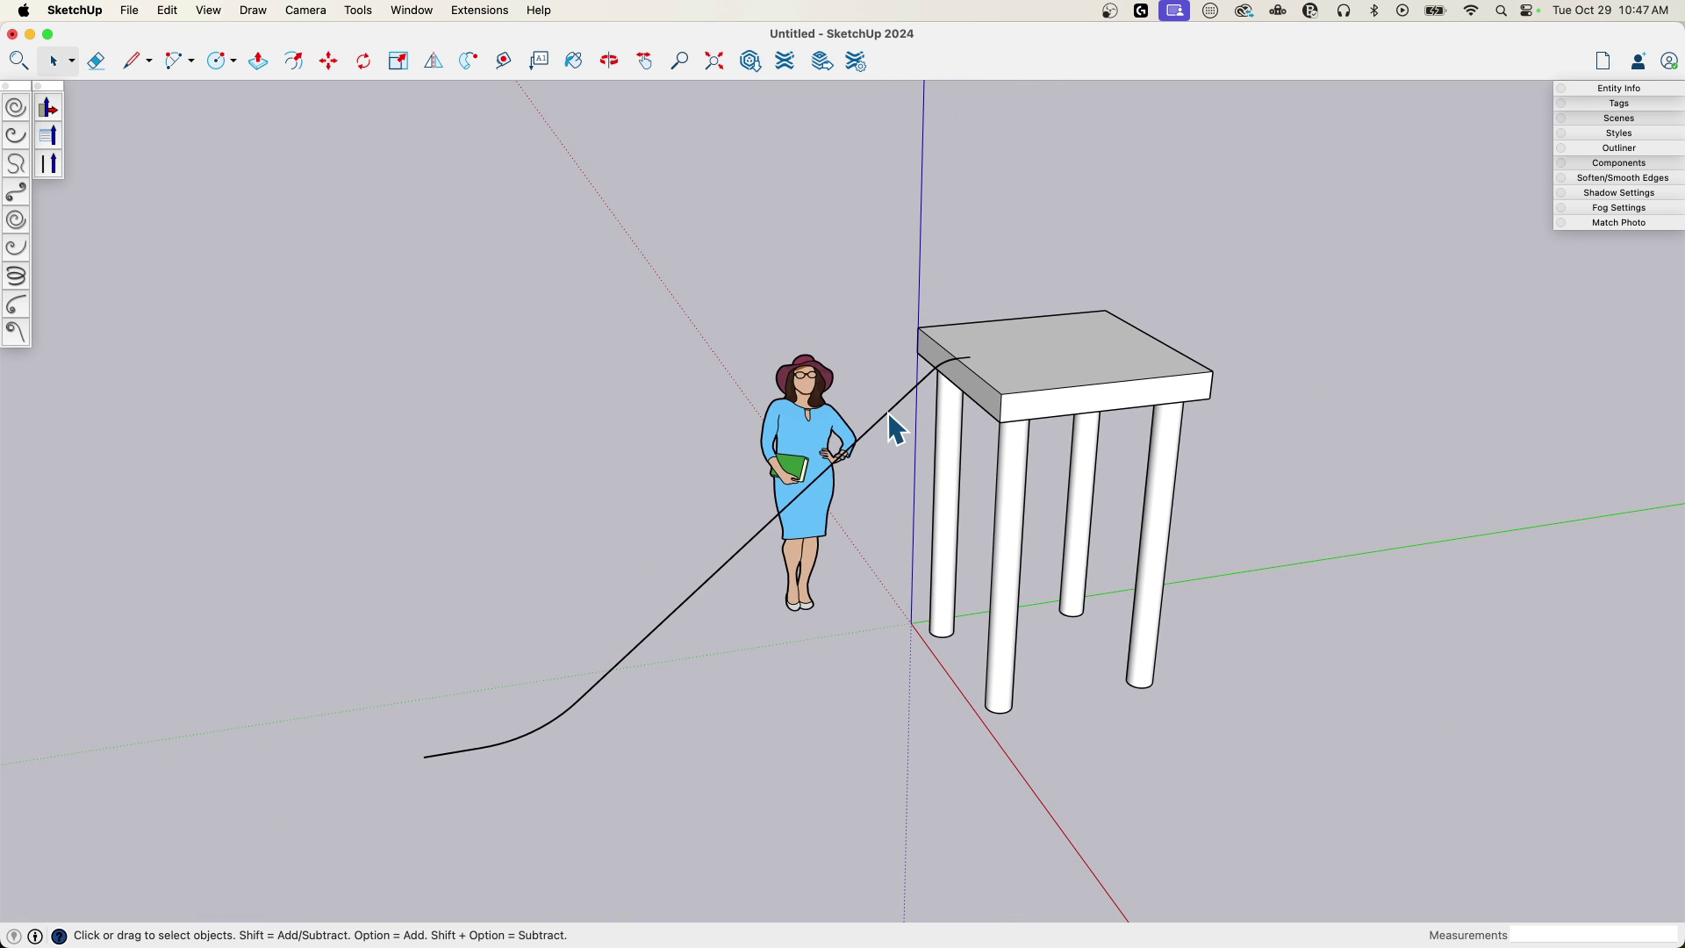
{"action": "left_click", "coordinate": [899, 408]}
{"action": "right_click", "coordinate": [903, 412]}
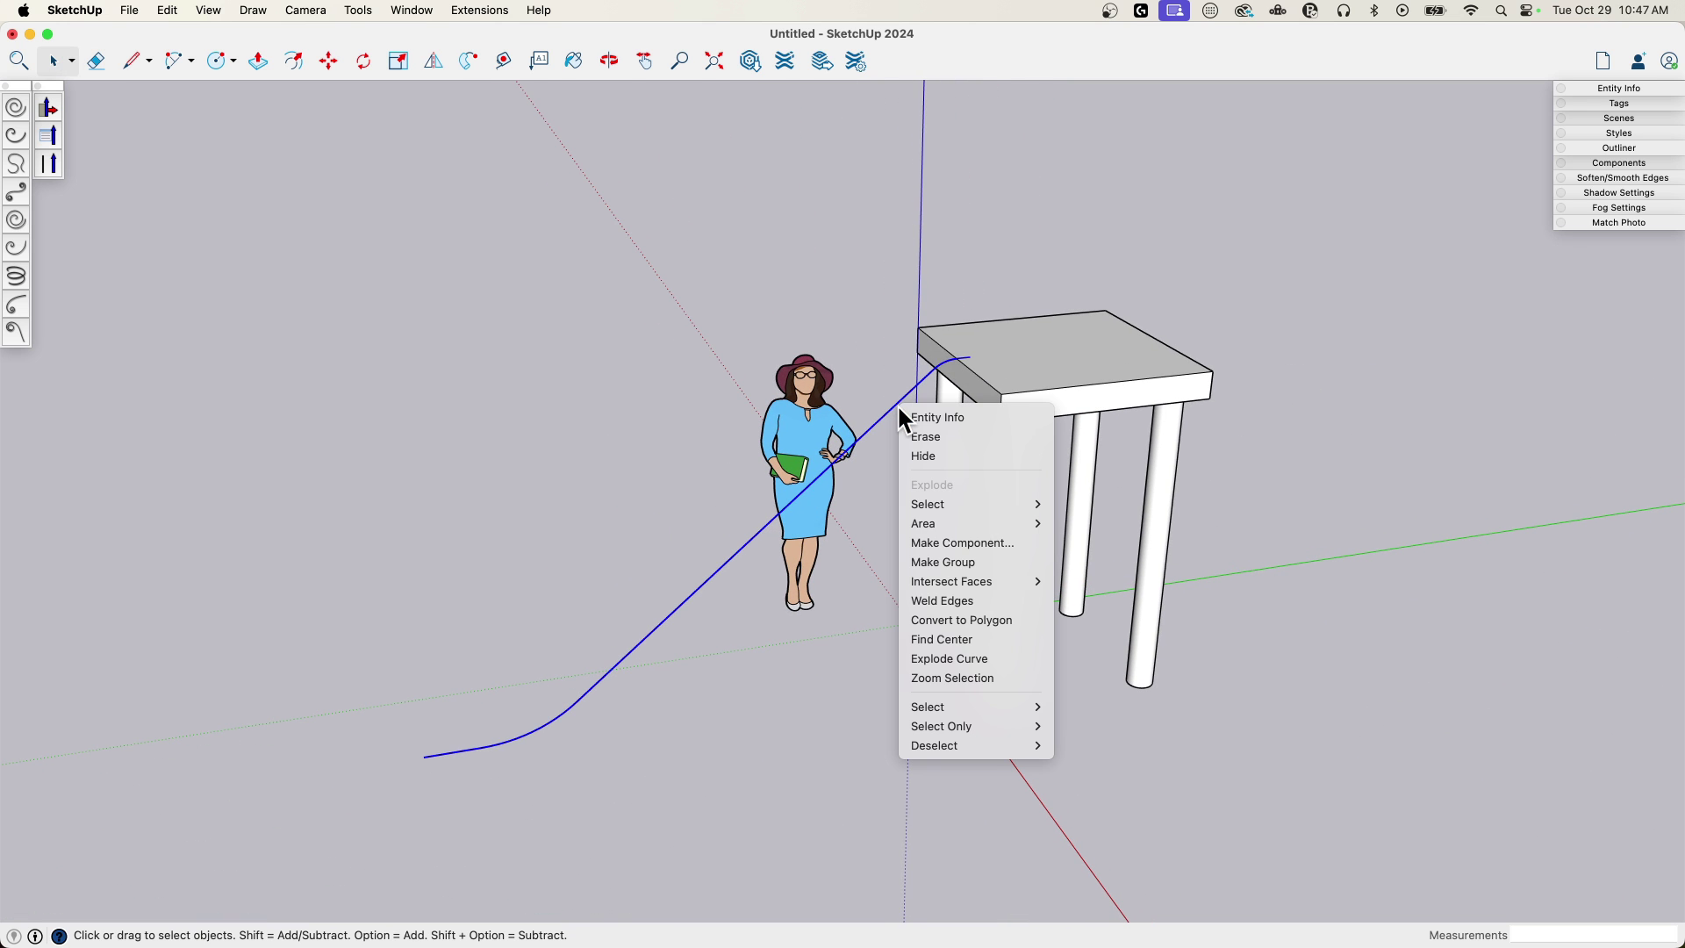
{"action": "left_click", "coordinate": [968, 601]}
- Draw an 8" line along the red axis from the curve's end on the platform top
{"action": "middle_click_drag", "start_coordinate": [969, 553], "coordinate": [903, 503]}
{"action": "key", "text": "l"}
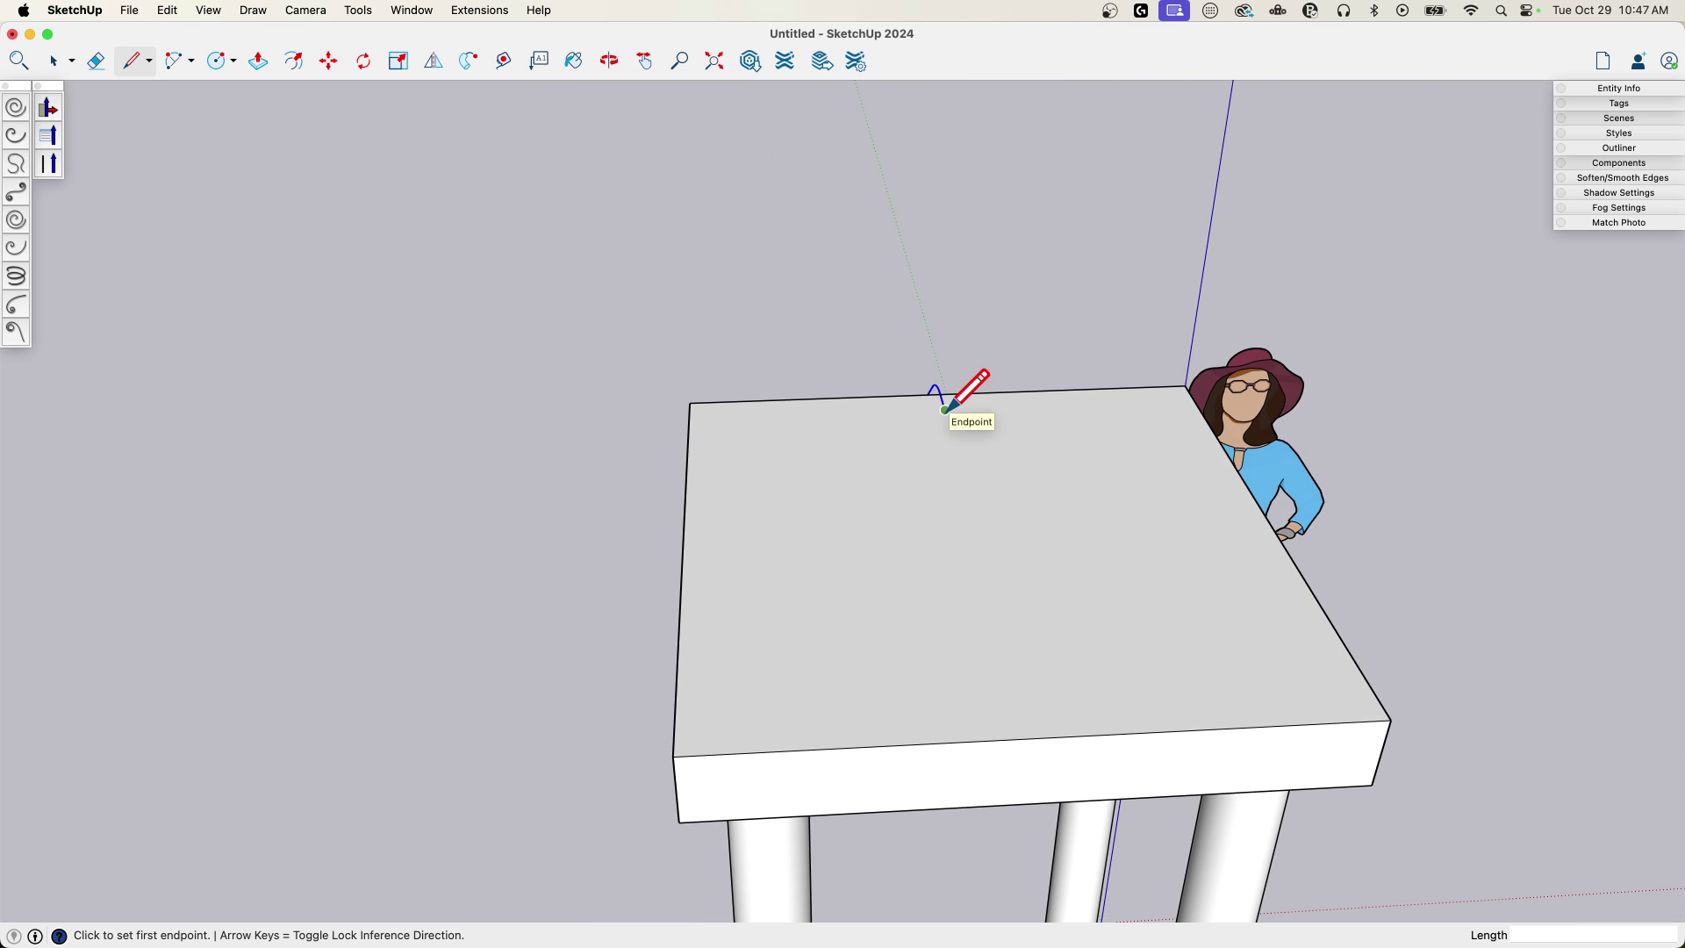
{"action": "left_click", "coordinate": [944, 410]}
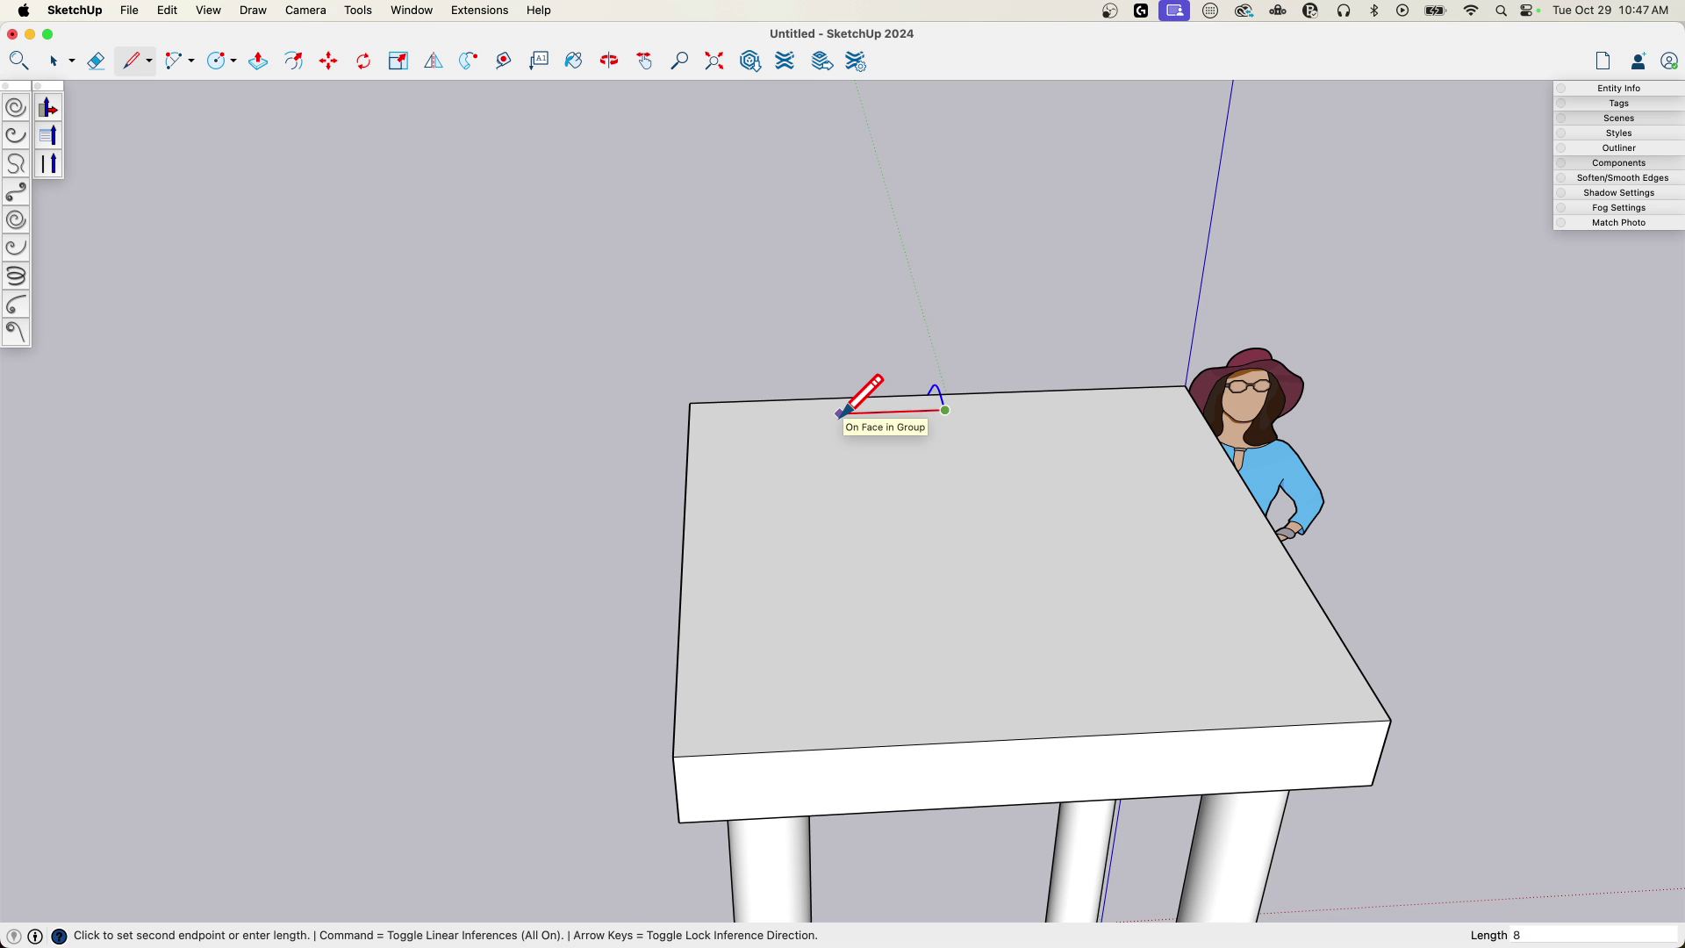
{"action": "key", "text": "Return"}
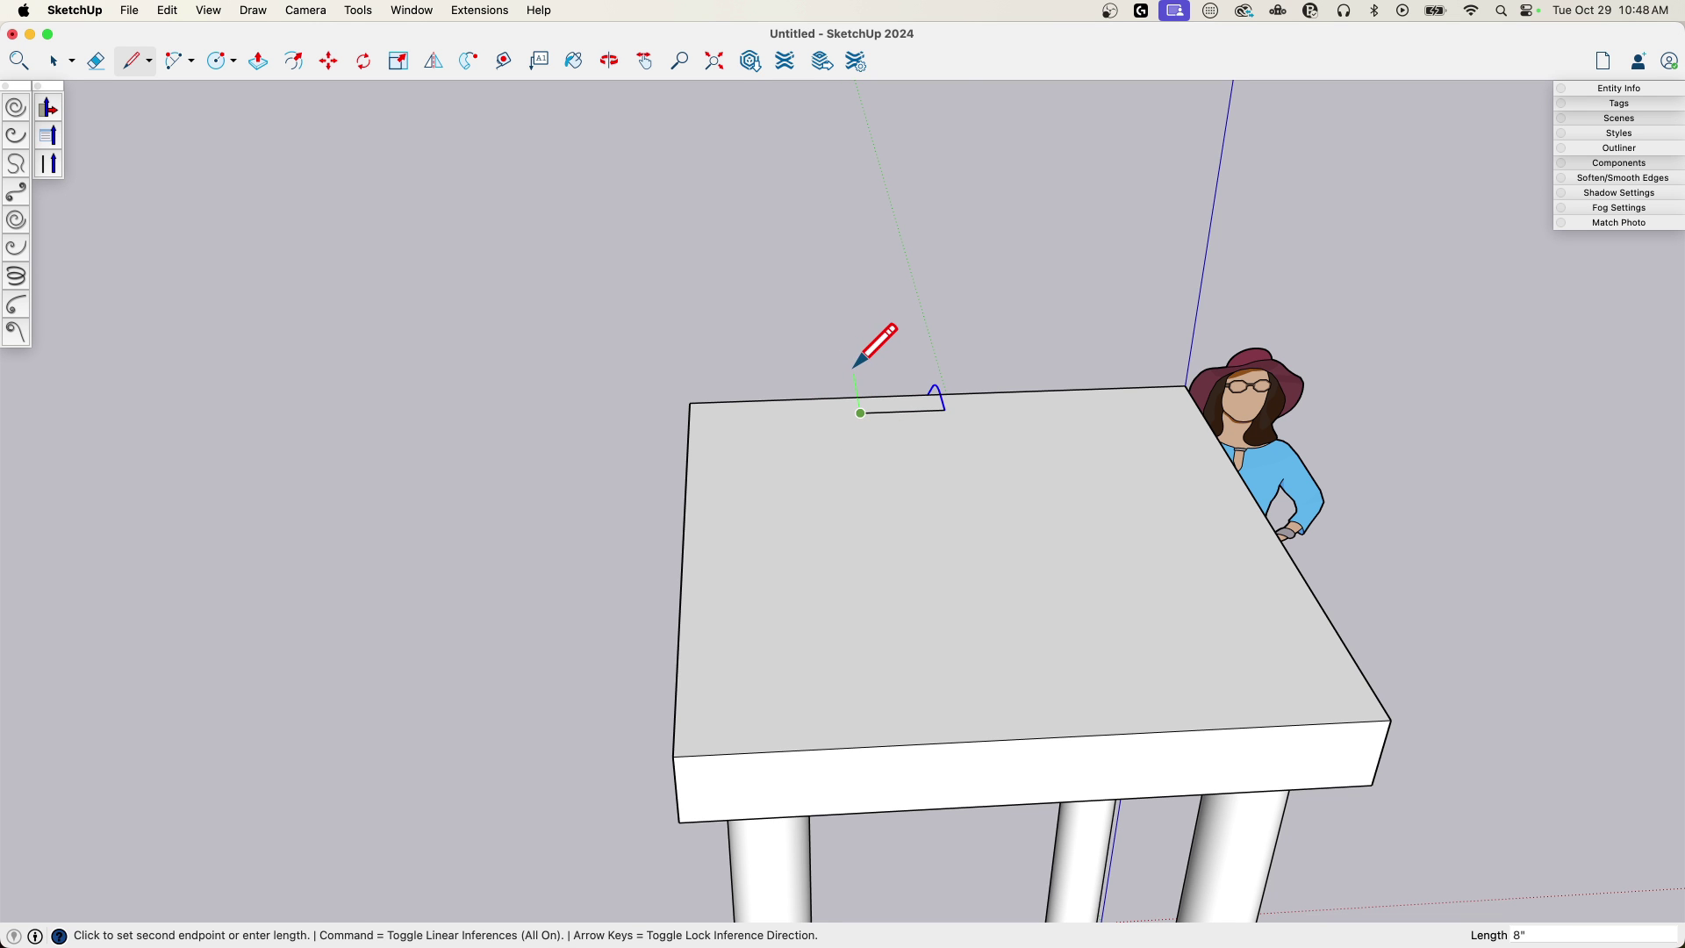
- Draw a 3" vertical line from the free end of the 8" line and close an 8" by 3" rectangle
{"action": "scroll", "coordinate": [855, 367], "scroll_direction": "up", "scroll_amount": 6}
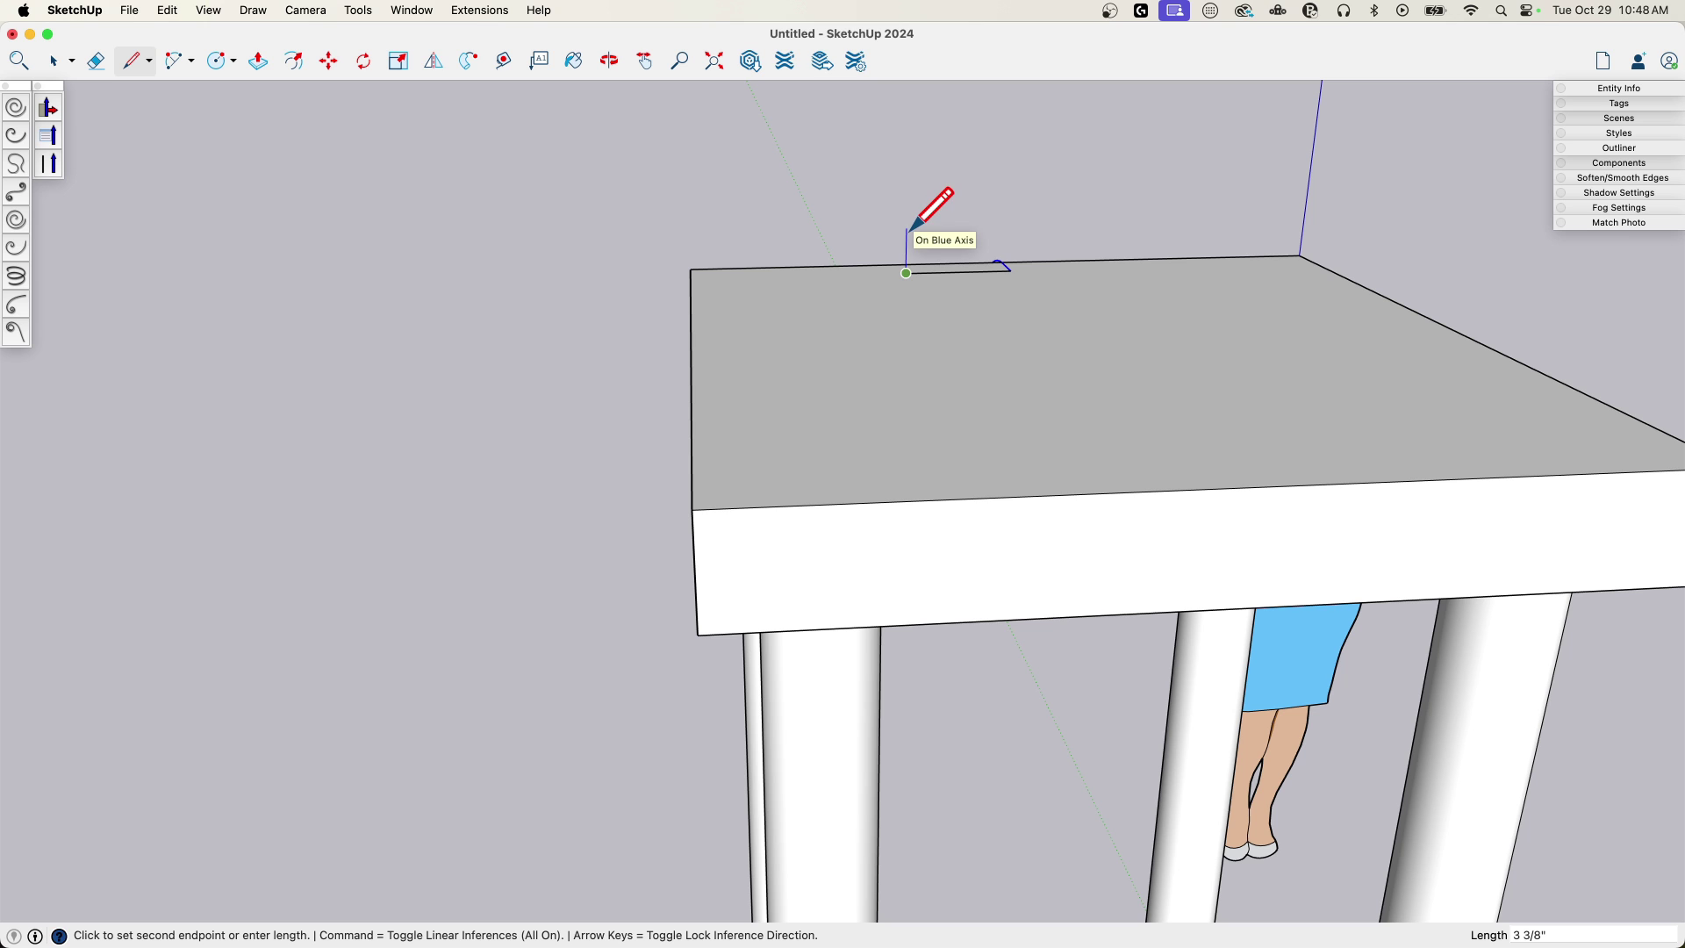
{"action": "type", "text": "3"}
{"action": "key", "text": "Return"}
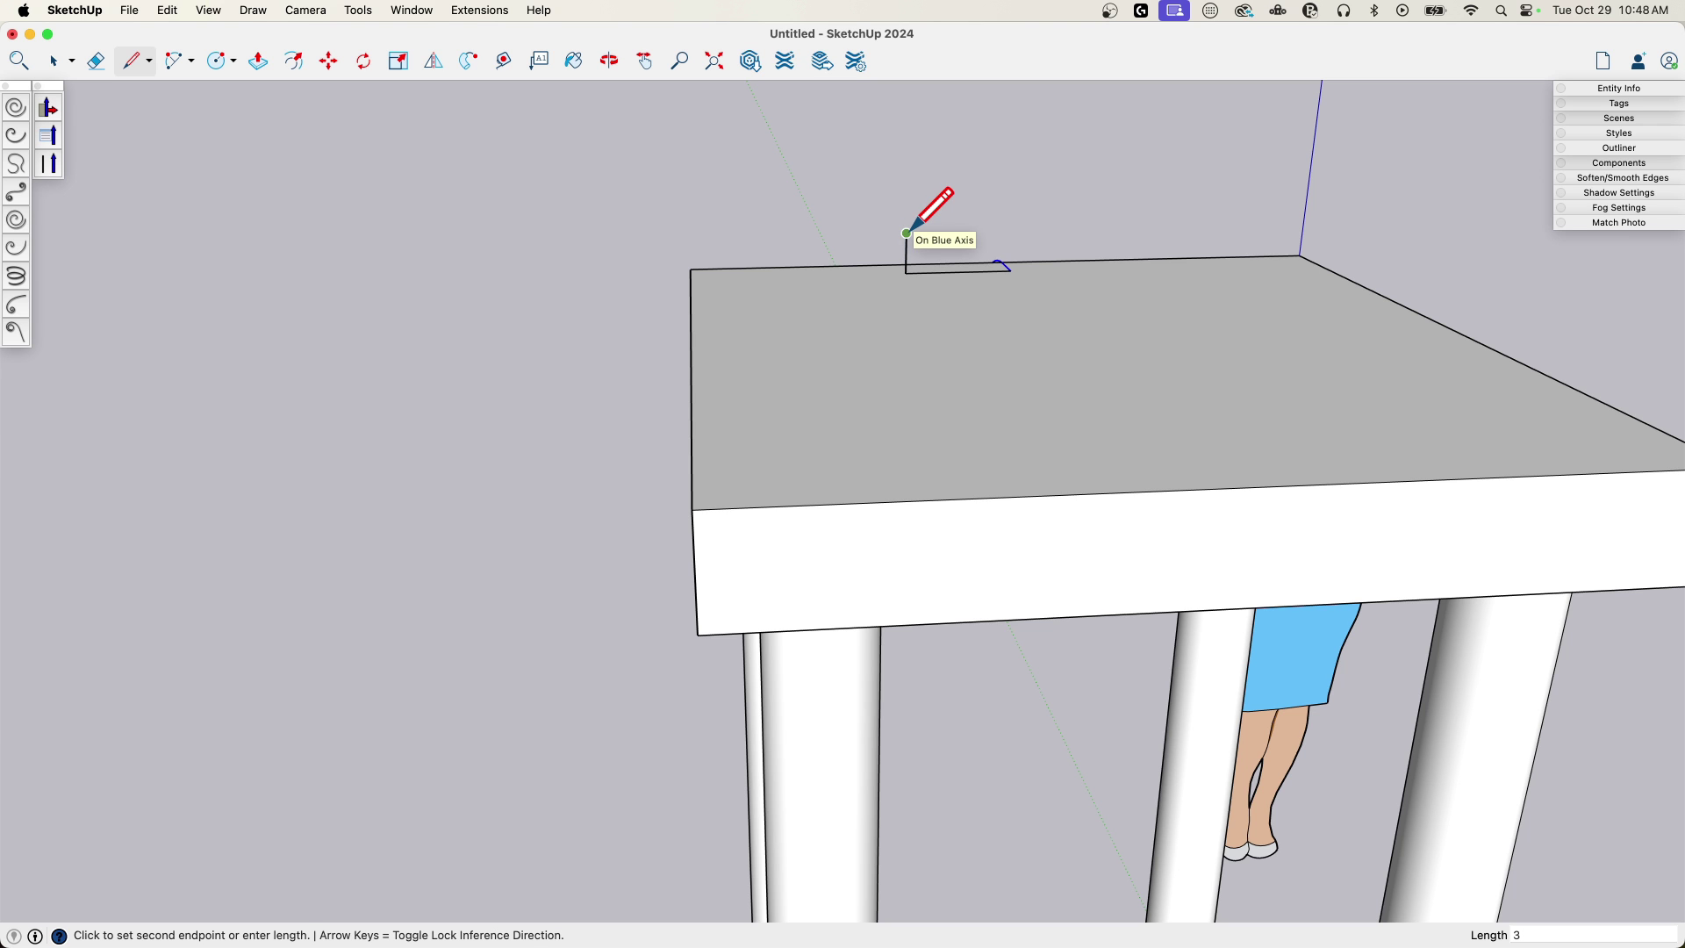
{"action": "left_click", "coordinate": [1003, 240]}
{"action": "left_click", "coordinate": [1011, 269]}
- Draw an inner L on the rectangle, running parallel to its base and up to the top edge near the outer side
{"action": "scroll", "coordinate": [934, 234], "scroll_direction": "up", "scroll_amount": 8}
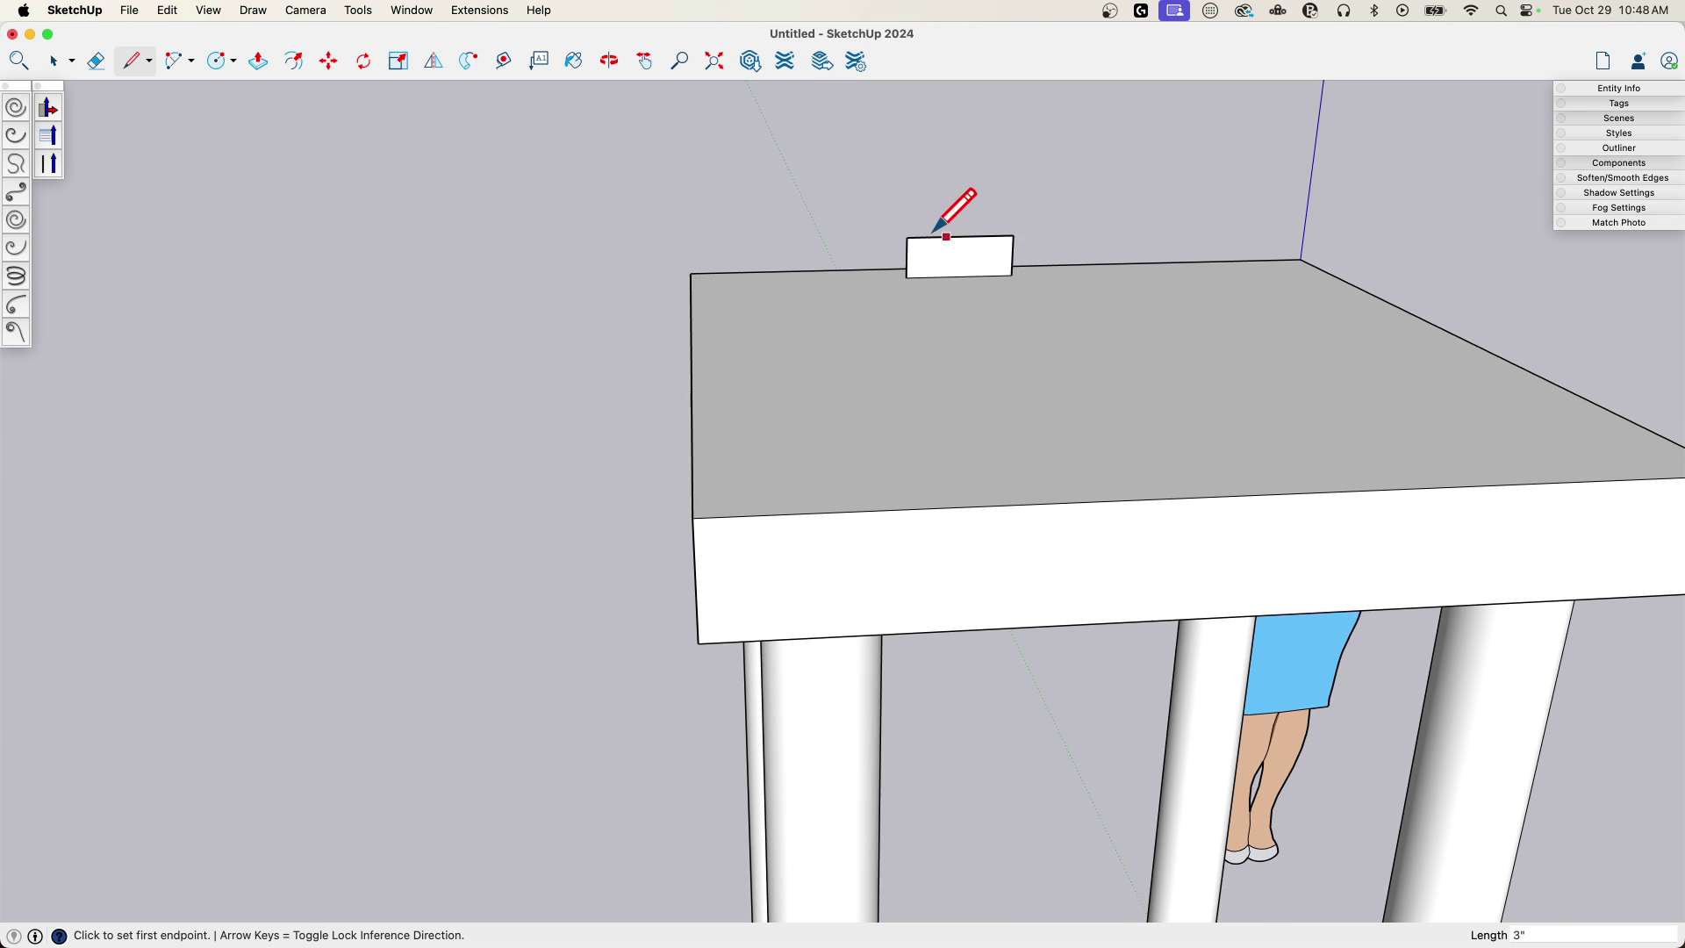
{"action": "scroll", "coordinate": [873, 233], "scroll_direction": "down", "scroll_amount": 6}
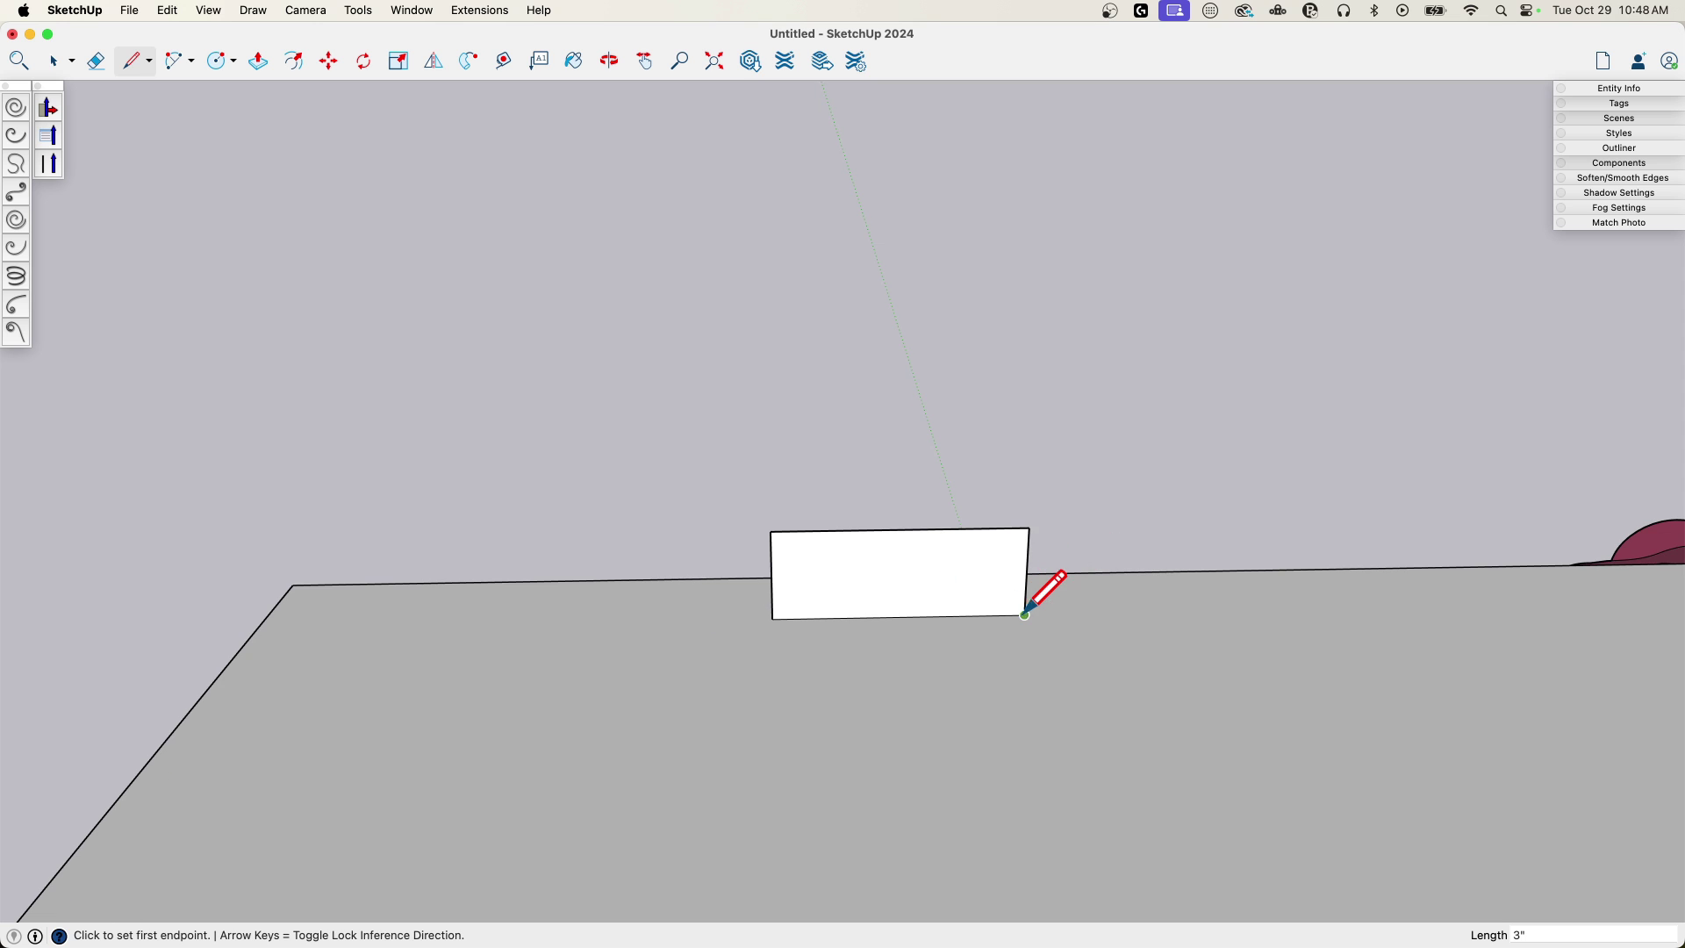
{"action": "left_click", "coordinate": [1025, 615]}
{"action": "left_click", "coordinate": [1025, 594]}
{"action": "left_click", "coordinate": [1025, 589]}
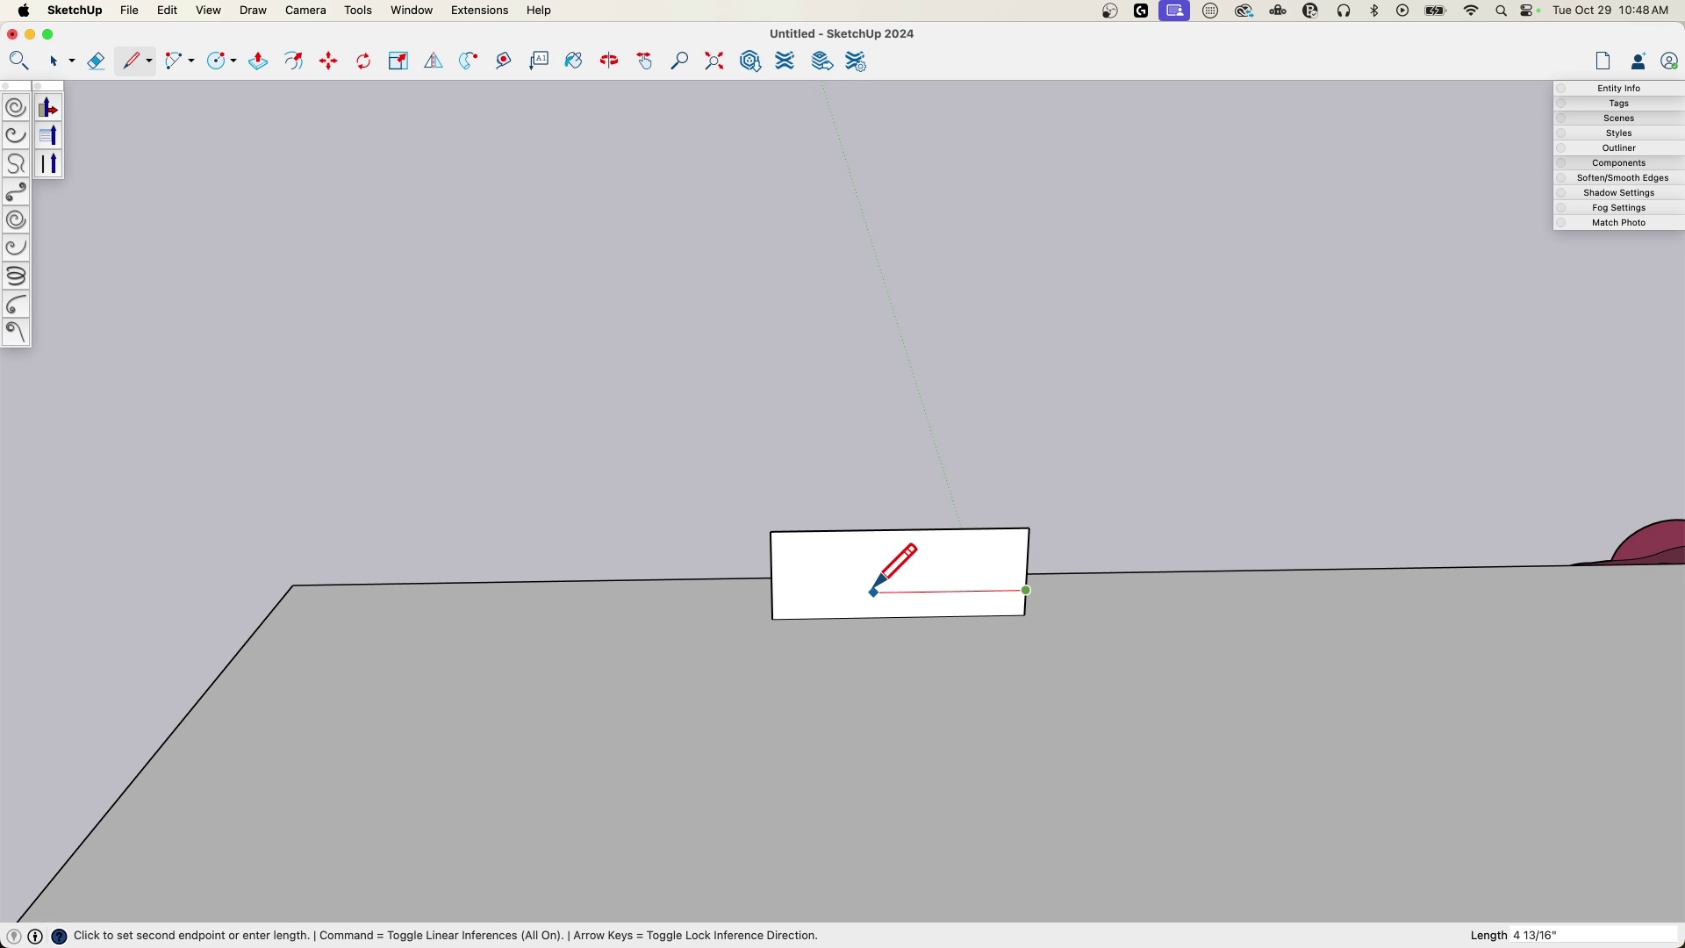
{"action": "left_click", "coordinate": [800, 594]}
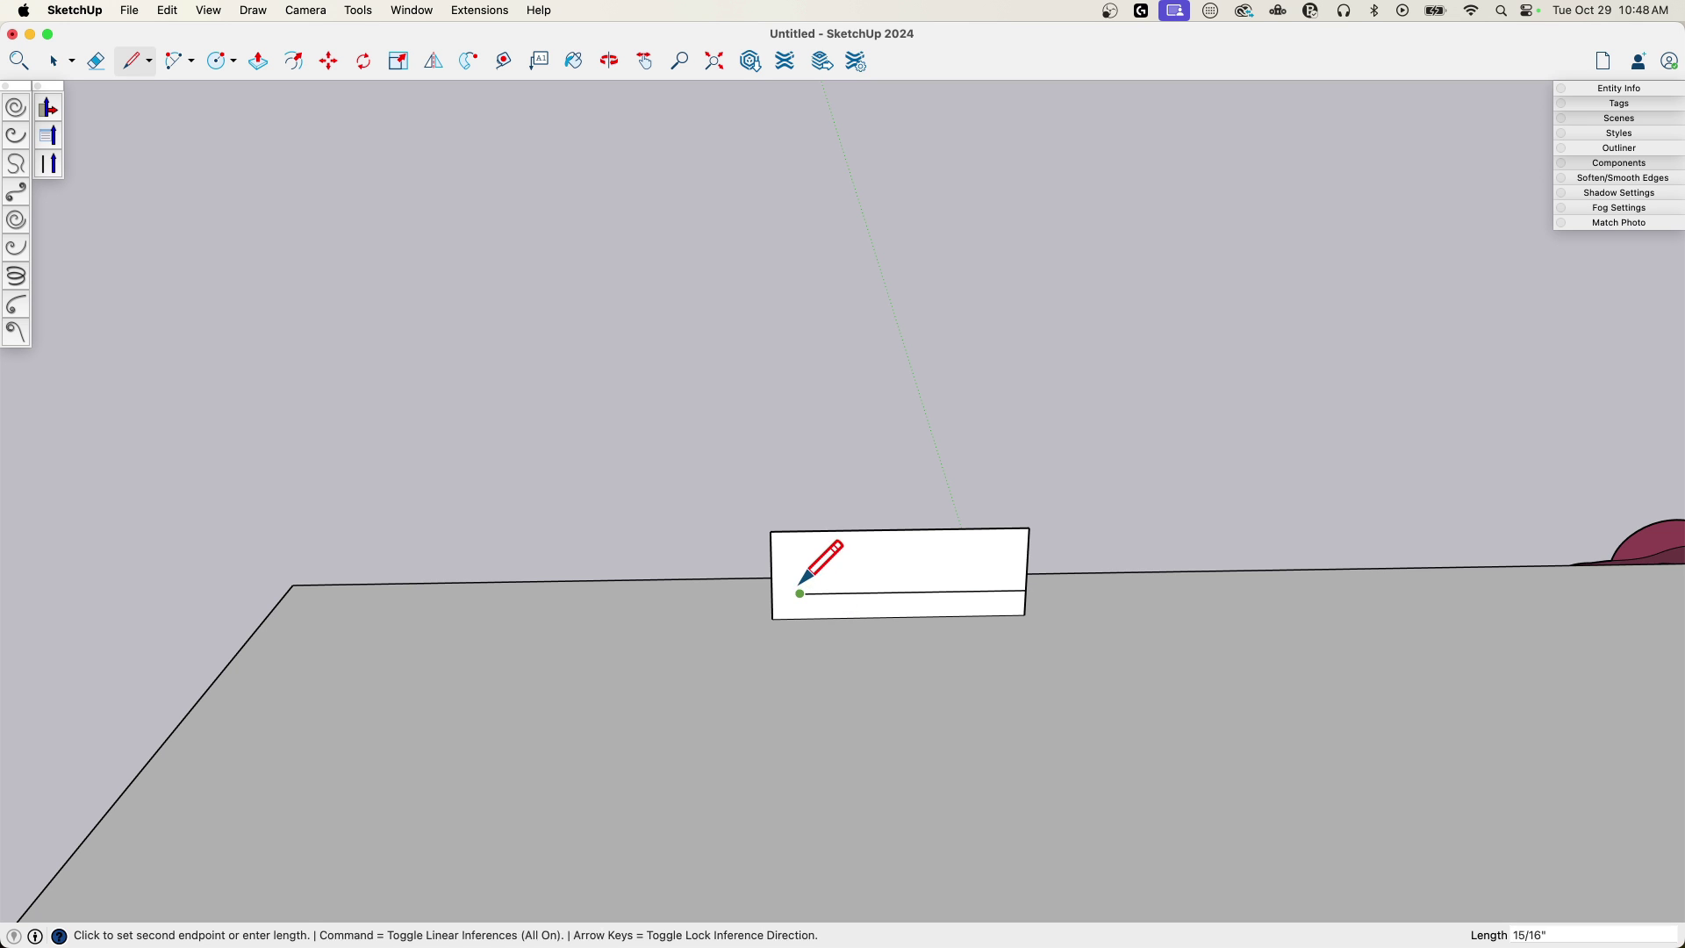
{"action": "left_click", "coordinate": [799, 531]}
- Round the inner corner of the L-shaped outline with a tangent 2 Point Arc, radius about 1 1/2"
{"action": "key", "text": "a"}
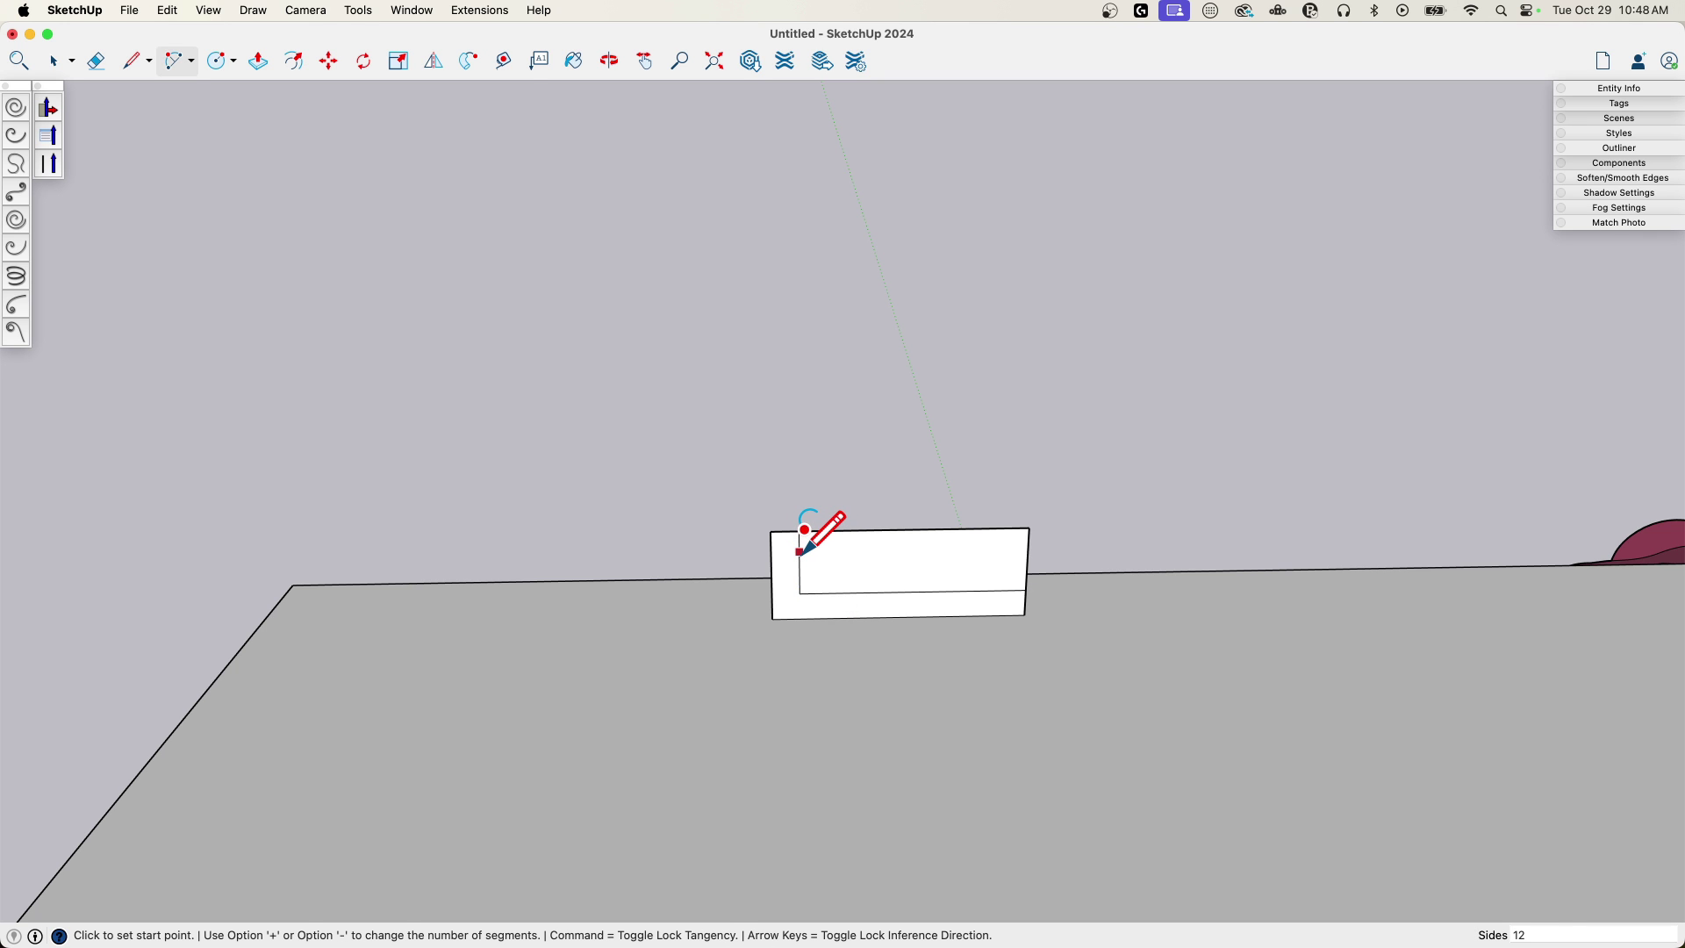
{"action": "left_click", "coordinate": [799, 562]}
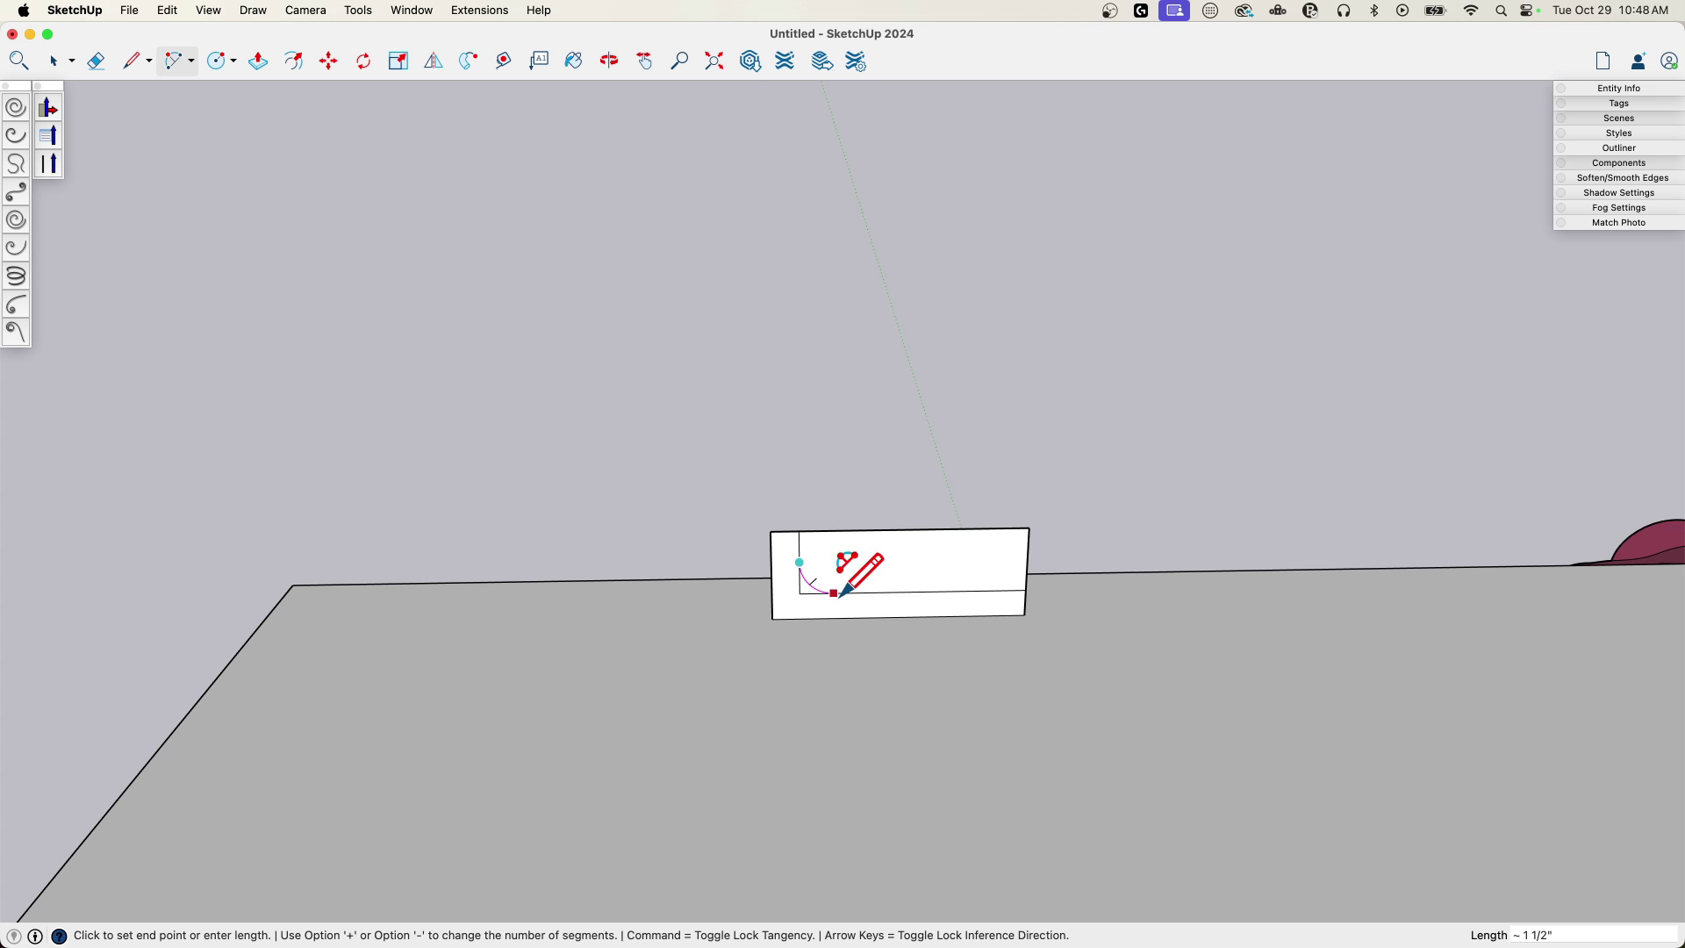
{"action": "left_click", "coordinate": [836, 594]}
{"action": "scroll", "coordinate": [798, 546], "scroll_direction": "up", "scroll_amount": 3}
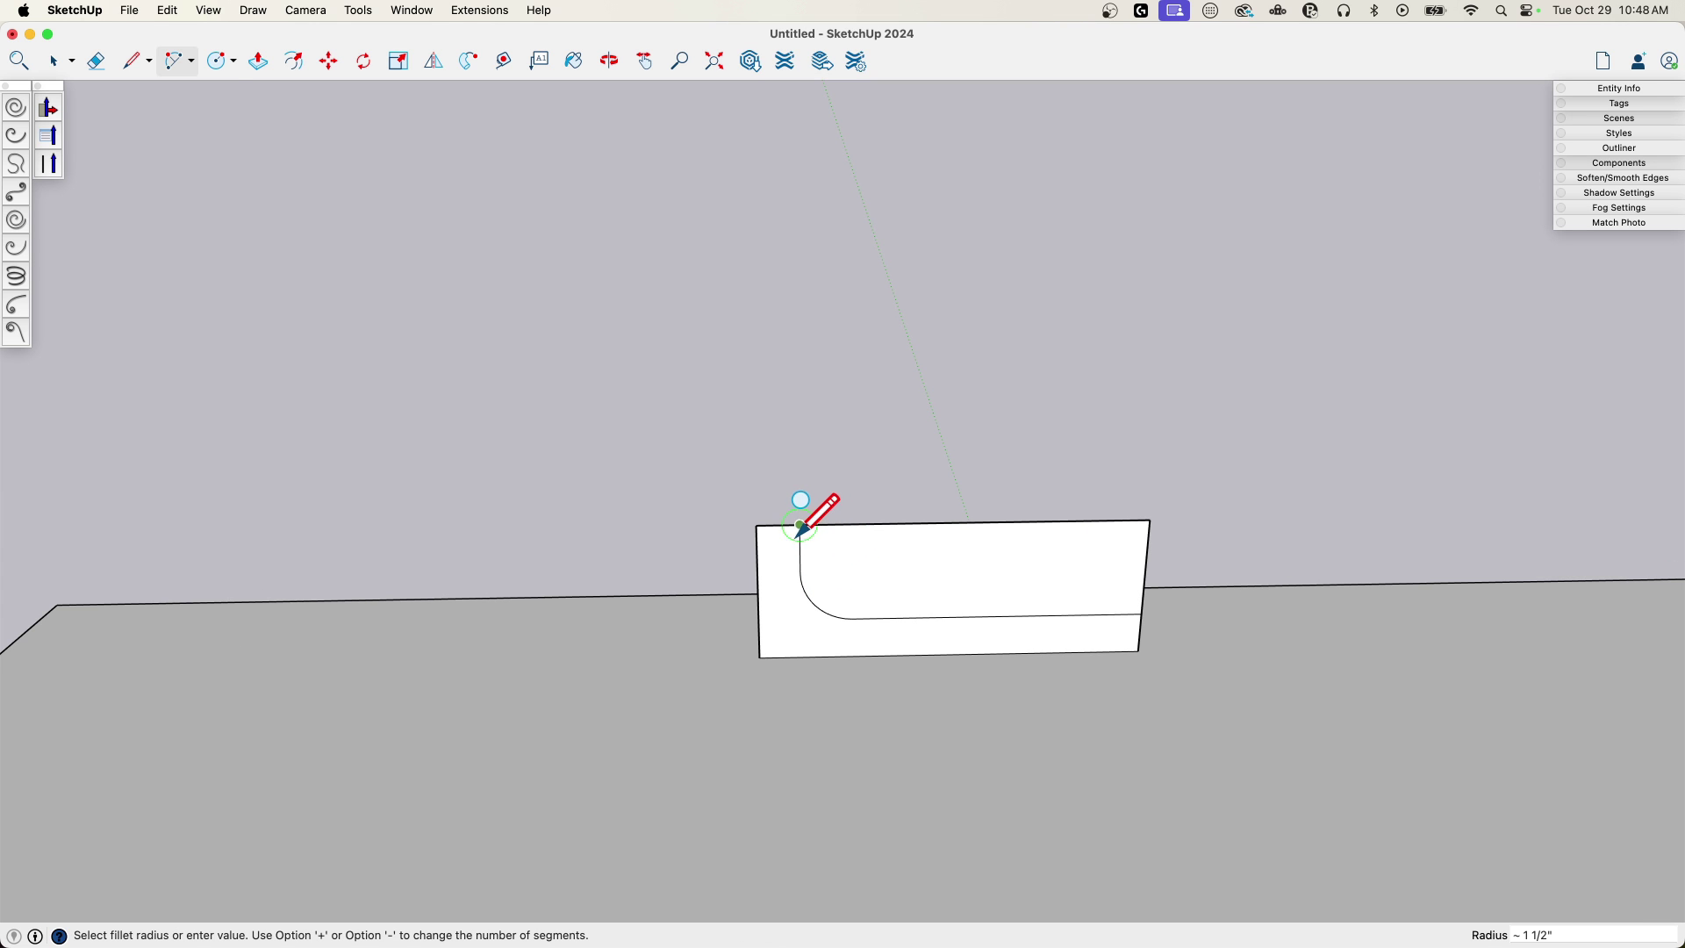
- Cap the narrow side wall with a circle of radius about 7/16" and erase the surplus edges to leave an L-shaped face
{"action": "key", "text": "c"}
{"action": "left_click", "coordinate": [778, 526]}
{"action": "left_click", "coordinate": [795, 512]}
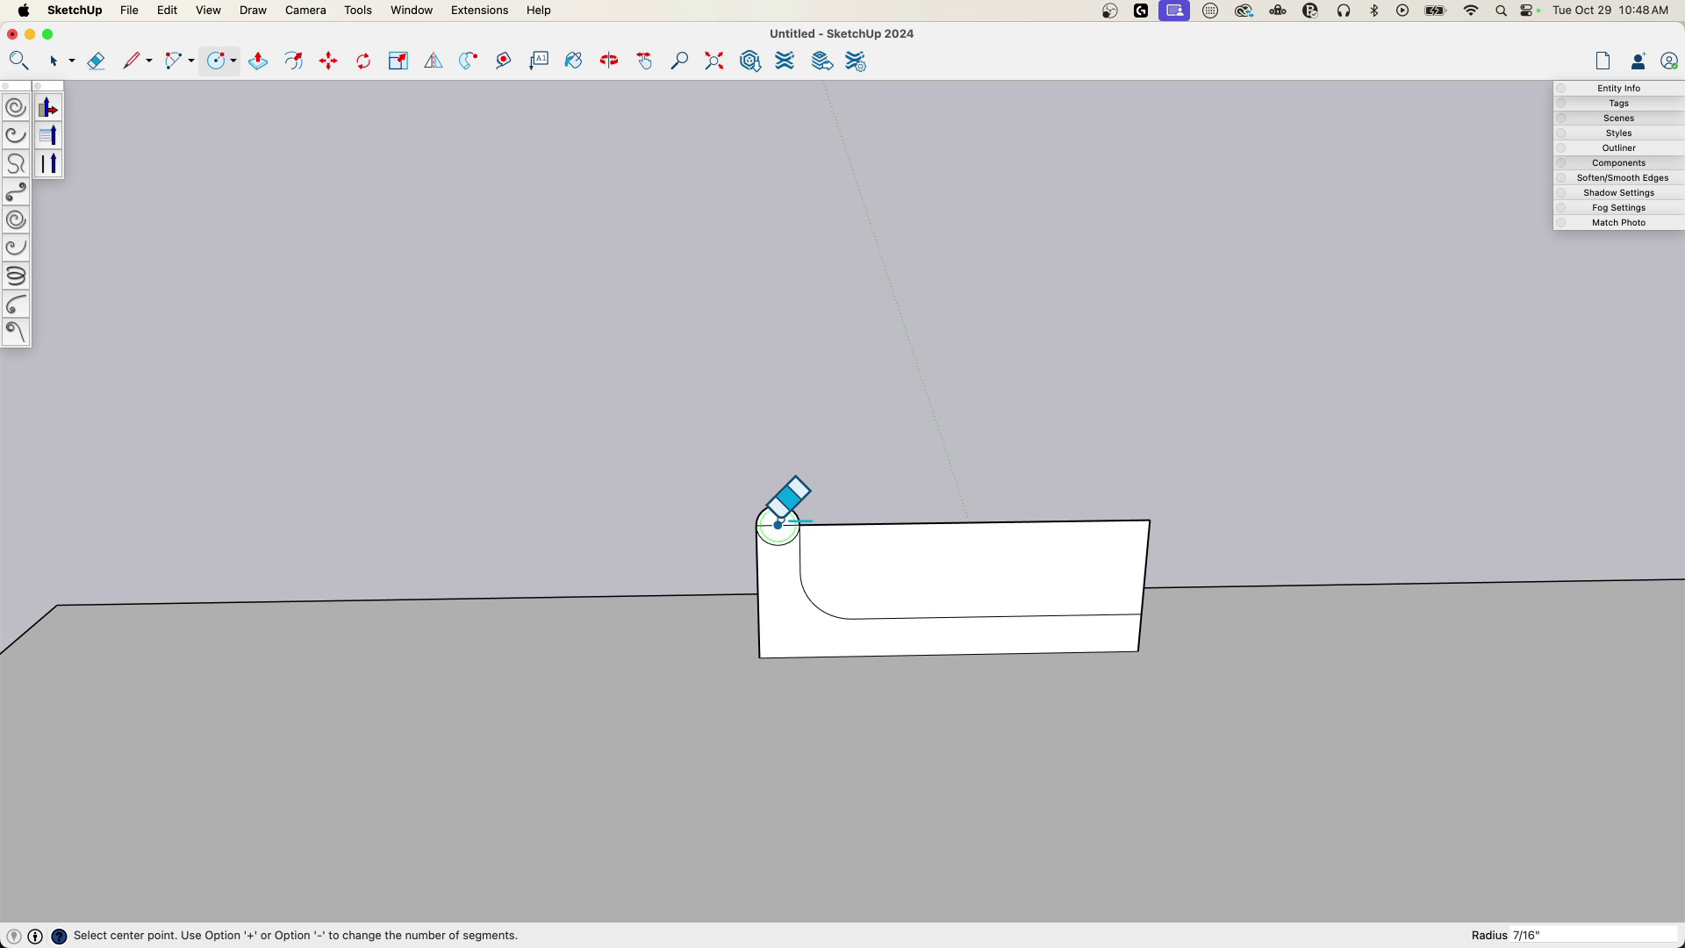
{"action": "key", "text": "e"}
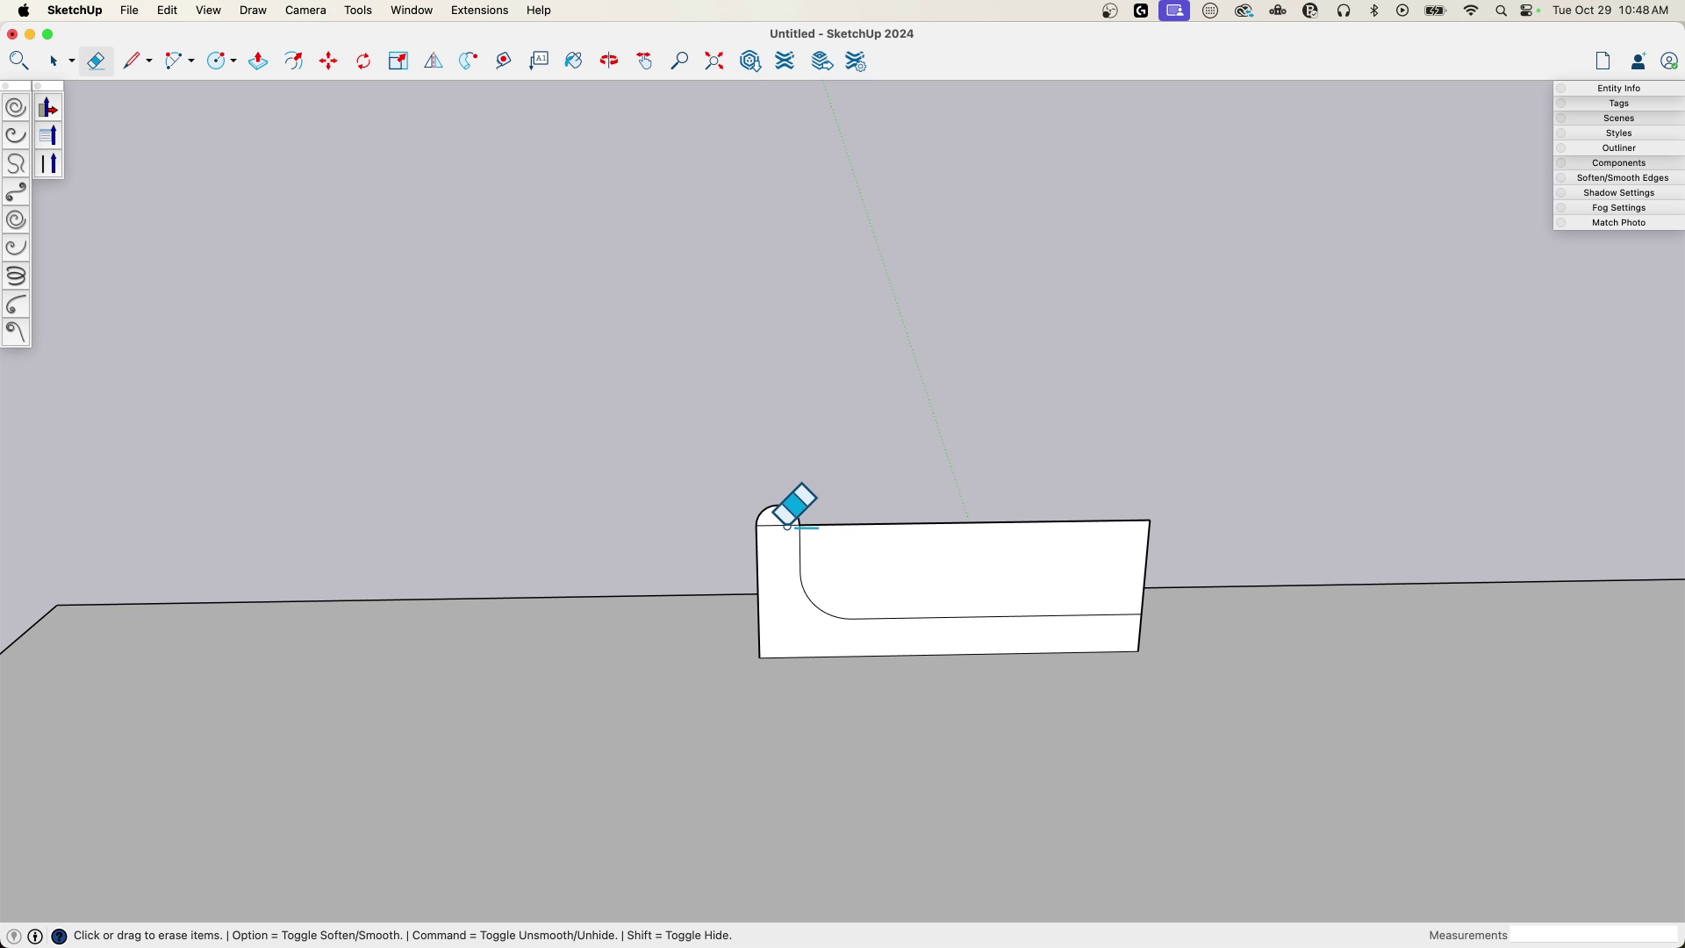
{"action": "left_click", "coordinate": [784, 525]}
{"action": "left_click", "coordinate": [1144, 520]}
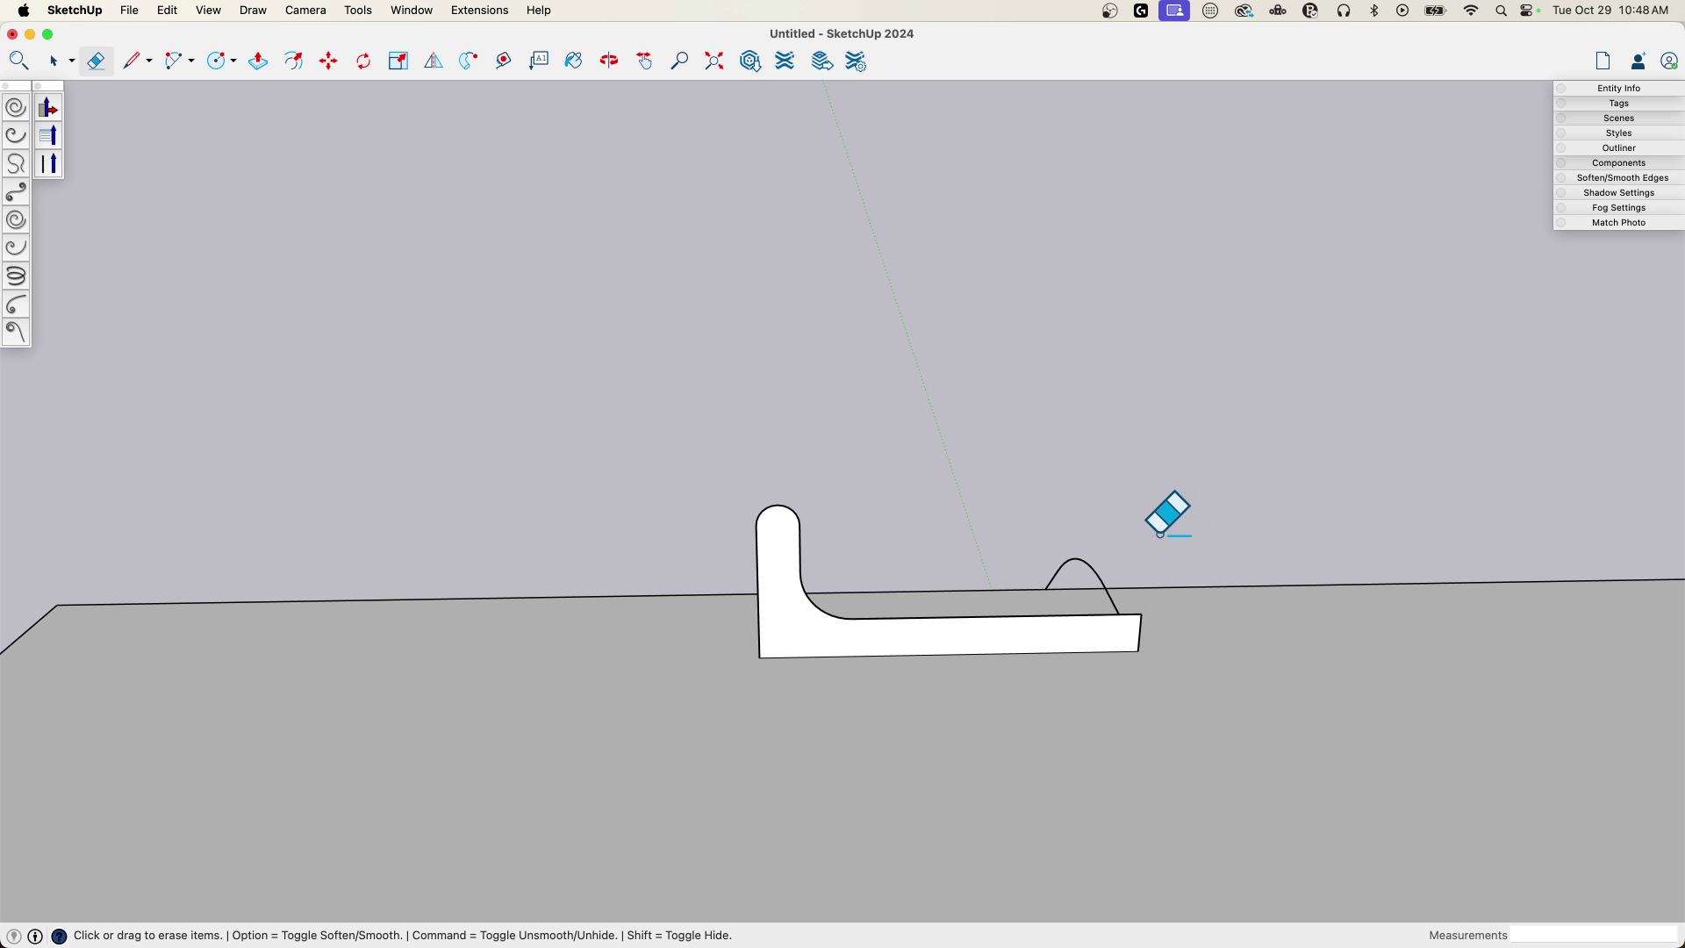
- Select the L-shaped half profile and flip a mirrored copy across the red plane at its open end
{"action": "key", "text": "space"}
{"action": "mouse_move", "coordinate": [1082, 481]}
{"action": "middle_mouse_down"}
{"action": "mouse_move", "coordinate": [1129, 674]}
{"action": "mouse_move", "coordinate": [868, 633]}
{"action": "middle_mouse_up"}
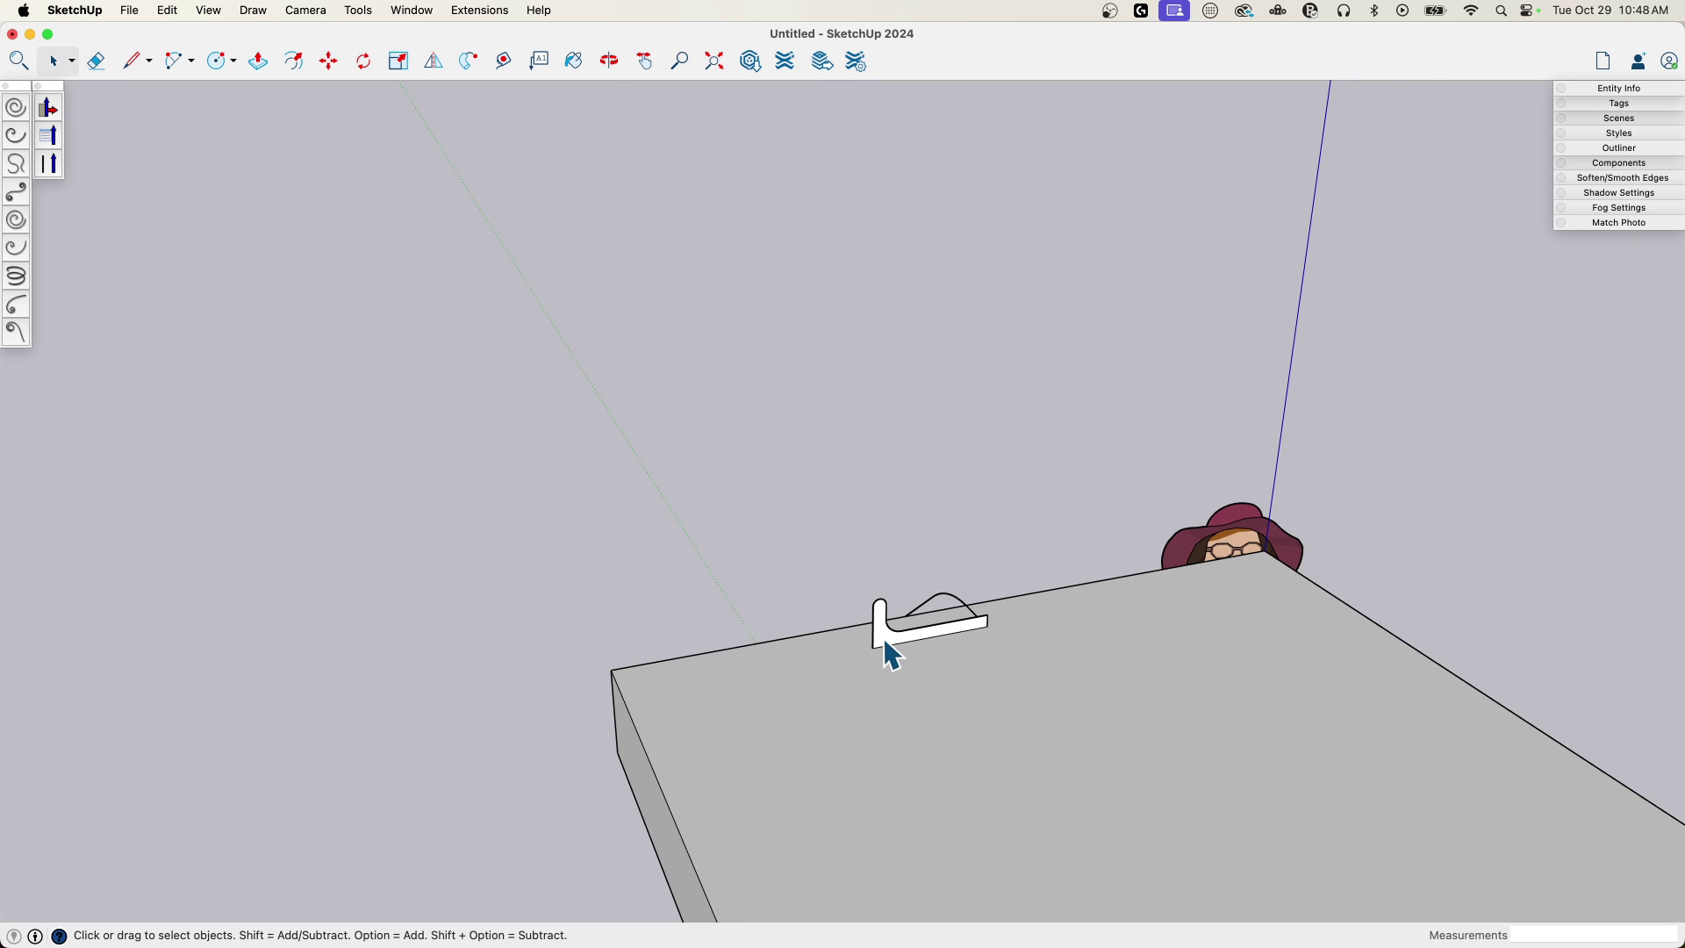
{"action": "scroll", "coordinate": [878, 641], "scroll_direction": "up", "scroll_amount": 3}
{"action": "left_click", "coordinate": [1008, 609]}
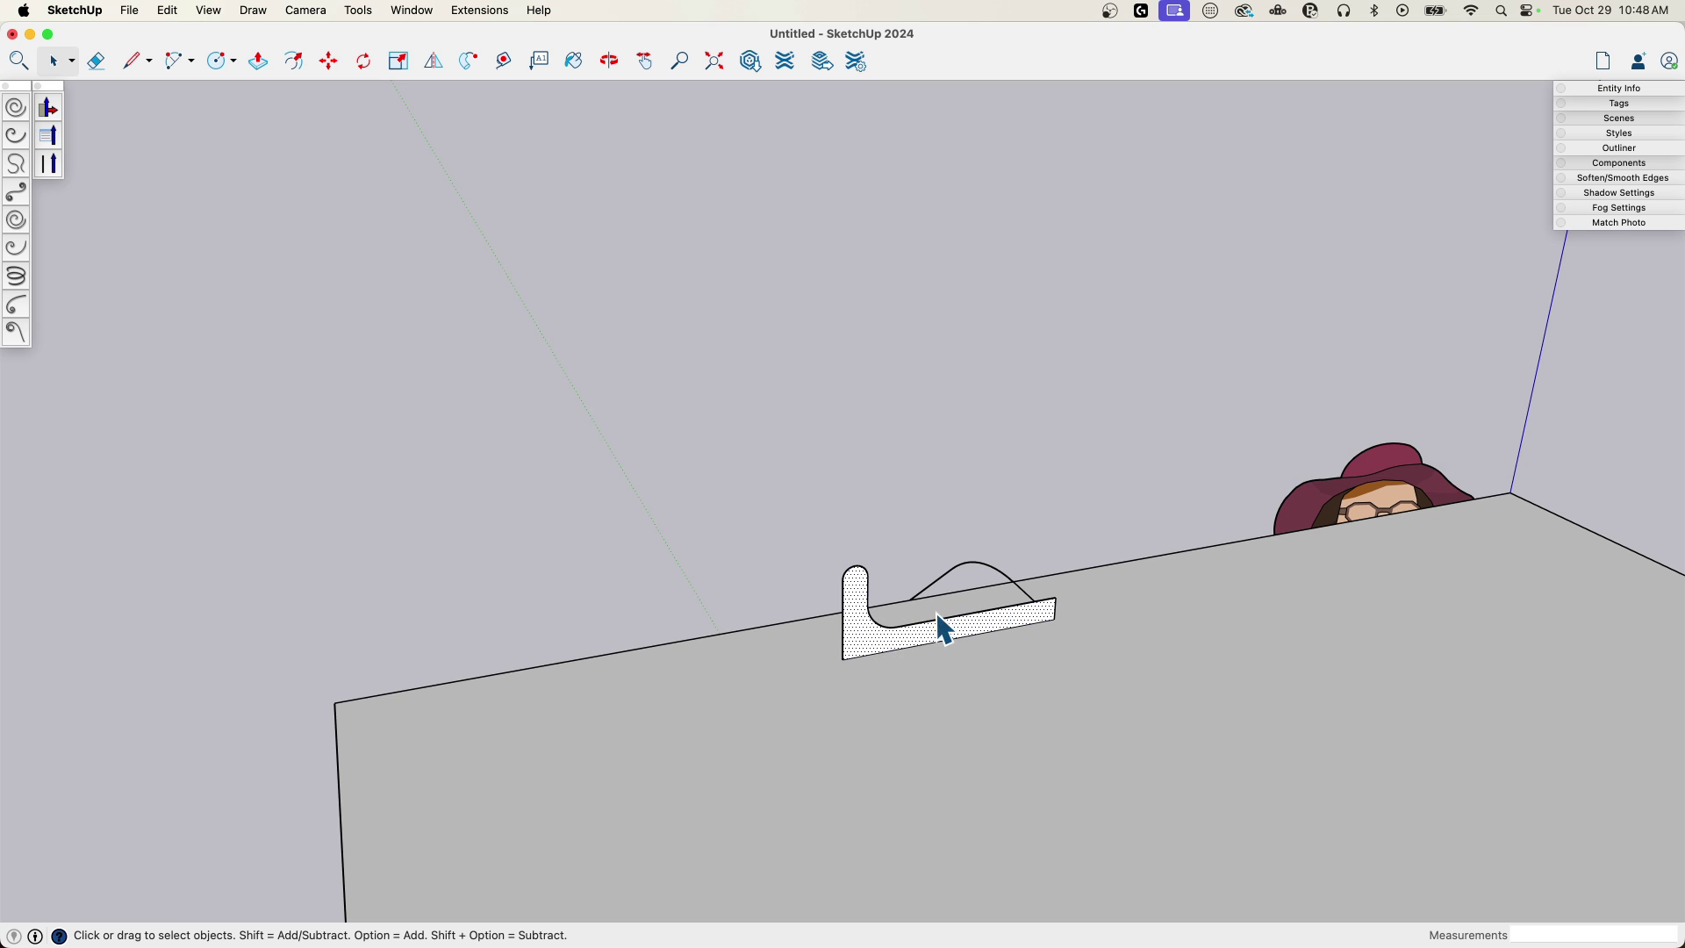
{"action": "middle_click_drag", "start_coordinate": [967, 563], "coordinate": [864, 607]}
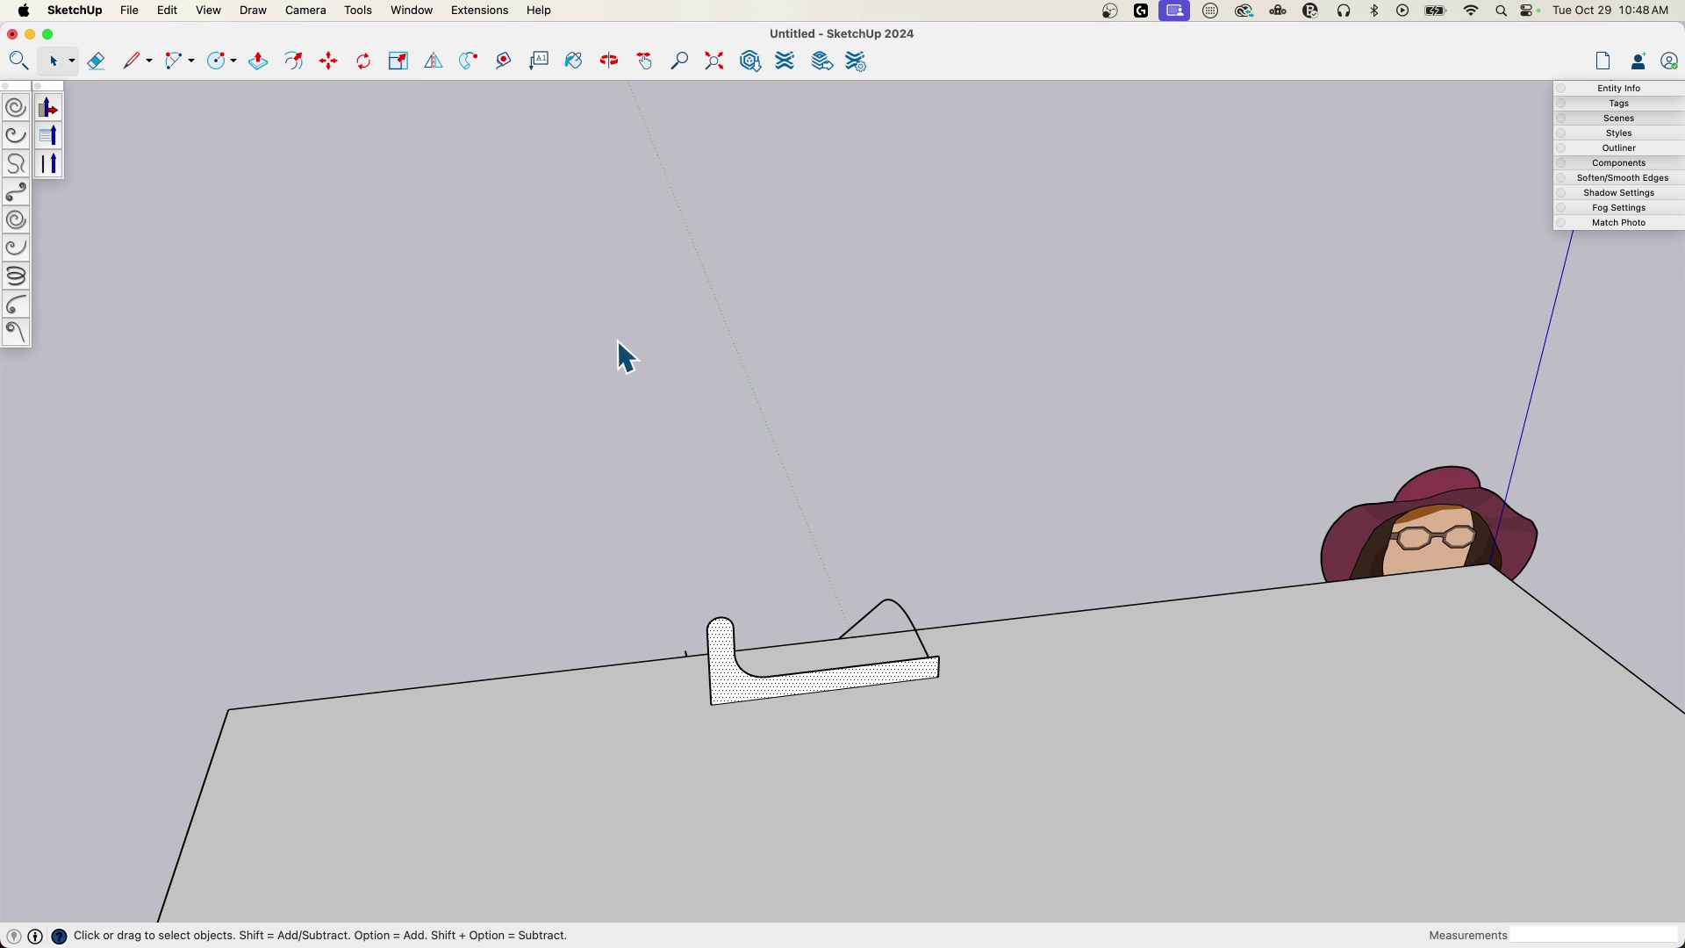
{"action": "left_click", "coordinate": [429, 64]}
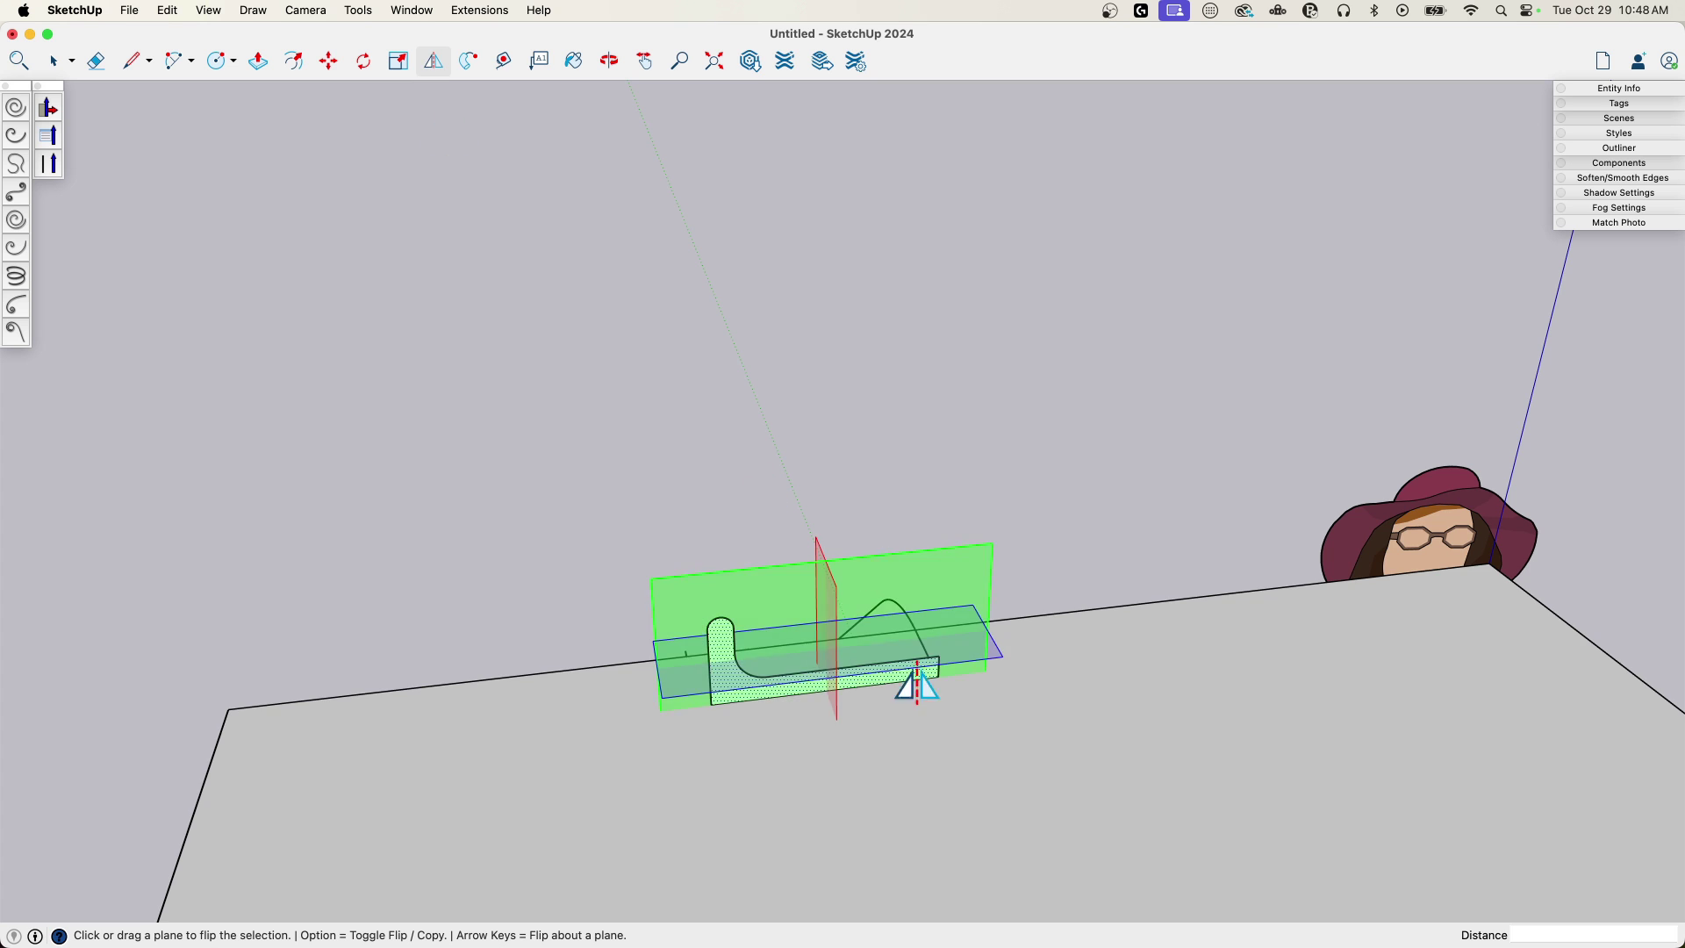
{"action": "left_click_drag", "start_coordinate": [817, 566], "coordinate": [929, 691]}
{"action": "key", "text": "alt"}
{"action": "key", "text": "space"}
- Erase the seam between the two profile halves to make one U-shaped face
{"action": "mouse_move", "coordinate": [790, 699]}
{"action": "middle_mouse_down"}
{"action": "mouse_move", "coordinate": [838, 704]}
{"action": "mouse_move", "coordinate": [953, 667]}
{"action": "mouse_move", "coordinate": [1064, 677]}
{"action": "middle_mouse_up"}
{"action": "key", "text": "e"}
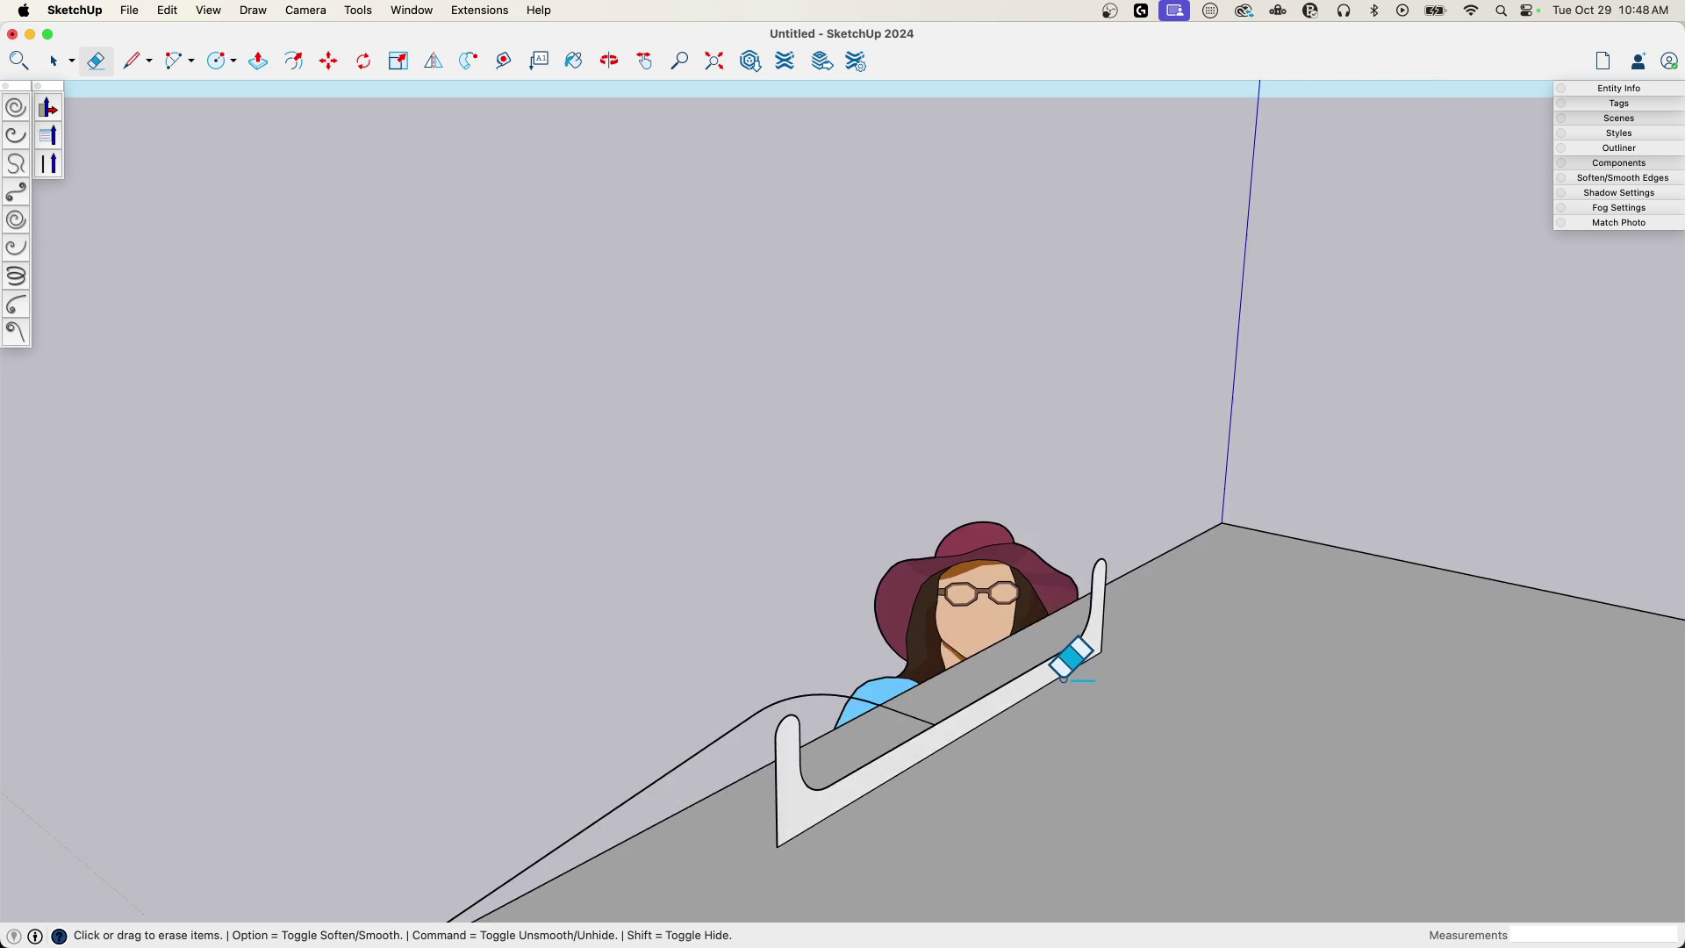
{"action": "scroll", "coordinate": [1065, 676], "scroll_direction": "down", "scroll_amount": 10}
- Select the welded slide path and extrude the U-shaped profile along it with Follow Me
{"action": "key", "text": "space"}
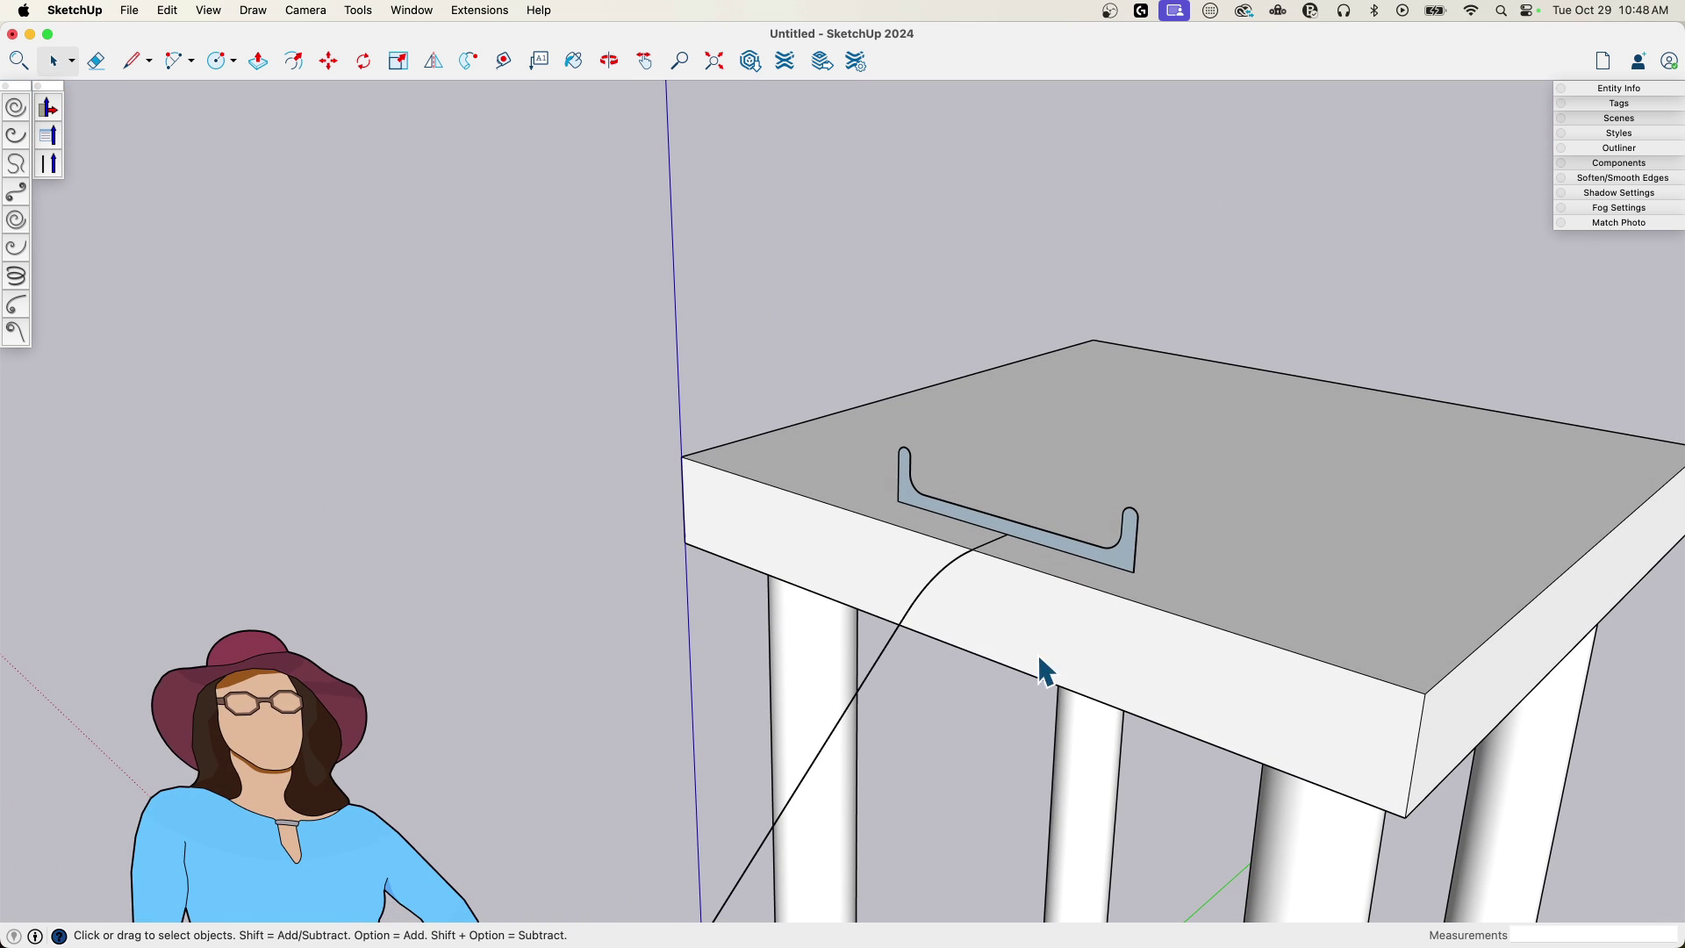
{"action": "left_click", "coordinate": [949, 581]}
{"action": "left_click", "coordinate": [951, 568]}
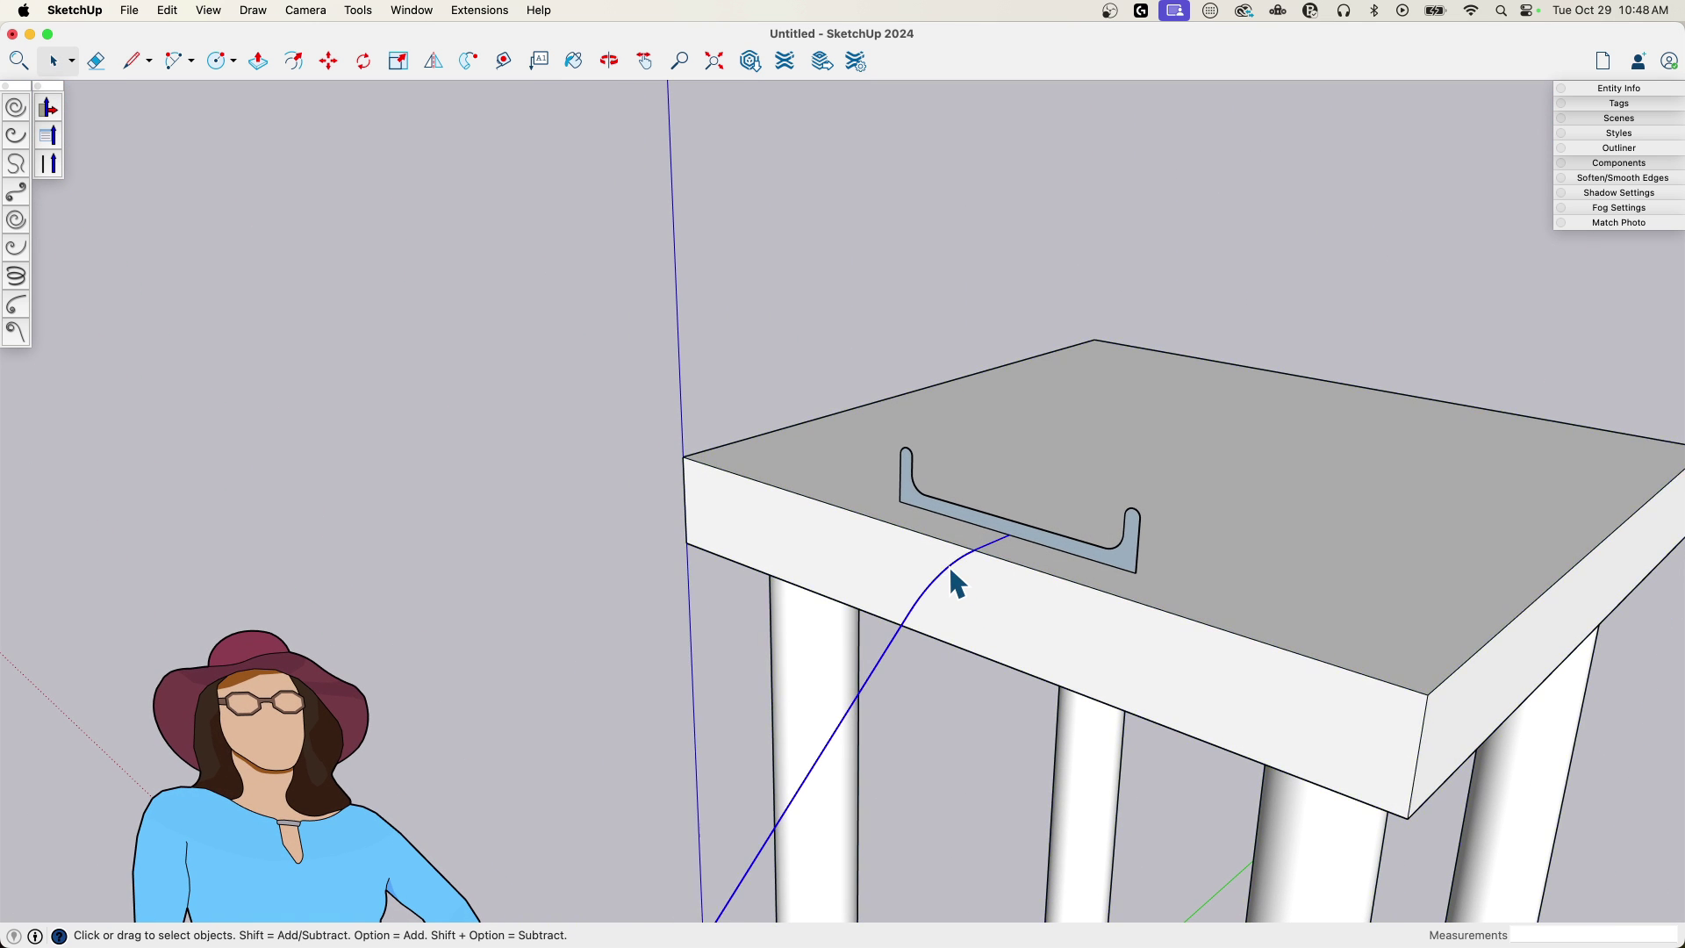
{"action": "scroll", "coordinate": [949, 569], "scroll_direction": "down", "scroll_amount": 6}
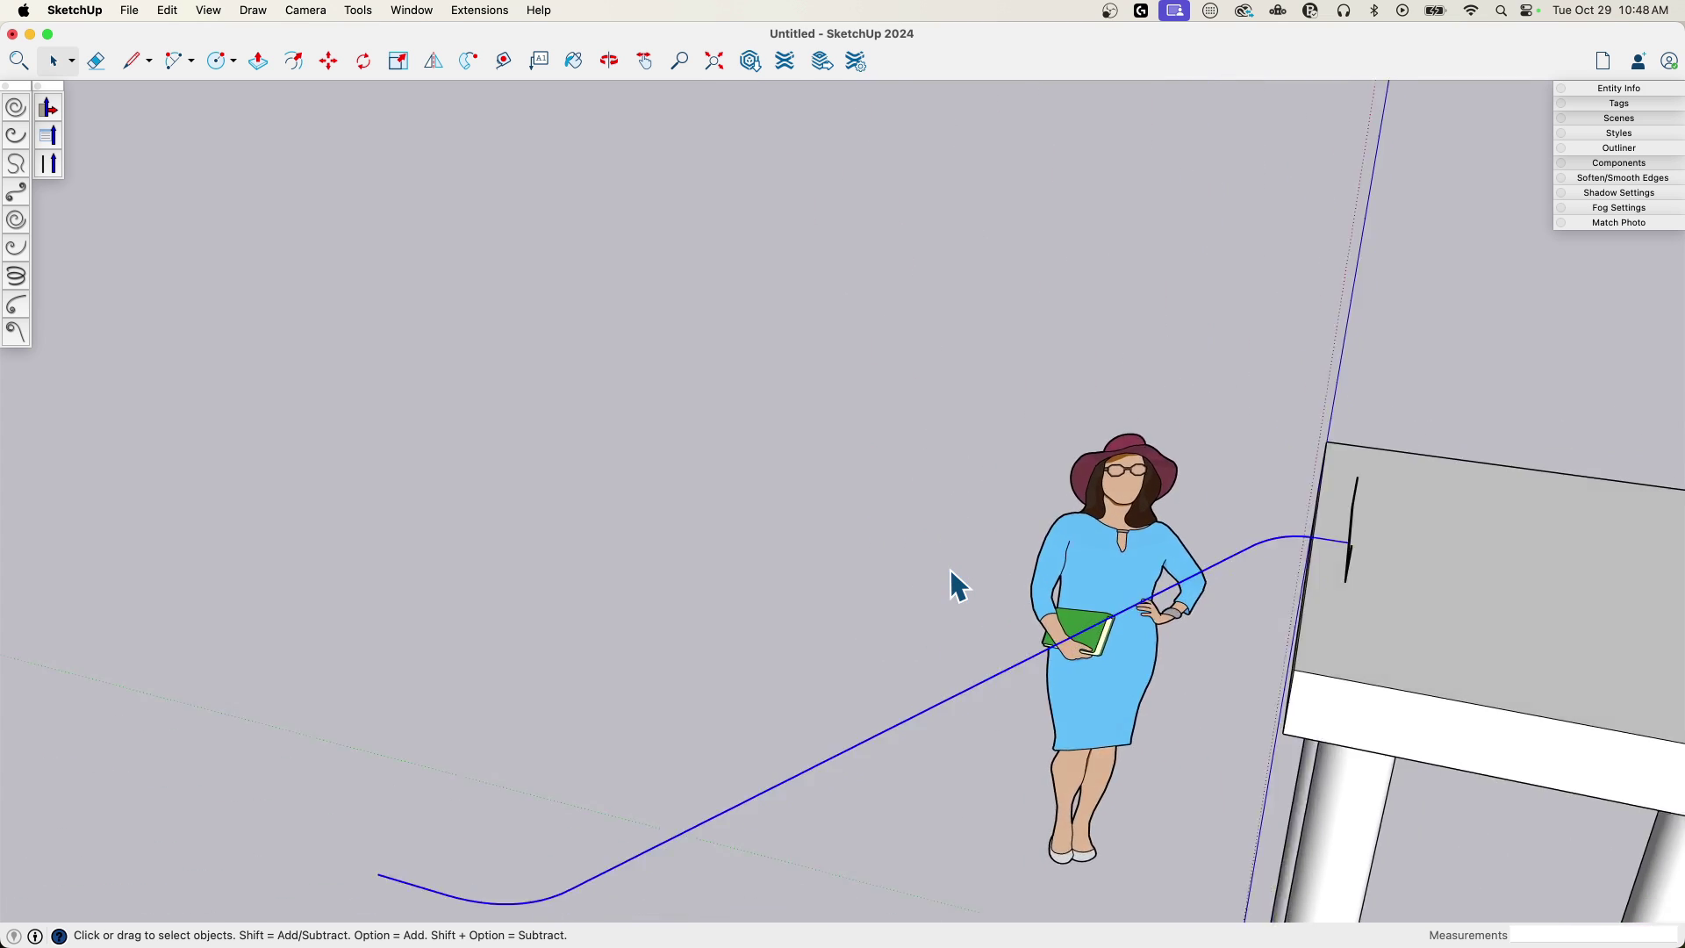
{"action": "scroll", "coordinate": [951, 570], "scroll_direction": "down", "scroll_amount": 5}
{"action": "scroll", "coordinate": [951, 569], "scroll_direction": "down", "scroll_amount": 2}
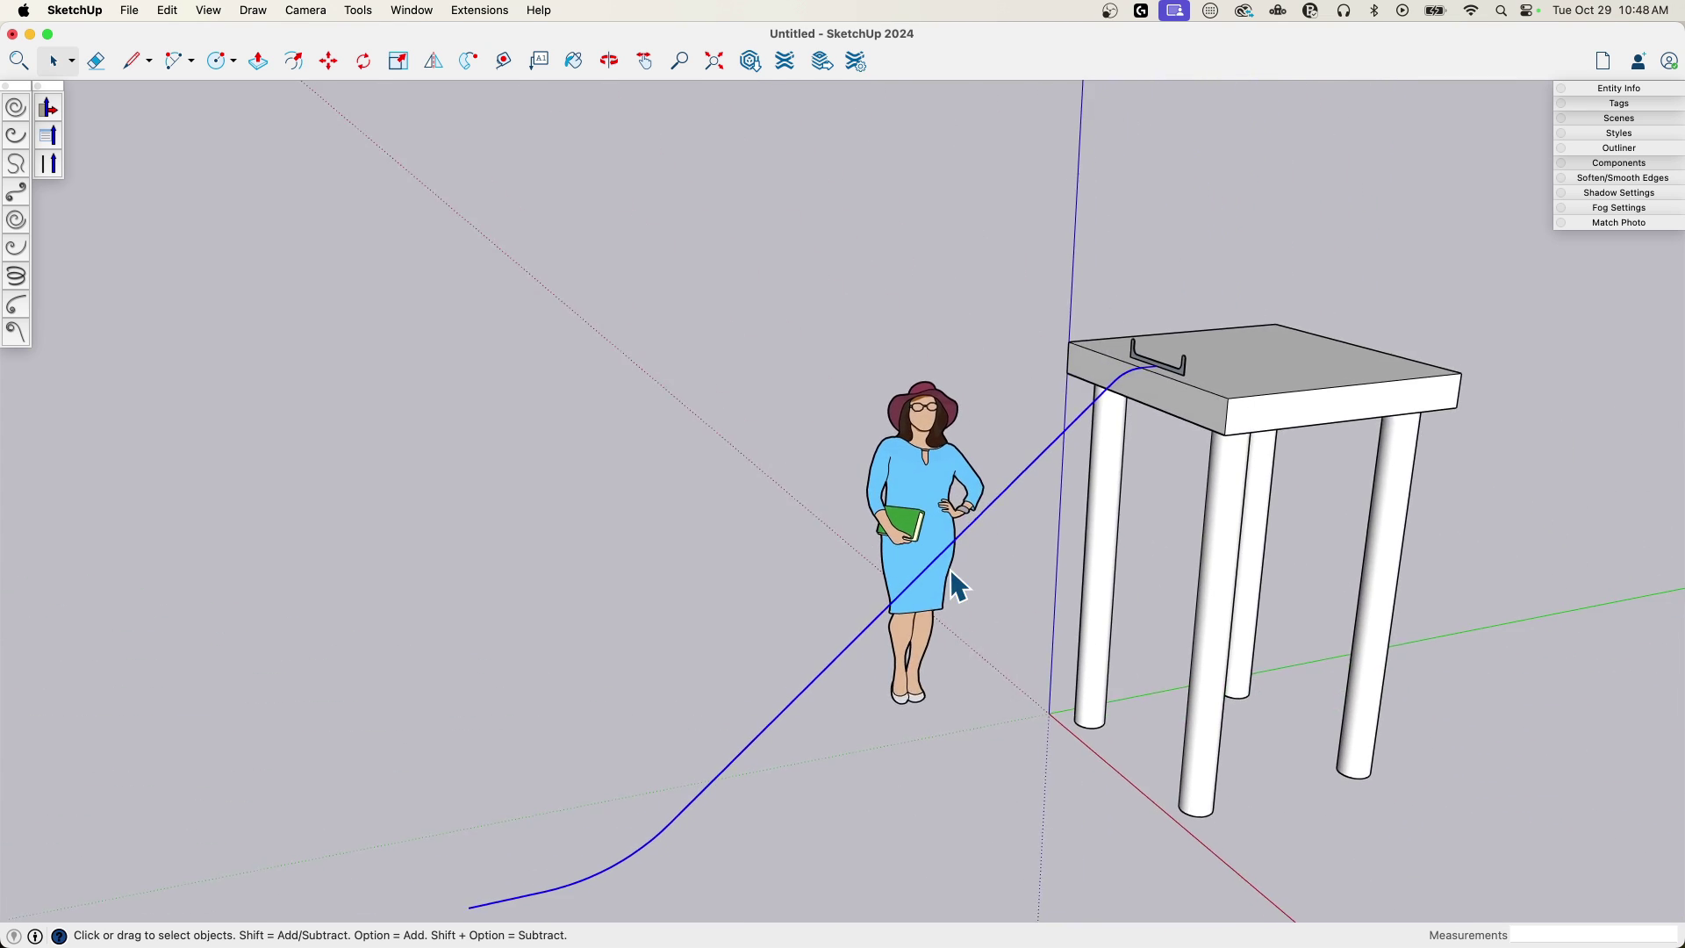
{"action": "scroll", "coordinate": [1168, 404], "scroll_direction": "up", "scroll_amount": 5}
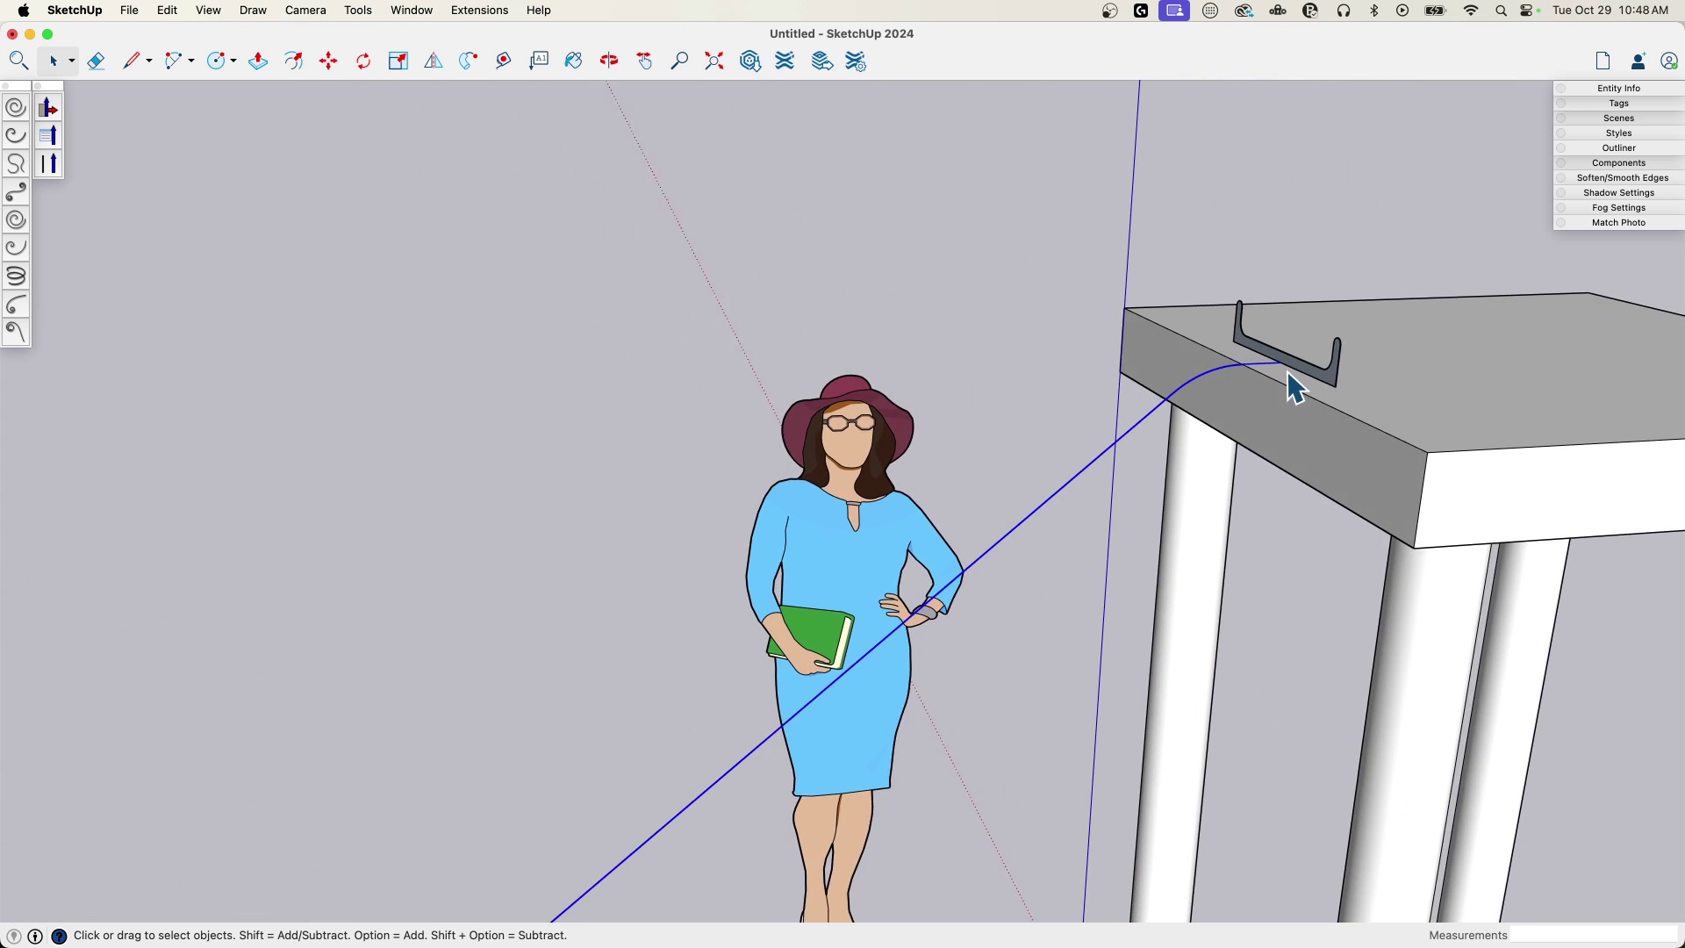
{"action": "mouse_move", "coordinate": [1286, 374]}
{"action": "middle_mouse_down"}
{"action": "mouse_move", "coordinate": [1313, 381]}
{"action": "mouse_move", "coordinate": [1207, 381]}
{"action": "mouse_move", "coordinate": [699, 790]}
{"action": "middle_mouse_up"}
{"action": "scroll", "coordinate": [890, 625], "scroll_direction": "down", "scroll_amount": 3}
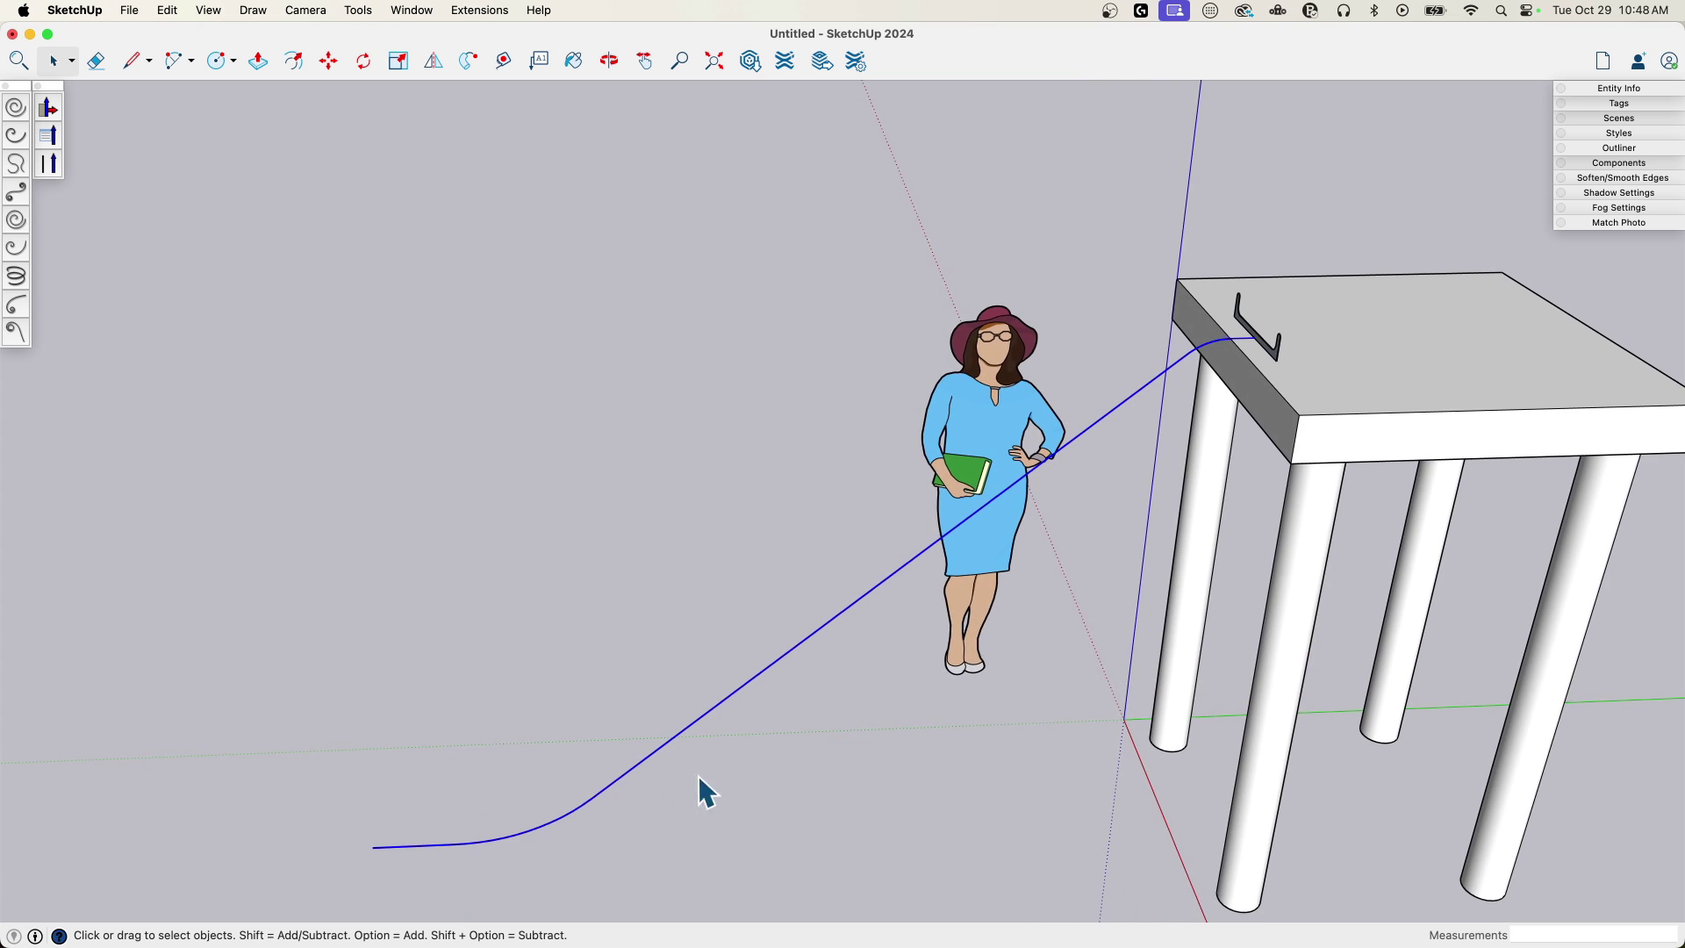
{"action": "mouse_move", "coordinate": [1291, 338]}
{"action": "middle_mouse_down"}
{"action": "mouse_move", "coordinate": [827, 214]}
{"action": "mouse_move", "coordinate": [1179, 399]}
{"action": "middle_mouse_up"}
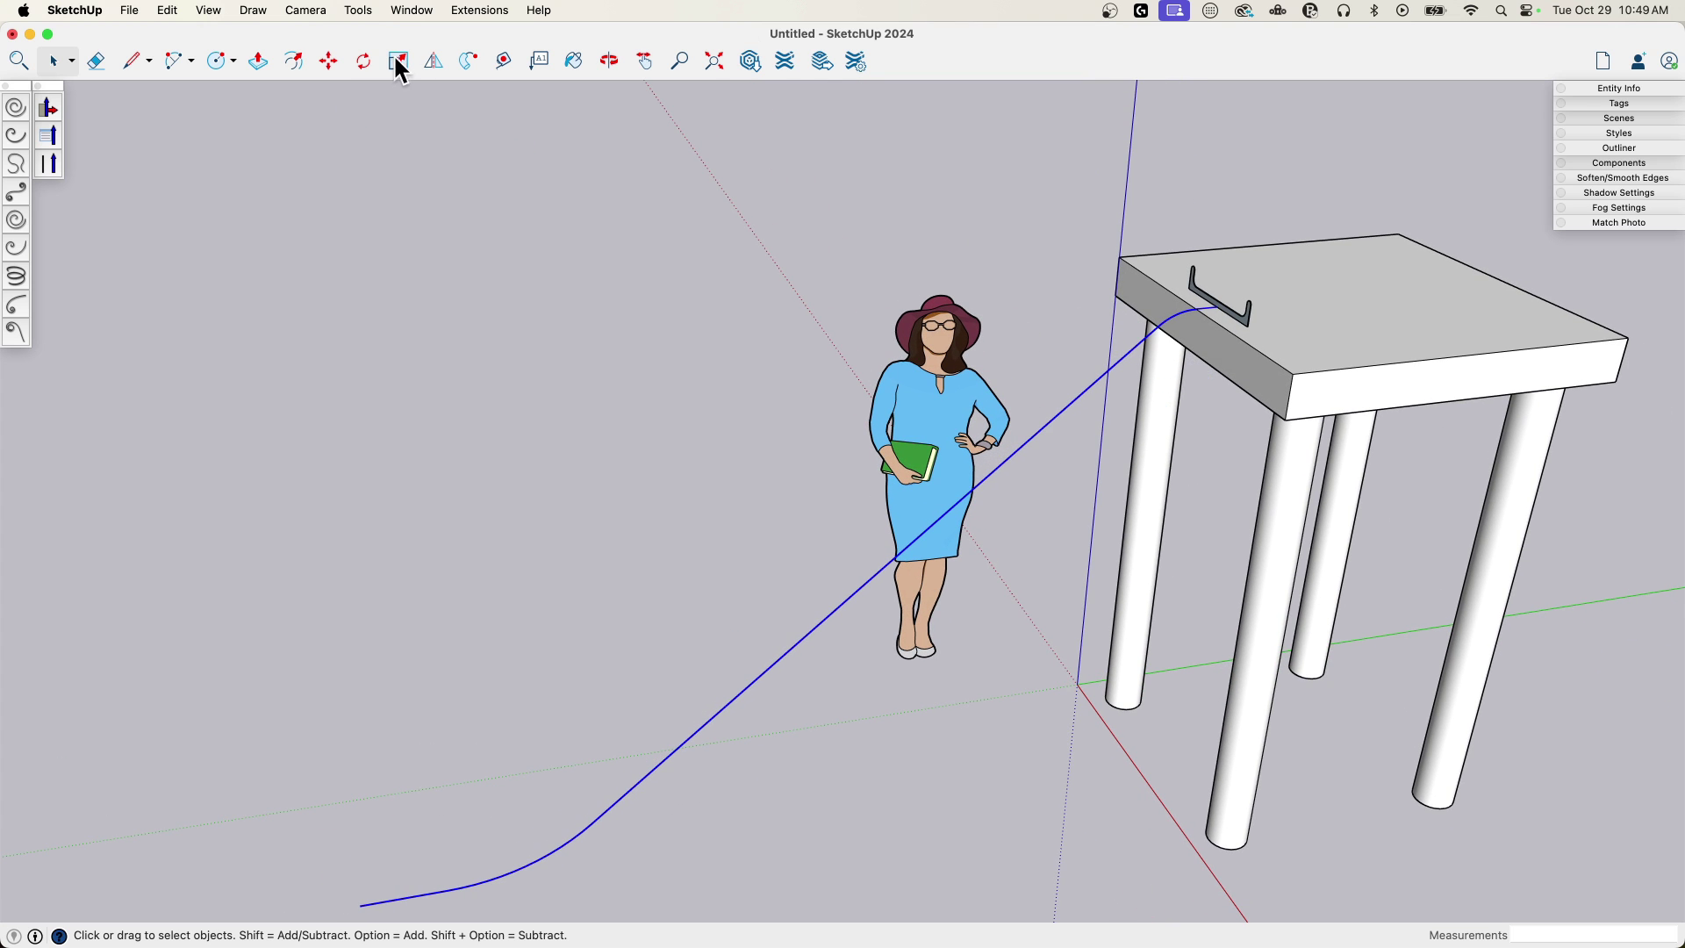
{"action": "left_click", "coordinate": [470, 61]}
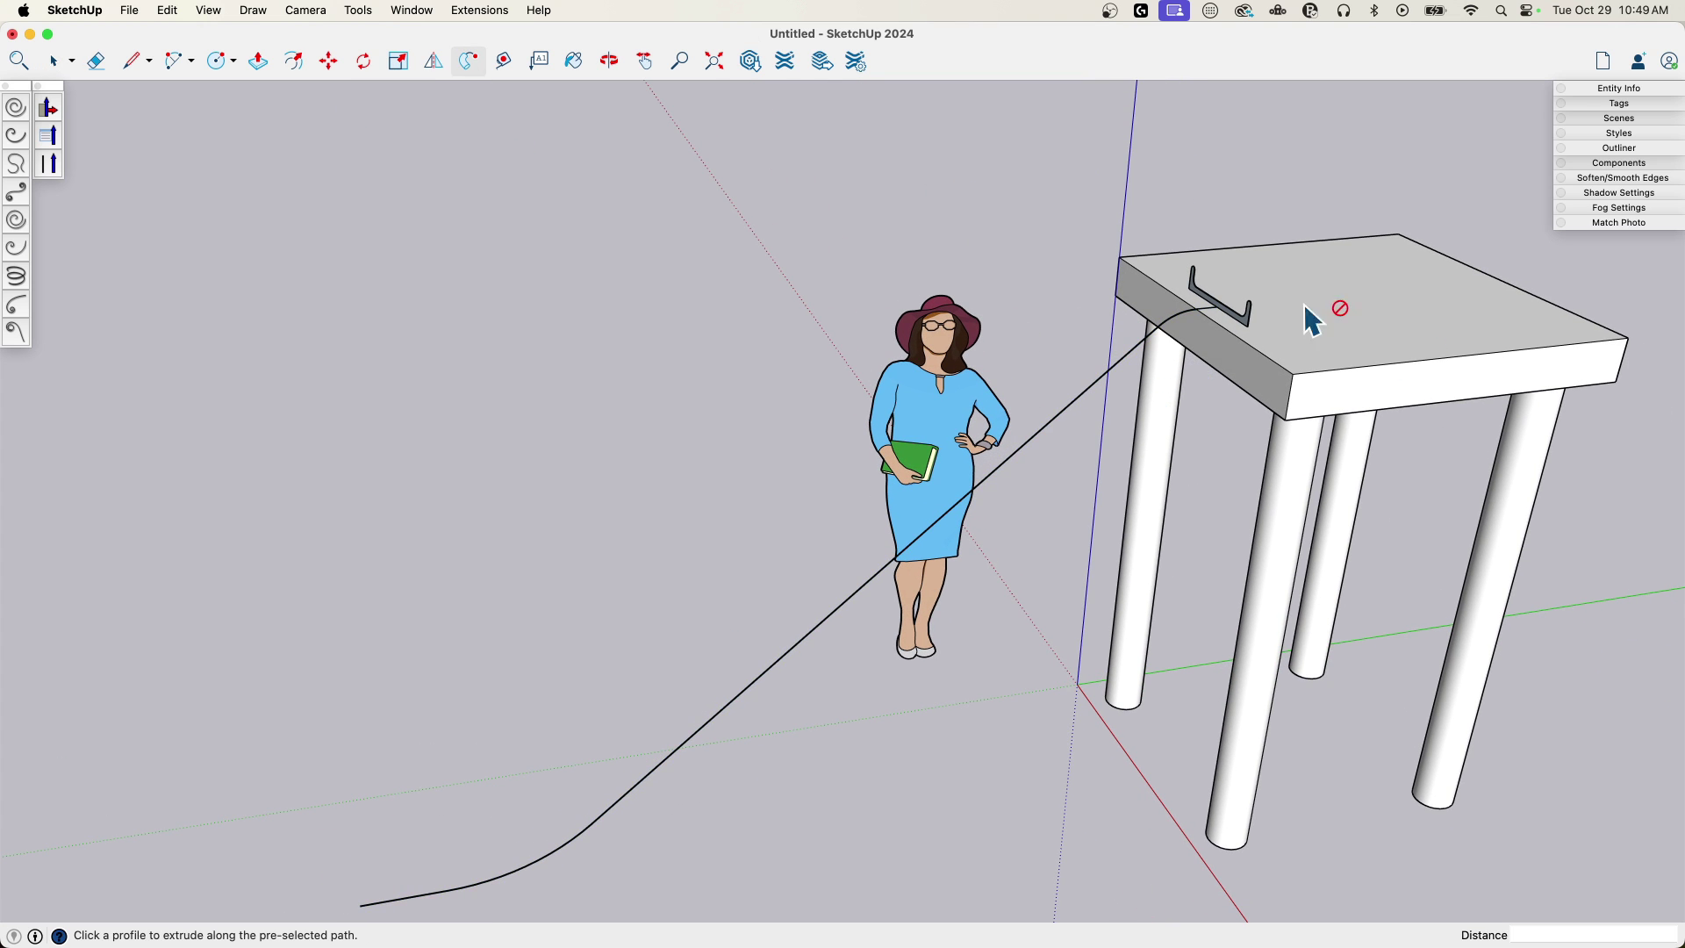
{"action": "left_click", "coordinate": [1241, 323]}
{"action": "key", "text": "space"}
- Draw a 90° arc with the Arc tool, centered on the lower outer corner of the slide's end face on the platform
{"action": "middle_click_drag", "start_coordinate": [1408, 345], "coordinate": [861, 286]}
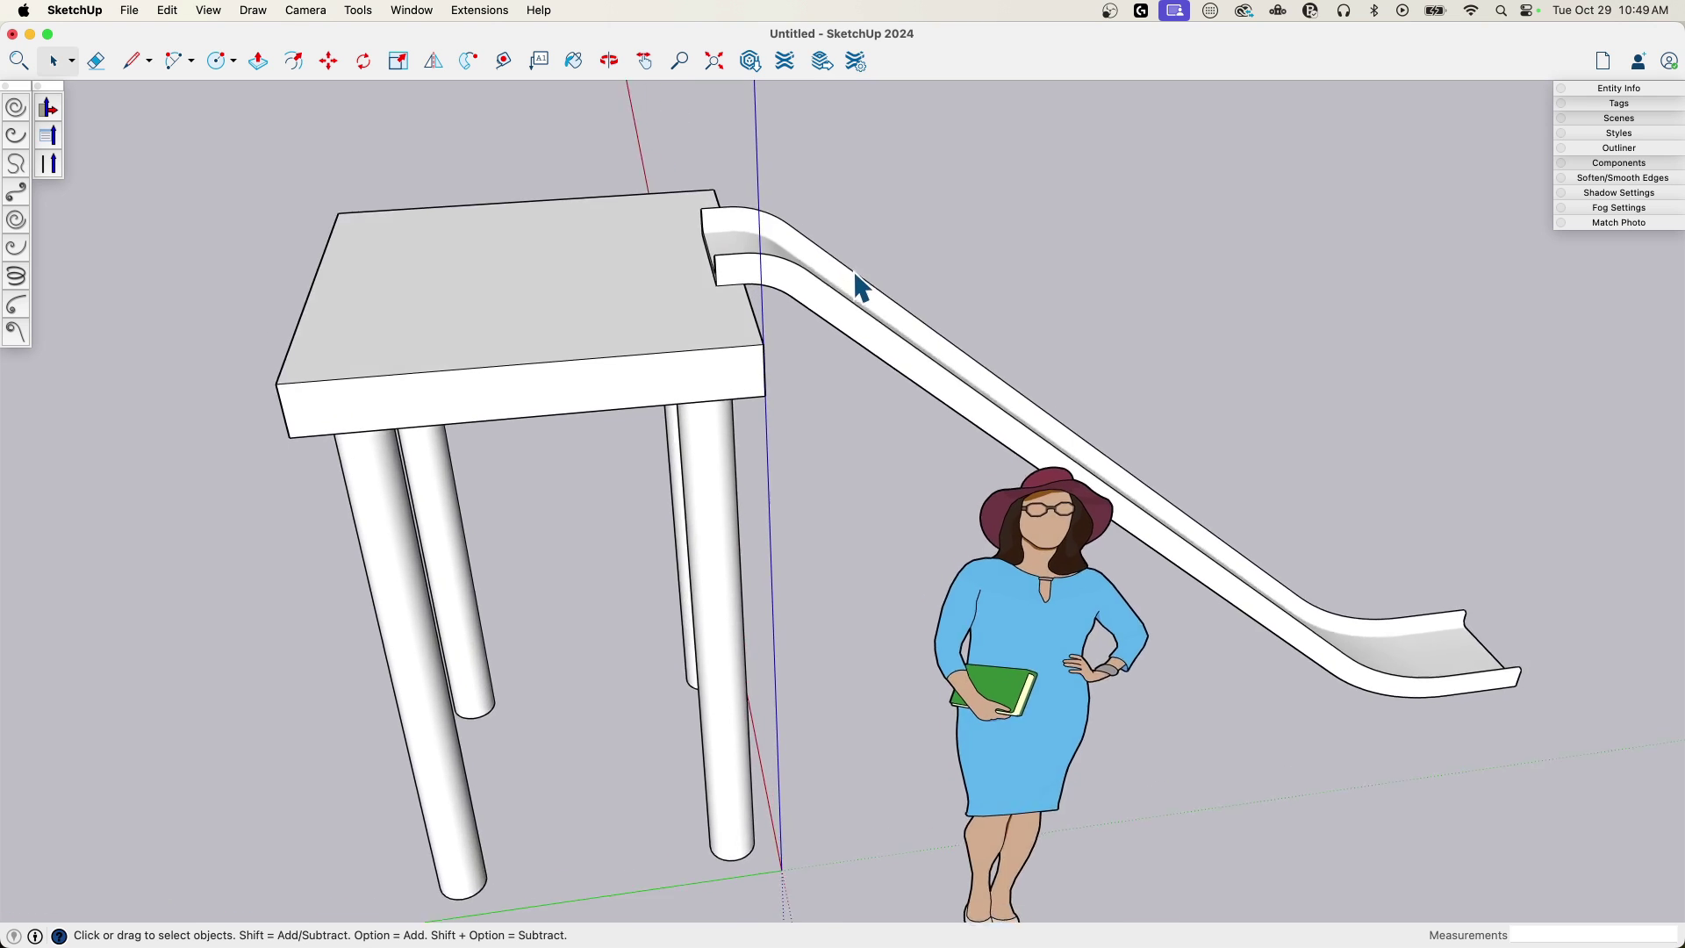
{"action": "scroll", "coordinate": [744, 272], "scroll_direction": "up", "scroll_amount": 5}
{"action": "middle_click_drag", "start_coordinate": [737, 255], "coordinate": [942, 394]}
{"action": "scroll", "coordinate": [756, 225], "scroll_direction": "down", "scroll_amount": 4}
{"action": "middle_click_drag", "start_coordinate": [783, 350], "coordinate": [904, 346]}
{"action": "scroll", "coordinate": [762, 293], "scroll_direction": "up", "scroll_amount": 5}
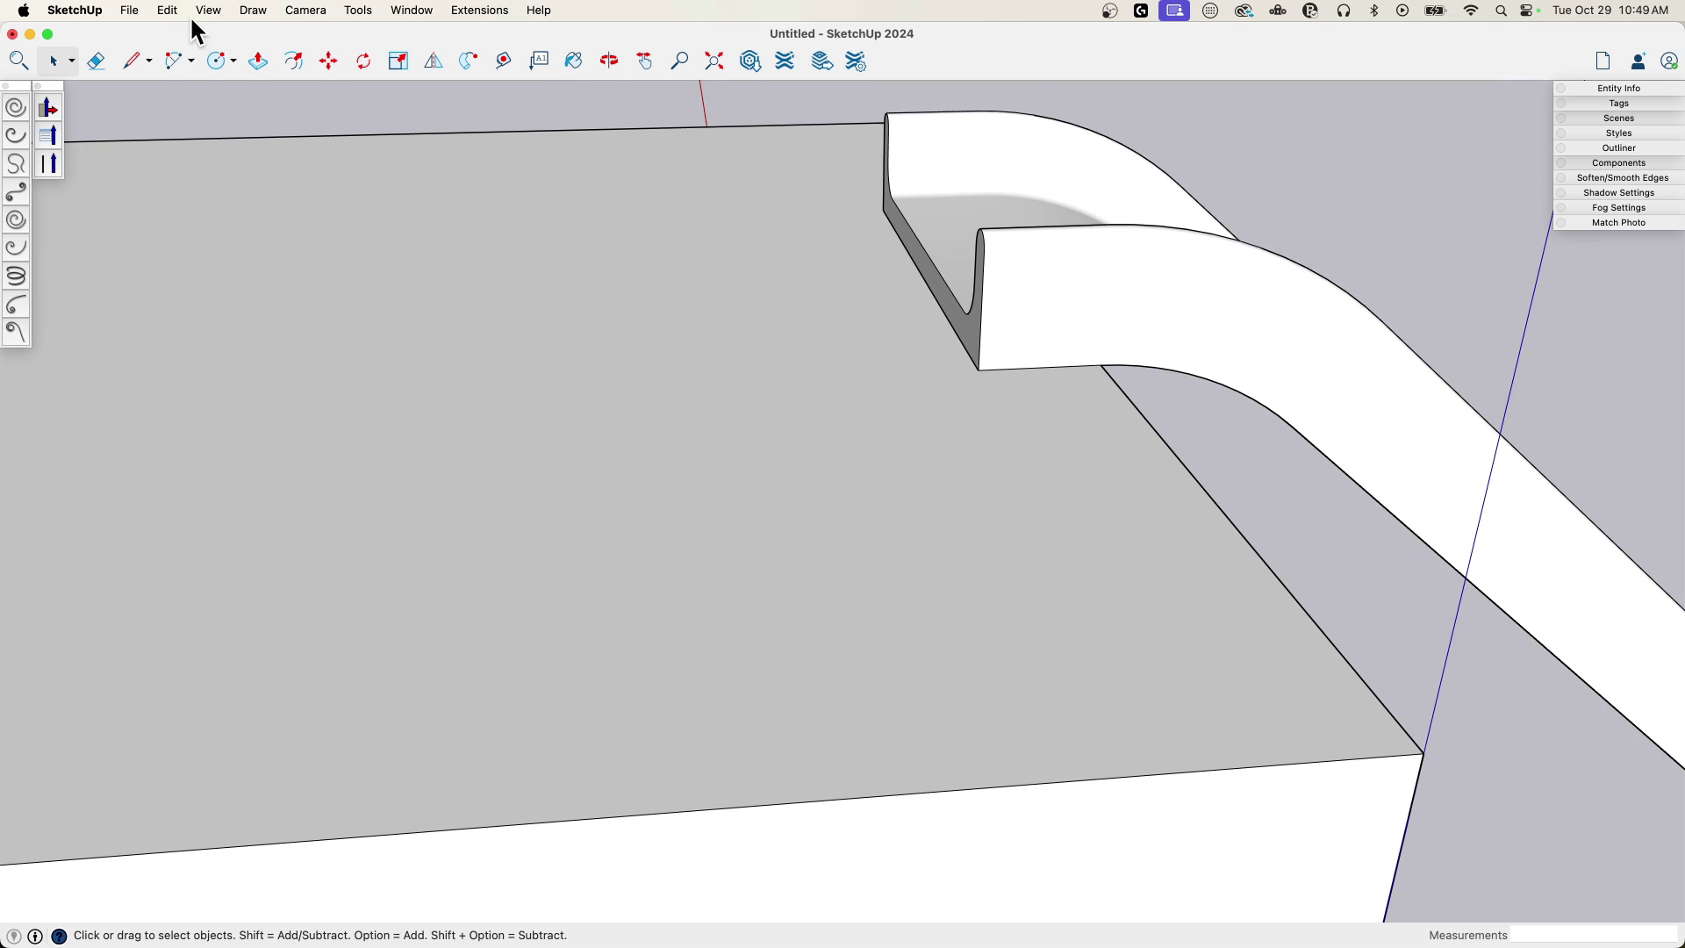
{"action": "left_click", "coordinate": [175, 60]}
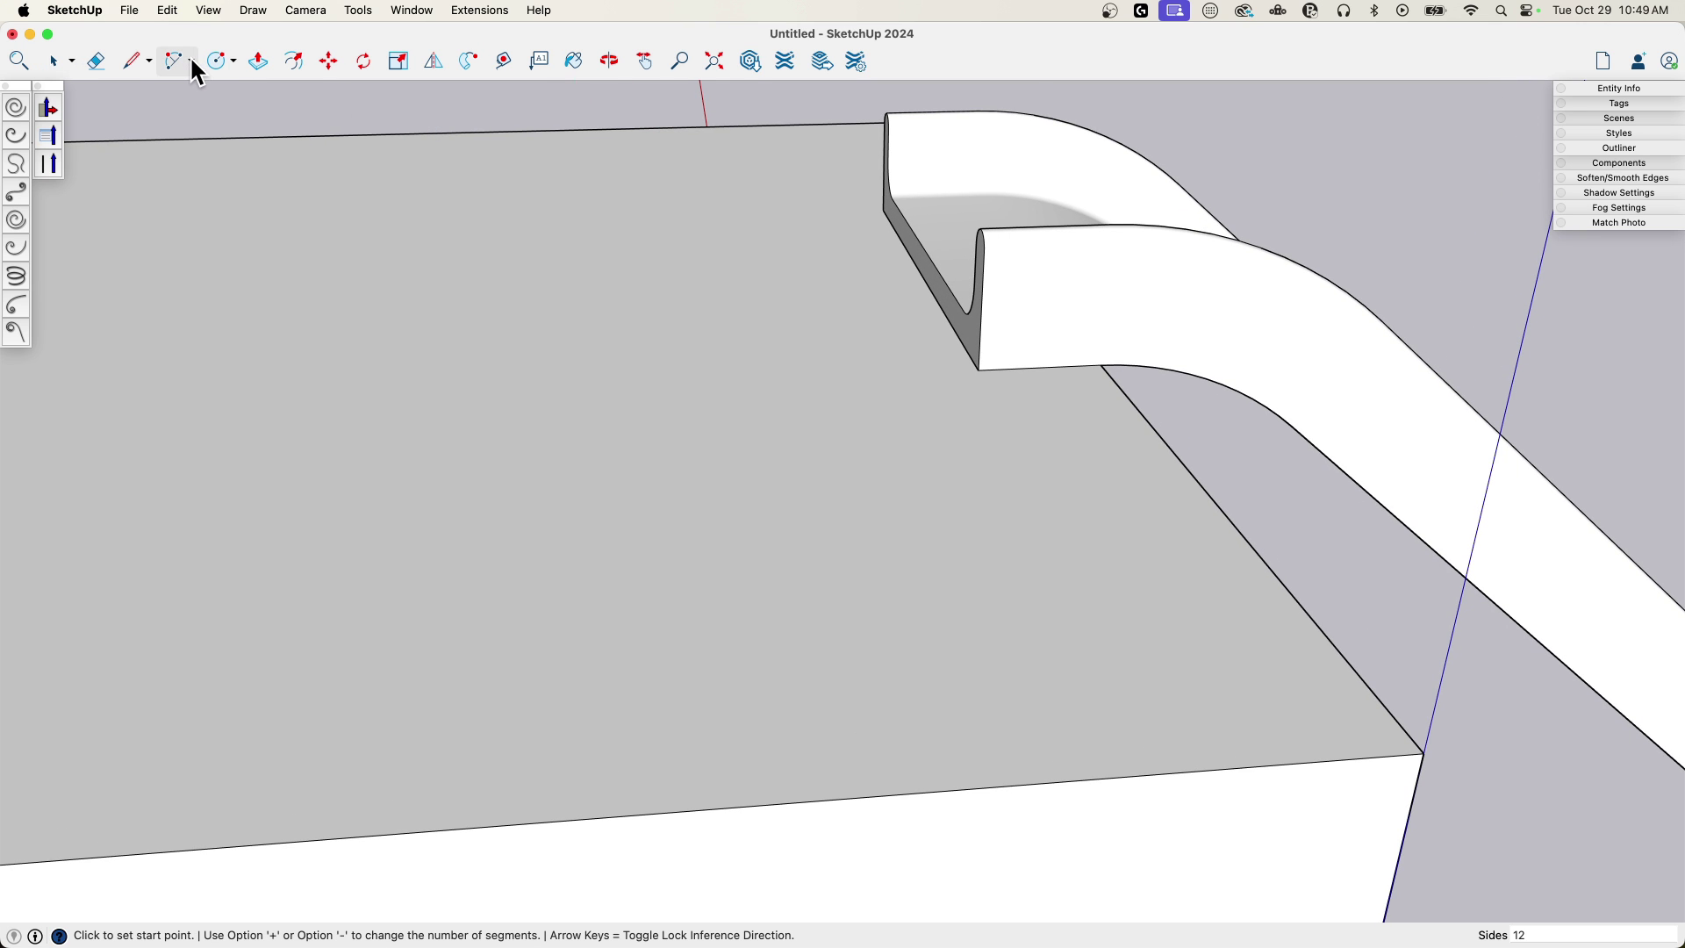
{"action": "left_click", "coordinate": [192, 60]}
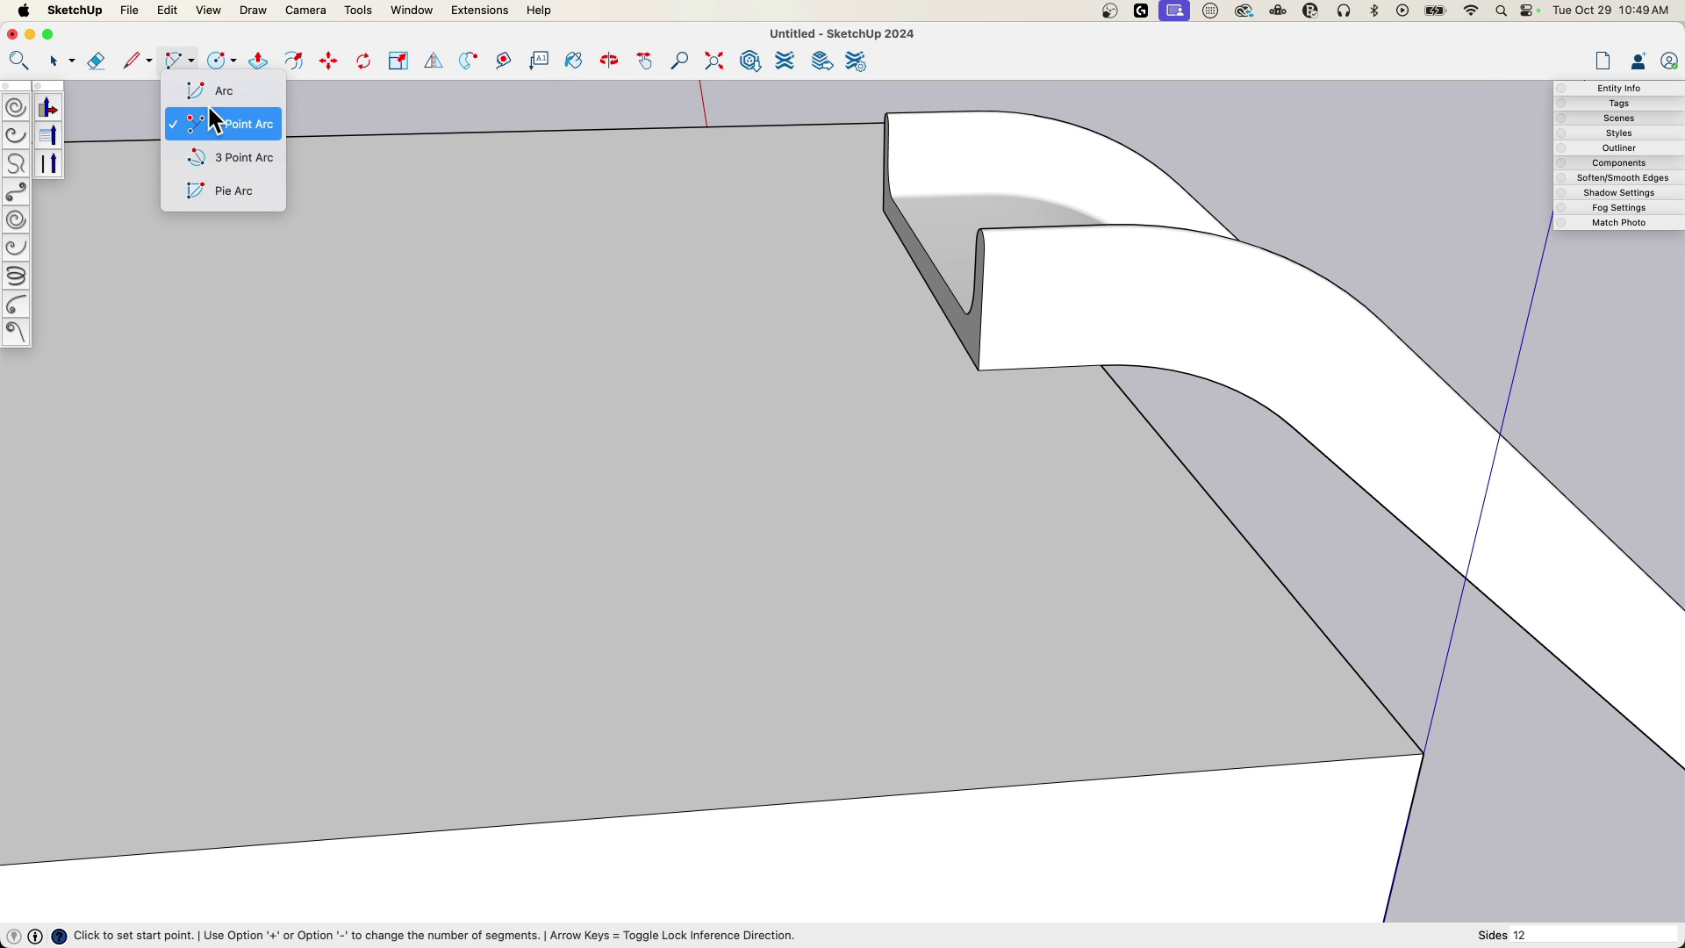
{"action": "left_click", "coordinate": [211, 91]}
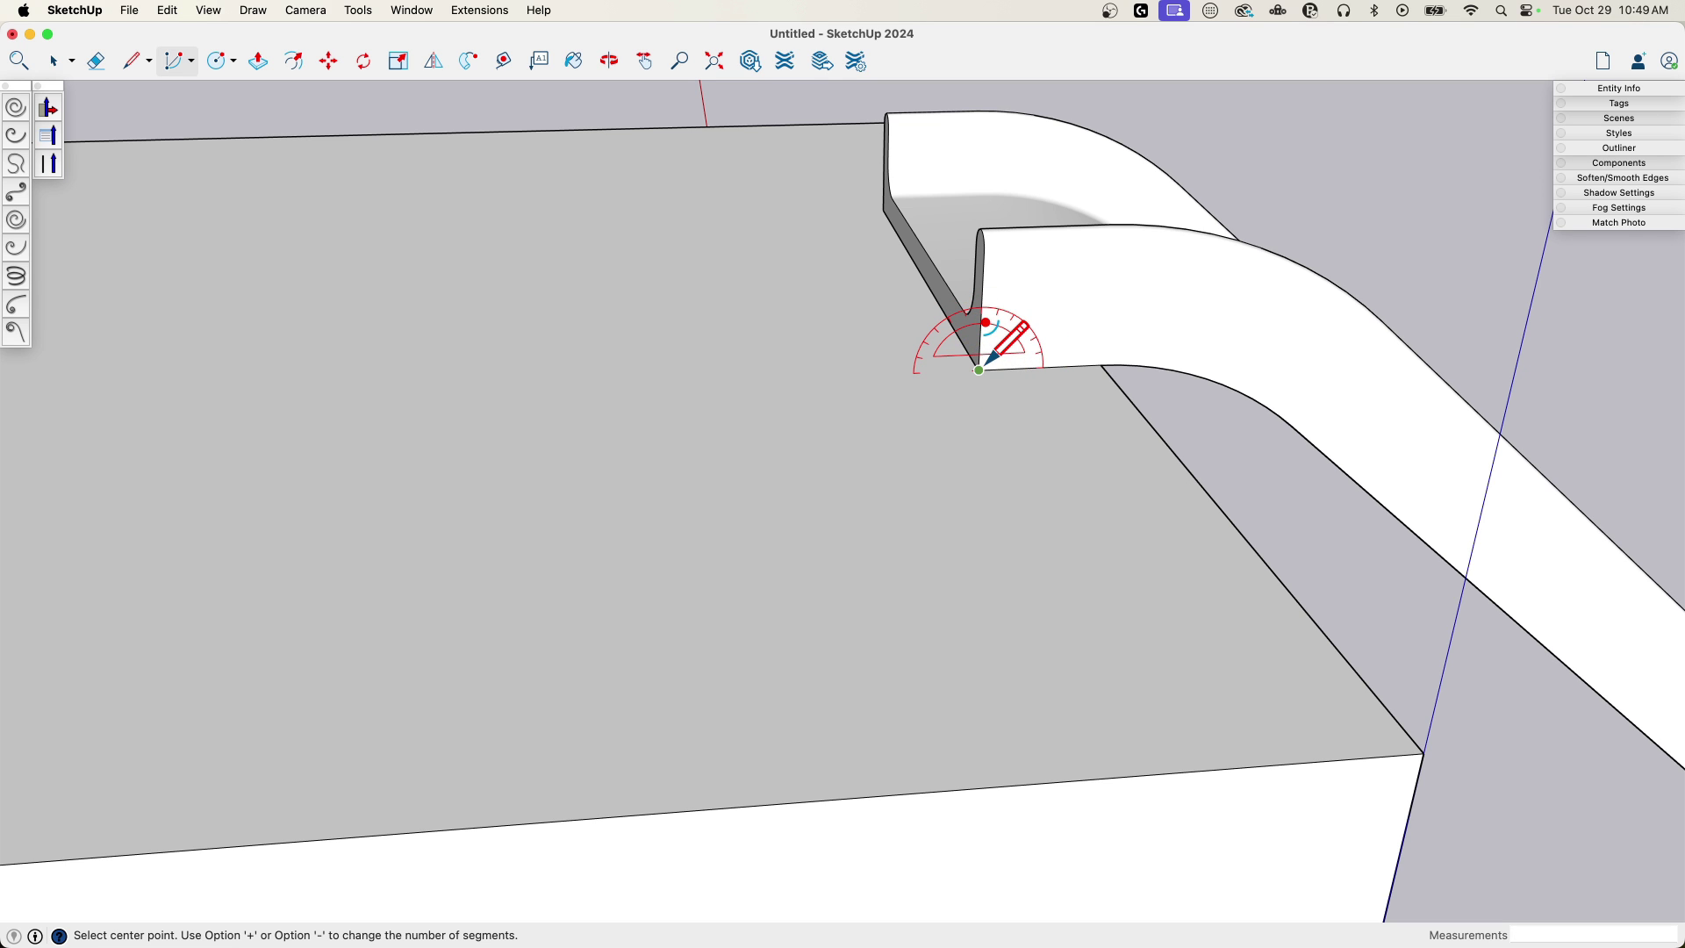
{"action": "left_click", "coordinate": [978, 369]}
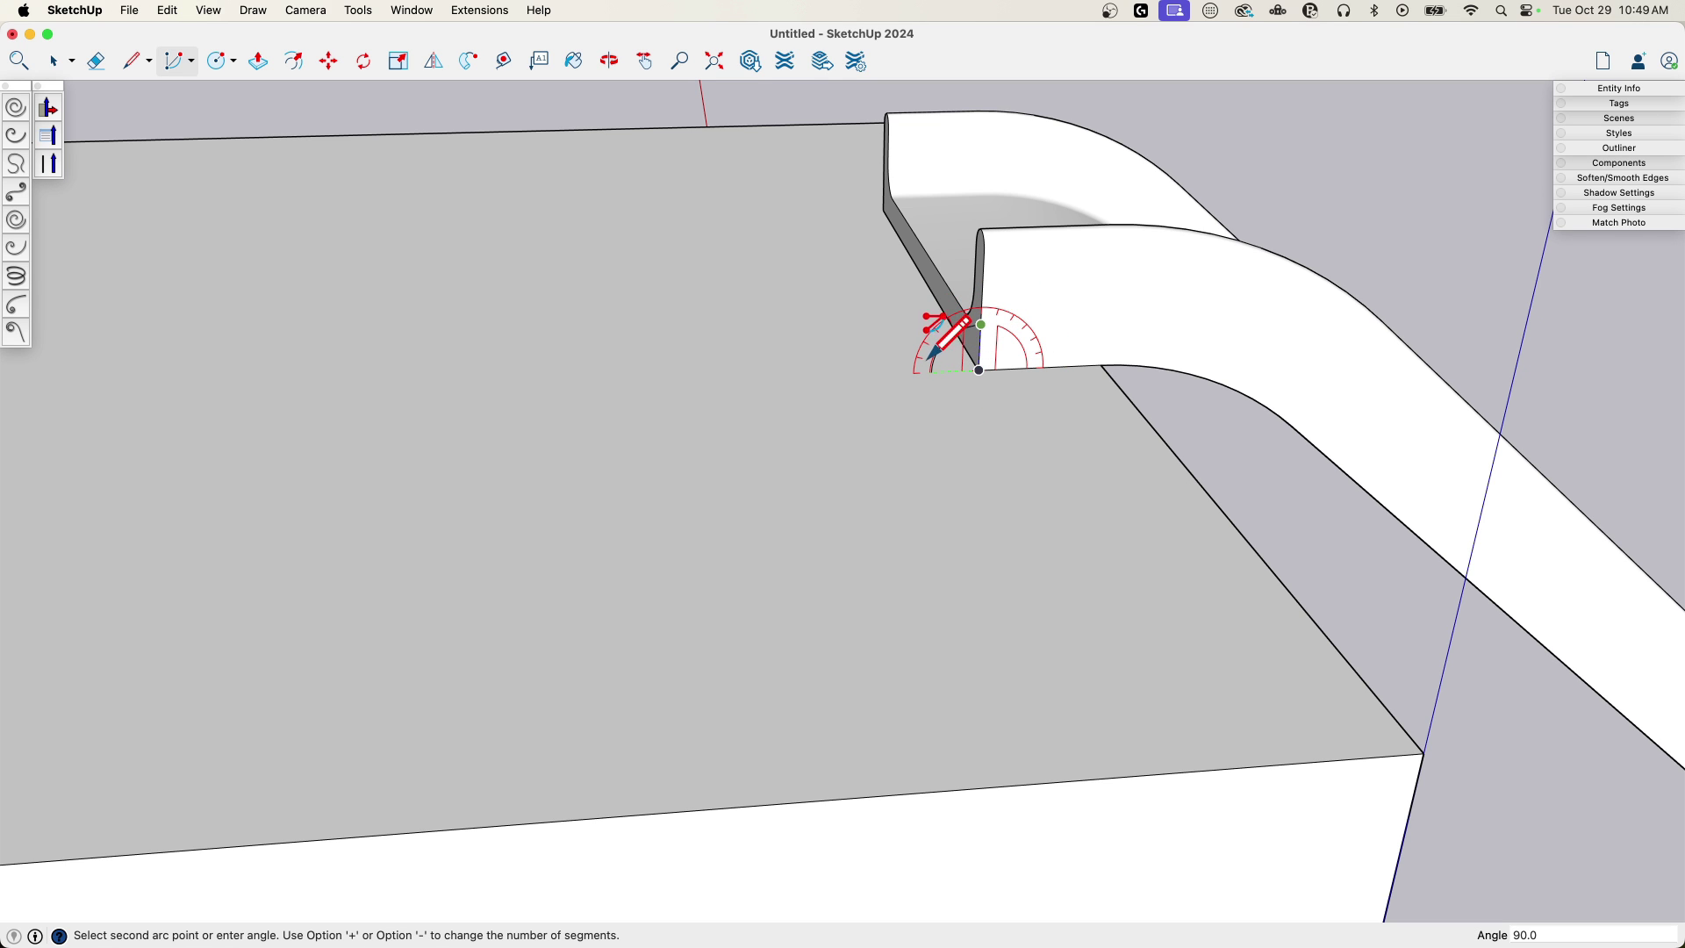
{"action": "left_click", "coordinate": [931, 371]}
{"action": "key", "text": "l"}
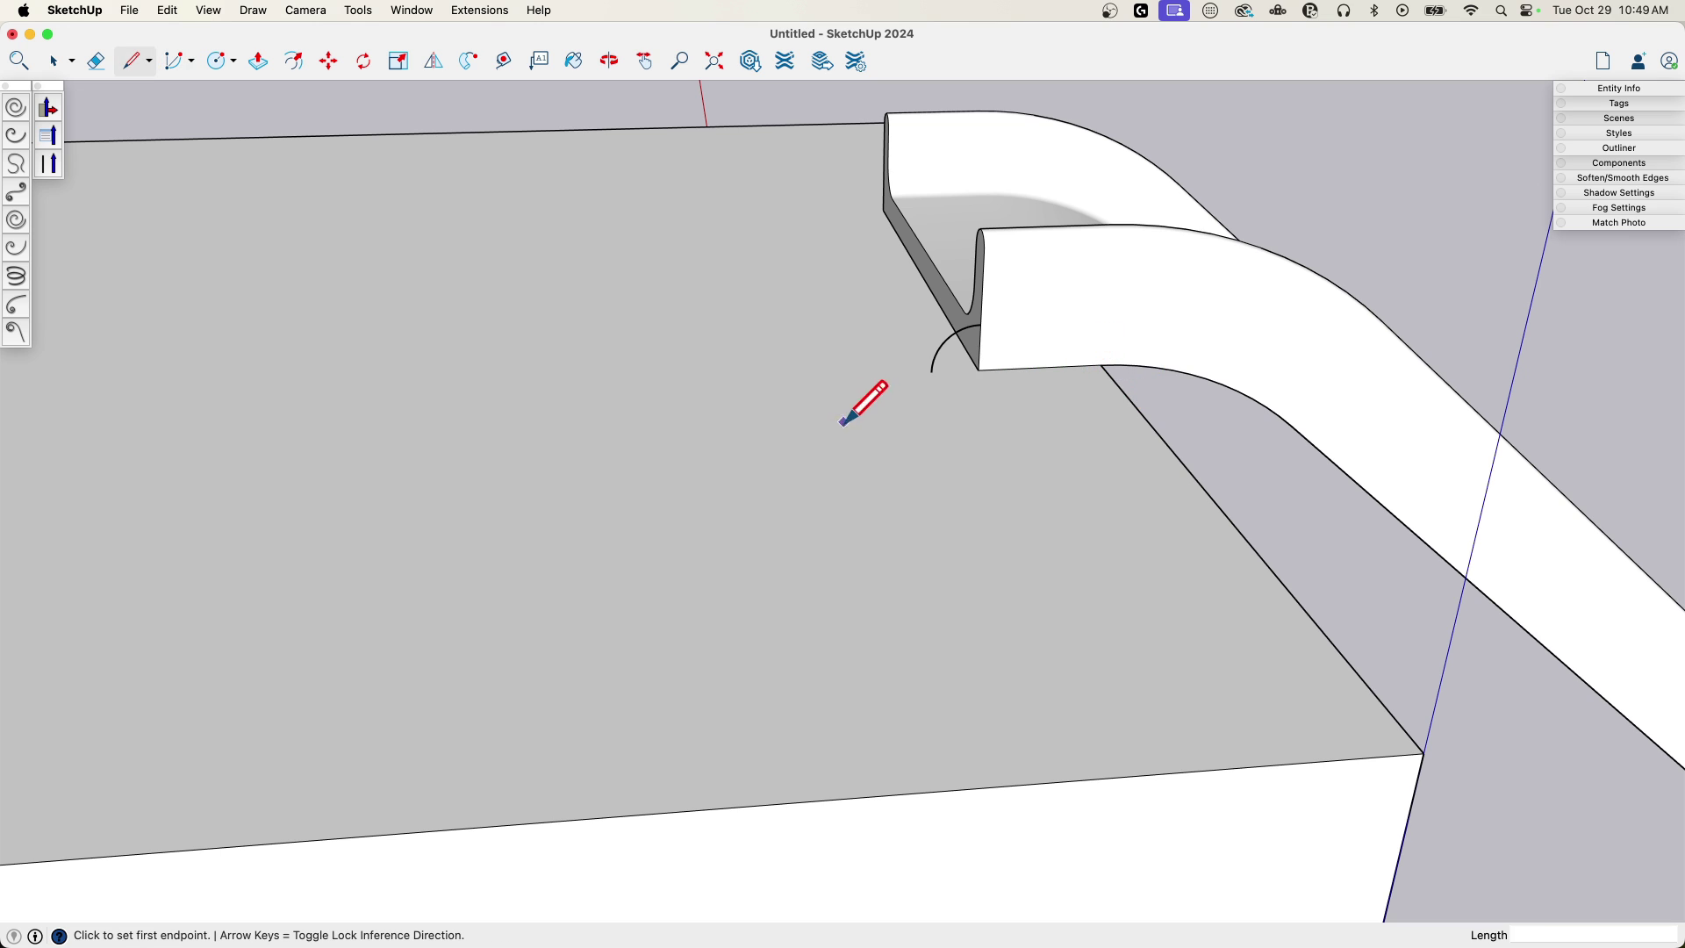
{"action": "left_click", "coordinate": [932, 371]}
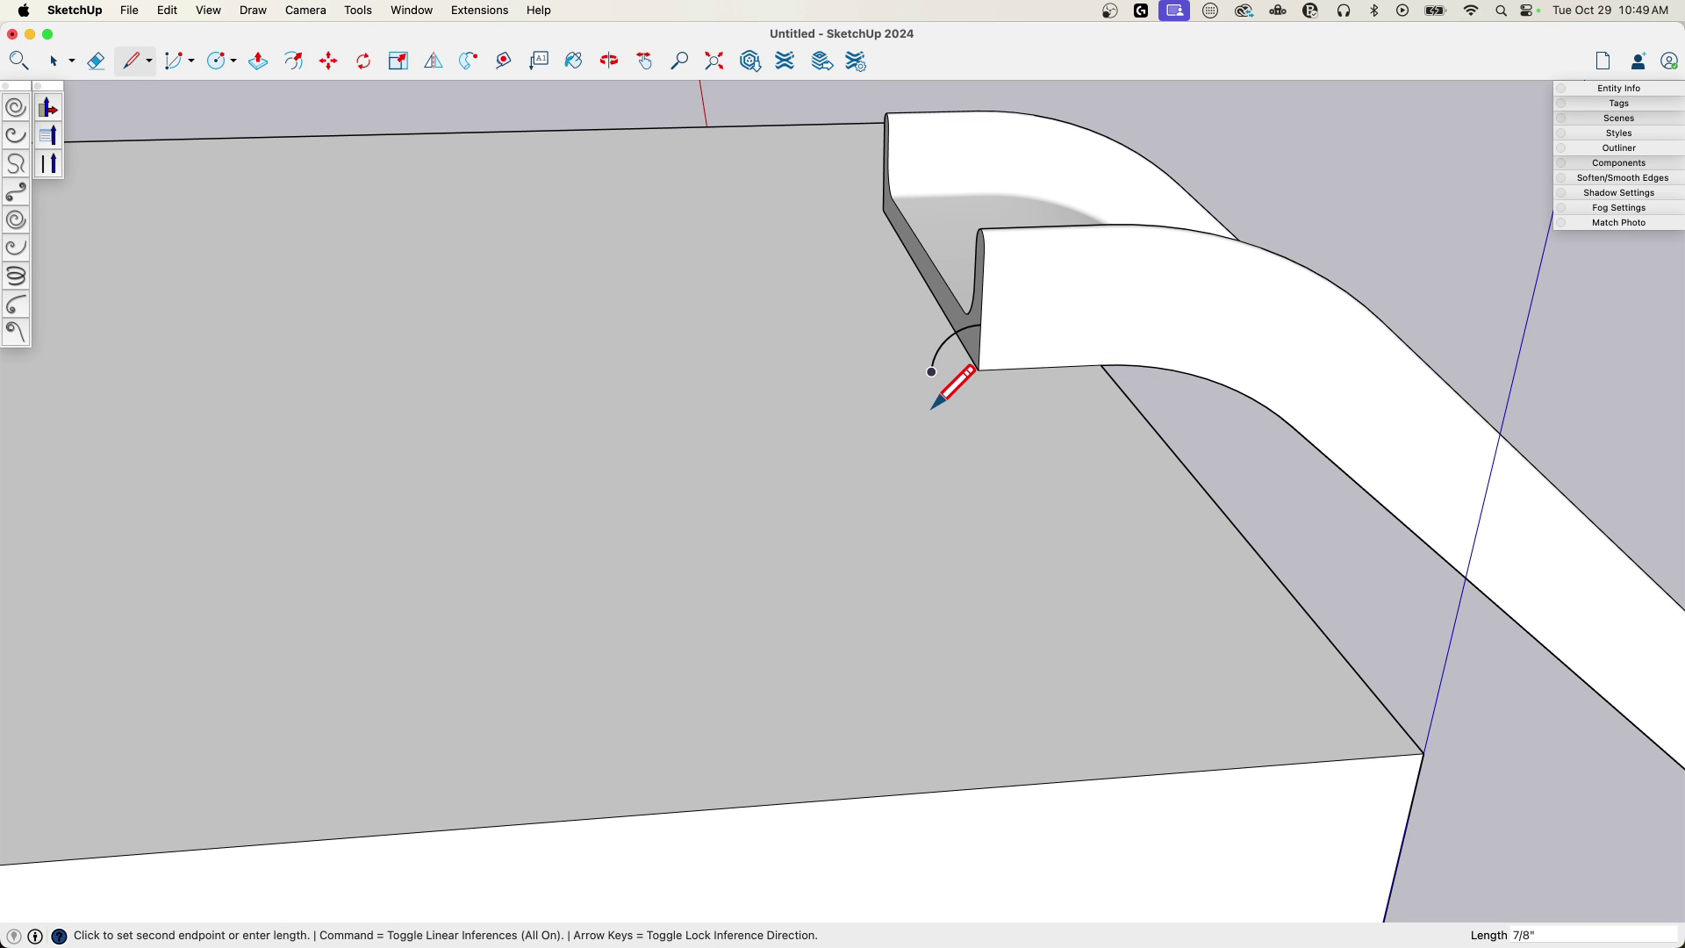
{"action": "key", "text": "space"}
- Copy the slide's U-shaped end face together with its arc into open space away from the slide
{"action": "middle_click_drag", "start_coordinate": [933, 413], "coordinate": [909, 356]}
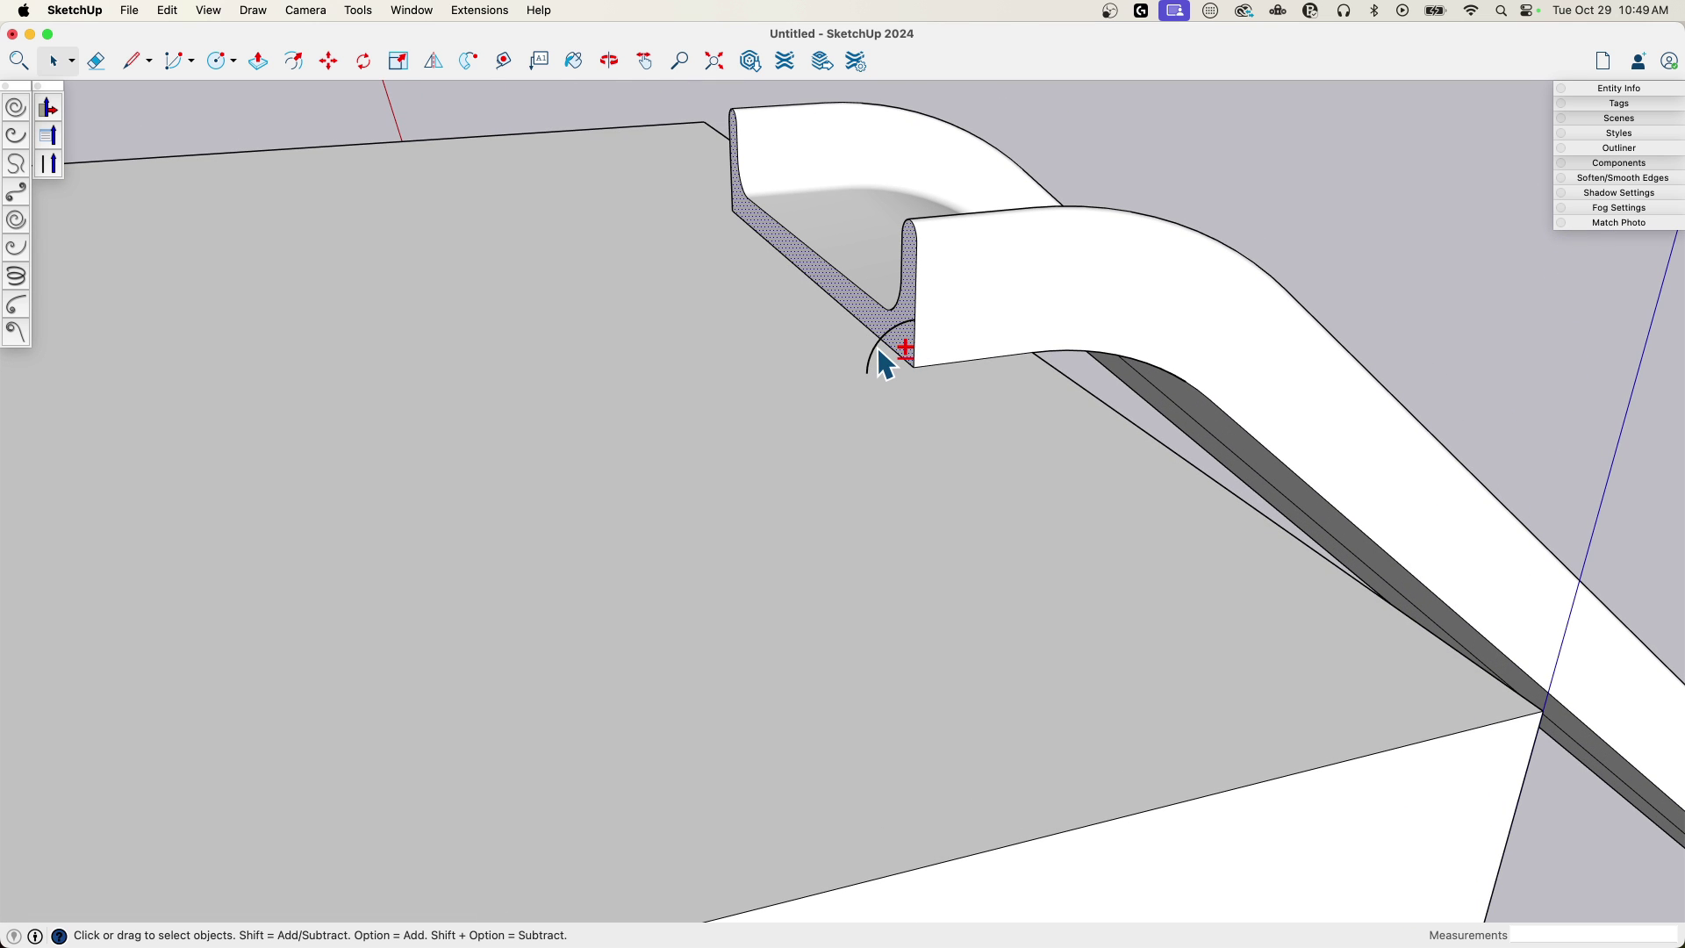
{"action": "key", "text": "m"}
{"action": "left_click", "coordinate": [876, 346]}
{"action": "key", "text": "alt"}
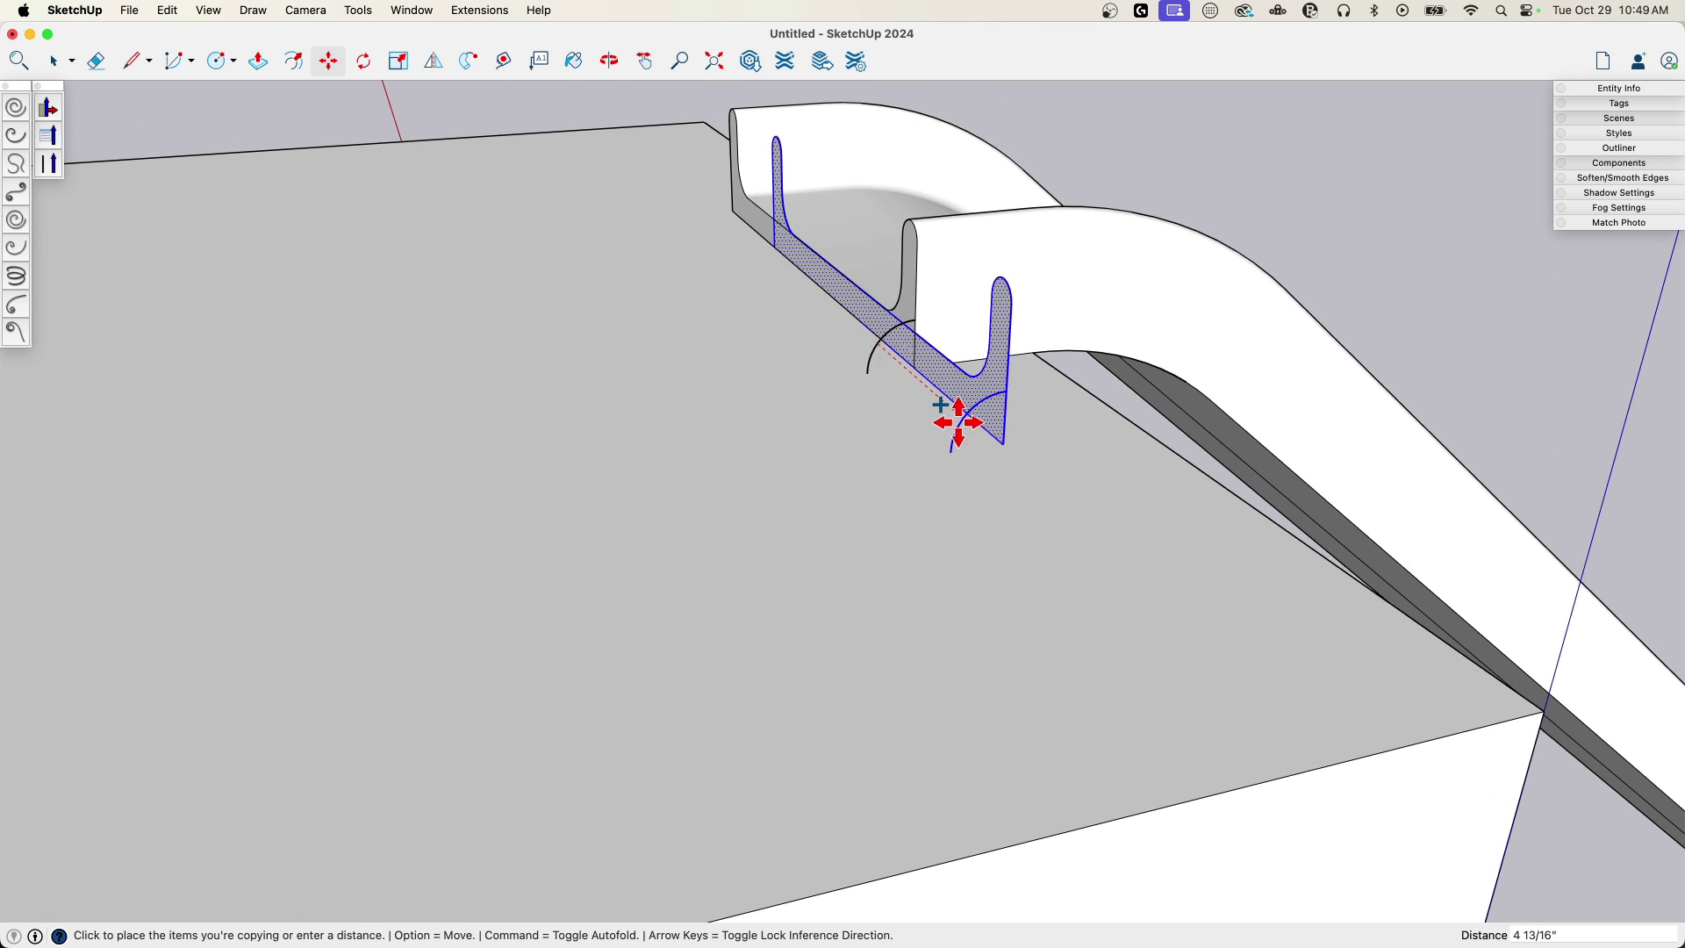
{"action": "scroll", "coordinate": [959, 422], "scroll_direction": "down", "scroll_amount": 5}
{"action": "left_click", "coordinate": [1174, 396]}
{"action": "middle_click_drag", "start_coordinate": [1228, 444], "coordinate": [463, 500]}
{"action": "scroll", "coordinate": [1111, 407], "scroll_direction": "up", "scroll_amount": 5}
{"action": "key", "text": "space"}
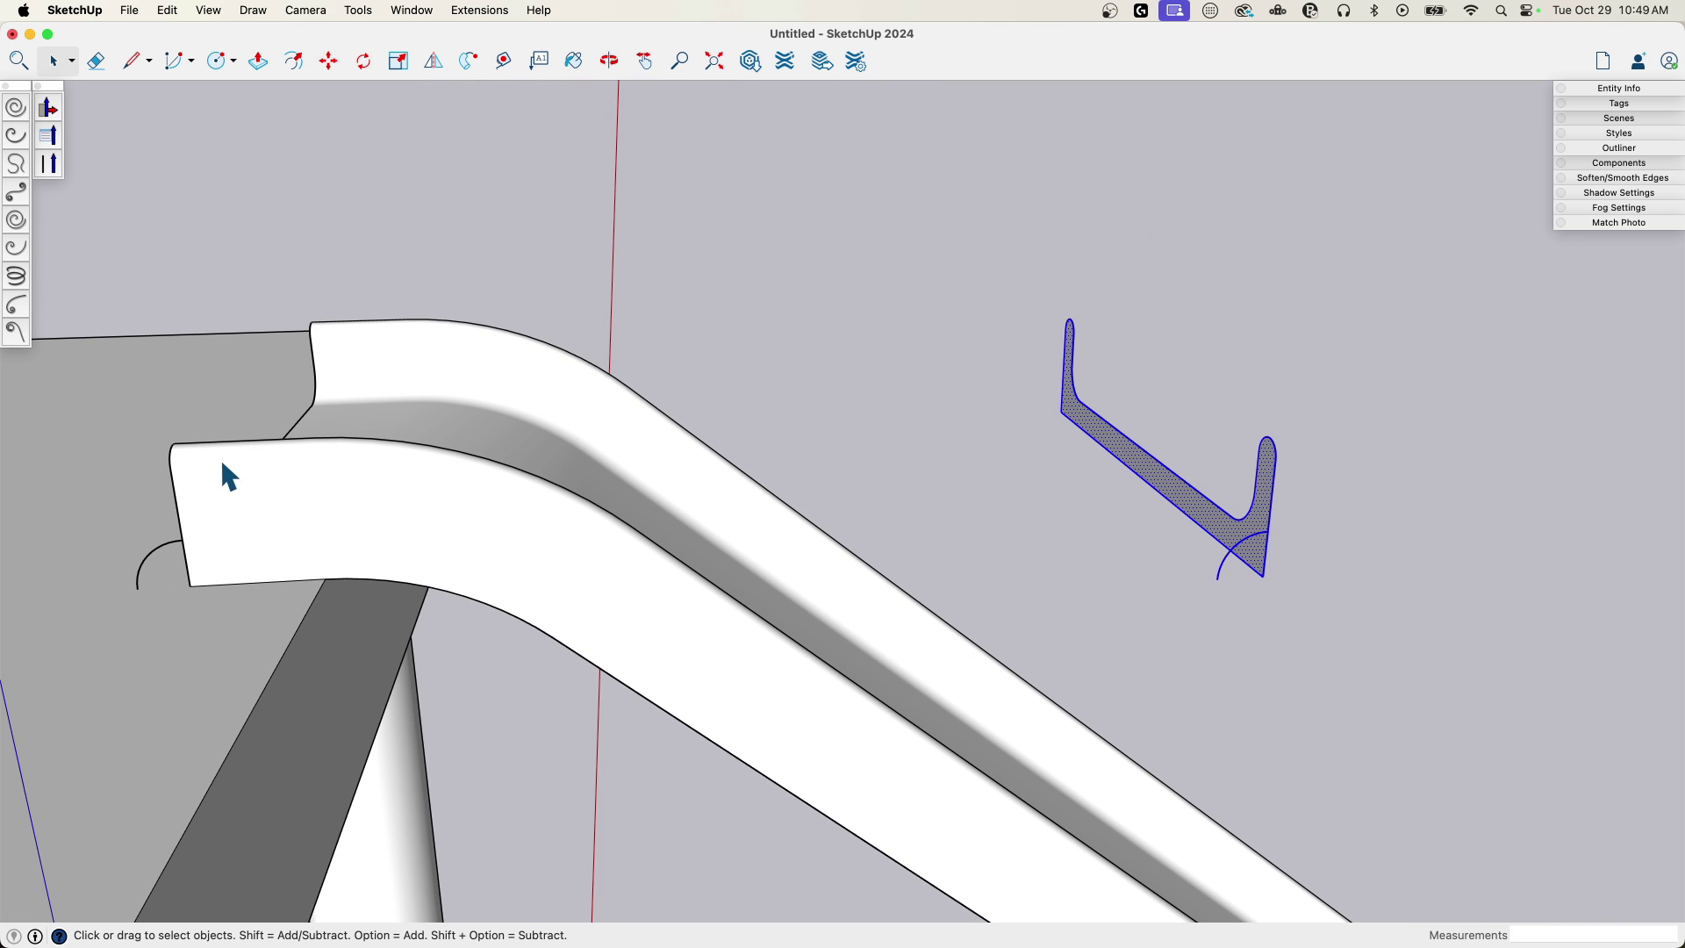
- Shift the arc on the copied profile about 3/4" inward from the profile's outer edge and erase its leftover segment
{"action": "middle_click_drag", "start_coordinate": [39, 527], "coordinate": [1099, 586]}
{"action": "key", "text": "l"}
{"action": "key", "text": "space"}
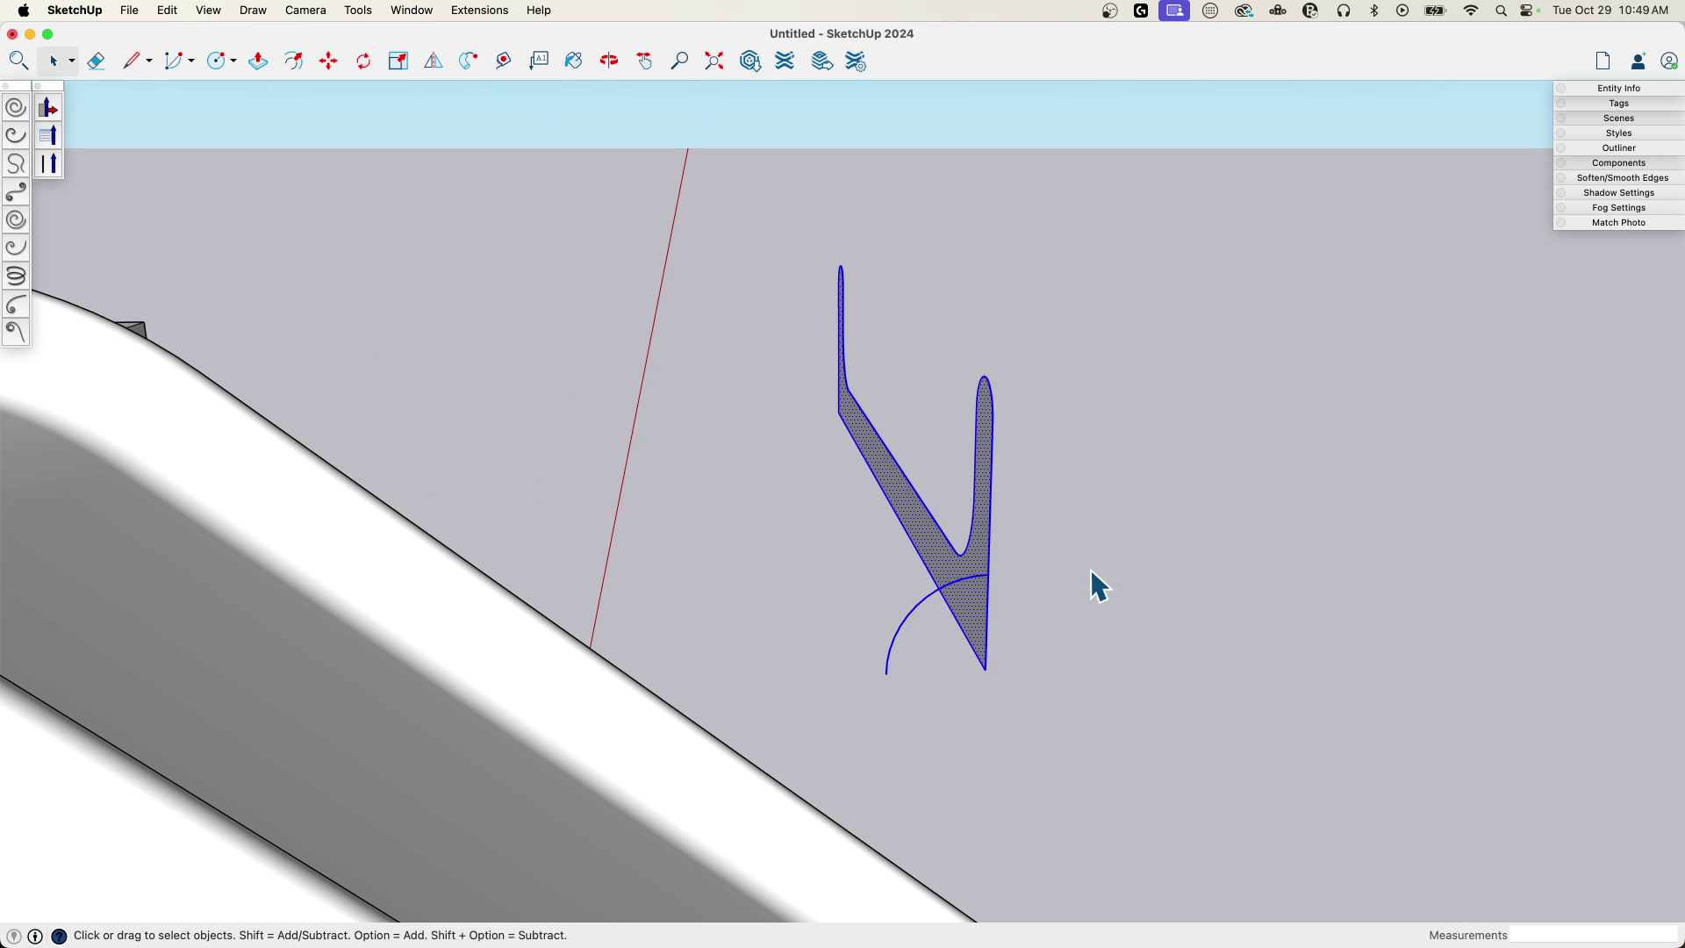
{"action": "left_click", "coordinate": [982, 580]}
{"action": "key", "text": "m"}
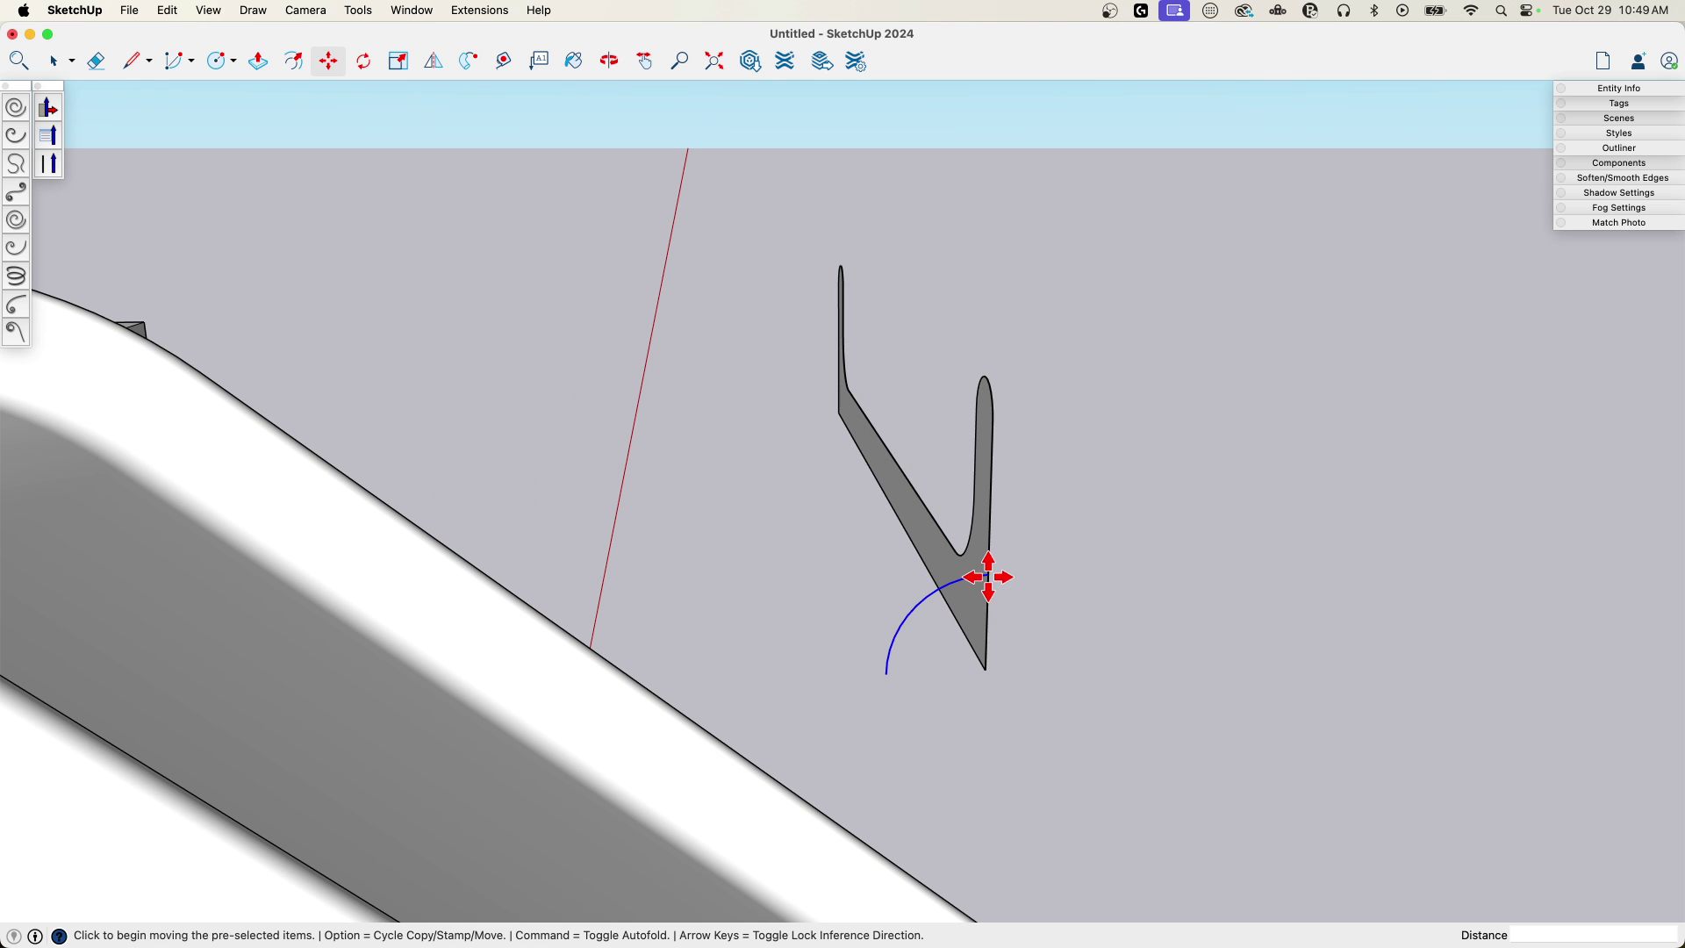
{"action": "left_click", "coordinate": [987, 576]}
{"action": "key", "text": "alt"}
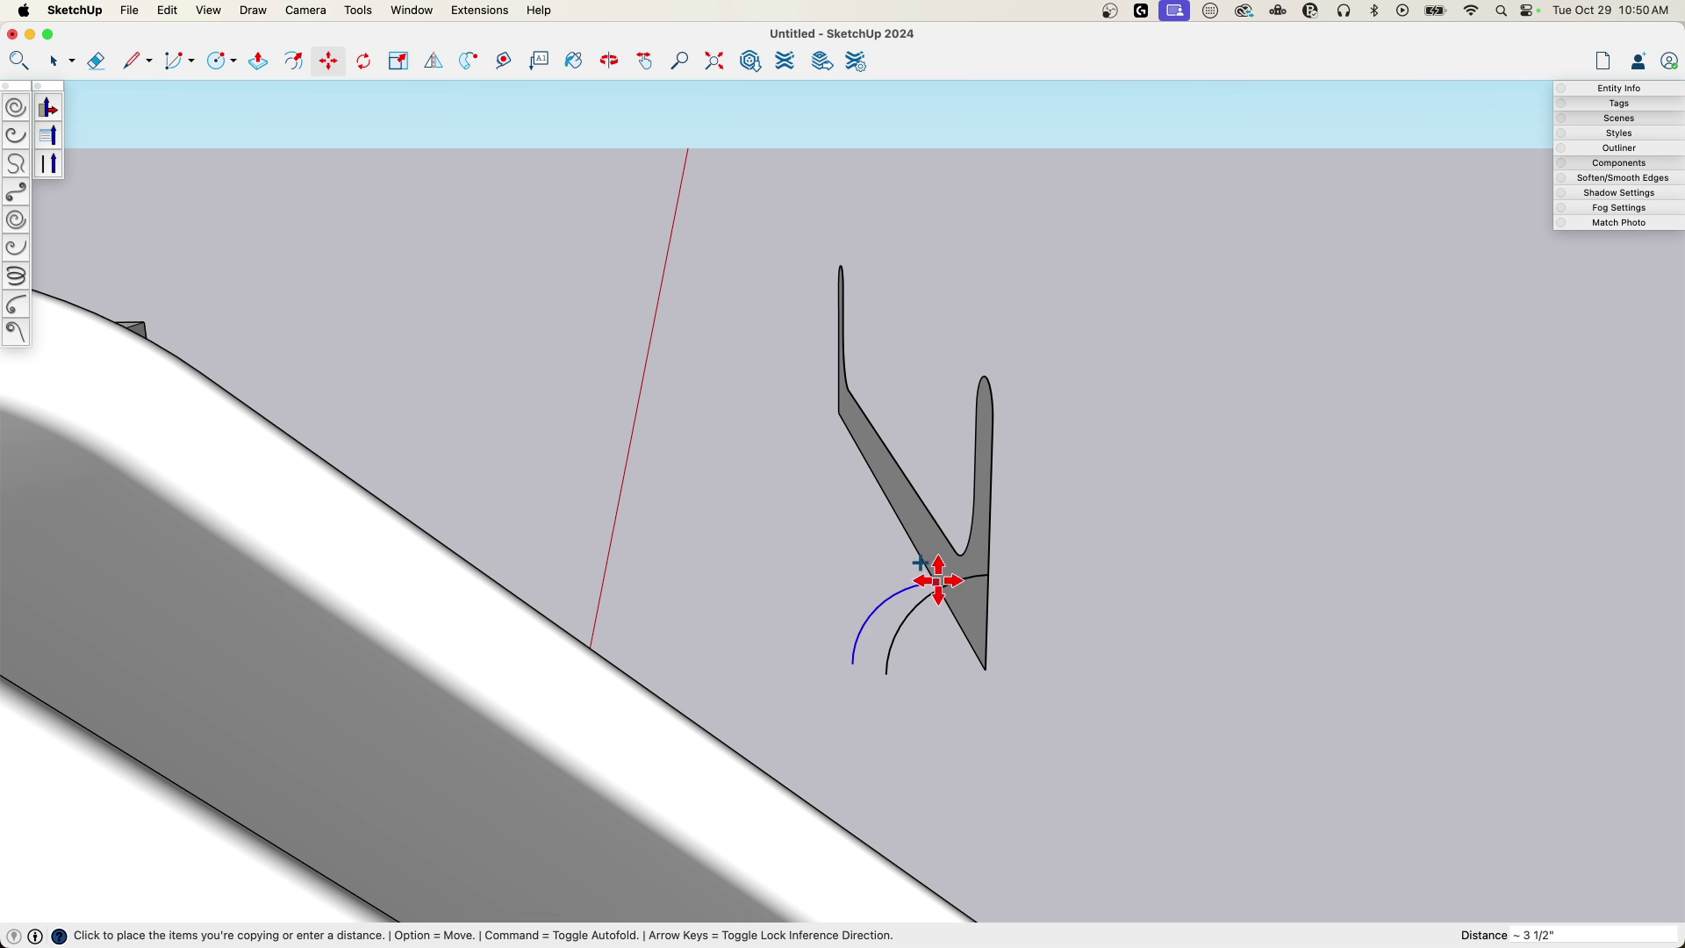
{"action": "left_click", "coordinate": [924, 582]}
{"action": "key", "text": "e"}
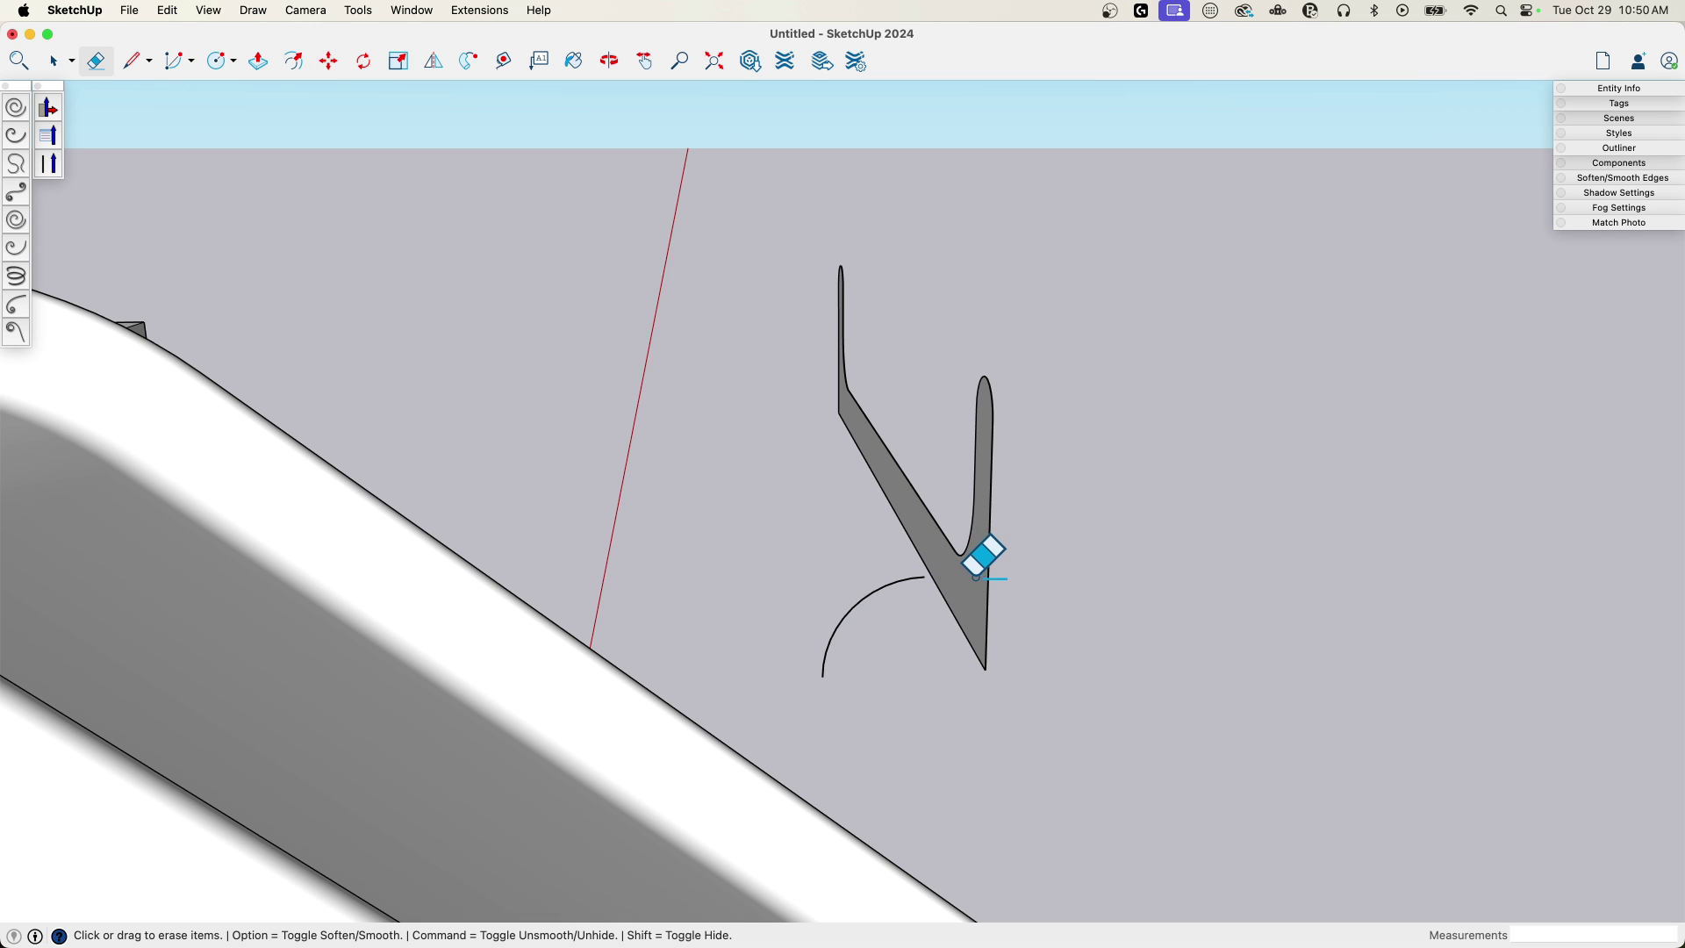
{"action": "left_click", "coordinate": [976, 576]}
- Draw a line from the arc's upper end to the profile's outer edge and a short vertical line below its lower end
{"action": "key", "text": "l"}
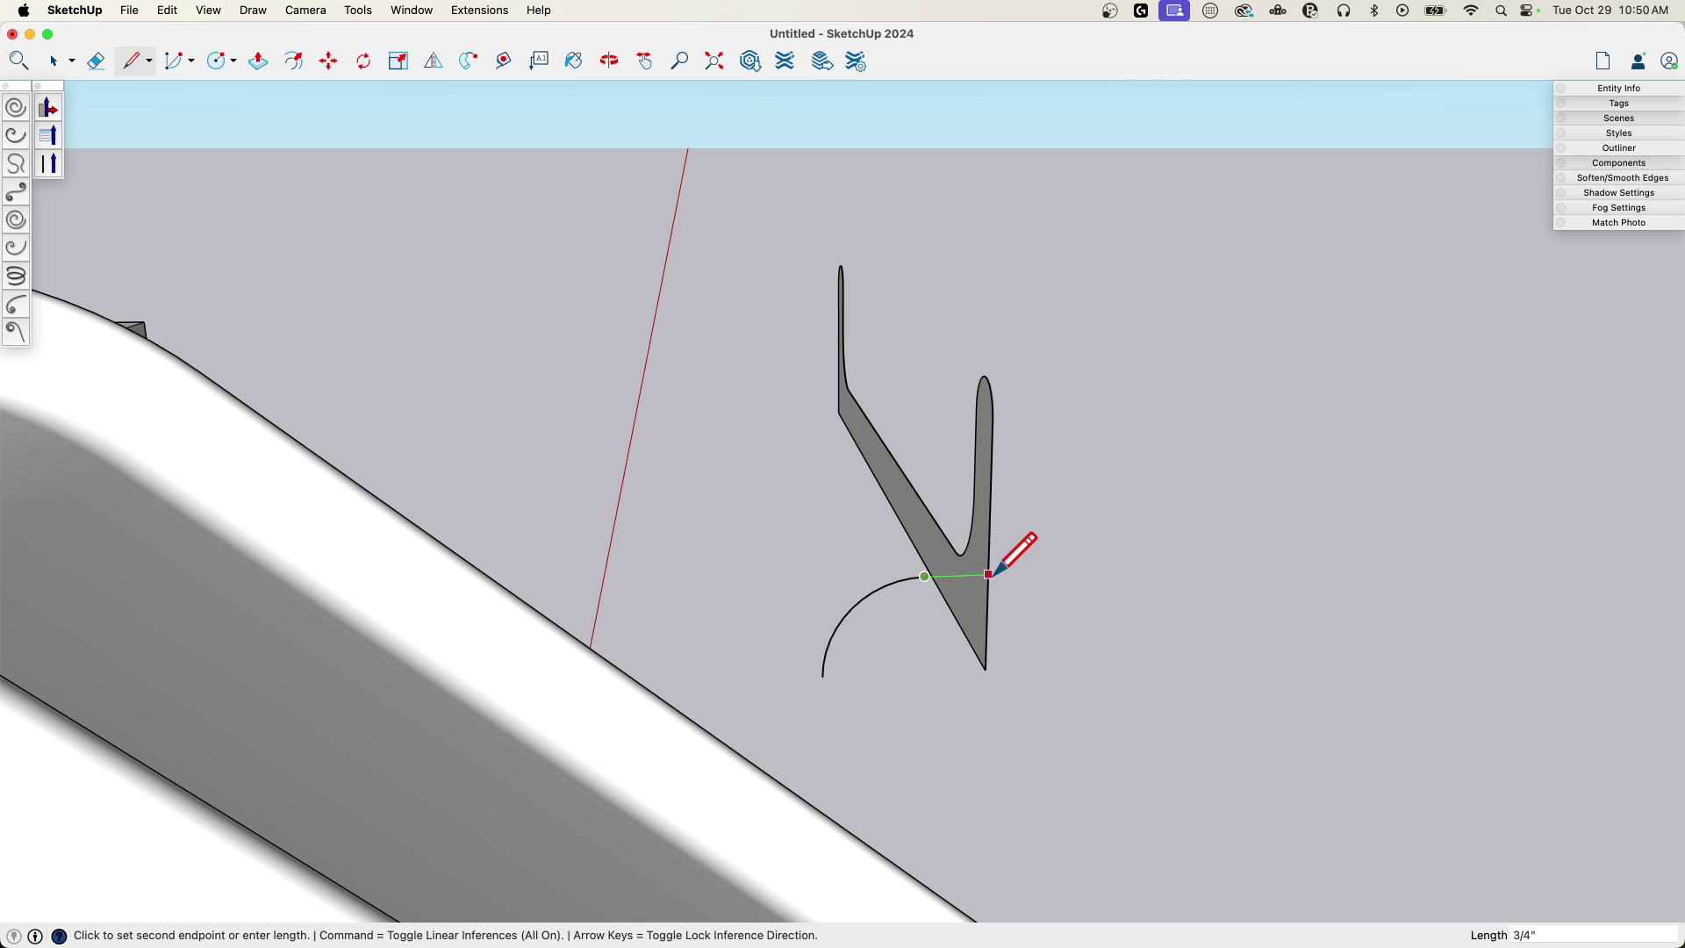
{"action": "left_click", "coordinate": [988, 575]}
{"action": "left_click", "coordinate": [822, 677]}
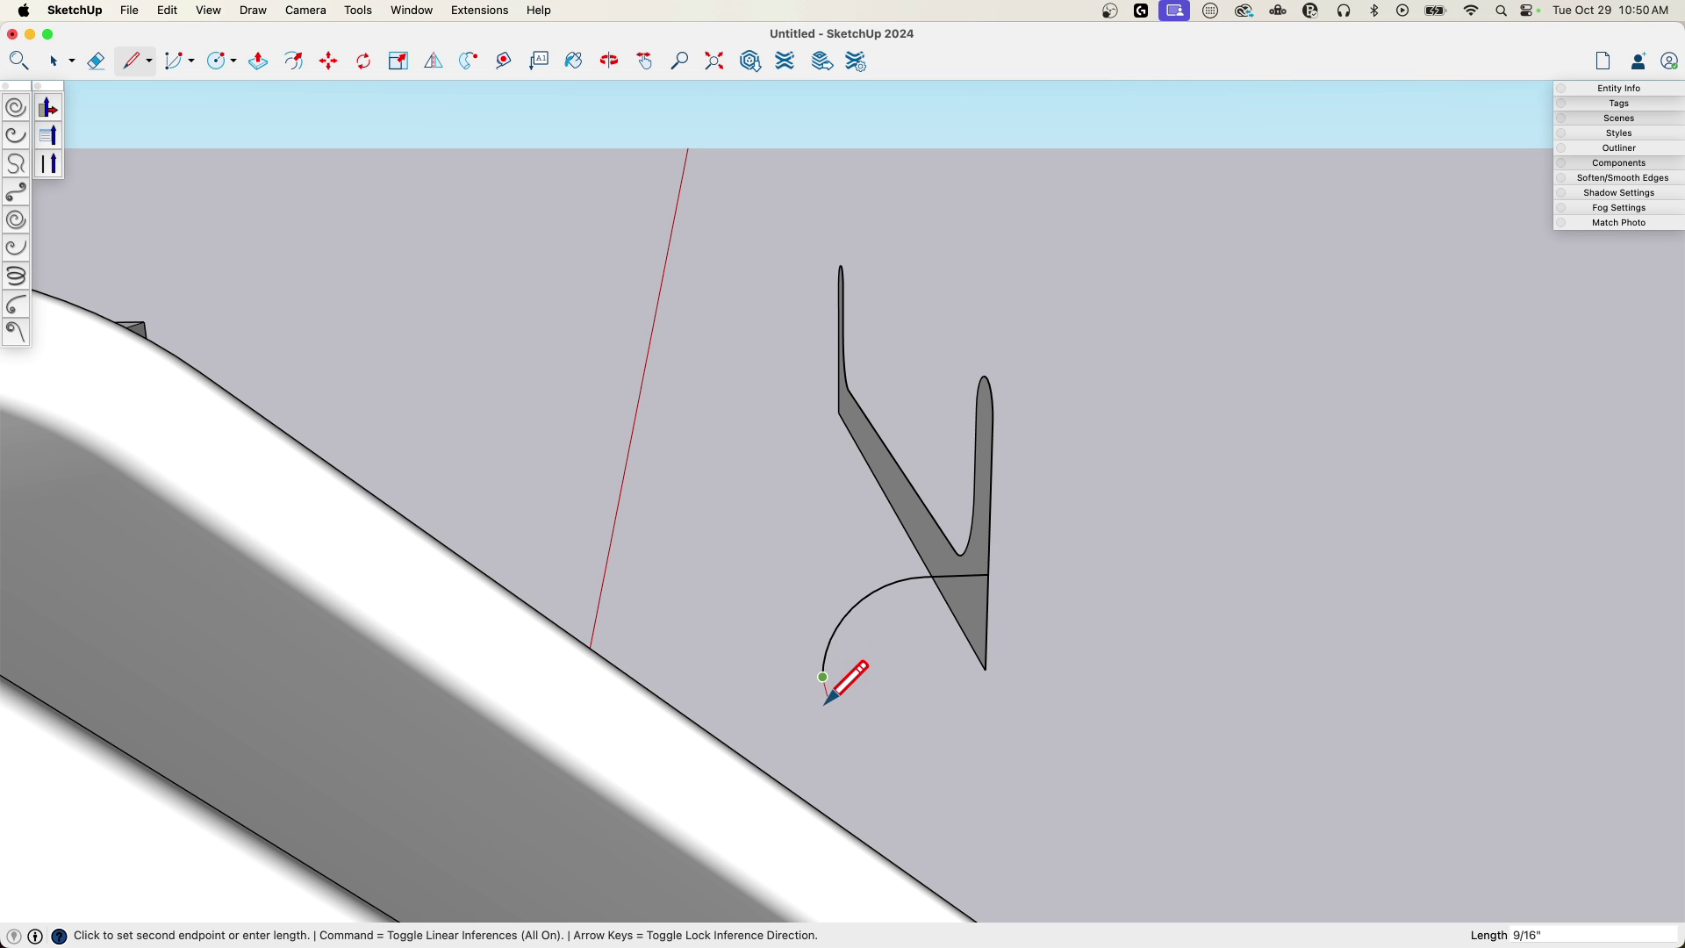
{"action": "left_click", "coordinate": [823, 720]}
{"action": "key", "text": "space"}
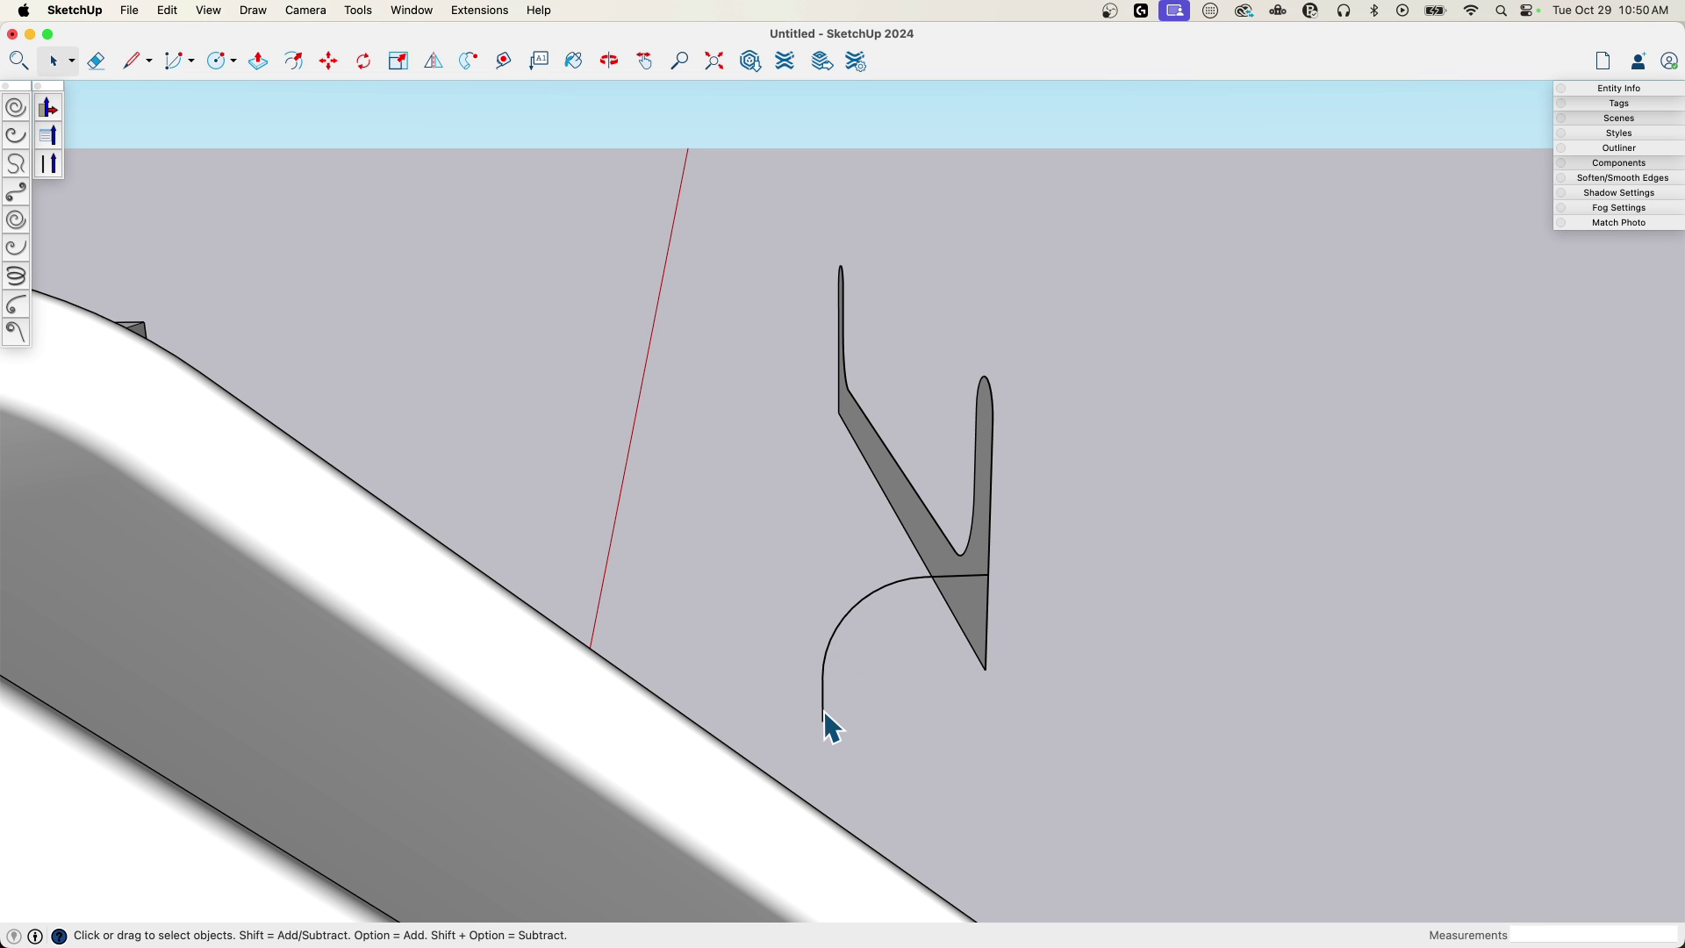
- Select the arc with both connecting lines and weld them into a single sweep path
{"action": "triple_click", "coordinate": [824, 712]}
{"action": "left_click", "coordinate": [959, 578]}
{"action": "right_click", "coordinate": [825, 715]}
{"action": "left_click", "coordinate": [931, 781]}
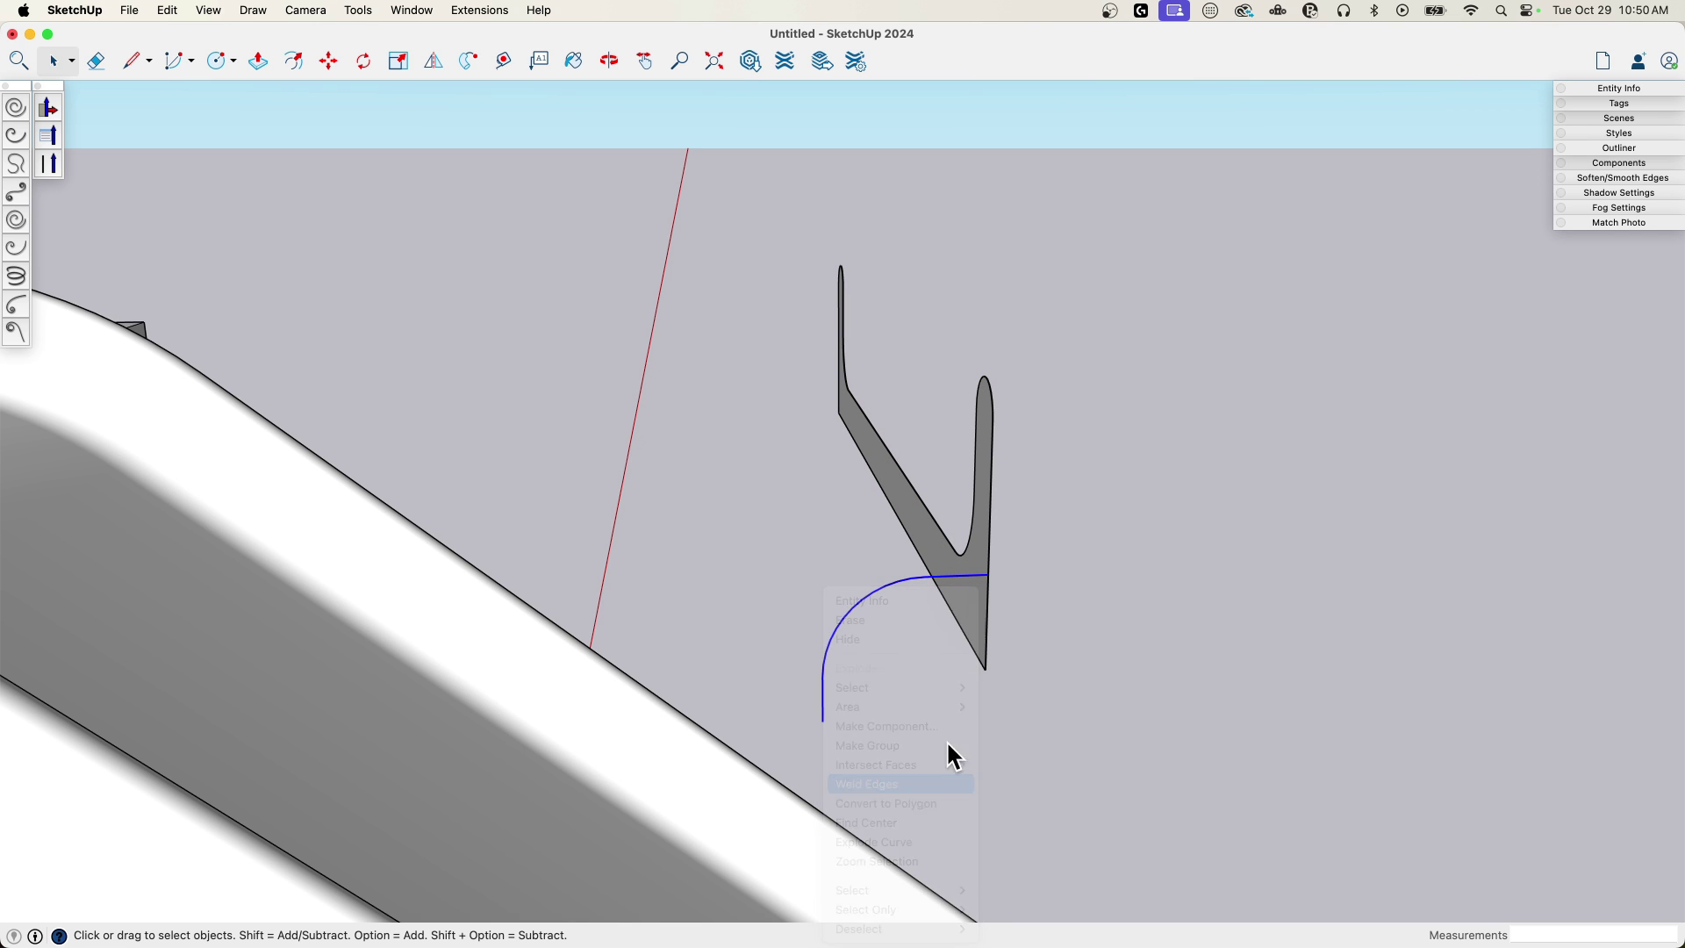
- Try to extrude the copied U-shaped profile along the welded arc path with Follow Me, and undo it
{"action": "left_click", "coordinate": [469, 62]}
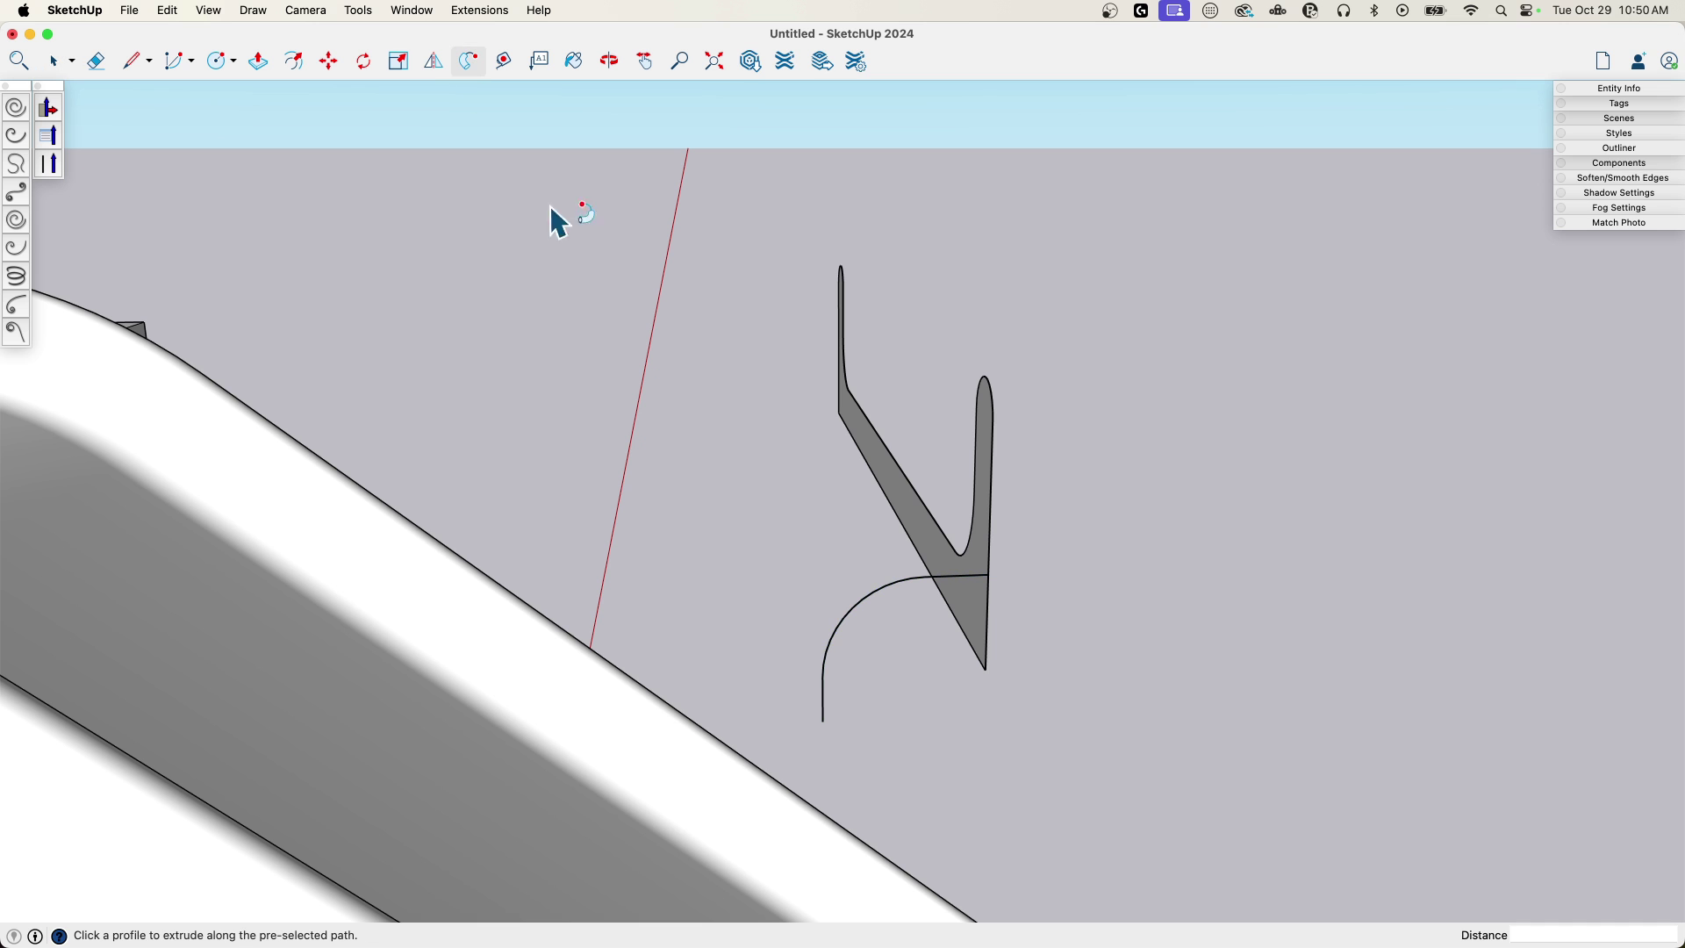
{"action": "left_click", "coordinate": [983, 625]}
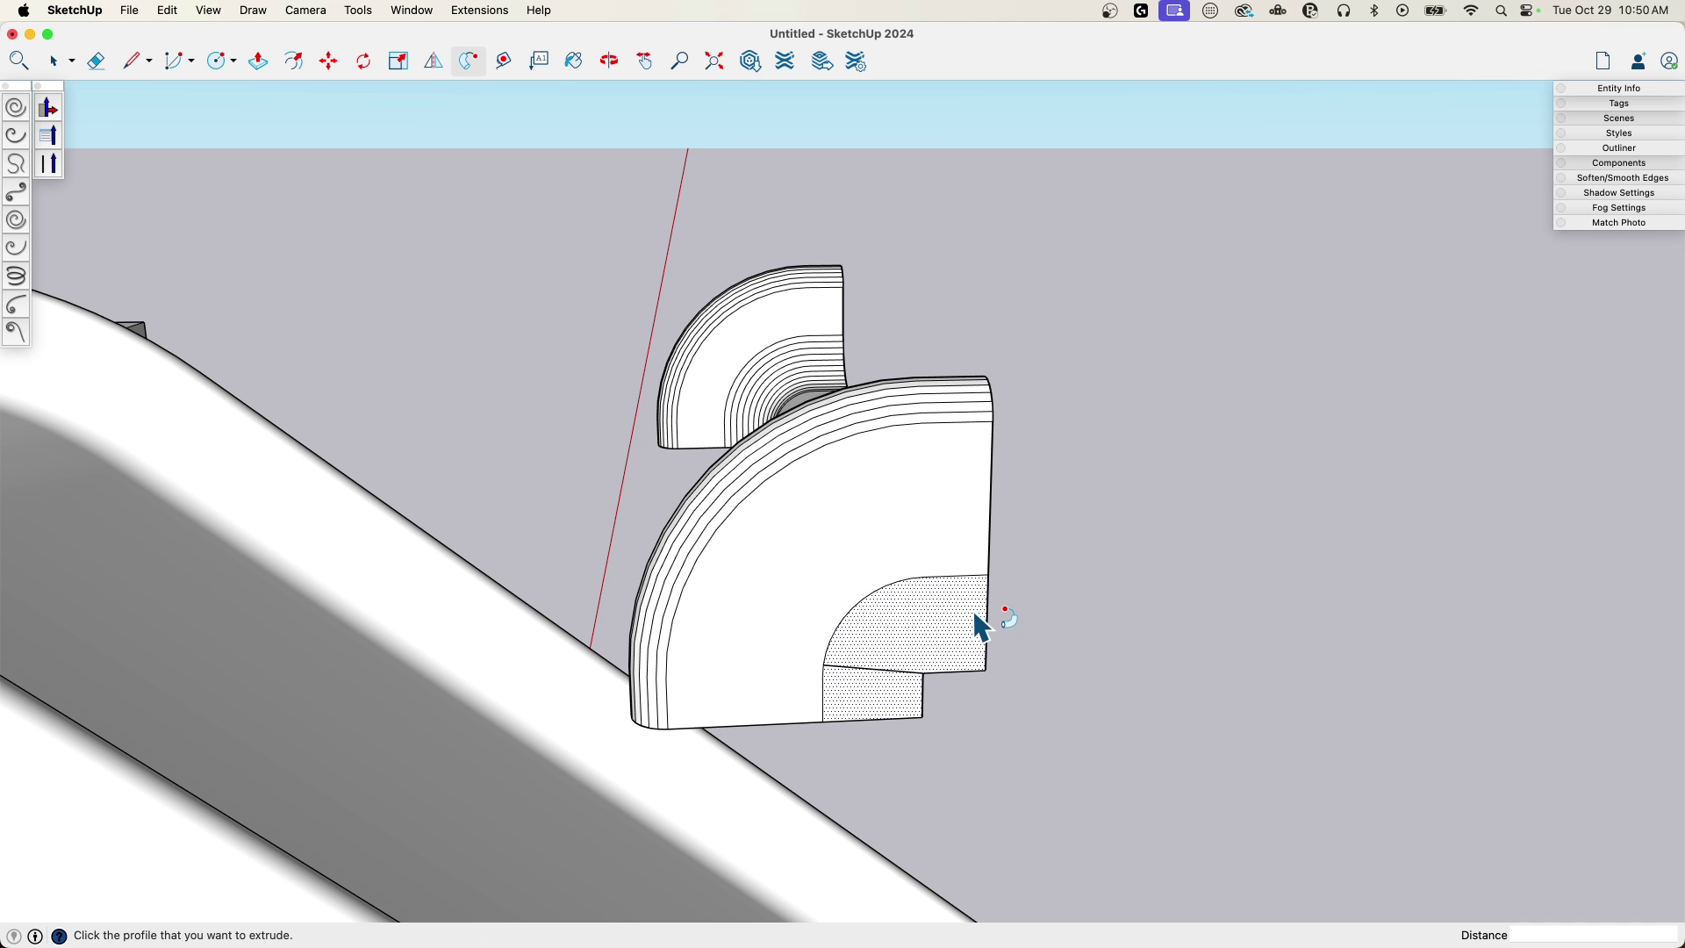
{"action": "middle_click_drag", "start_coordinate": [1098, 620], "coordinate": [1062, 614]}
{"action": "key", "text": "super+z"}
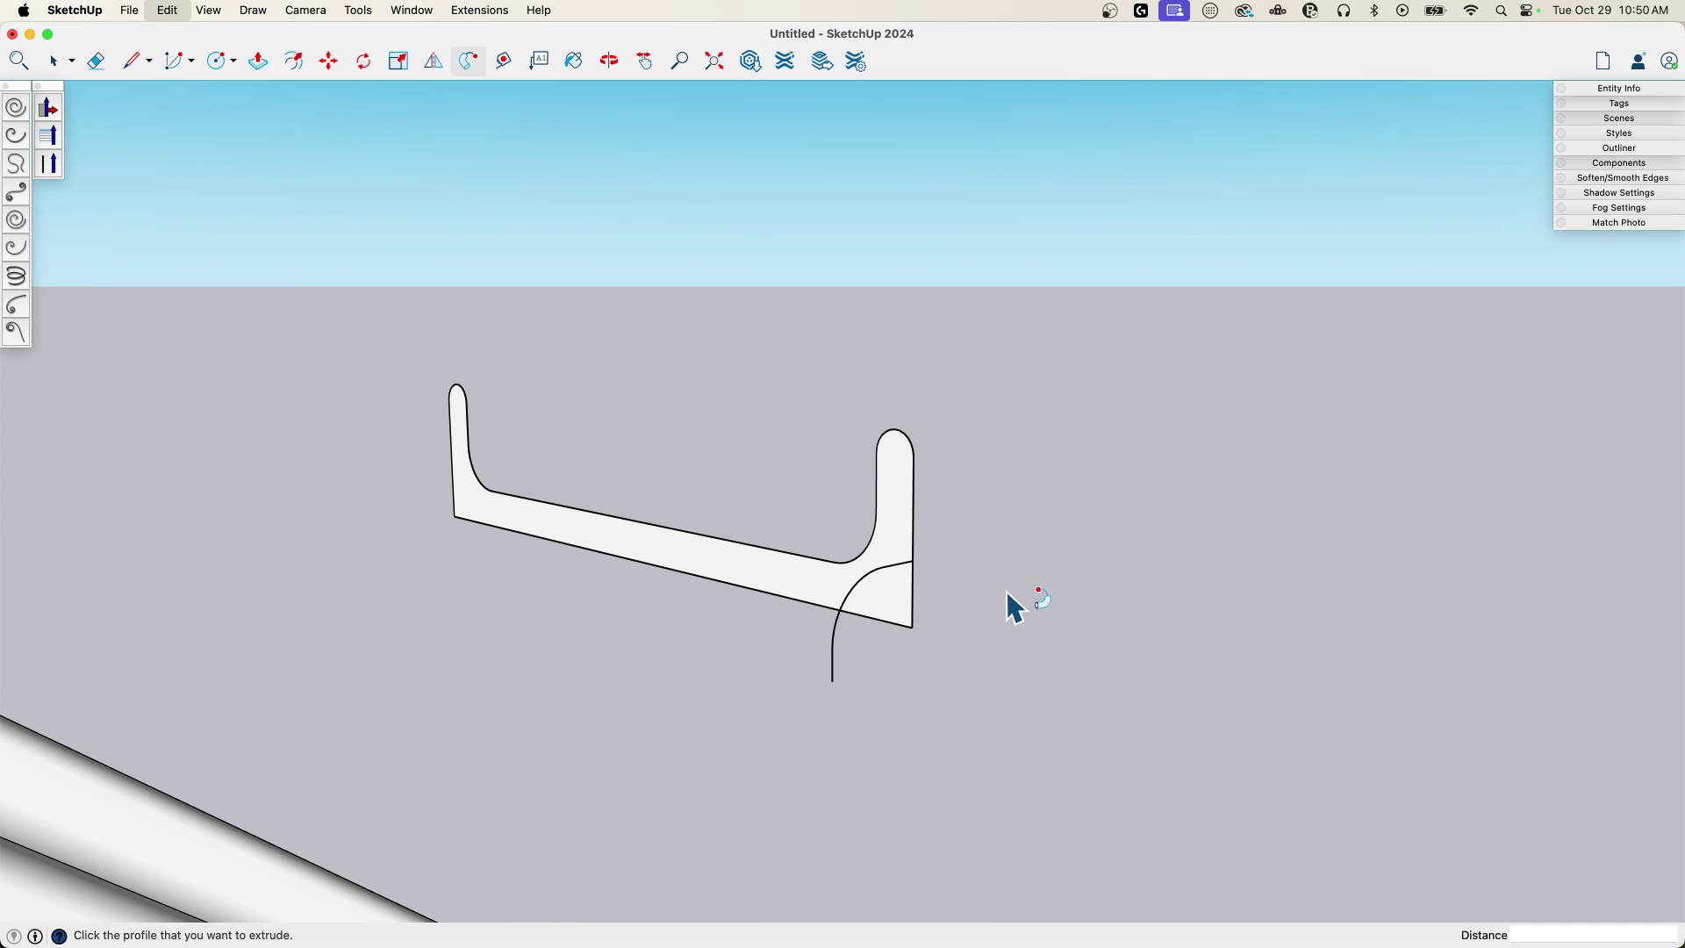
- Select the copied profile with its outline, exclude both segments of the bottom edge, and weld the remaining edges
{"action": "key", "text": "space"}
{"action": "left_click", "coordinate": [895, 498]}
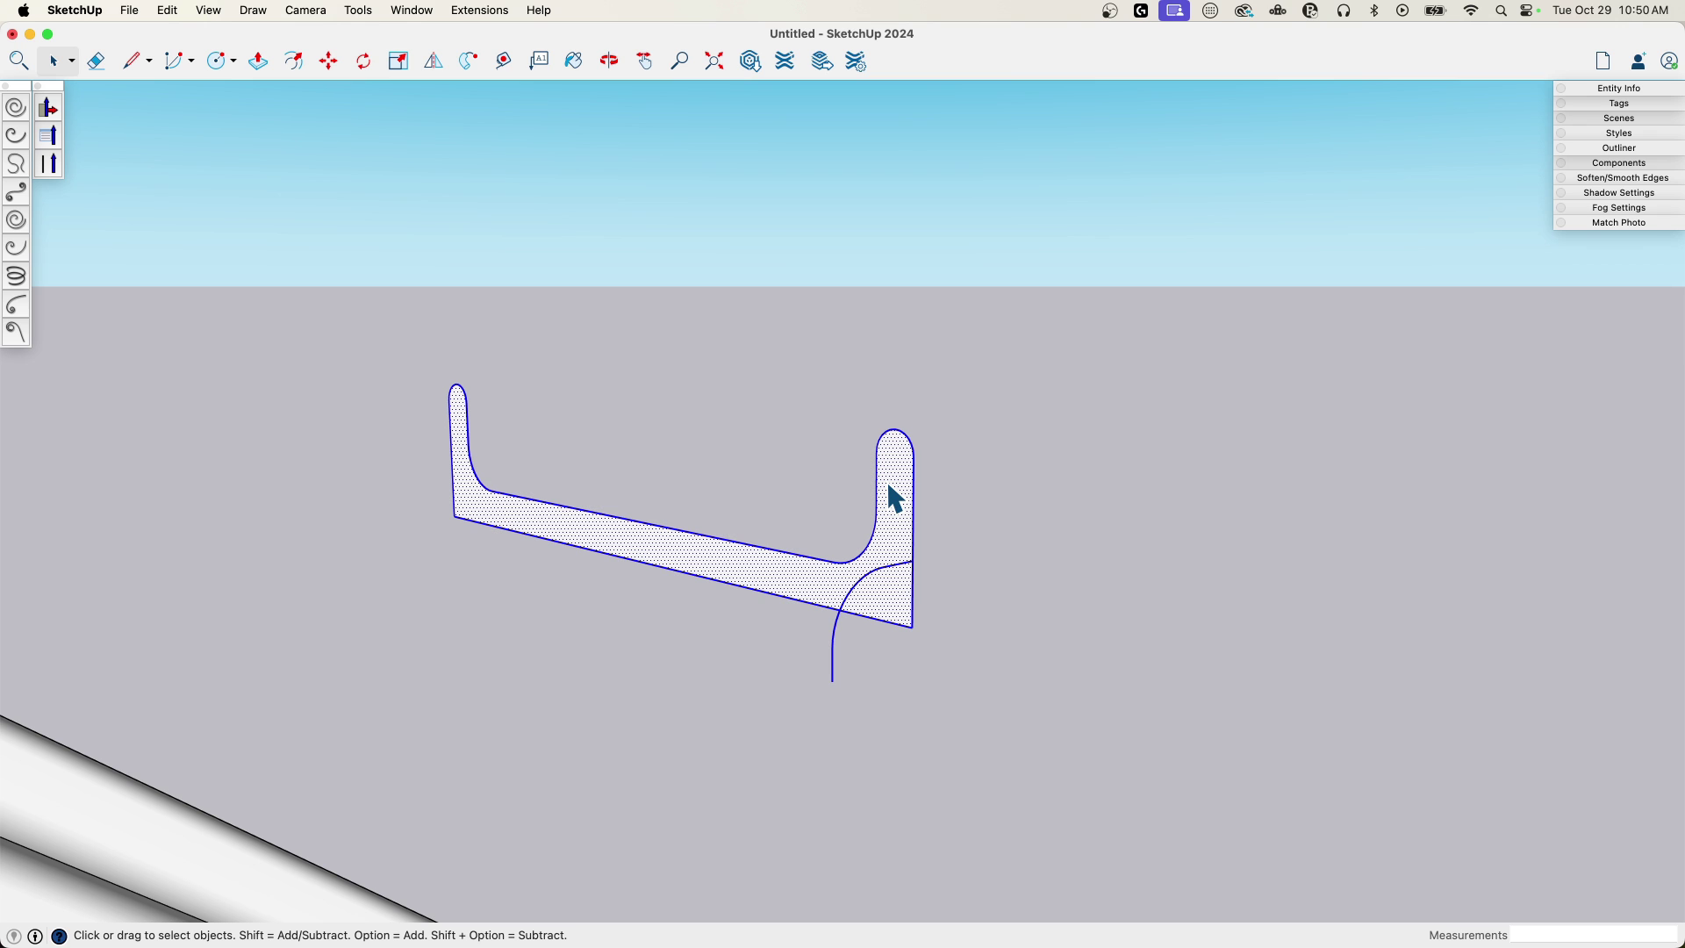
{"action": "right_click", "coordinate": [888, 485]}
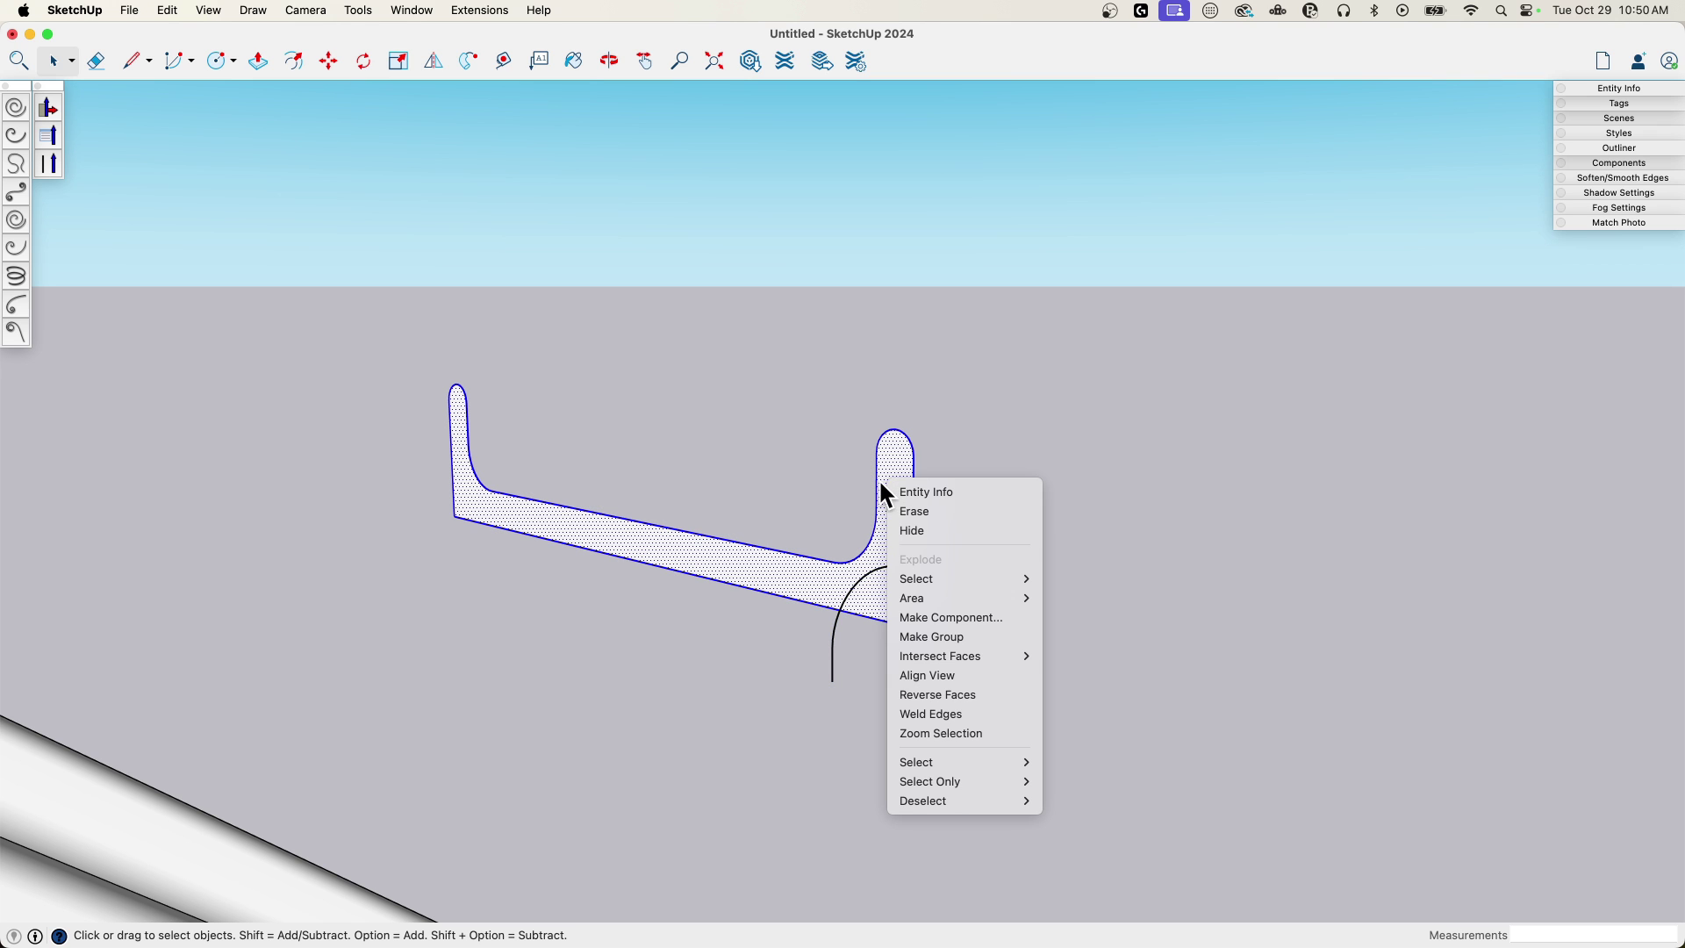
{"action": "left_click", "coordinate": [753, 593]}
{"action": "left_click", "coordinate": [746, 589], "text": "shift"}
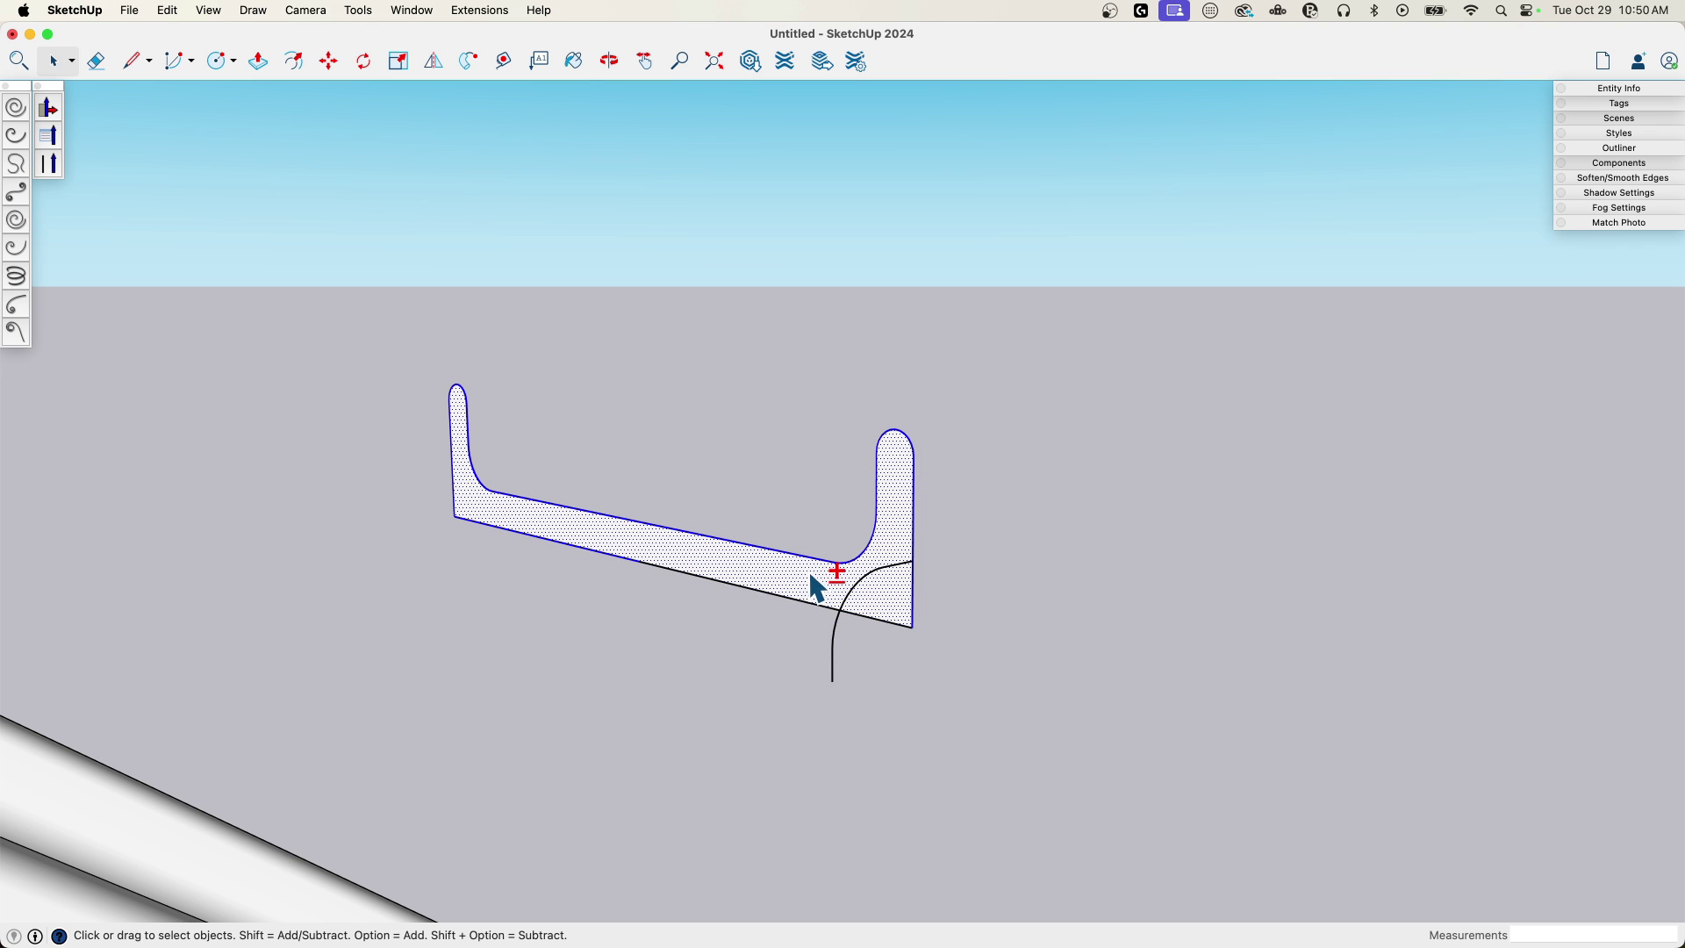
{"action": "left_click", "coordinate": [637, 560], "text": "shift"}
{"action": "right_click", "coordinate": [776, 547]}
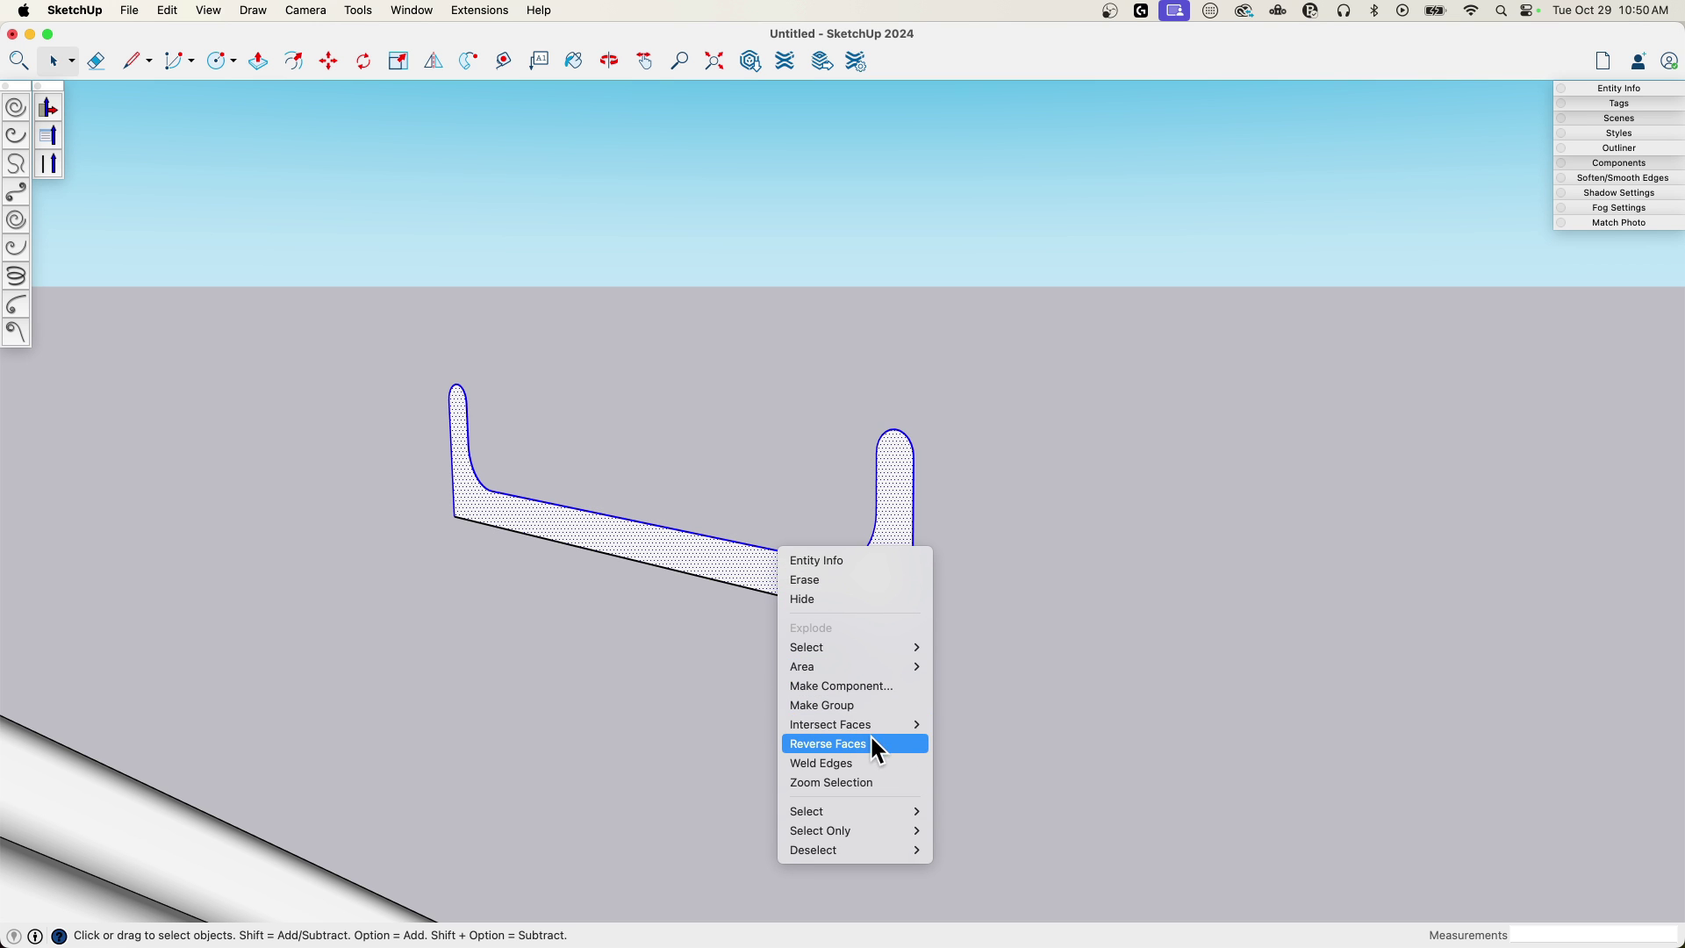
{"action": "left_click", "coordinate": [874, 763]}
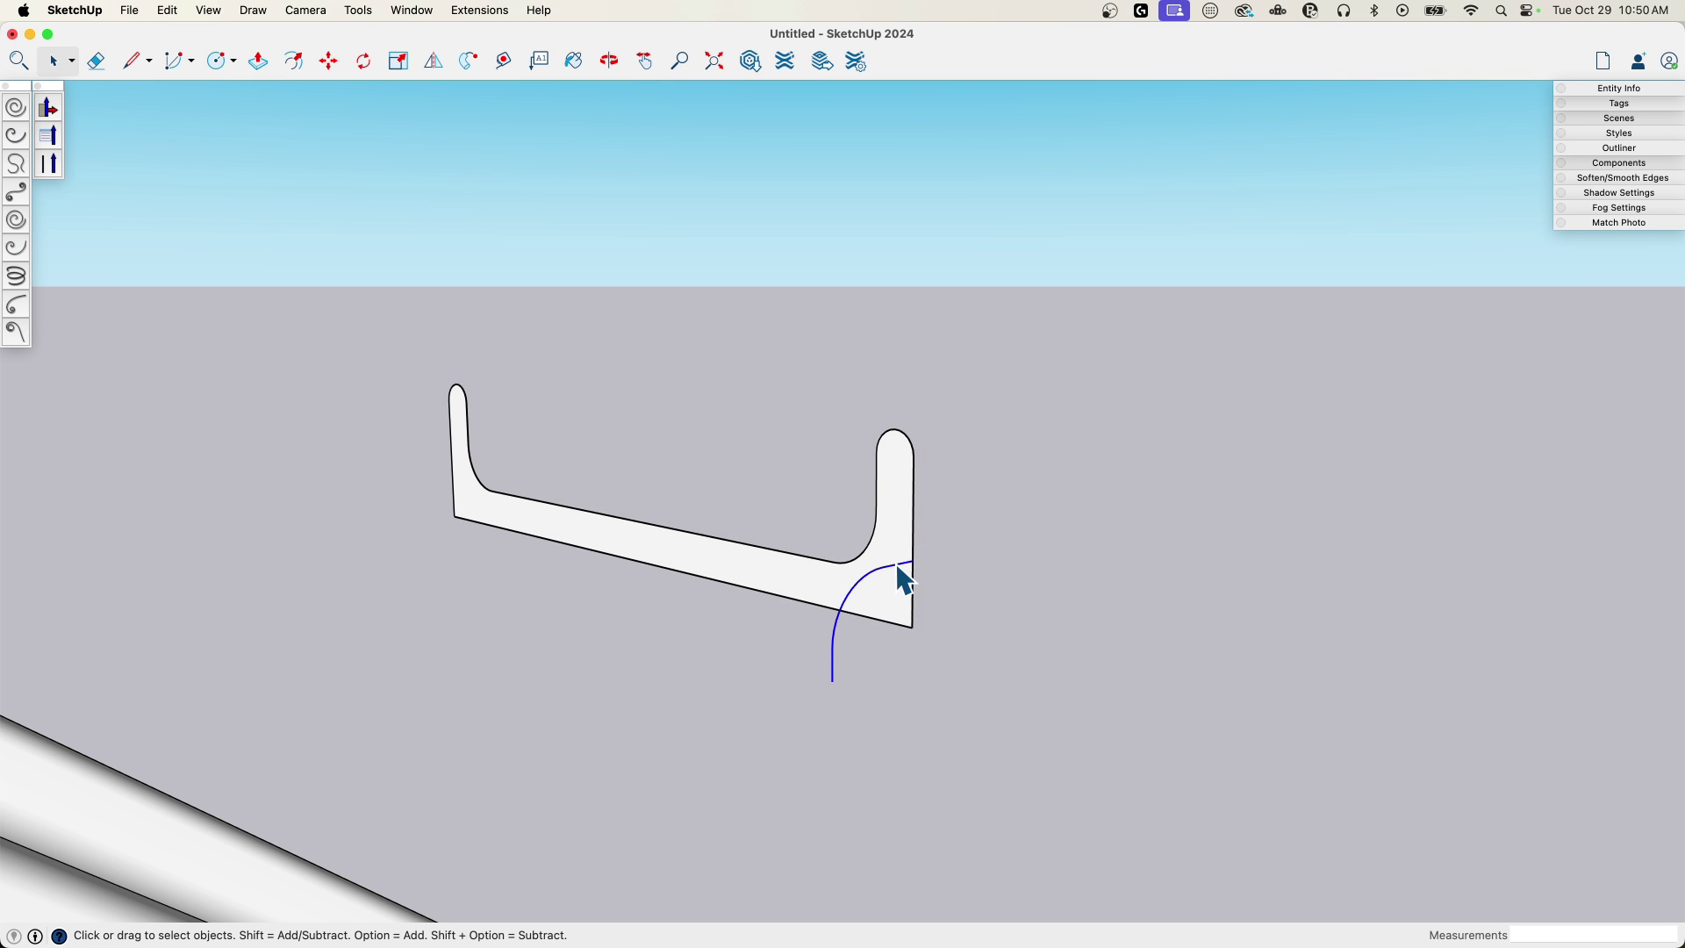
- Extrude the U-shaped profile along the welded arc path with Follow Me
{"action": "left_click", "coordinate": [469, 60]}
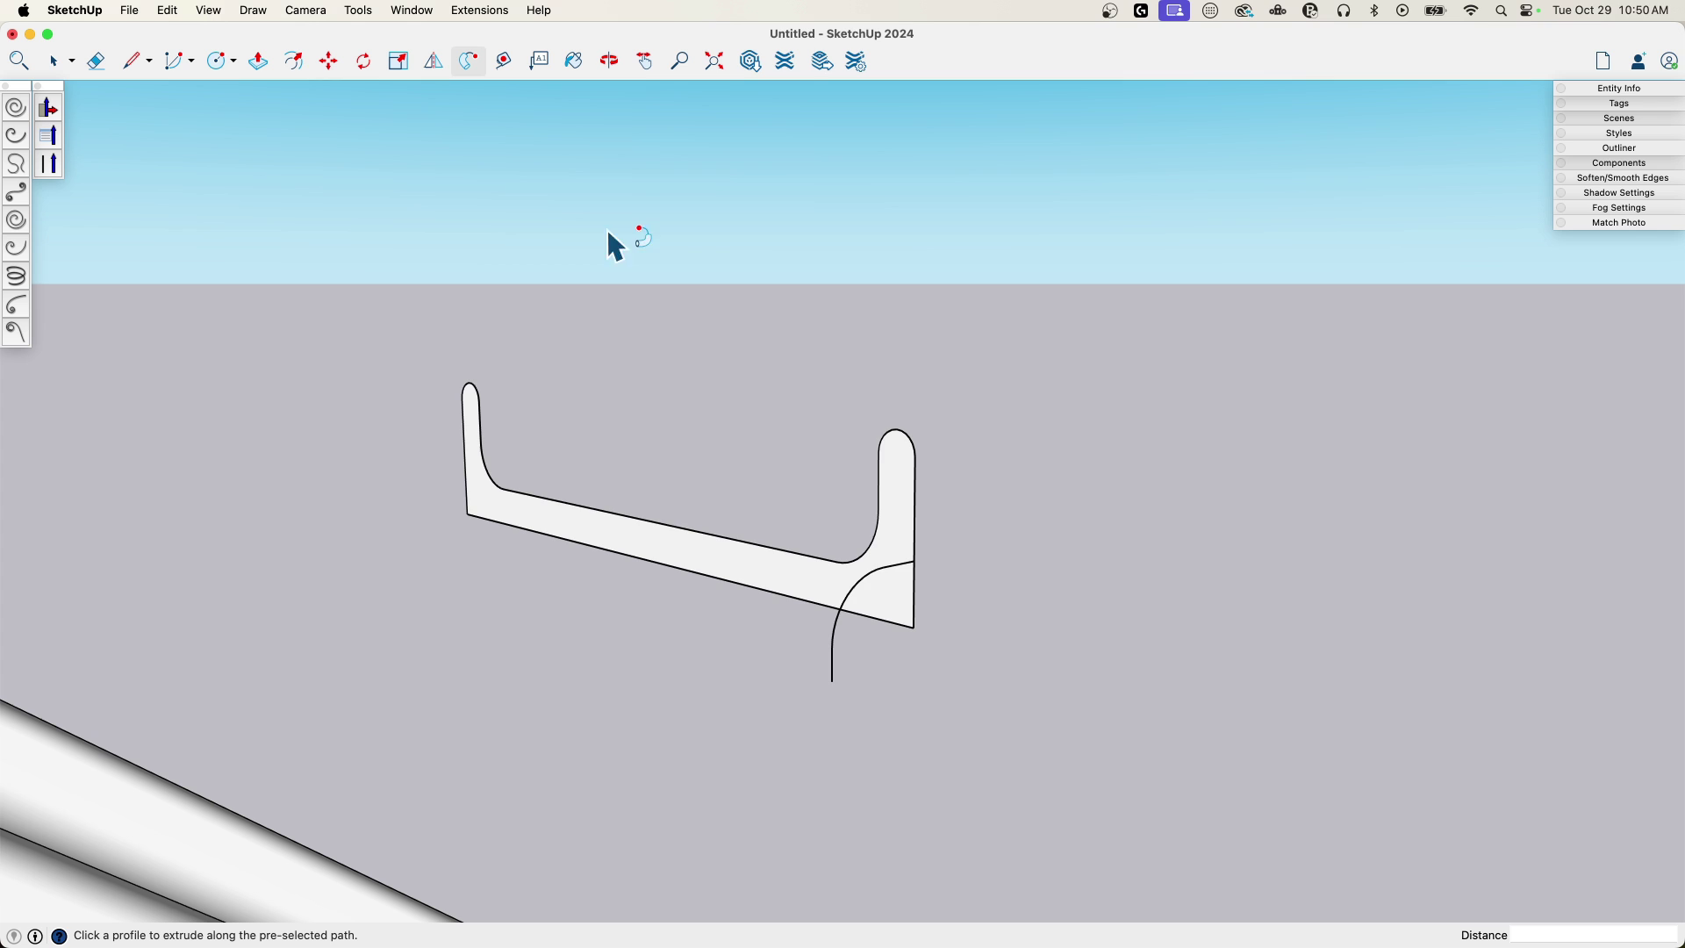
{"action": "left_click", "coordinate": [910, 498]}
{"action": "key", "text": "space"}
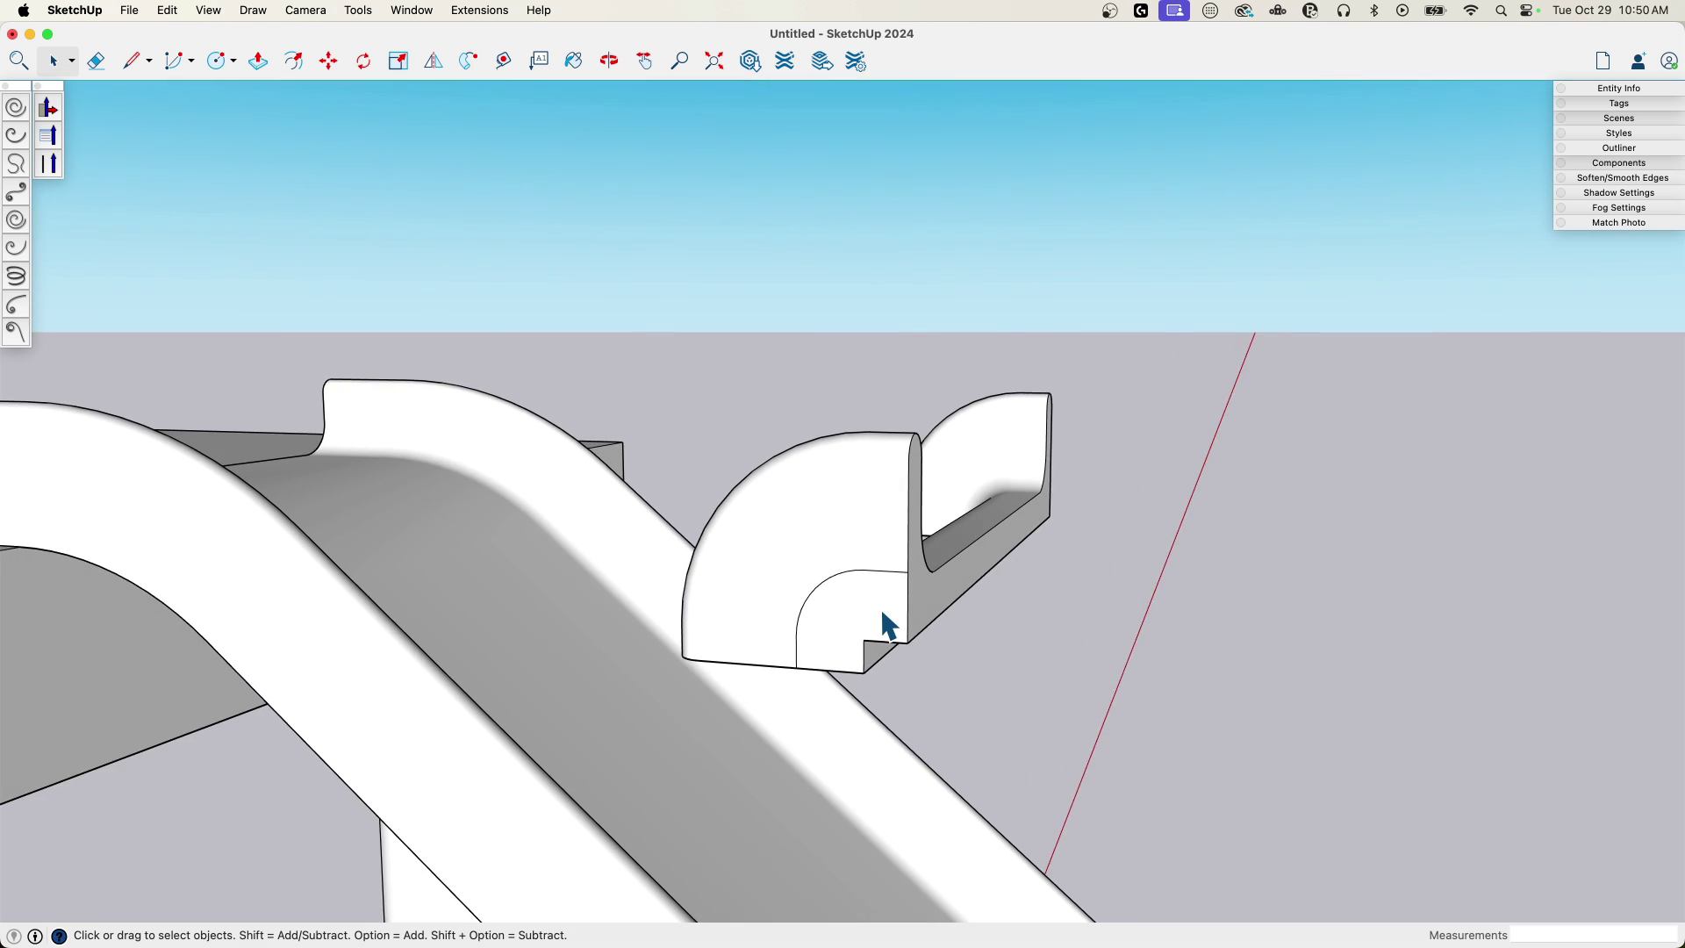
- Erase the path curve left on the side face of the swept end piece
{"action": "triple_click", "coordinate": [880, 606]}
{"action": "middle_click_drag", "start_coordinate": [888, 609], "coordinate": [940, 624]}
{"action": "key", "text": "p"}
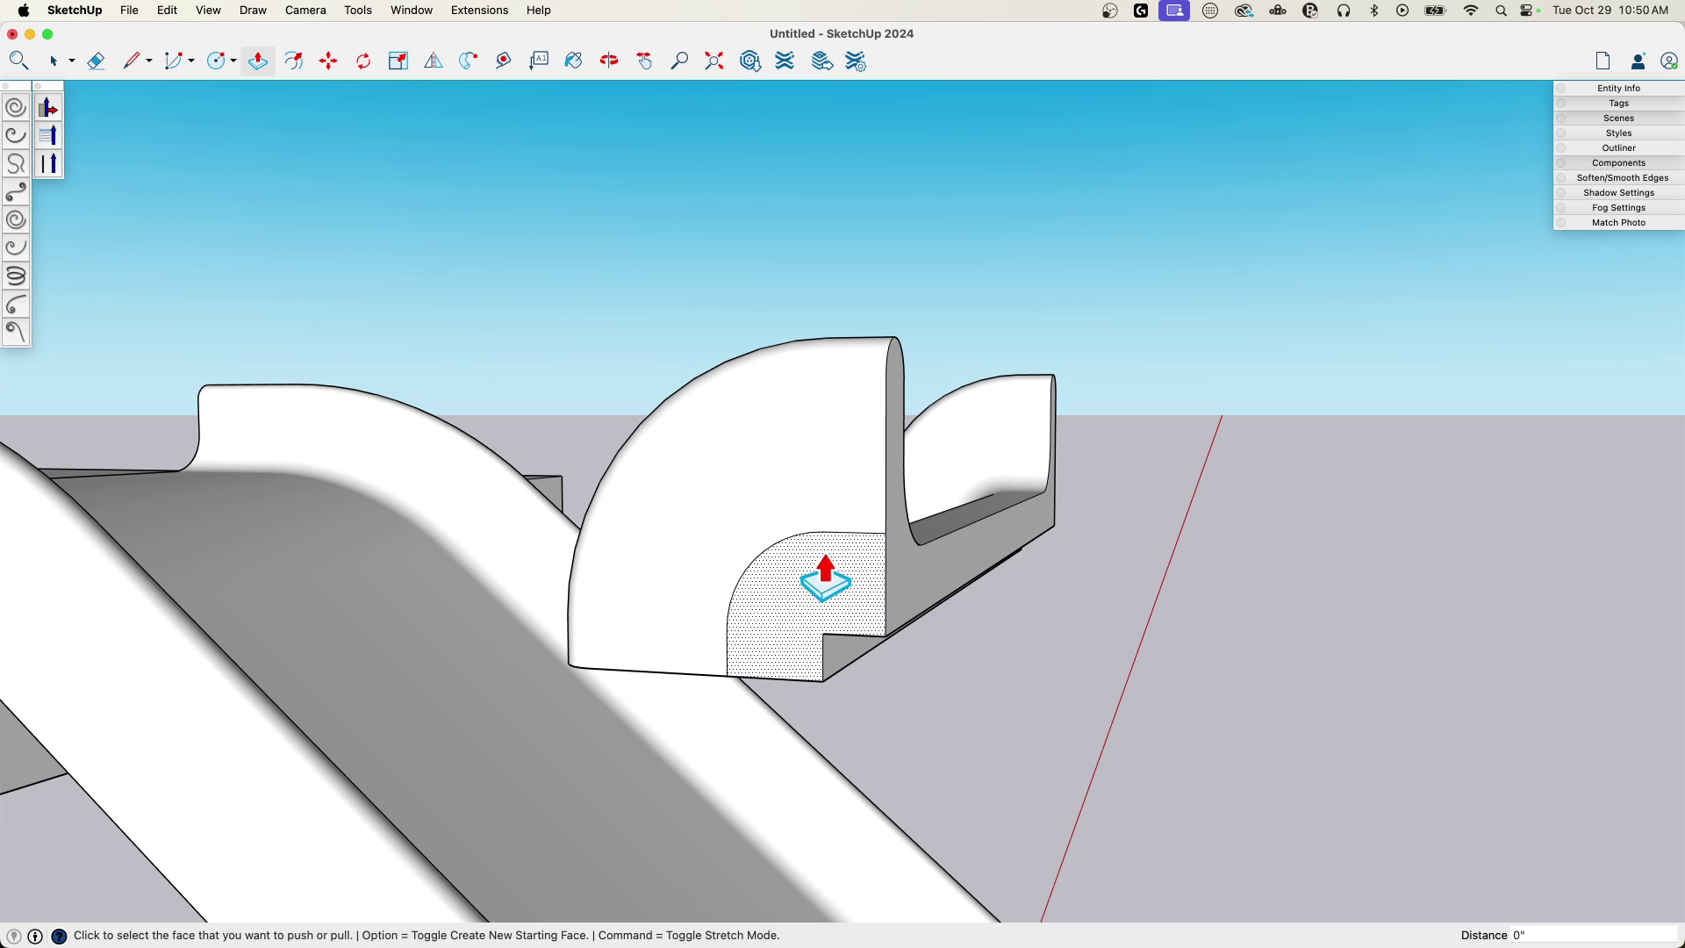
{"action": "key", "text": "e"}
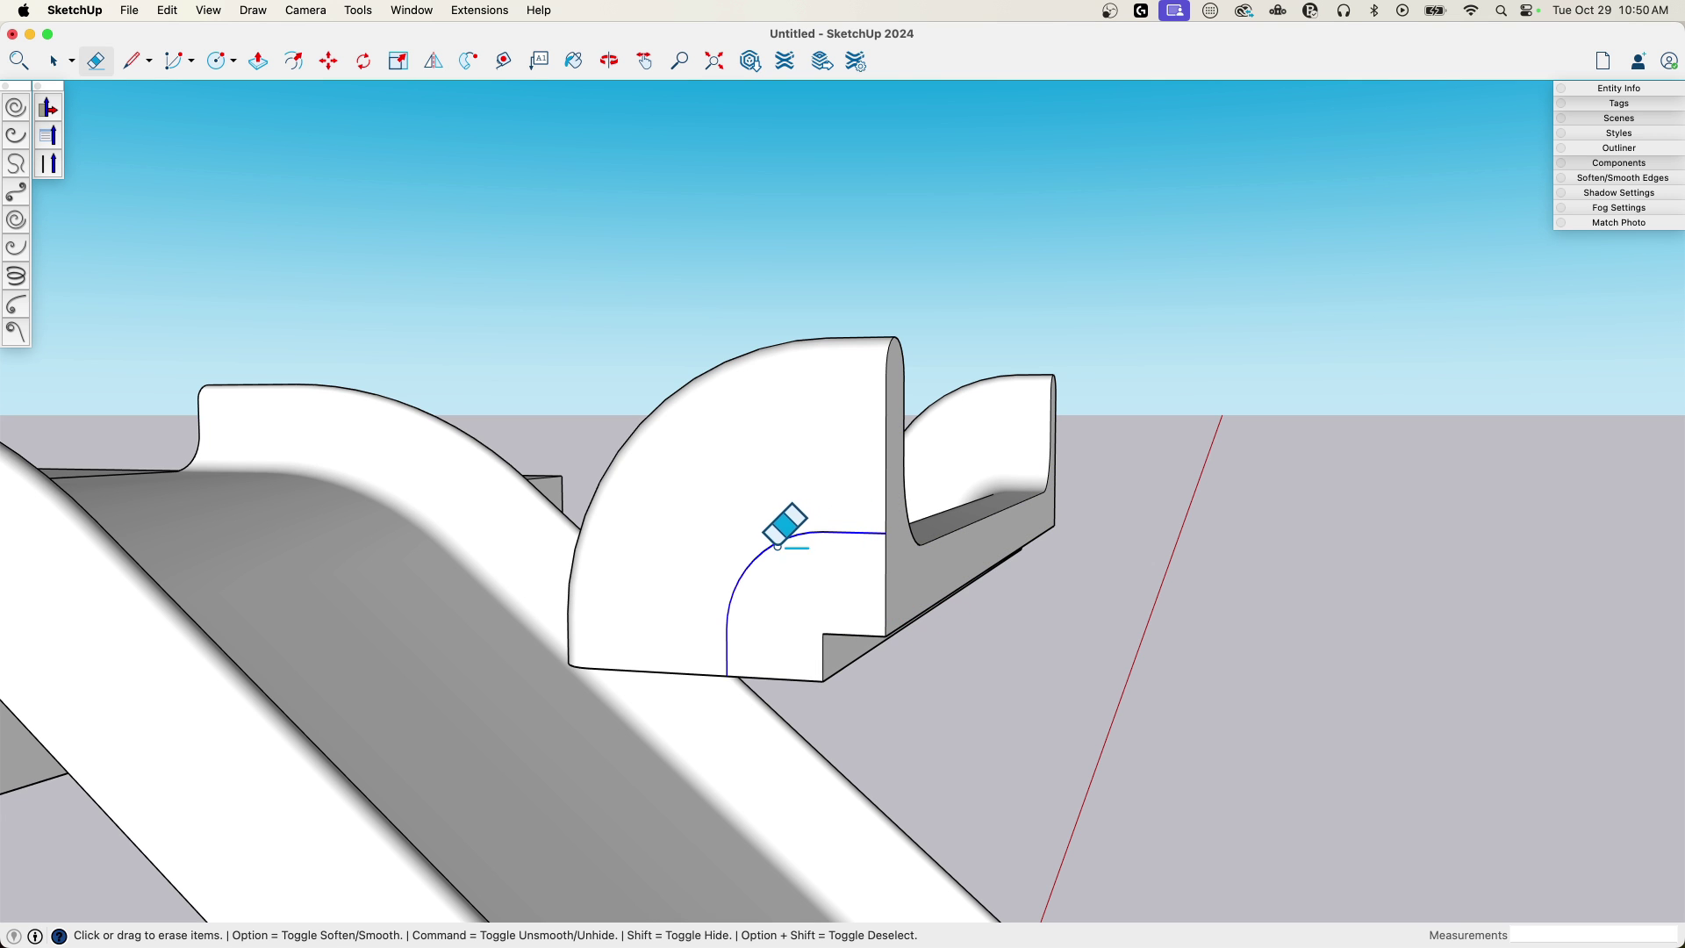
- Push the end piece's U-shaped end face in about 11/16" and its underside up about 1/2" to trim the straight extensions
{"action": "key", "text": "p"}
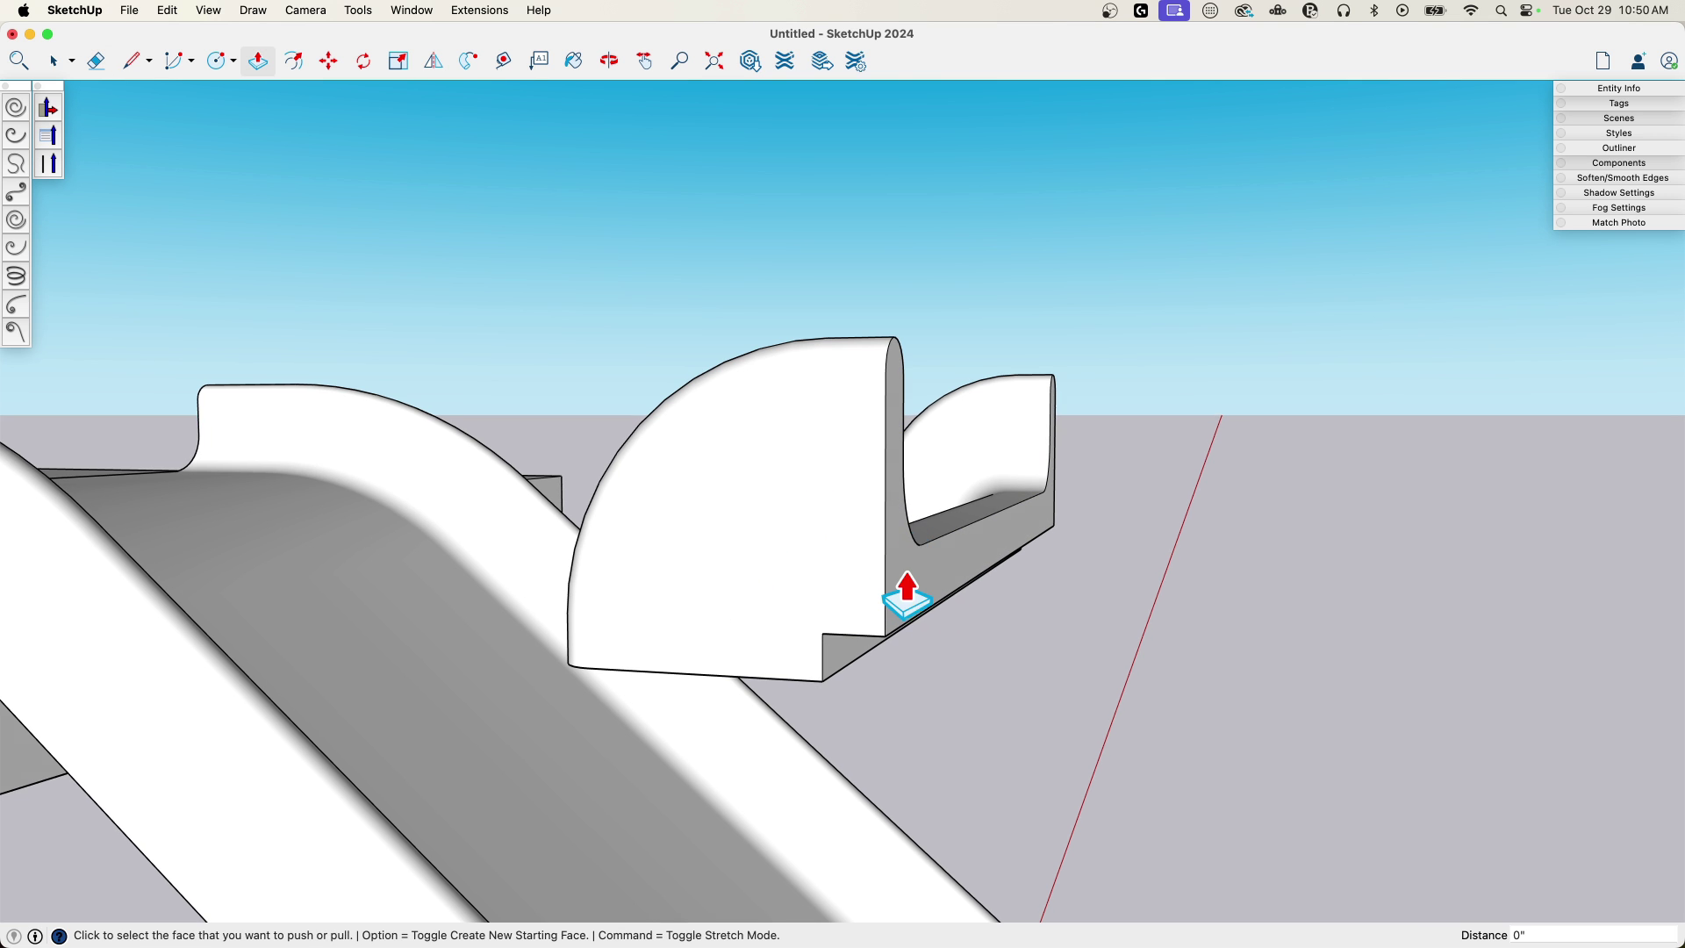
{"action": "left_click", "coordinate": [900, 586]}
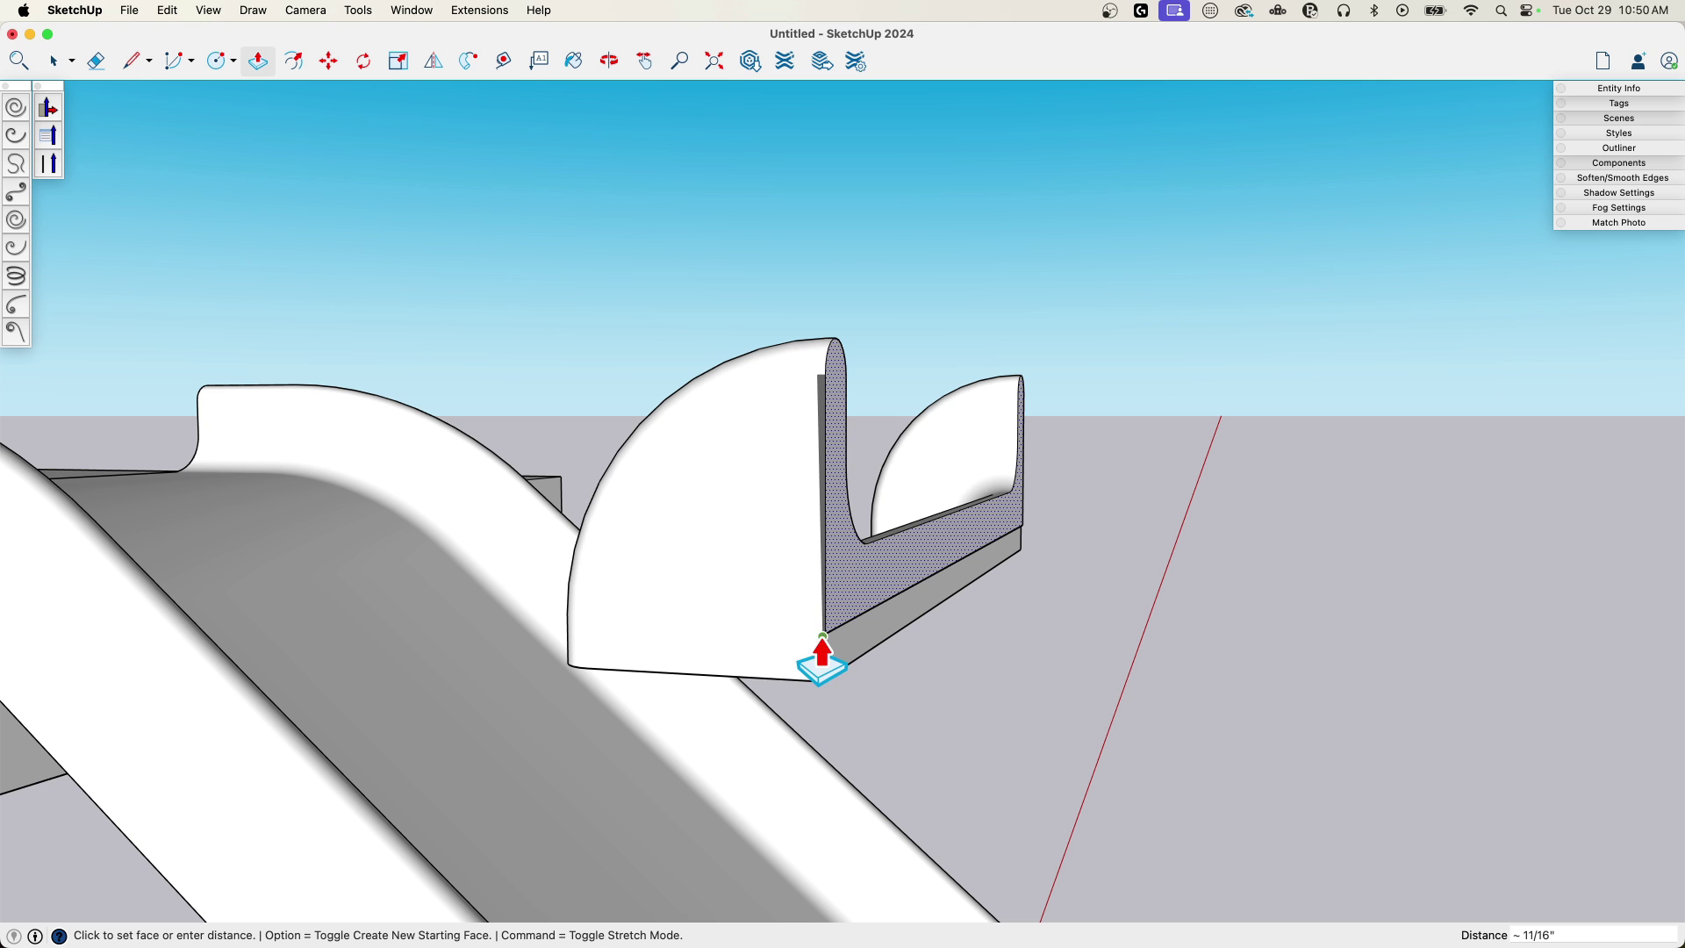
{"action": "scroll", "coordinate": [826, 639], "scroll_direction": "up", "scroll_amount": 3}
{"action": "middle_click_drag", "start_coordinate": [827, 640], "coordinate": [738, 653]}
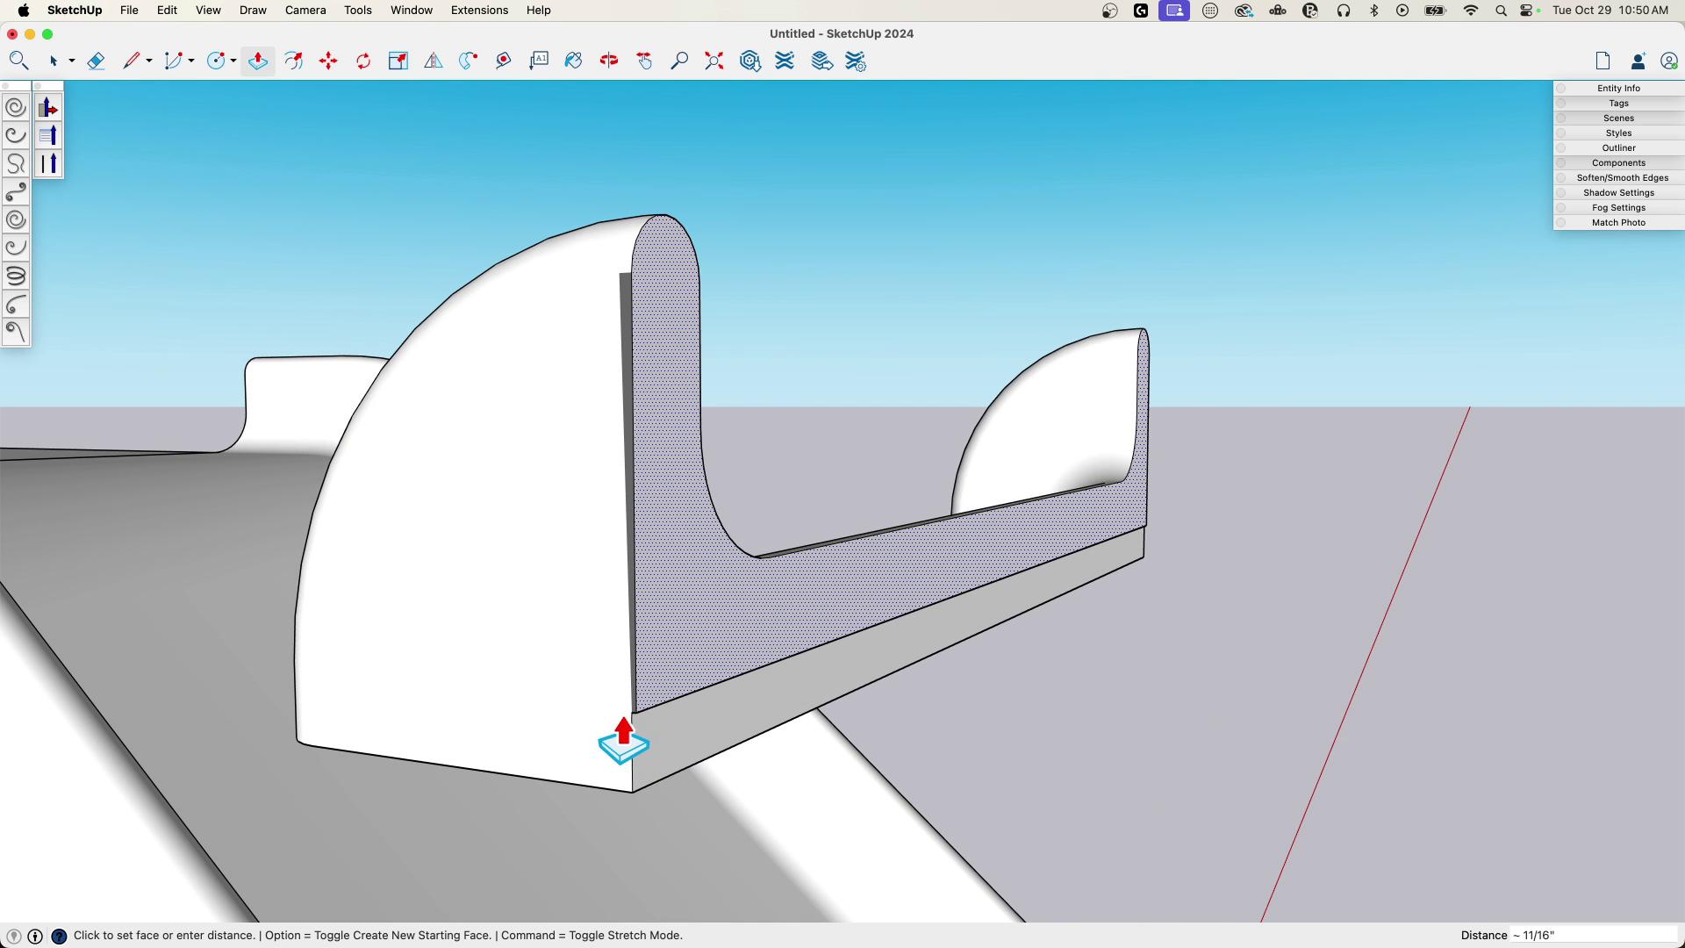
{"action": "middle_click_drag", "start_coordinate": [623, 718], "coordinate": [662, 680]}
{"action": "left_click", "coordinate": [574, 729]}
{"action": "left_click", "coordinate": [663, 680]}
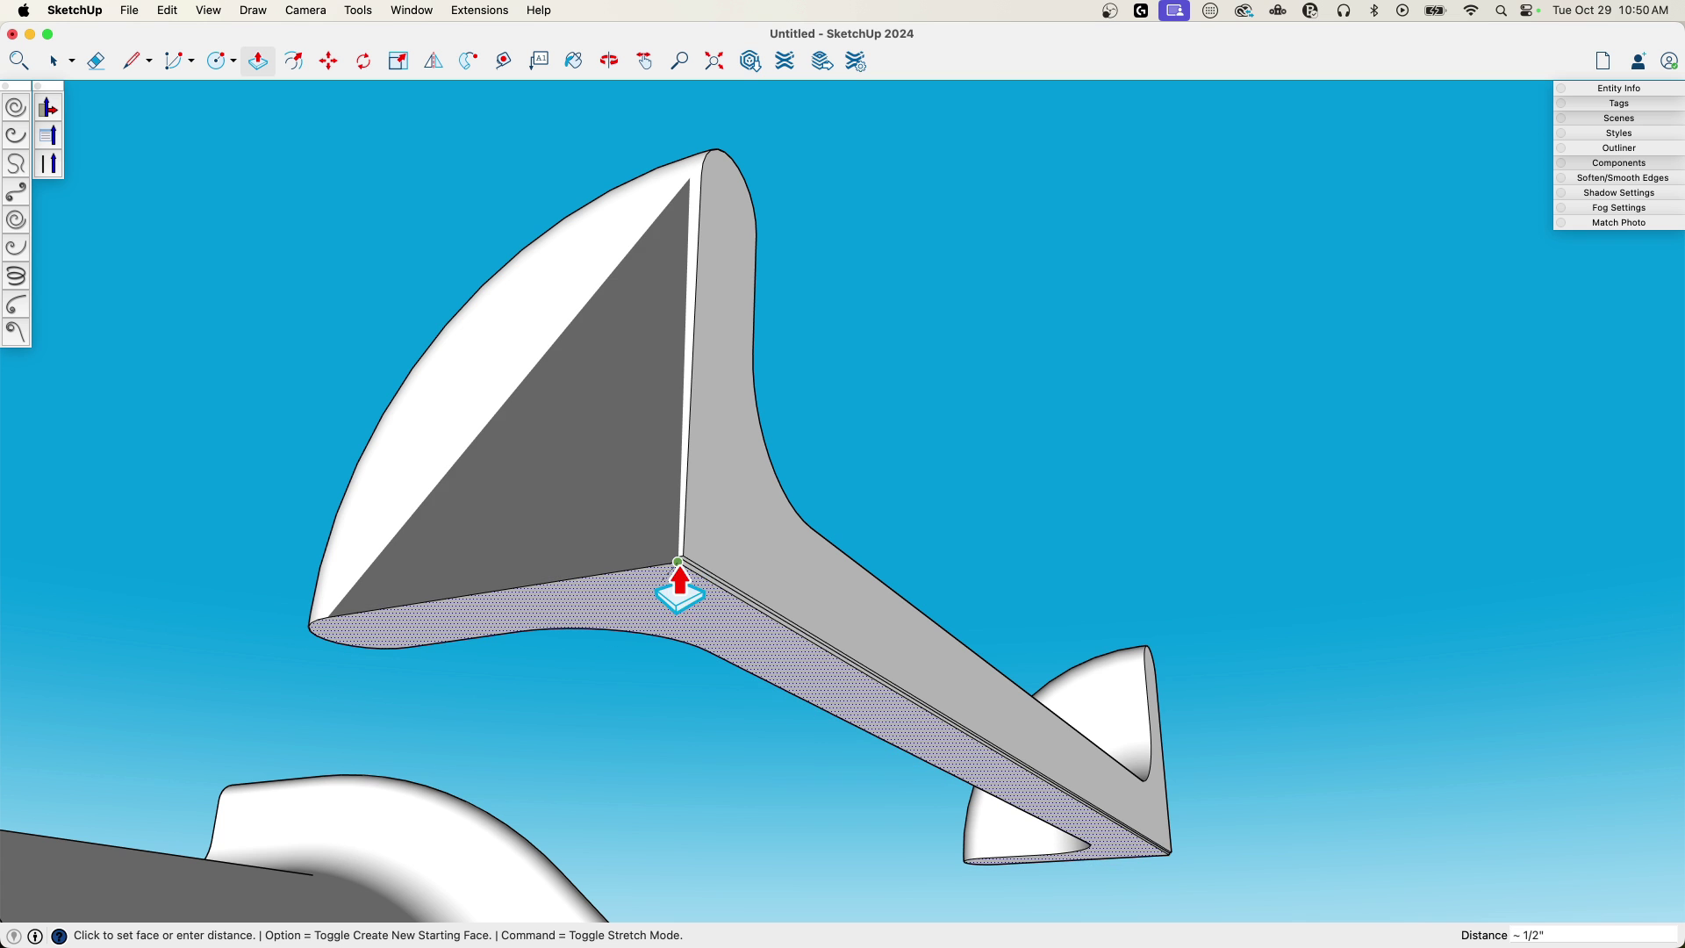
{"action": "left_click", "coordinate": [679, 604]}
{"action": "scroll", "coordinate": [734, 590], "scroll_direction": "up", "scroll_amount": 5}
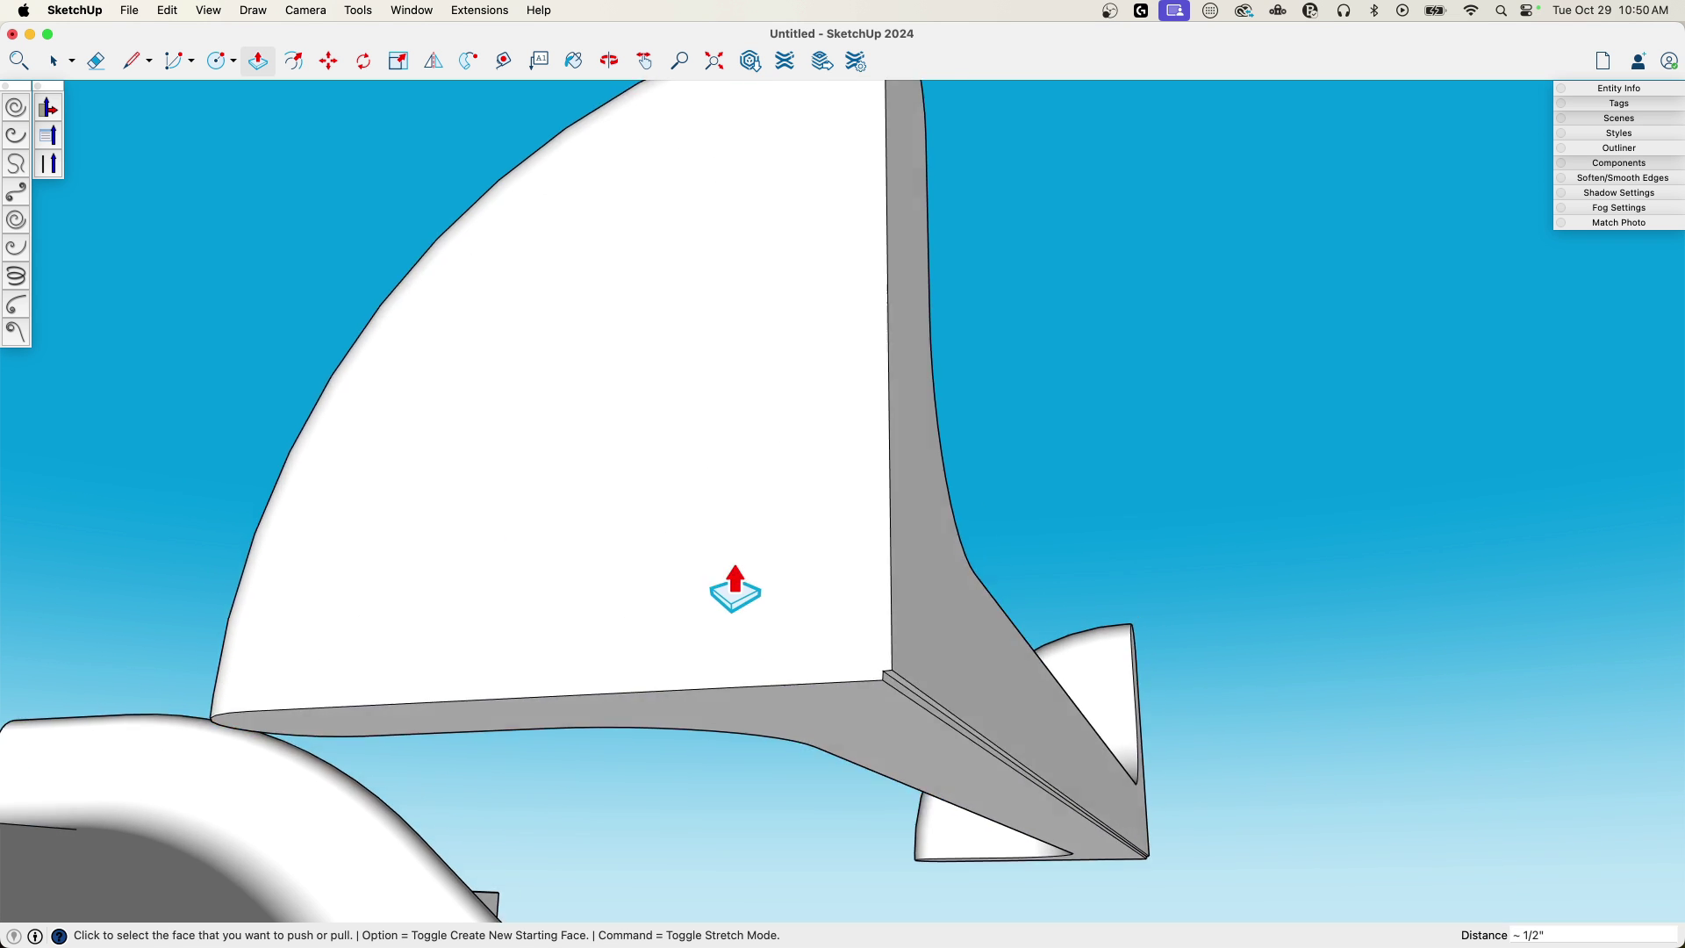
- Select all connected geometry of the rounded end piece and make it a group
{"action": "key", "text": "space"}
{"action": "triple_click", "coordinate": [843, 662]}
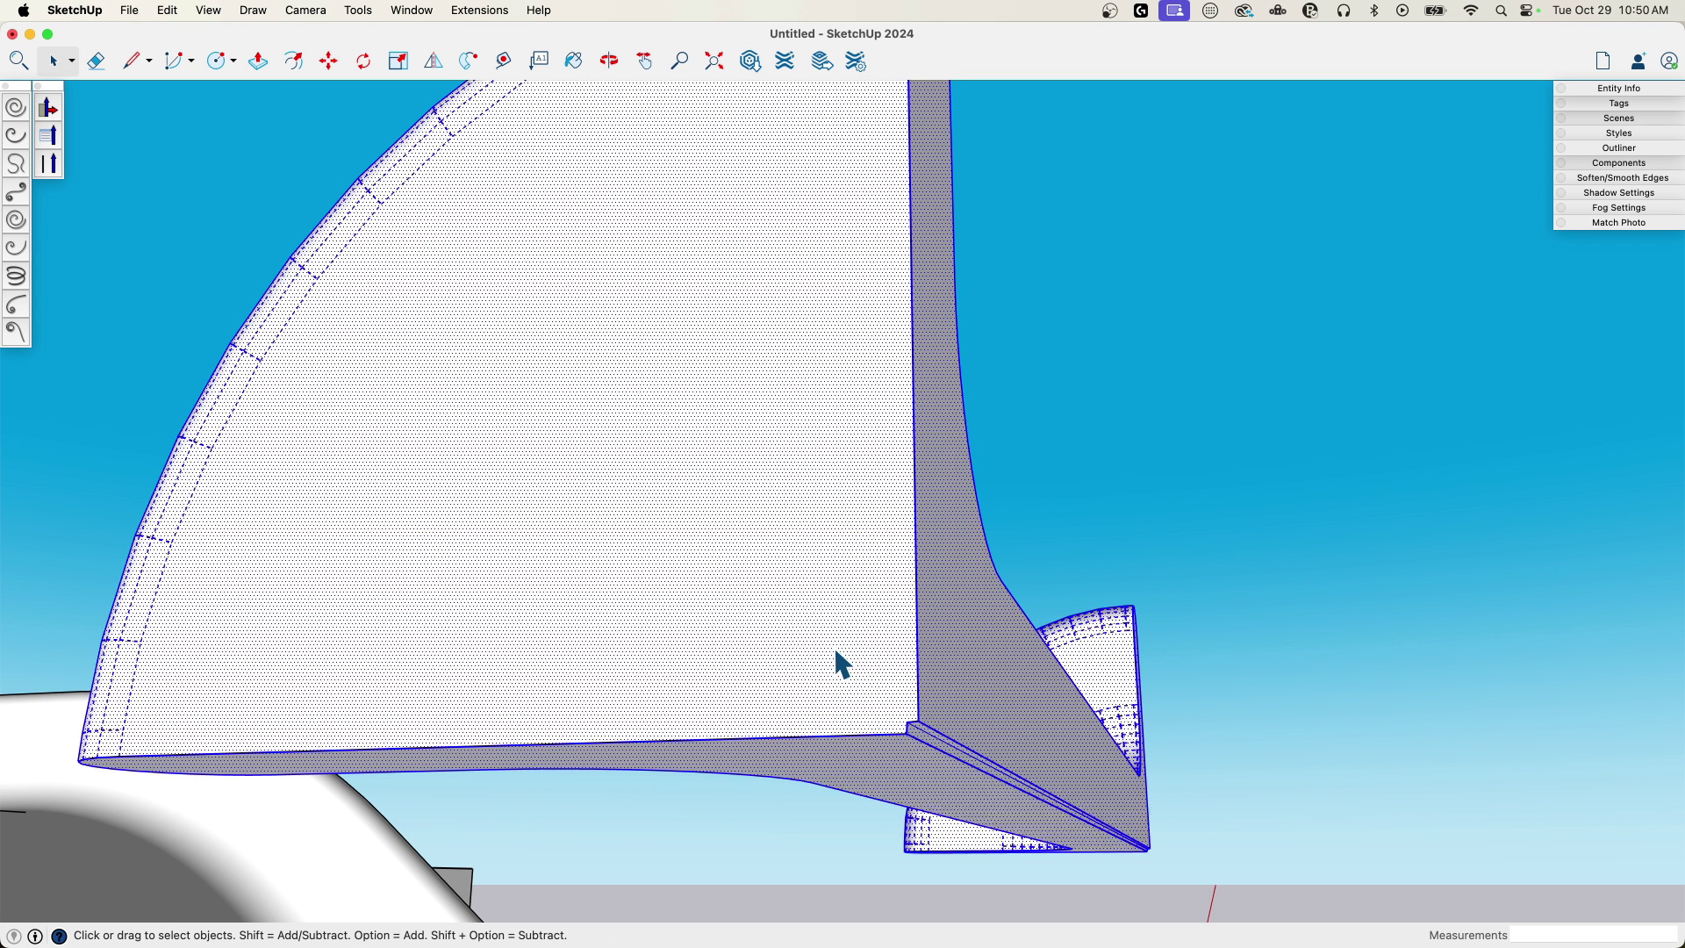
{"action": "right_click", "coordinate": [843, 662]}
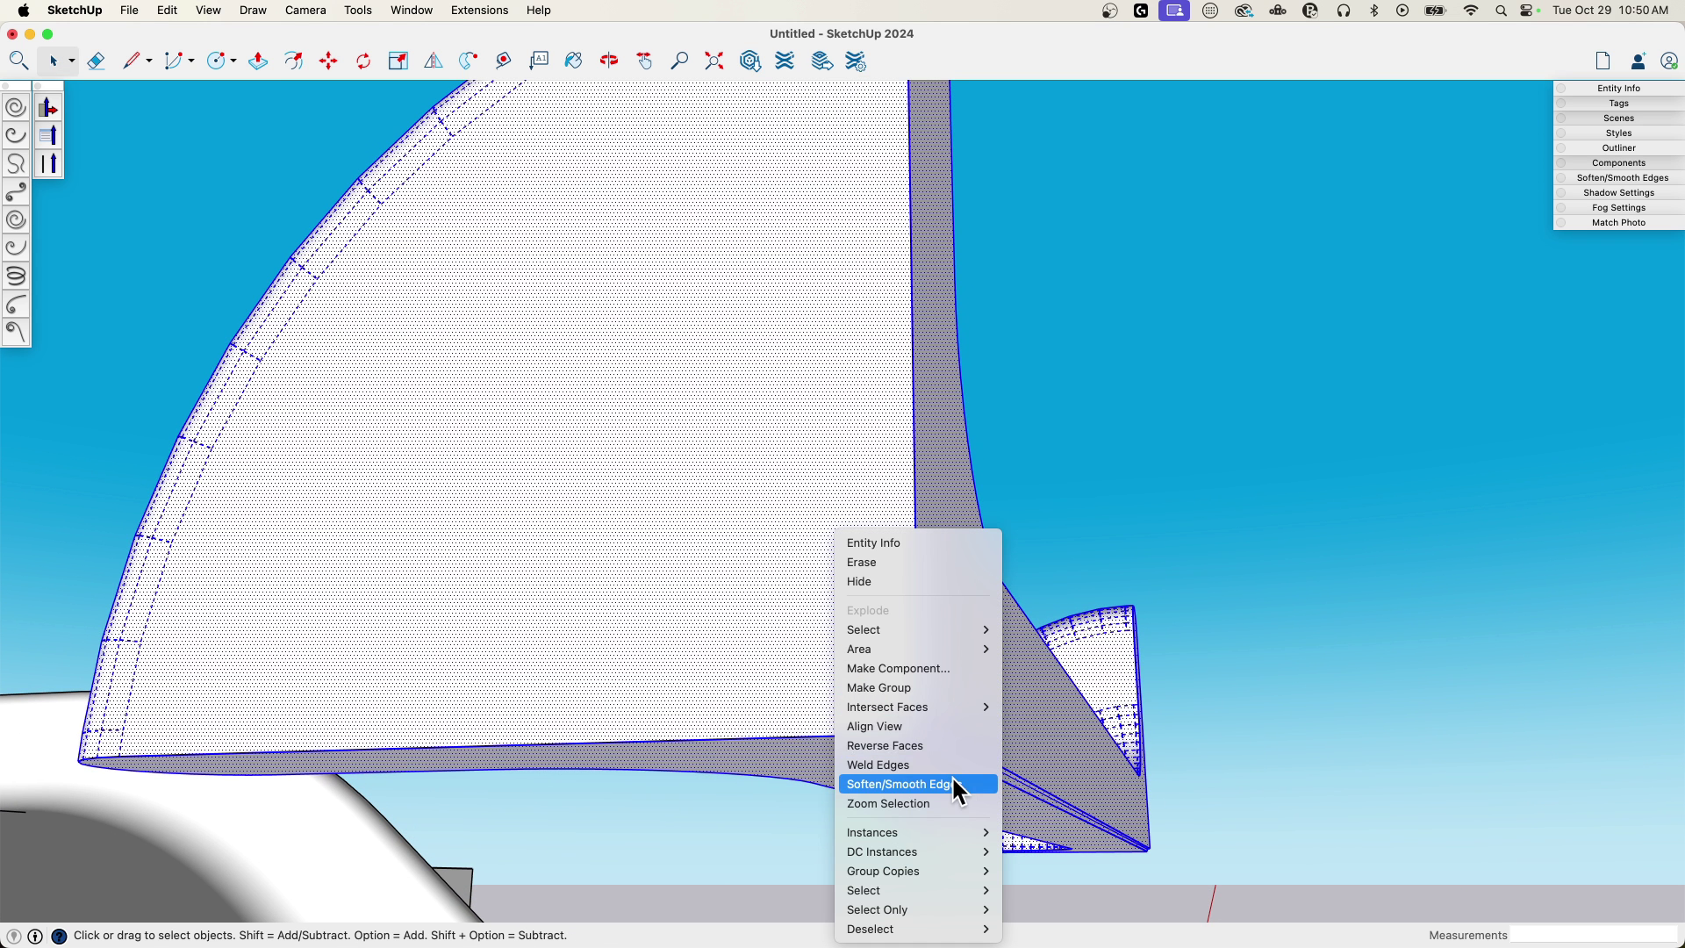
{"action": "left_click", "coordinate": [920, 688]}
- Move the grouped end piece by its lower corner onto the matching lower corner of the slide's top end
{"action": "scroll", "coordinate": [917, 702], "scroll_direction": "up", "scroll_amount": 5}
{"action": "key", "text": "m"}
{"action": "middle_click_drag", "start_coordinate": [910, 705], "coordinate": [927, 683]}
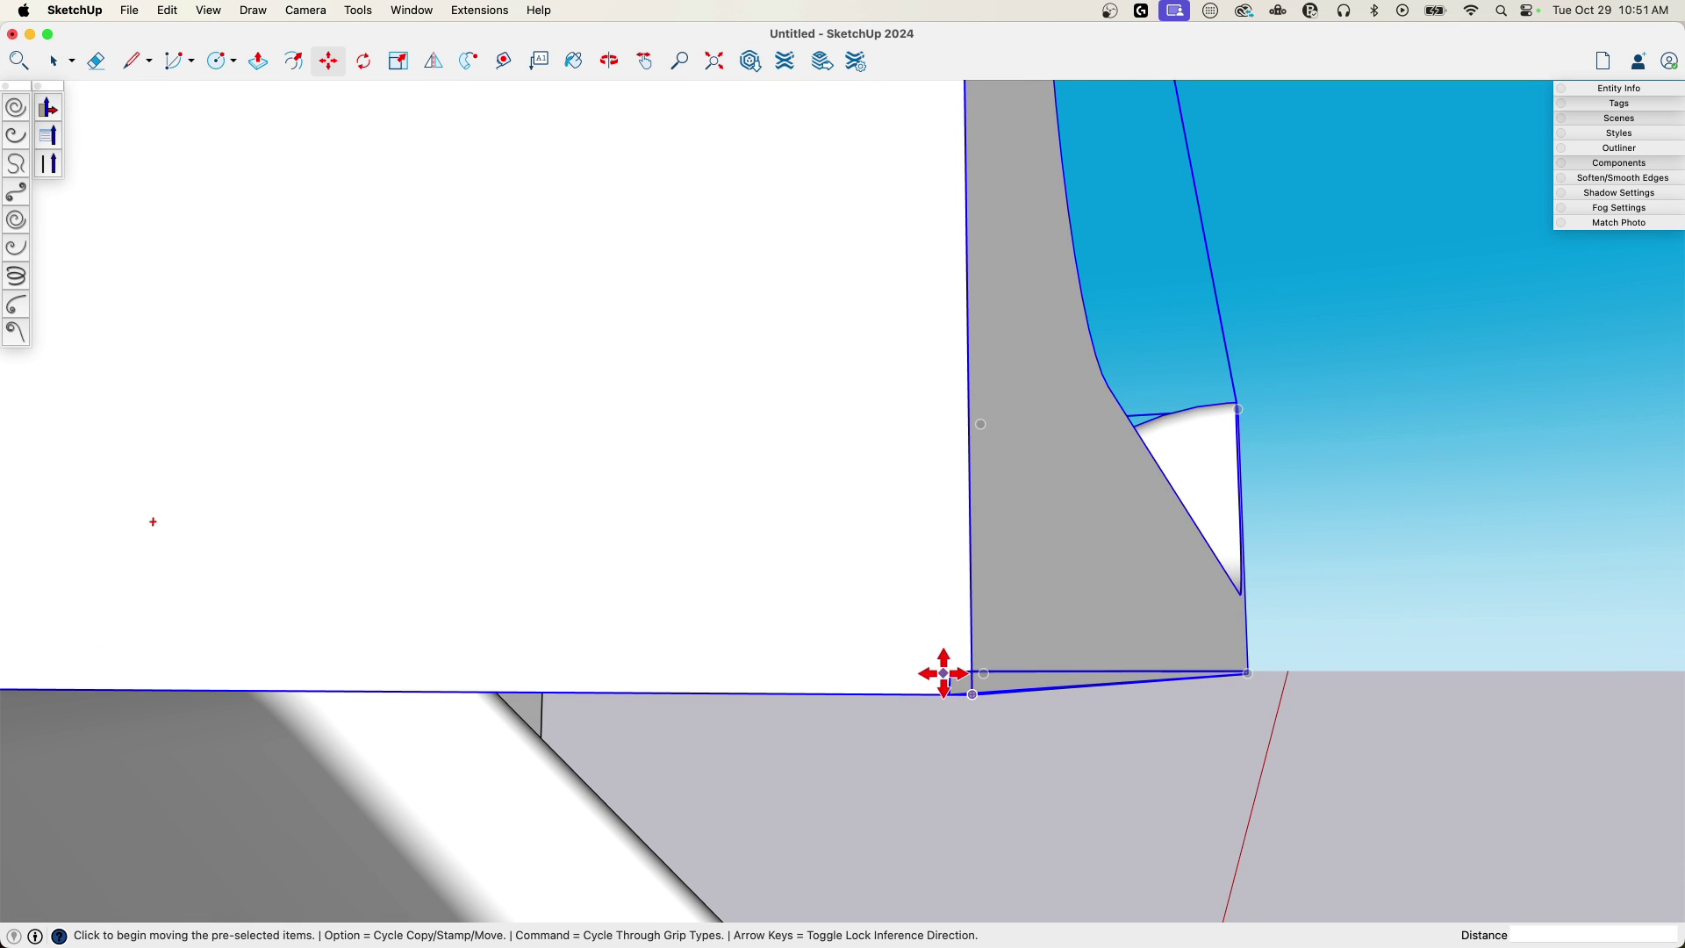
{"action": "left_click", "coordinate": [948, 673]}
{"action": "scroll", "coordinate": [878, 650], "scroll_direction": "down", "scroll_amount": 6}
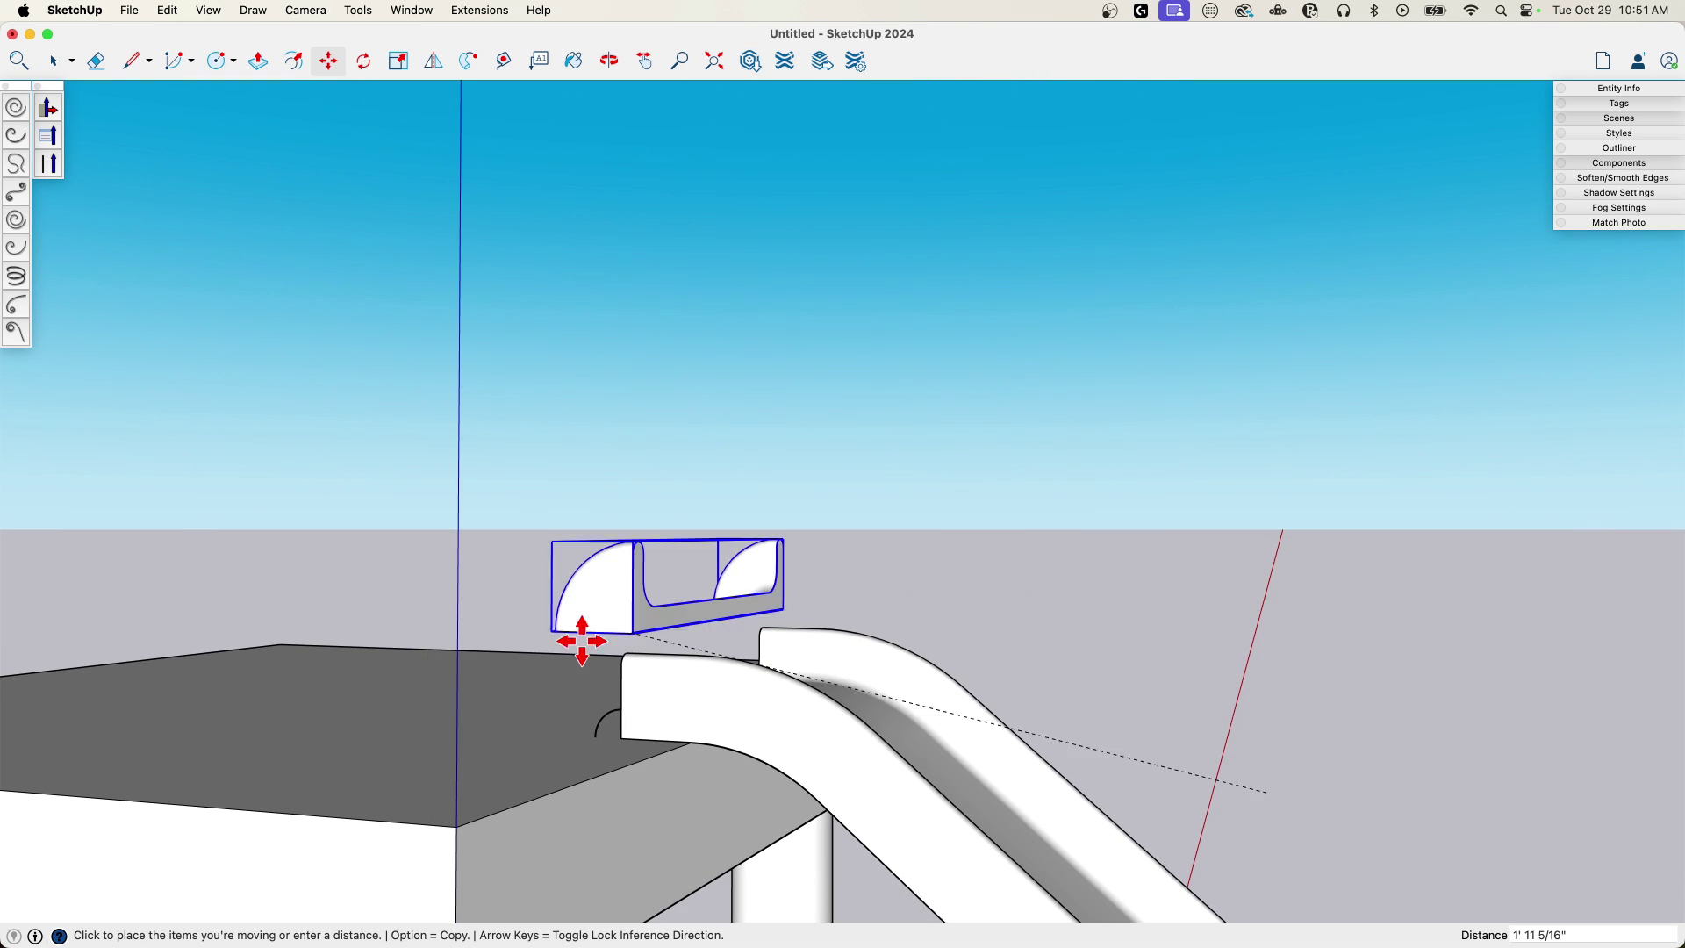
{"action": "scroll", "coordinate": [583, 726], "scroll_direction": "up", "scroll_amount": 4}
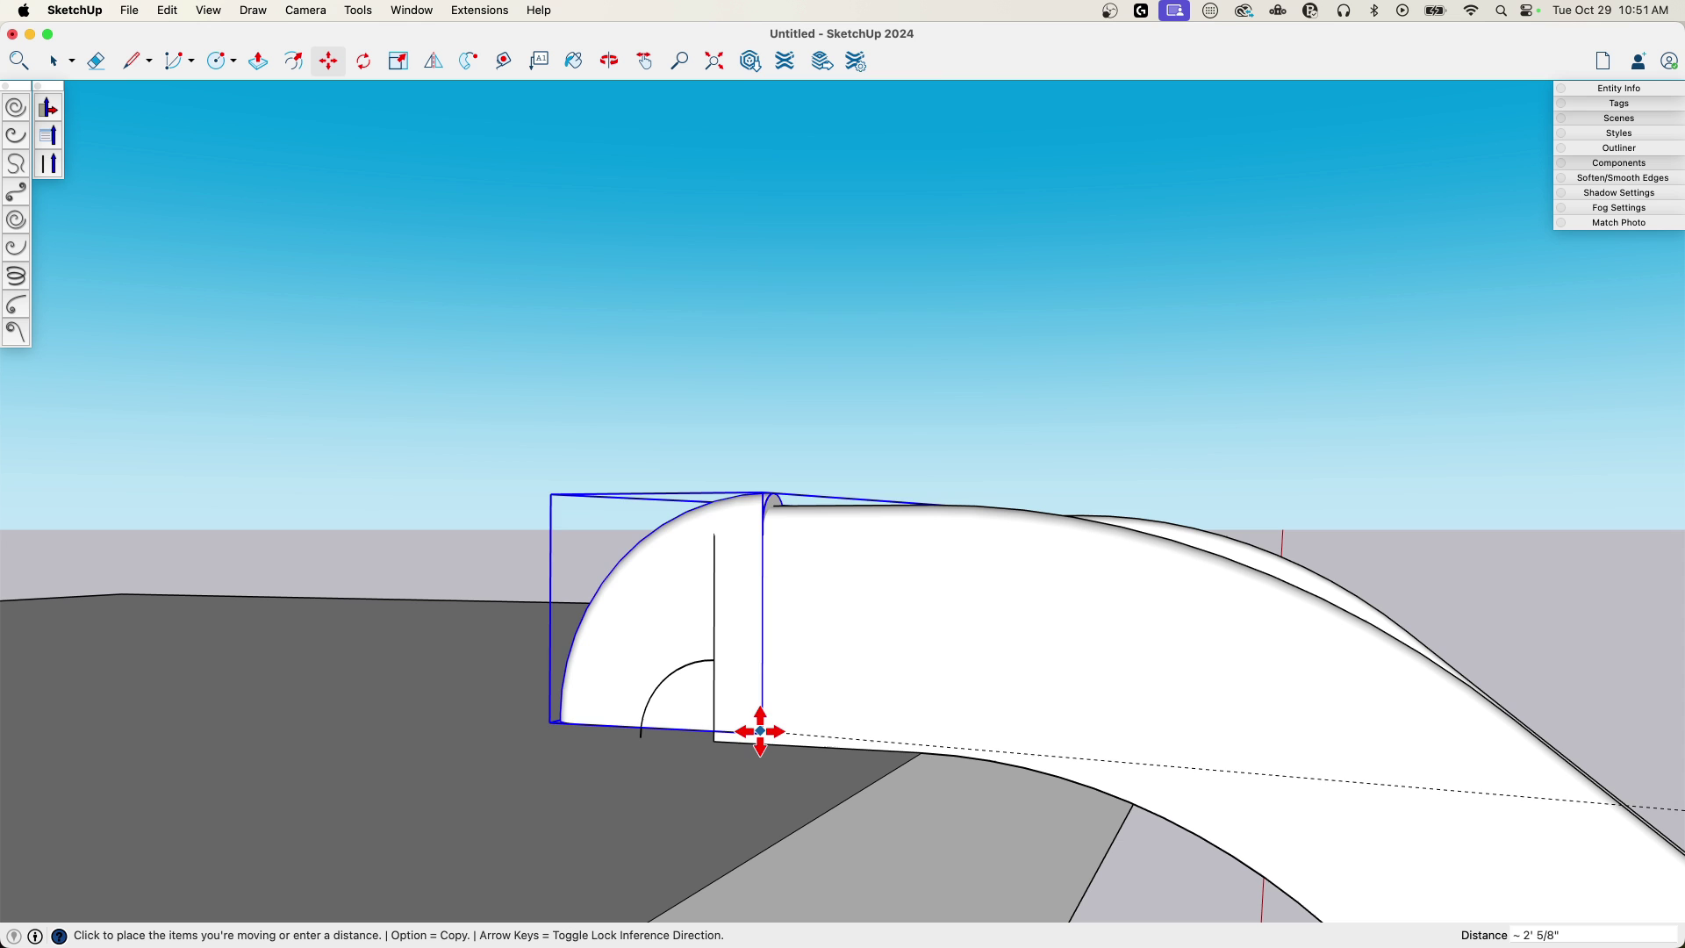
{"action": "left_click", "coordinate": [715, 739]}
{"action": "key", "text": "space"}
- Erase the leftover arc beside the slide's top end on the platform
{"action": "mouse_move", "coordinate": [655, 703]}
{"action": "middle_mouse_down"}
{"action": "mouse_move", "coordinate": [739, 881]}
{"action": "mouse_move", "coordinate": [820, 833]}
{"action": "middle_mouse_up"}
{"action": "key", "text": "e"}
{"action": "left_click", "coordinate": [817, 850]}
{"action": "key", "text": "space"}
- Nudge the grouped end piece so that it sits flush against the slide's end face
{"action": "scroll", "coordinate": [899, 464], "scroll_direction": "up", "scroll_amount": 3}
{"action": "mouse_move", "coordinate": [898, 463]}
{"action": "middle_mouse_down"}
{"action": "mouse_move", "coordinate": [877, 418]}
{"action": "mouse_move", "coordinate": [795, 518]}
{"action": "mouse_move", "coordinate": [749, 729]}
{"action": "mouse_move", "coordinate": [746, 669]}
{"action": "mouse_move", "coordinate": [726, 703]}
{"action": "mouse_move", "coordinate": [608, 550]}
{"action": "mouse_move", "coordinate": [666, 471]}
{"action": "mouse_move", "coordinate": [586, 345]}
{"action": "middle_mouse_up"}
{"action": "scroll", "coordinate": [875, 419], "scroll_direction": "down", "scroll_amount": 3}
{"action": "scroll", "coordinate": [748, 727], "scroll_direction": "up", "scroll_amount": 2}
{"action": "scroll", "coordinate": [748, 729], "scroll_direction": "up", "scroll_amount": 1}
{"action": "key", "text": "m"}
{"action": "left_click", "coordinate": [715, 654]}
{"action": "left_click", "coordinate": [725, 655]}
{"action": "key", "text": "space"}
- Select all connected geometry of the long slide and make it a group
{"action": "scroll", "coordinate": [713, 693], "scroll_direction": "down", "scroll_amount": 3}
{"action": "scroll", "coordinate": [607, 550], "scroll_direction": "down", "scroll_amount": 2}
{"action": "scroll", "coordinate": [639, 413], "scroll_direction": "down", "scroll_amount": 5}
{"action": "middle_click_drag", "start_coordinate": [639, 413], "coordinate": [640, 662]}
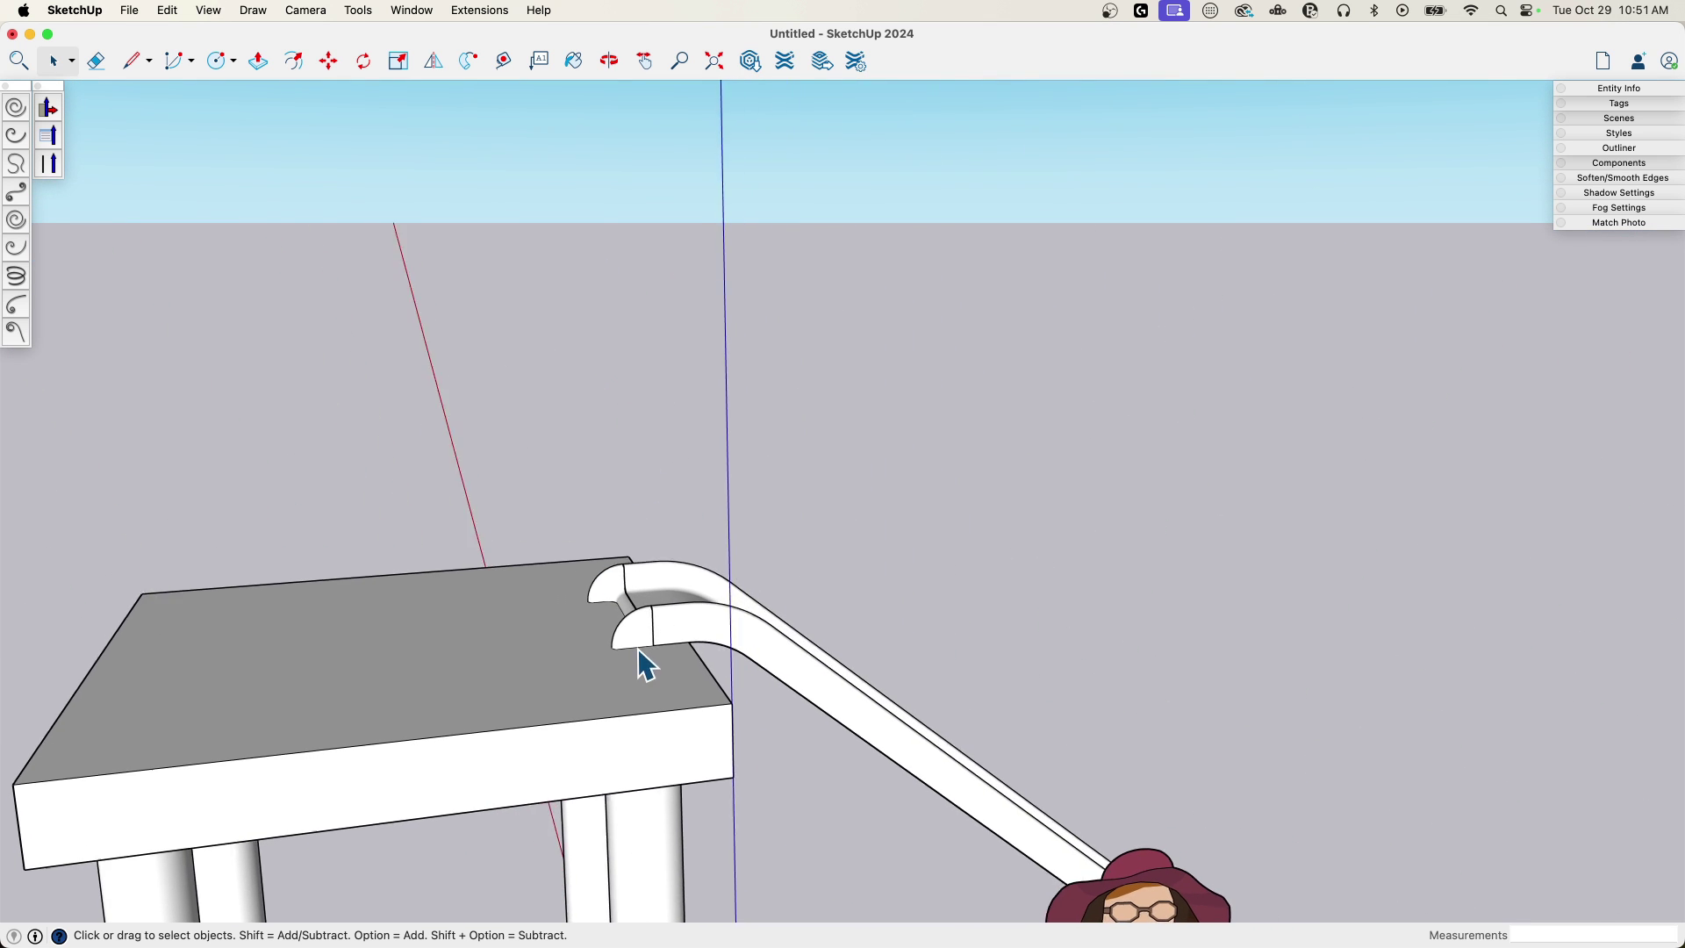
{"action": "triple_click", "coordinate": [698, 640]}
{"action": "right_click", "coordinate": [702, 646]}
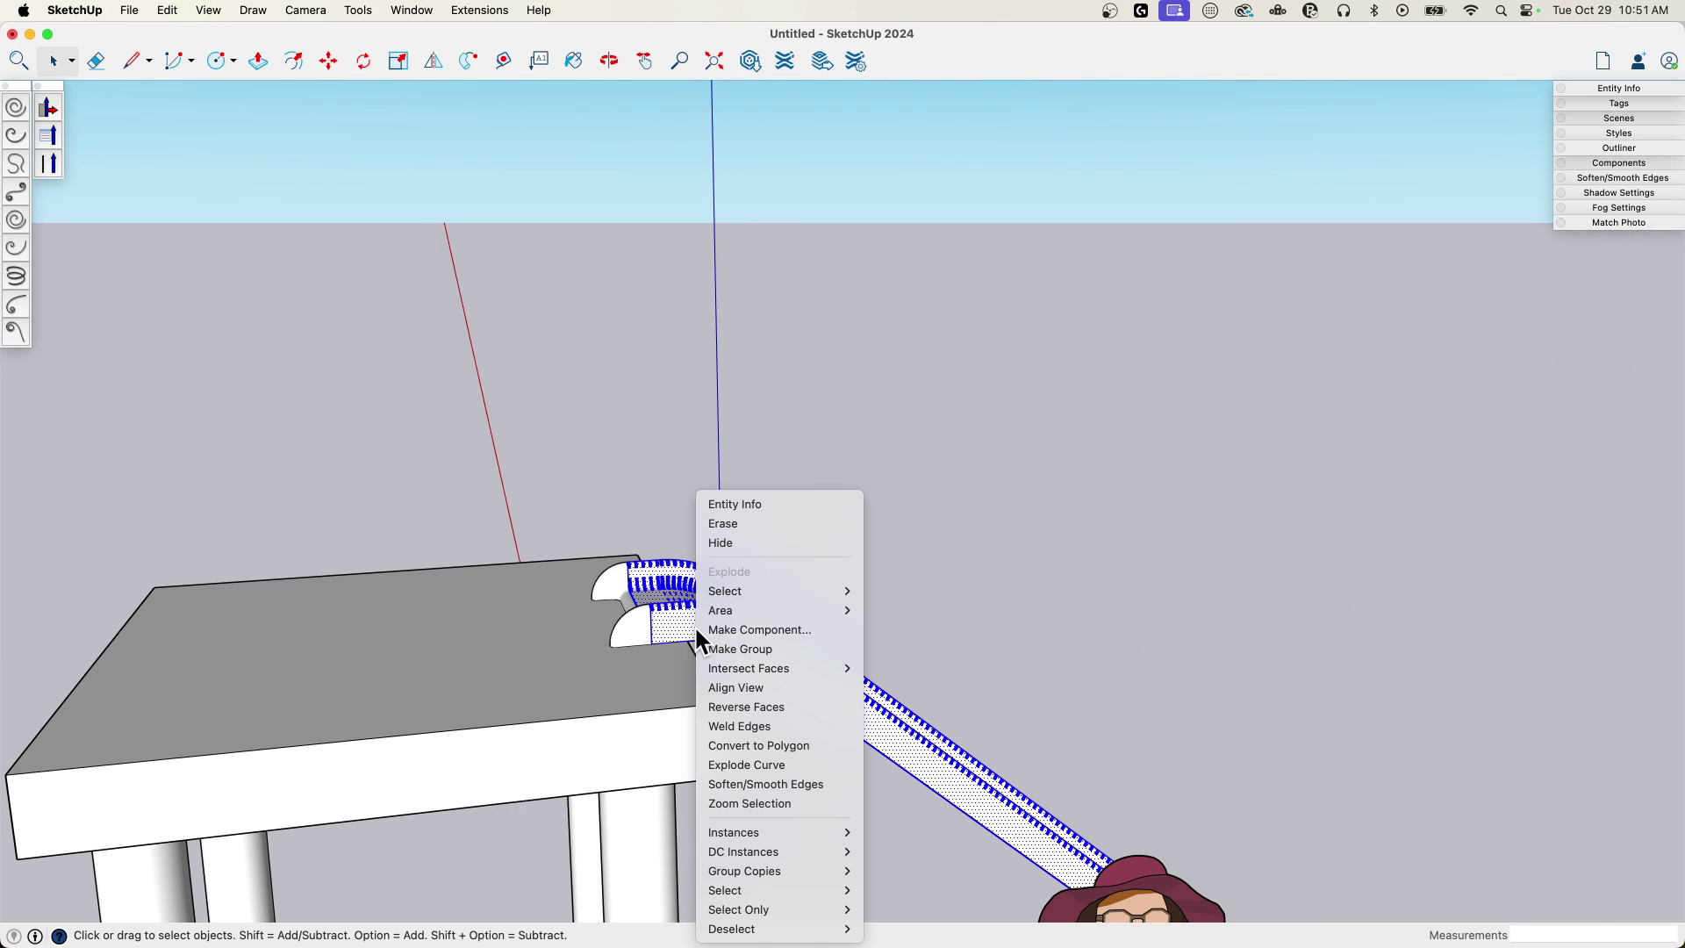
{"action": "left_click", "coordinate": [773, 648]}
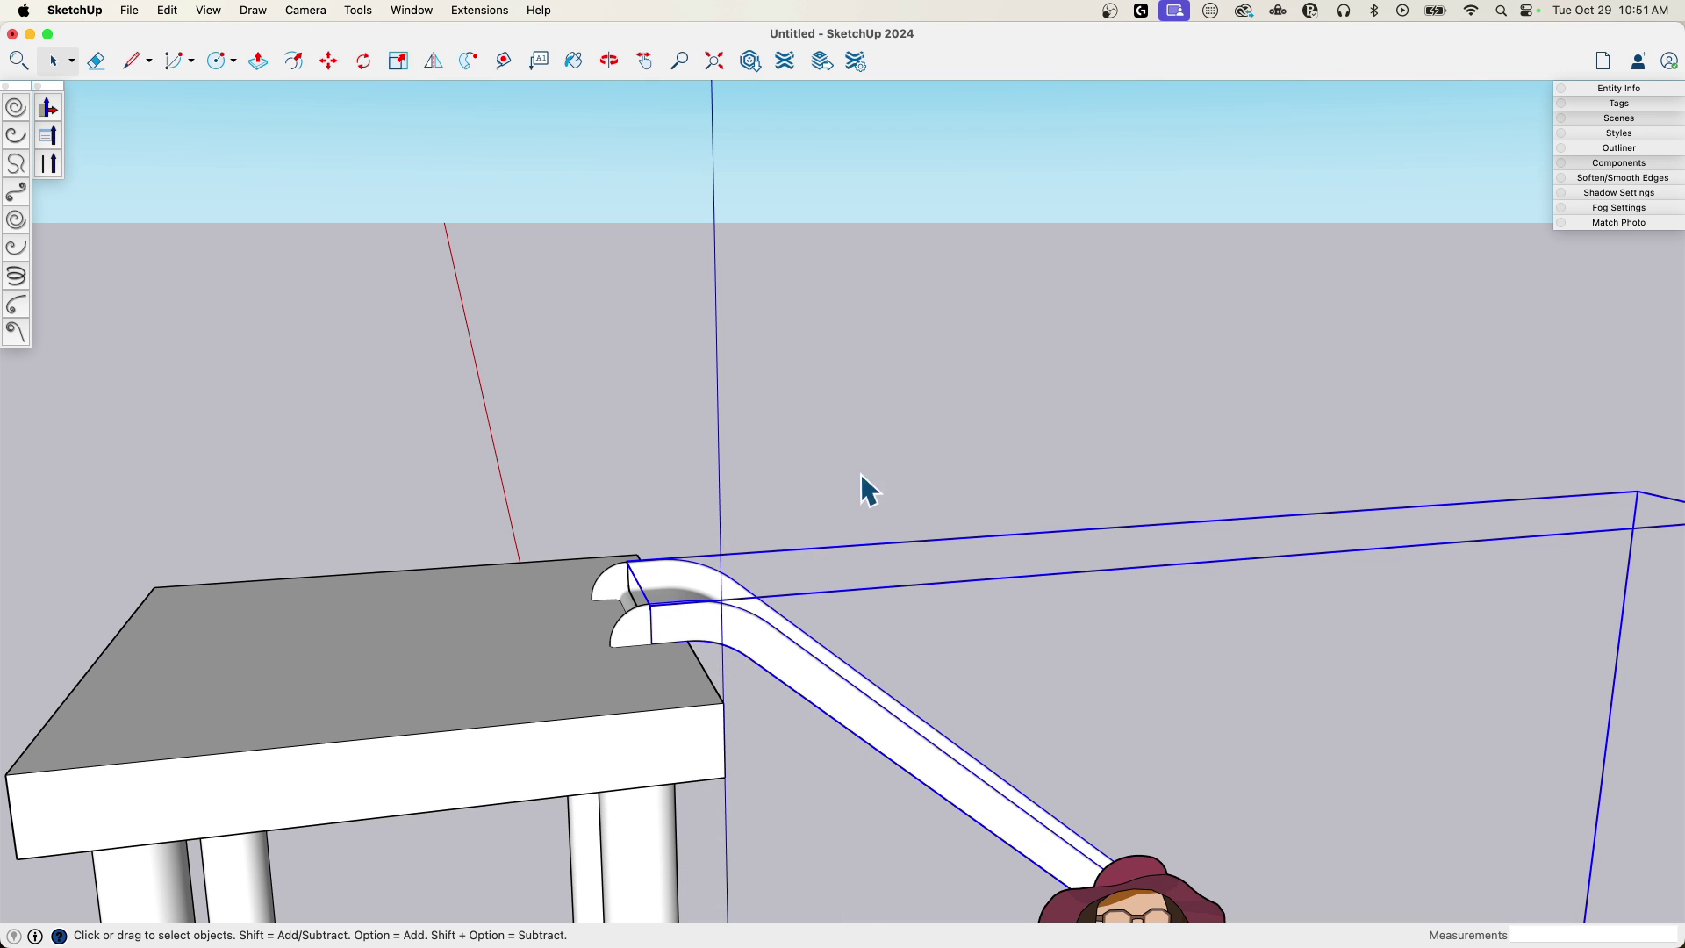
- Show Entity Info for the slide and end piece groups, and open the end piece group for editing
{"action": "left_click", "coordinate": [1623, 89]}
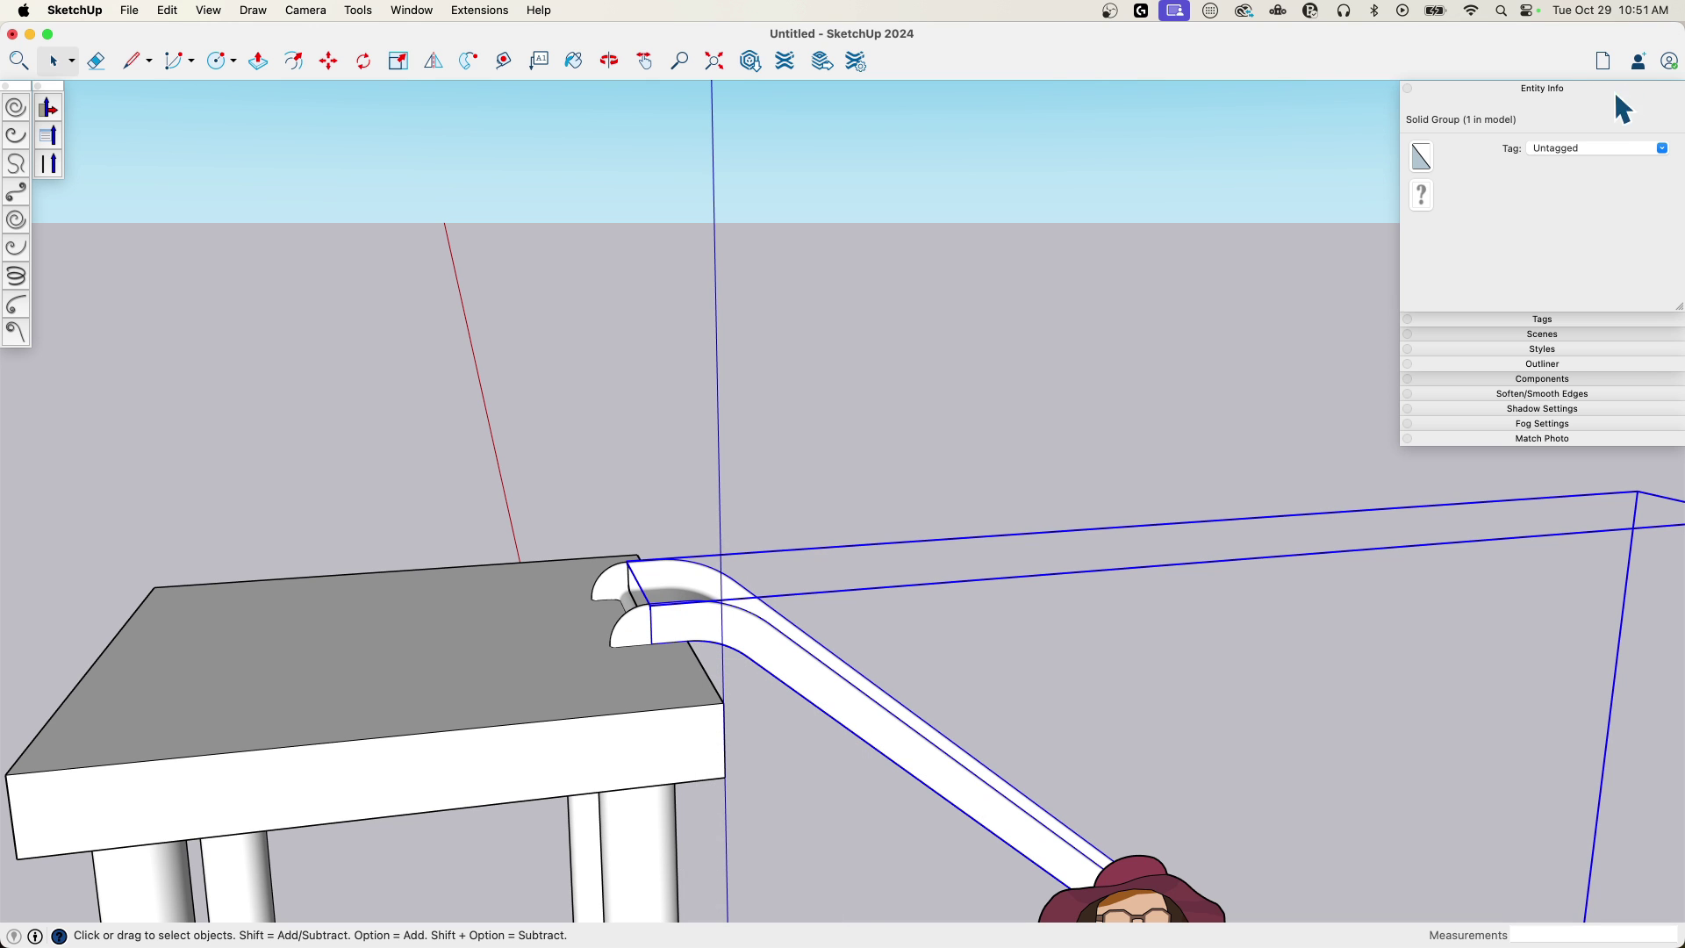
{"action": "left_click", "coordinate": [645, 650]}
{"action": "double_click", "coordinate": [648, 649]}
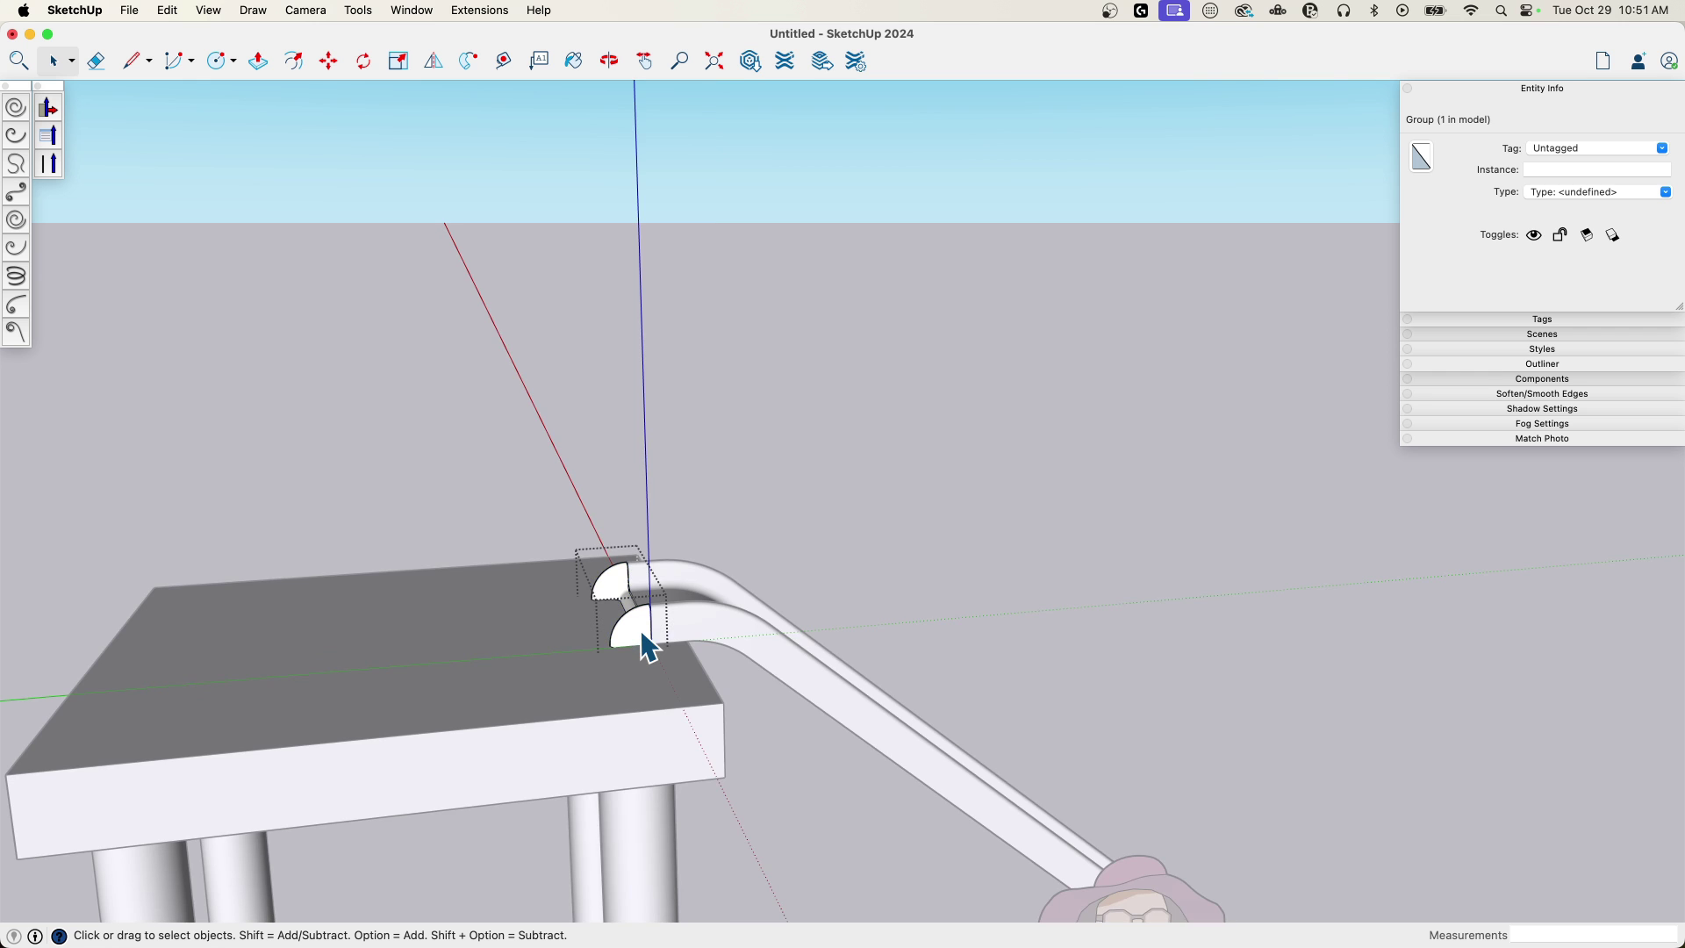
- Examine the end piece from below and from all sides for gaps or flaws that keep it from being a solid
{"action": "middle_click_drag", "start_coordinate": [643, 629], "coordinate": [1087, 573]}
{"action": "key", "text": "h"}
{"action": "scroll", "coordinate": [718, 614], "scroll_direction": "up", "scroll_amount": 6}
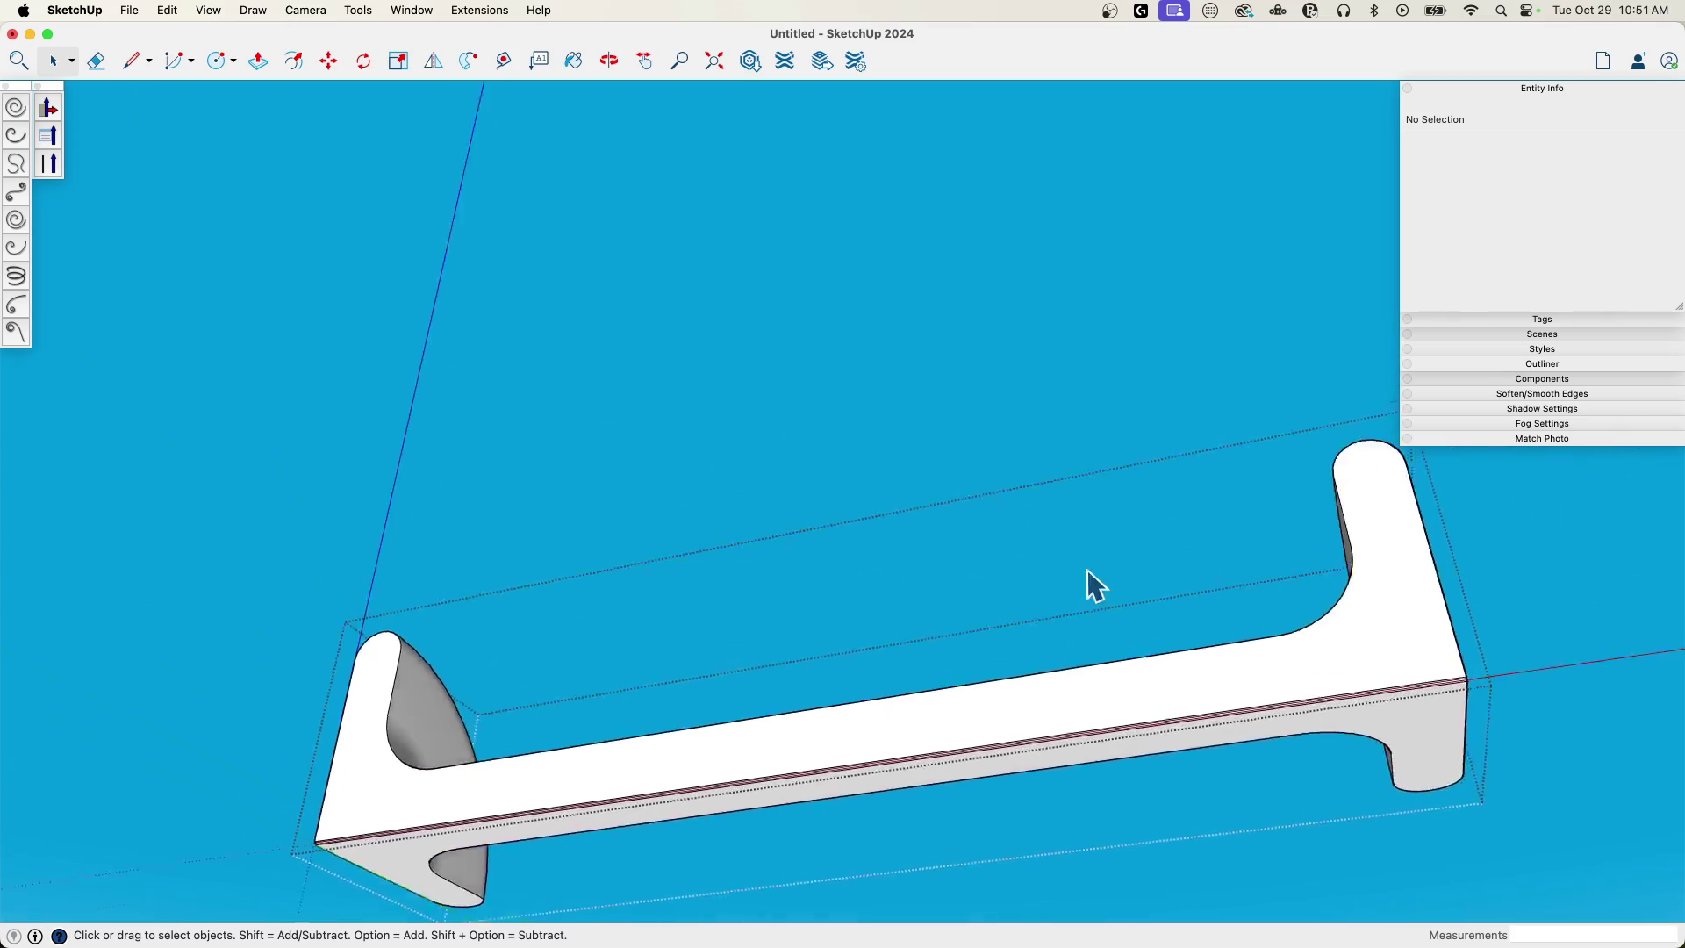
{"action": "scroll", "coordinate": [1087, 620], "scroll_direction": "up", "scroll_amount": 6}
{"action": "scroll", "coordinate": [1089, 692], "scroll_direction": "down", "scroll_amount": 5}
{"action": "scroll", "coordinate": [1088, 687], "scroll_direction": "up", "scroll_amount": 3}
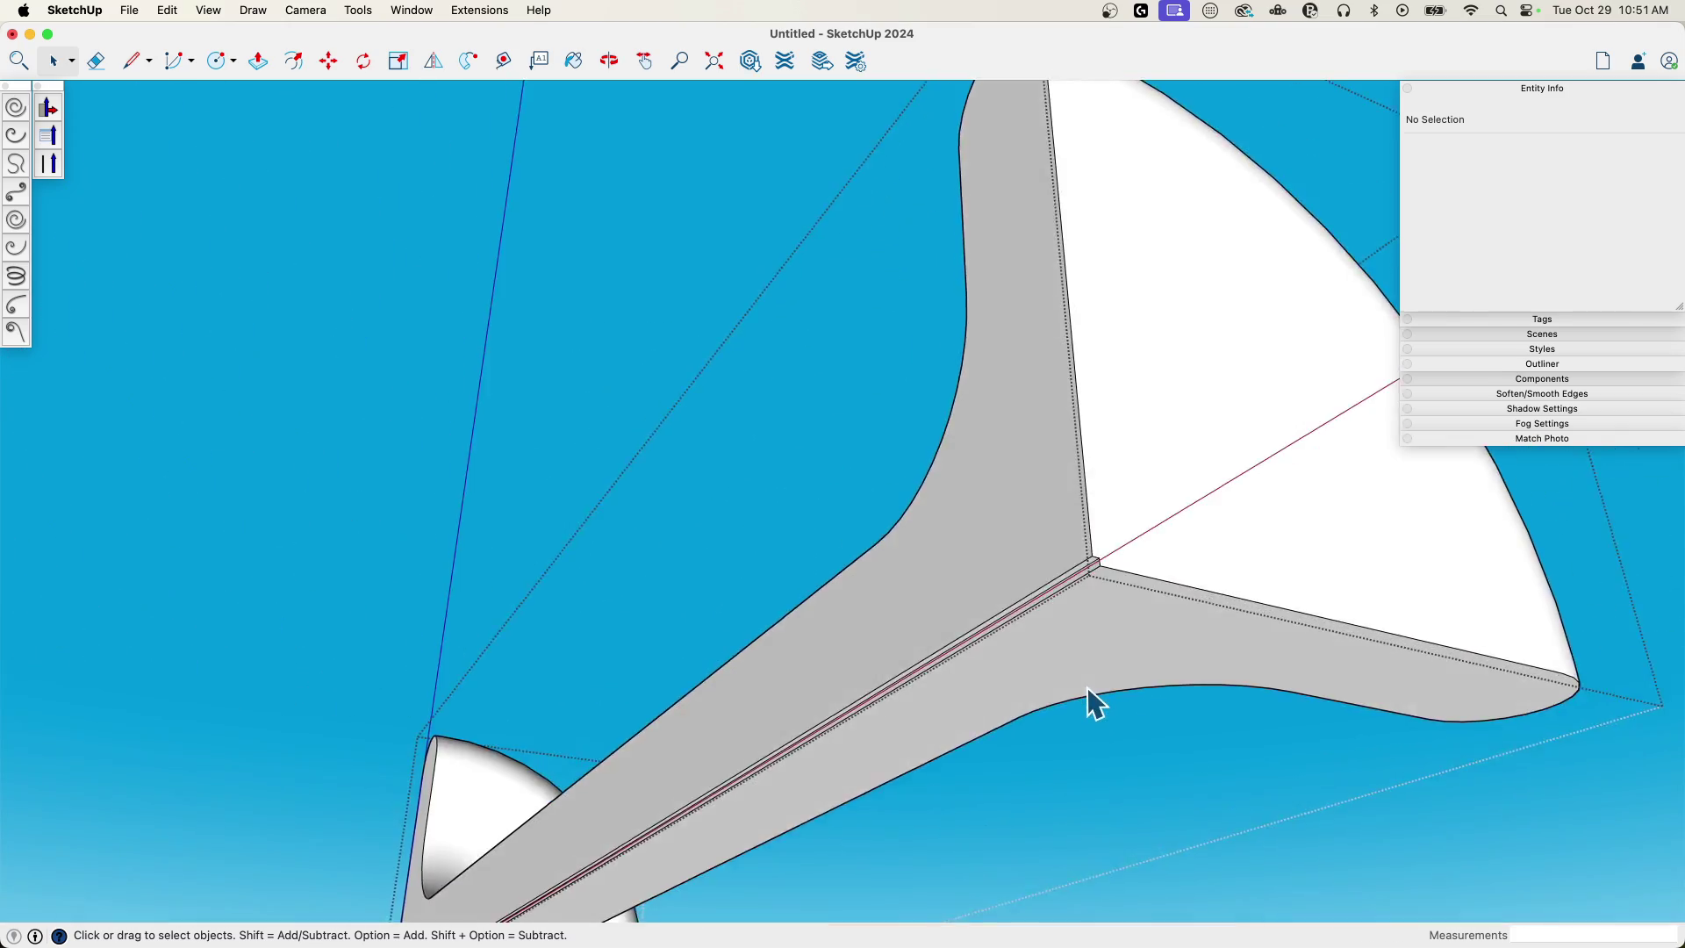
{"action": "middle_click_drag", "start_coordinate": [1088, 687], "coordinate": [196, 376]}
{"action": "scroll", "coordinate": [871, 672], "scroll_direction": "up", "scroll_amount": 5}
{"action": "scroll", "coordinate": [851, 653], "scroll_direction": "down", "scroll_amount": 6}
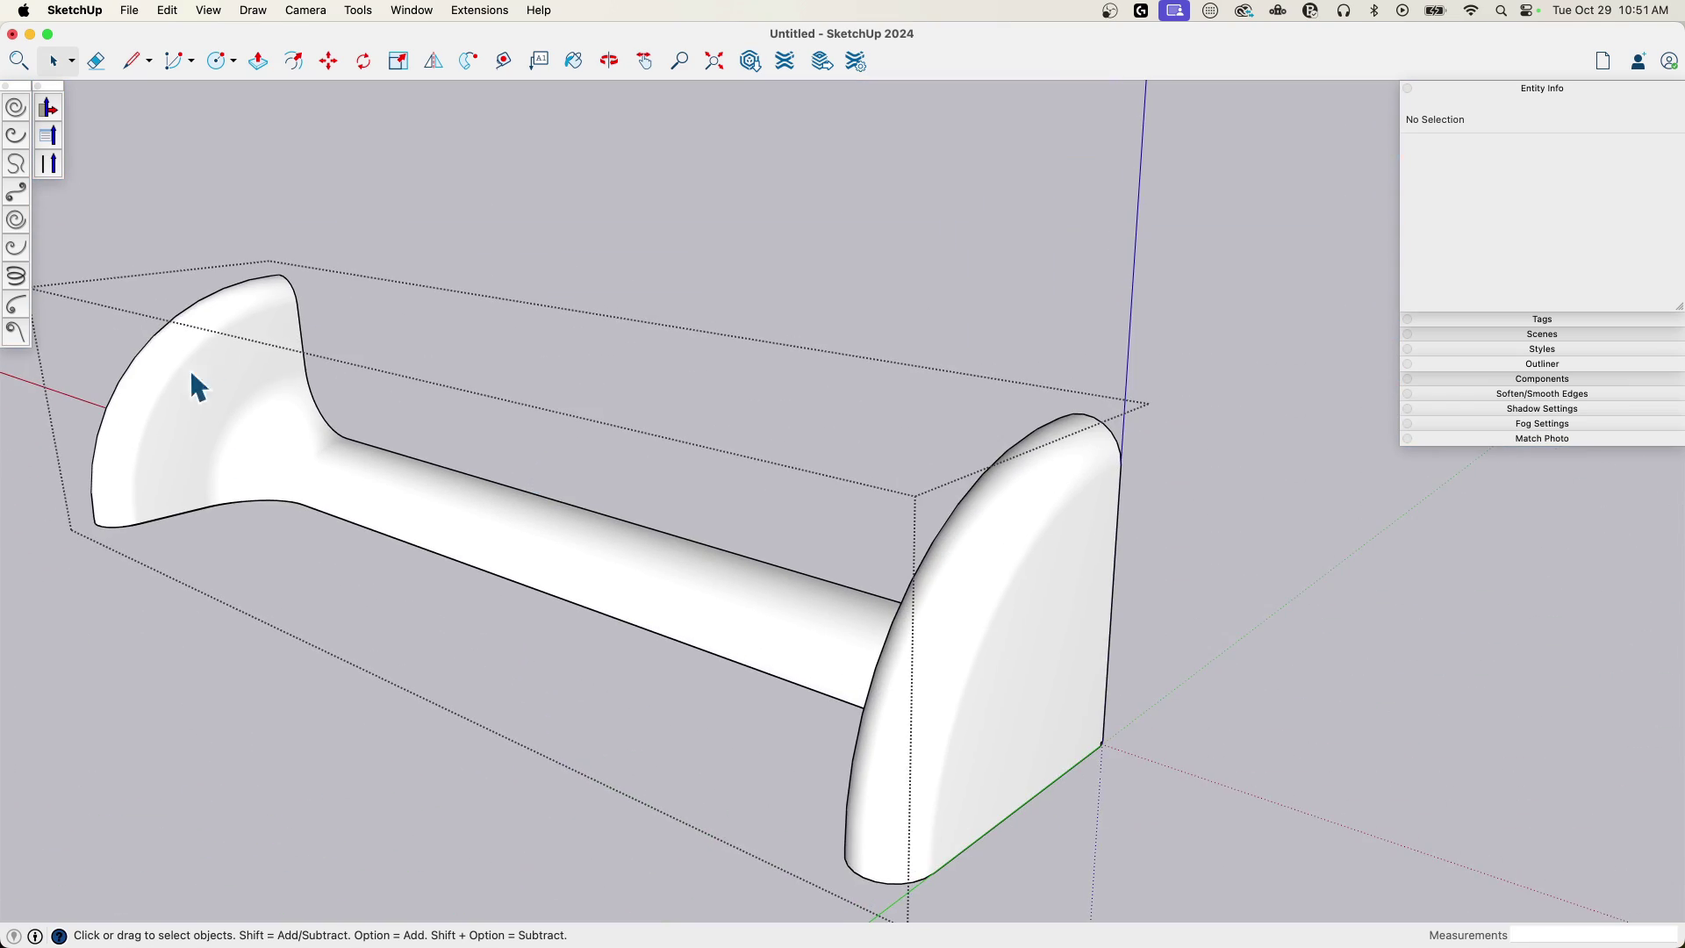
{"action": "middle_click_drag", "start_coordinate": [482, 493], "coordinate": [423, 520]}
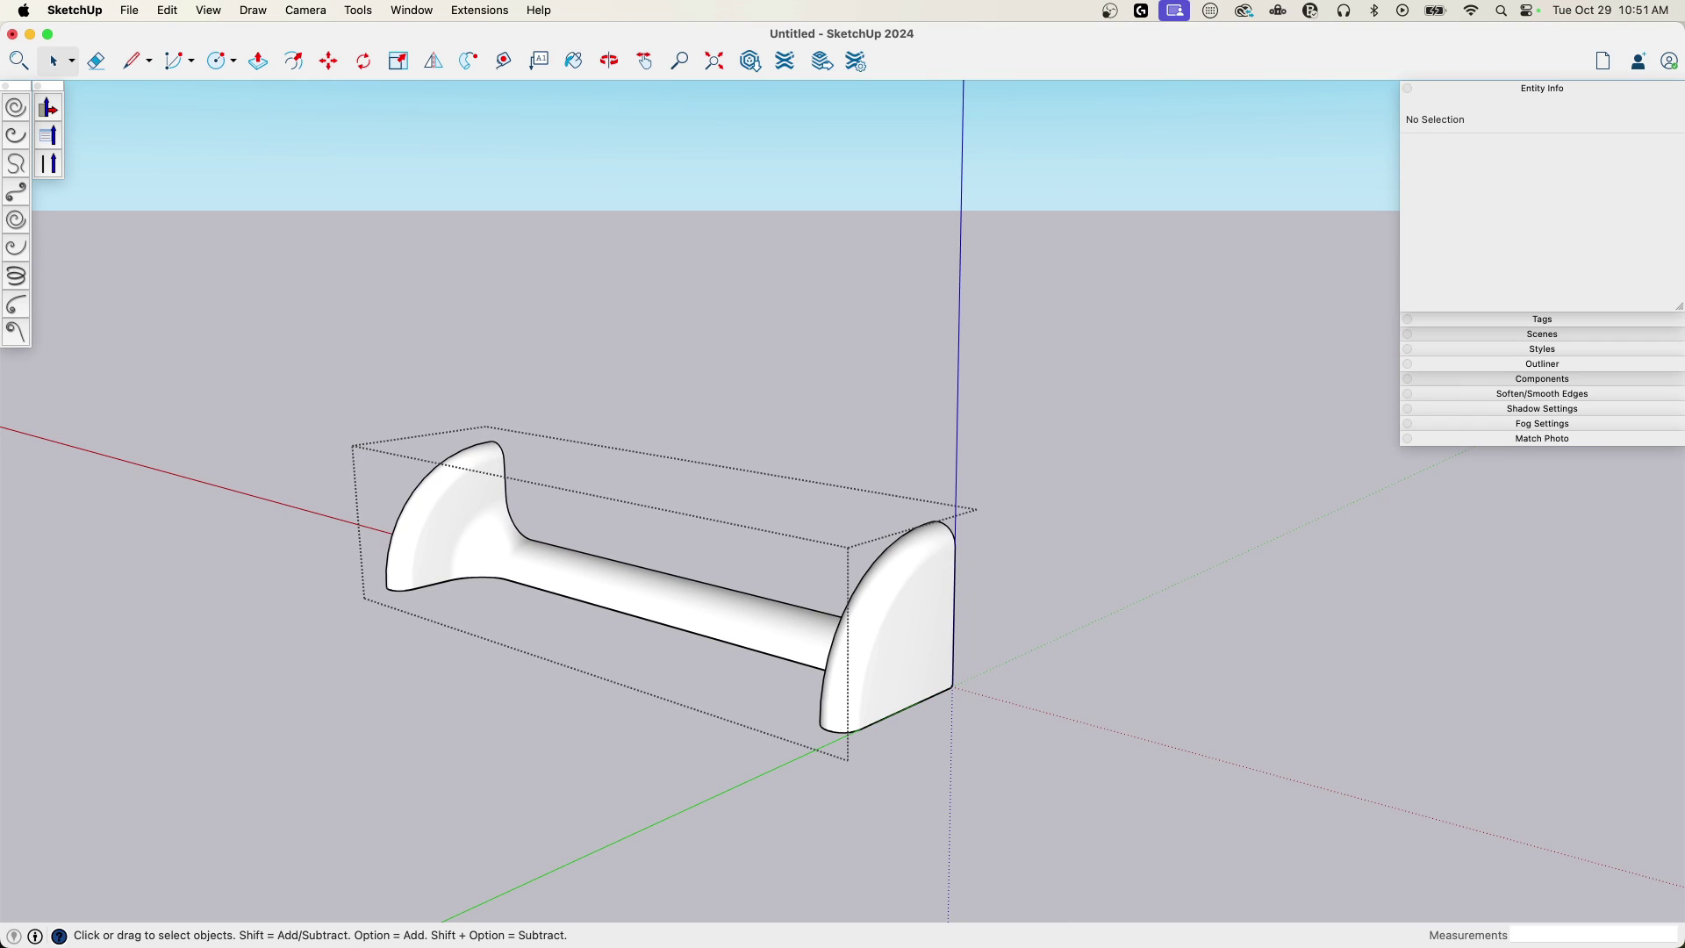
- Inspect the open end piece with Solid Inspector² for solidity errors
{"action": "left_click", "coordinate": [357, 11]}
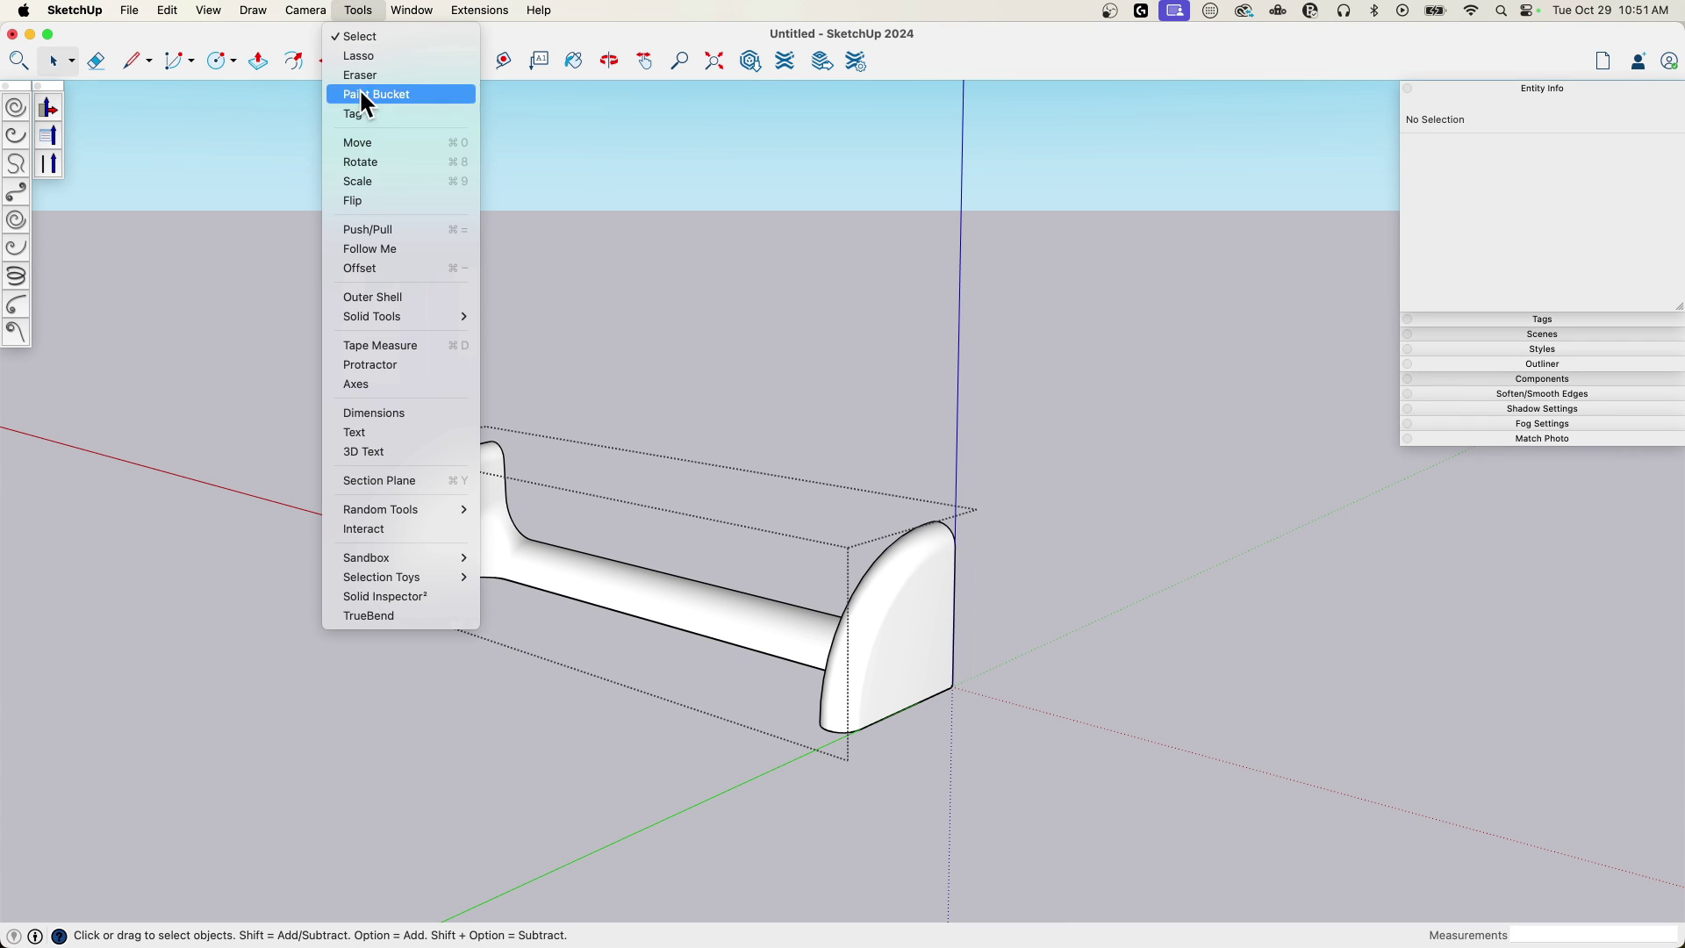
{"action": "left_click", "coordinate": [429, 603]}
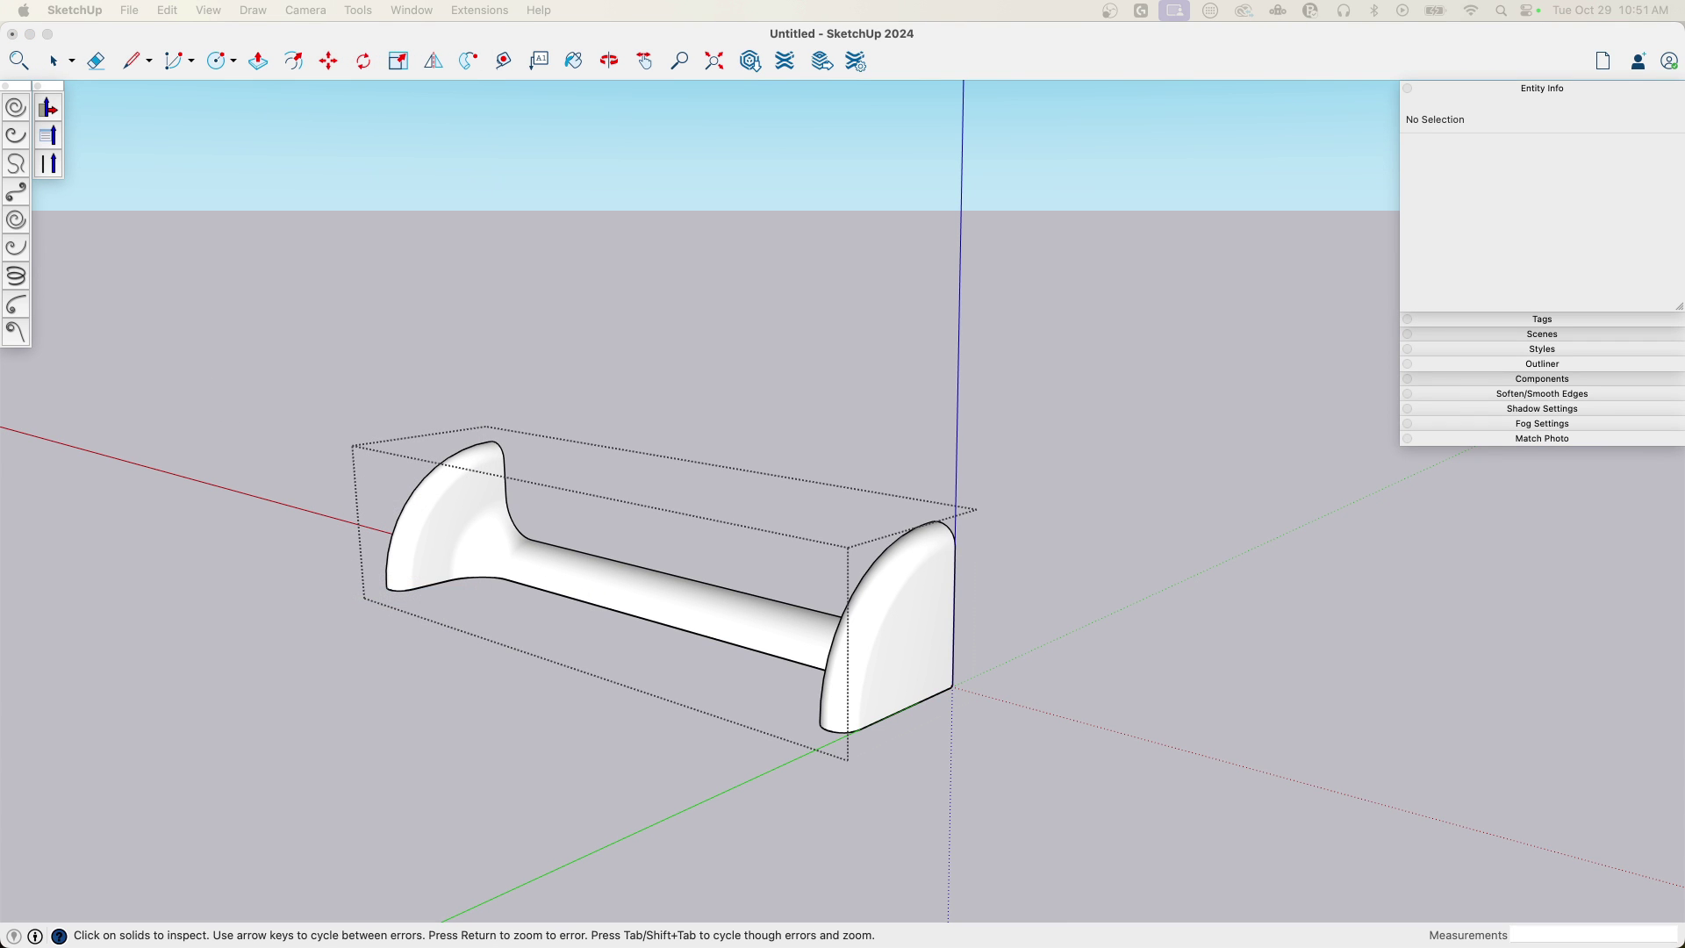
{"action": "left_click_drag", "start_coordinate": [886, 246], "coordinate": [1199, 183]}
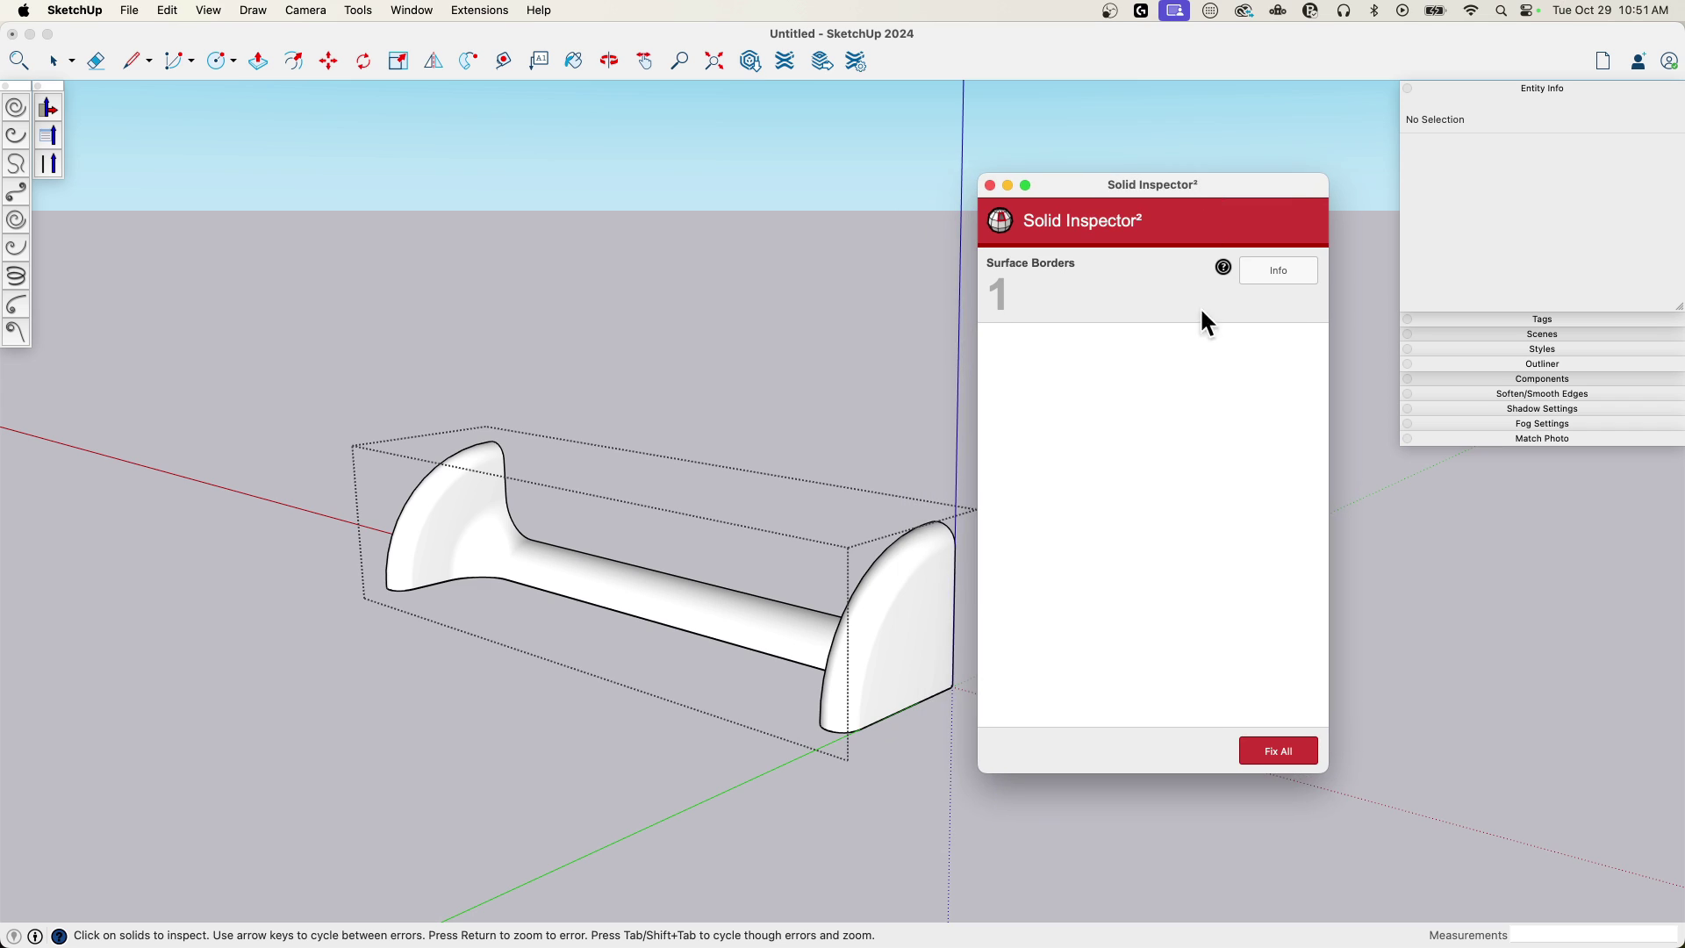
- Erase the short overshooting edges at the corner of the narrow notch under the end piece
{"action": "middle_click_drag", "start_coordinate": [922, 650], "coordinate": [546, 324]}
{"action": "scroll", "coordinate": [546, 324], "scroll_direction": "up", "scroll_amount": 3}
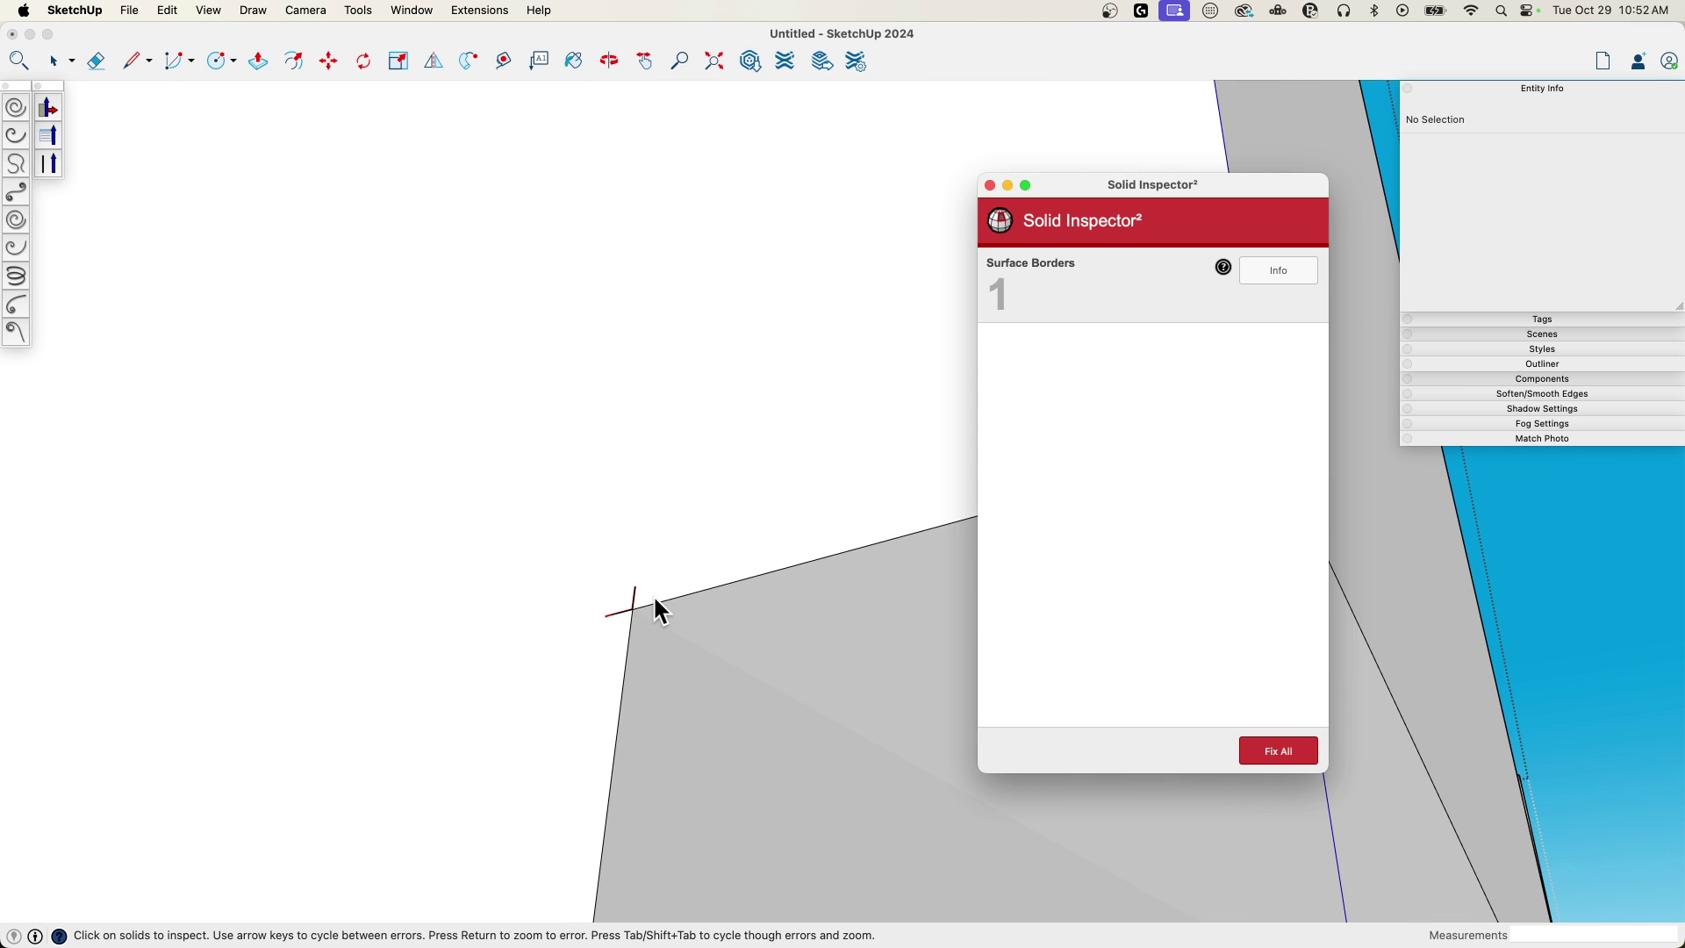
{"action": "key", "text": "e"}
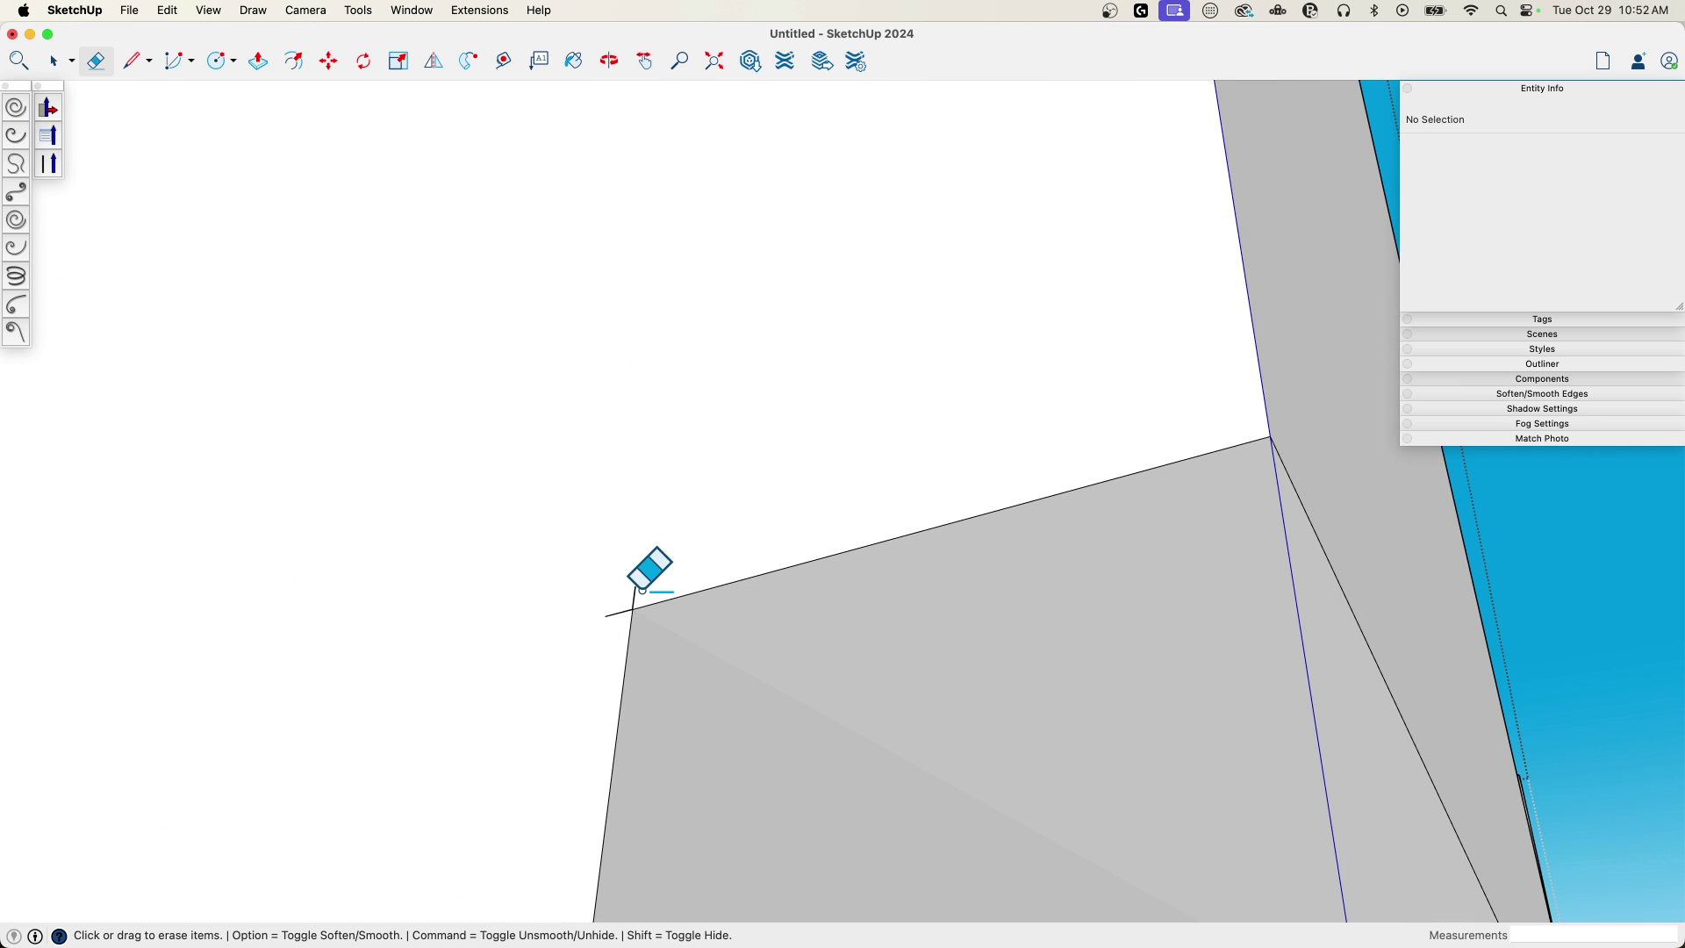
{"action": "left_click", "coordinate": [620, 612]}
- Draw an edge along the narrow notch from its inner corner to the far end, and erase the excess beyond that end
{"action": "key", "text": "l"}
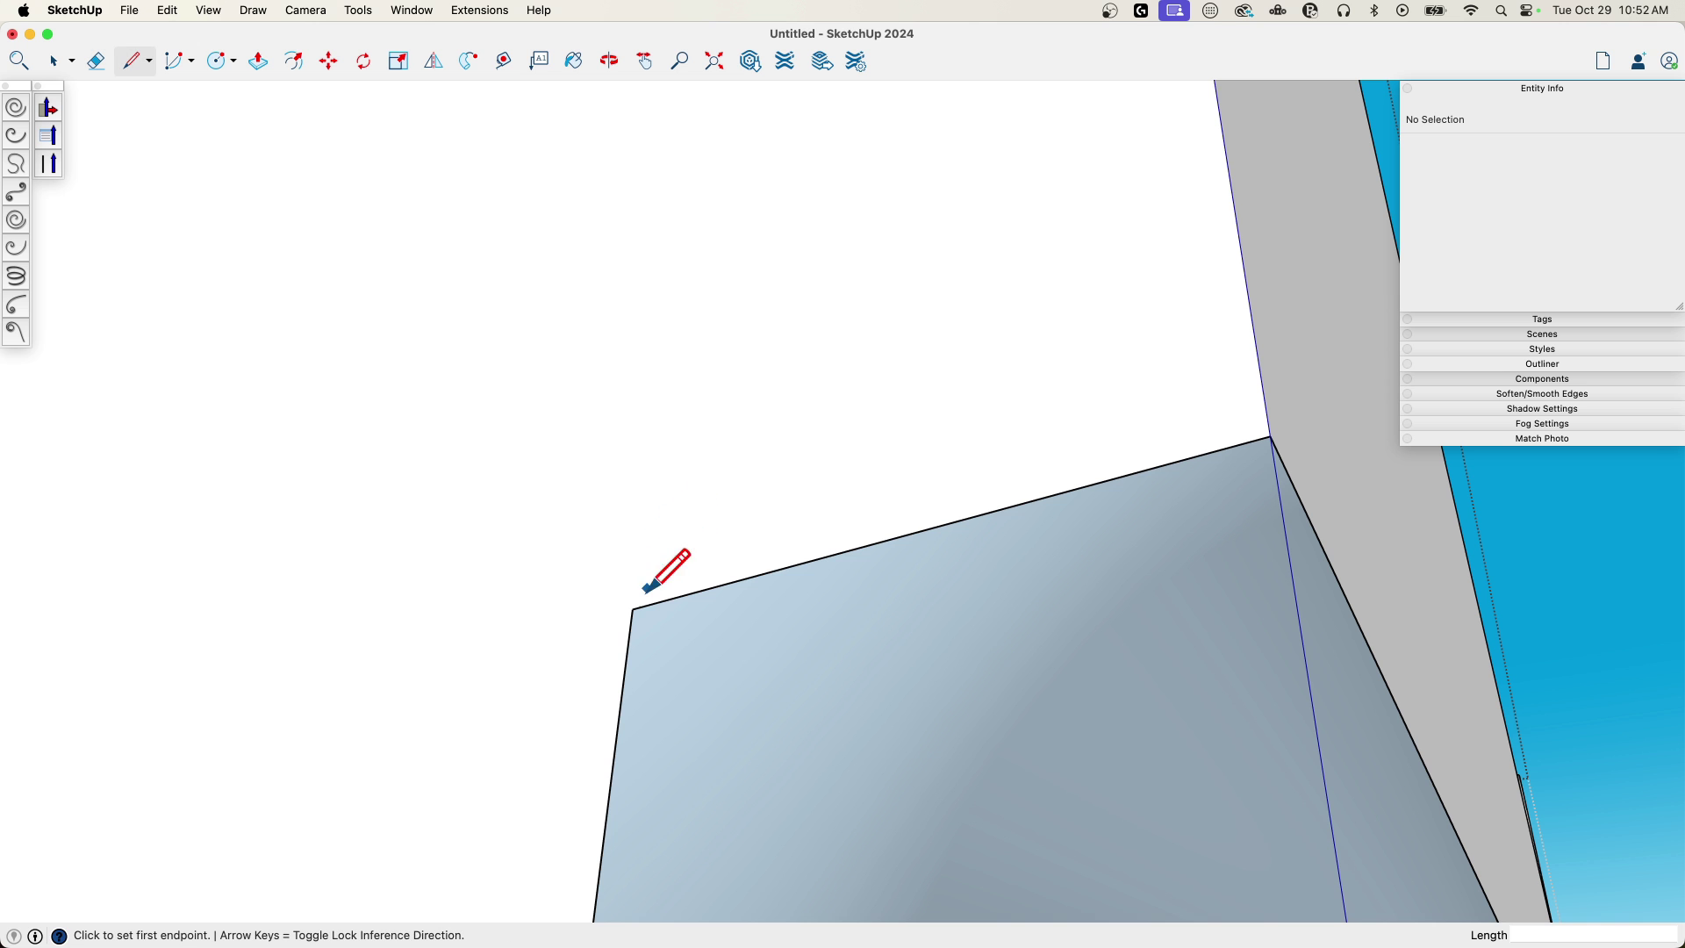
{"action": "left_click", "coordinate": [634, 609]}
{"action": "scroll", "coordinate": [642, 593], "scroll_direction": "down", "scroll_amount": 10}
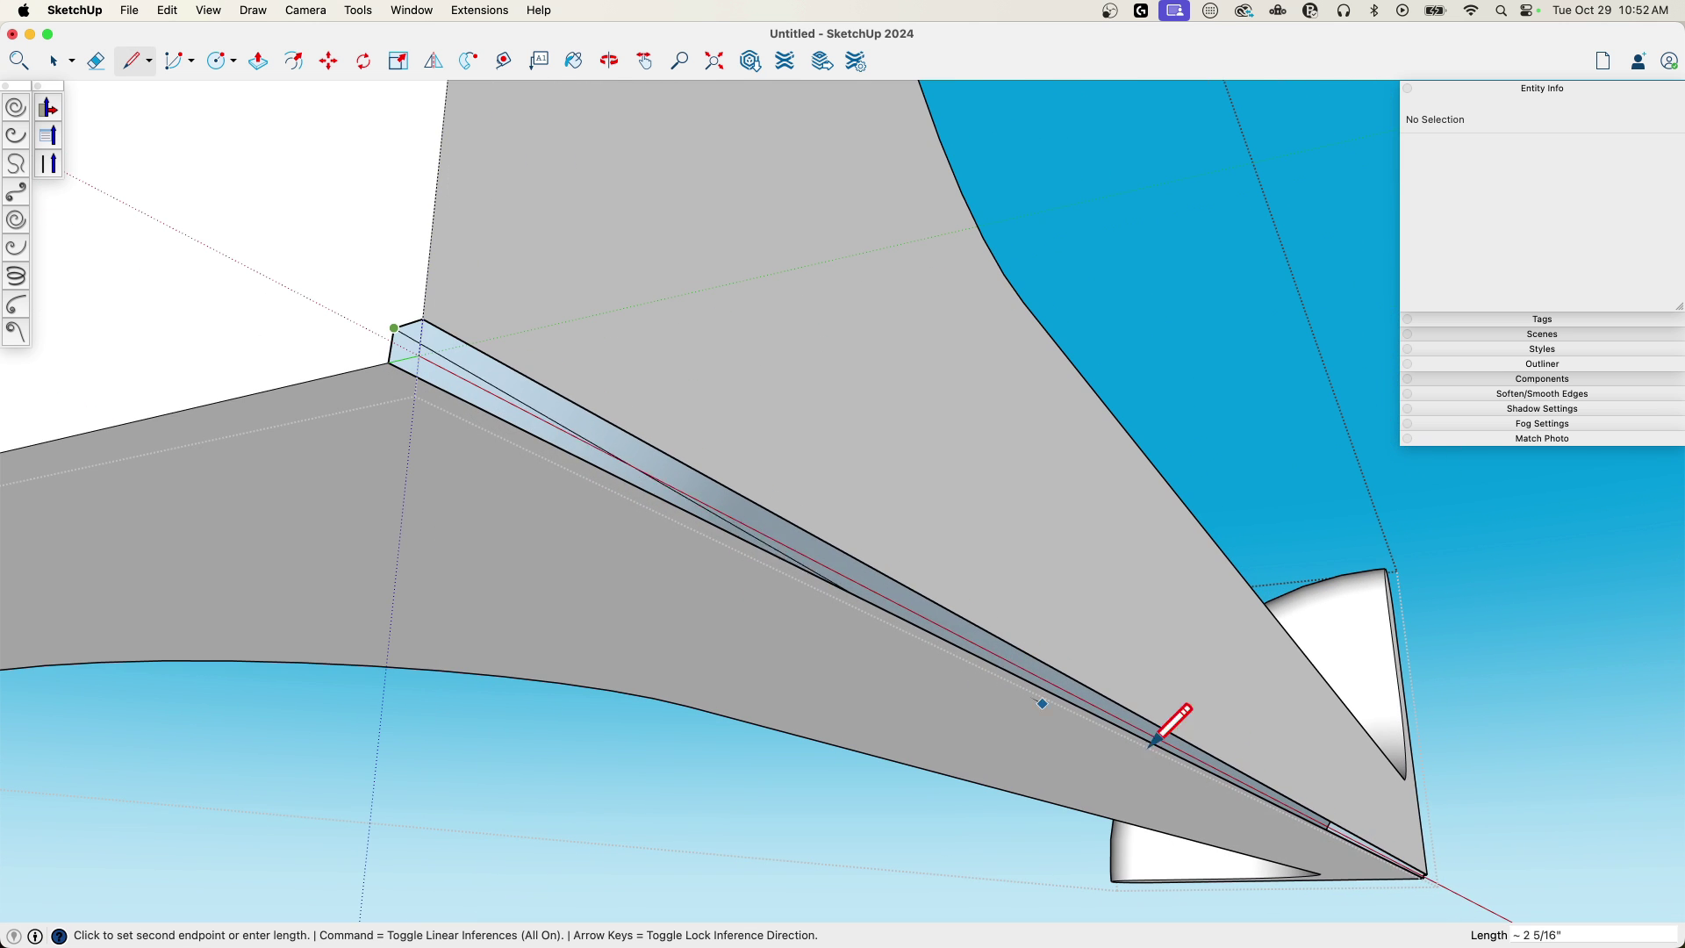
{"action": "left_click", "coordinate": [1476, 909]}
{"action": "key", "text": "e"}
{"action": "left_click_drag", "start_coordinate": [1447, 871], "coordinate": [1452, 908]}
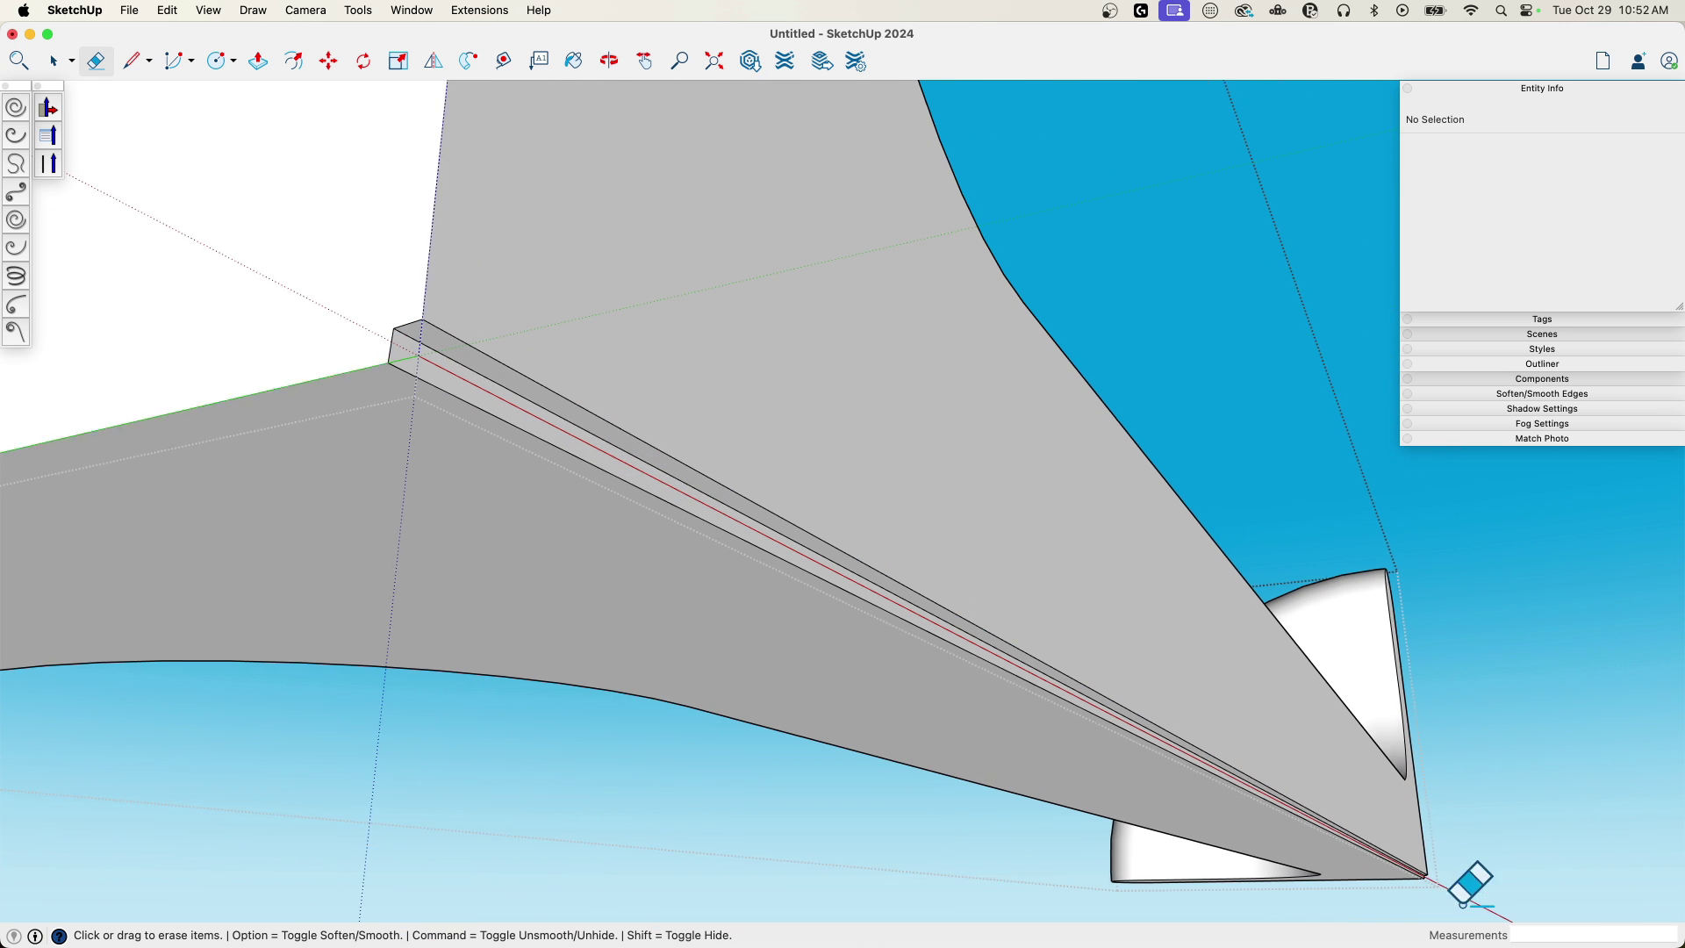
- Close the end piece group, check in Entity Info whether it is a solid, and reopen it for editing
{"action": "key", "text": "space"}
{"action": "mouse_move", "coordinate": [1453, 909]}
{"action": "middle_mouse_down"}
{"action": "mouse_move", "coordinate": [1445, 741]}
{"action": "mouse_move", "coordinate": [884, 482]}
{"action": "middle_mouse_up"}
{"action": "left_click", "coordinate": [562, 439]}
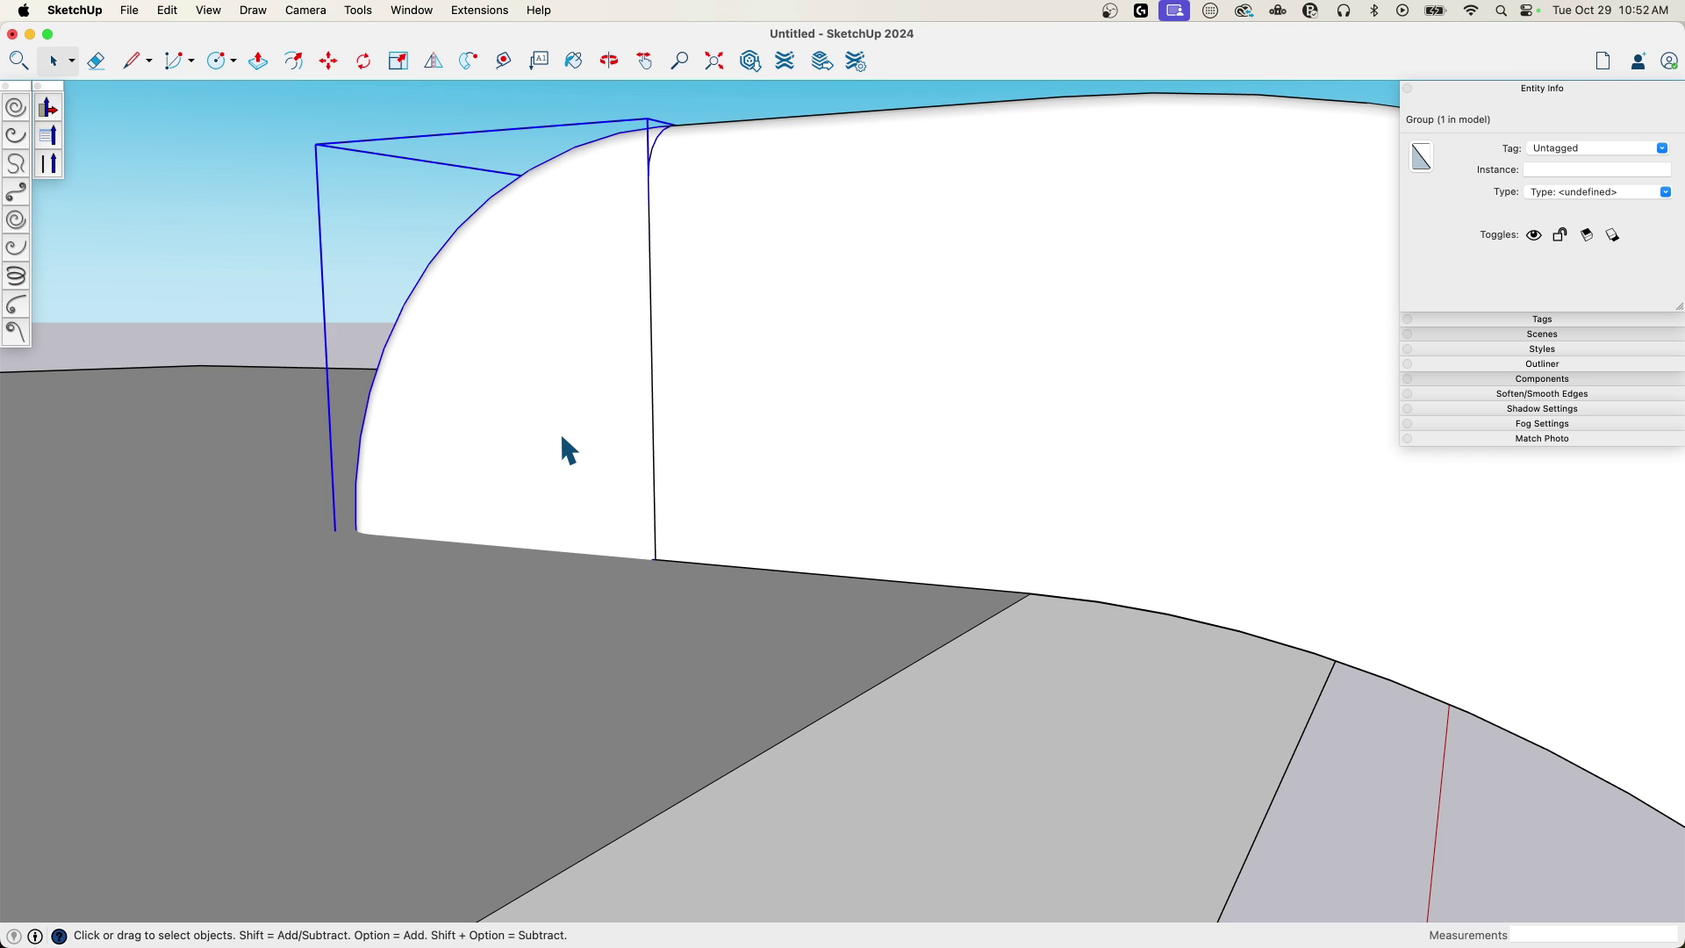
{"action": "double_click", "coordinate": [568, 438]}
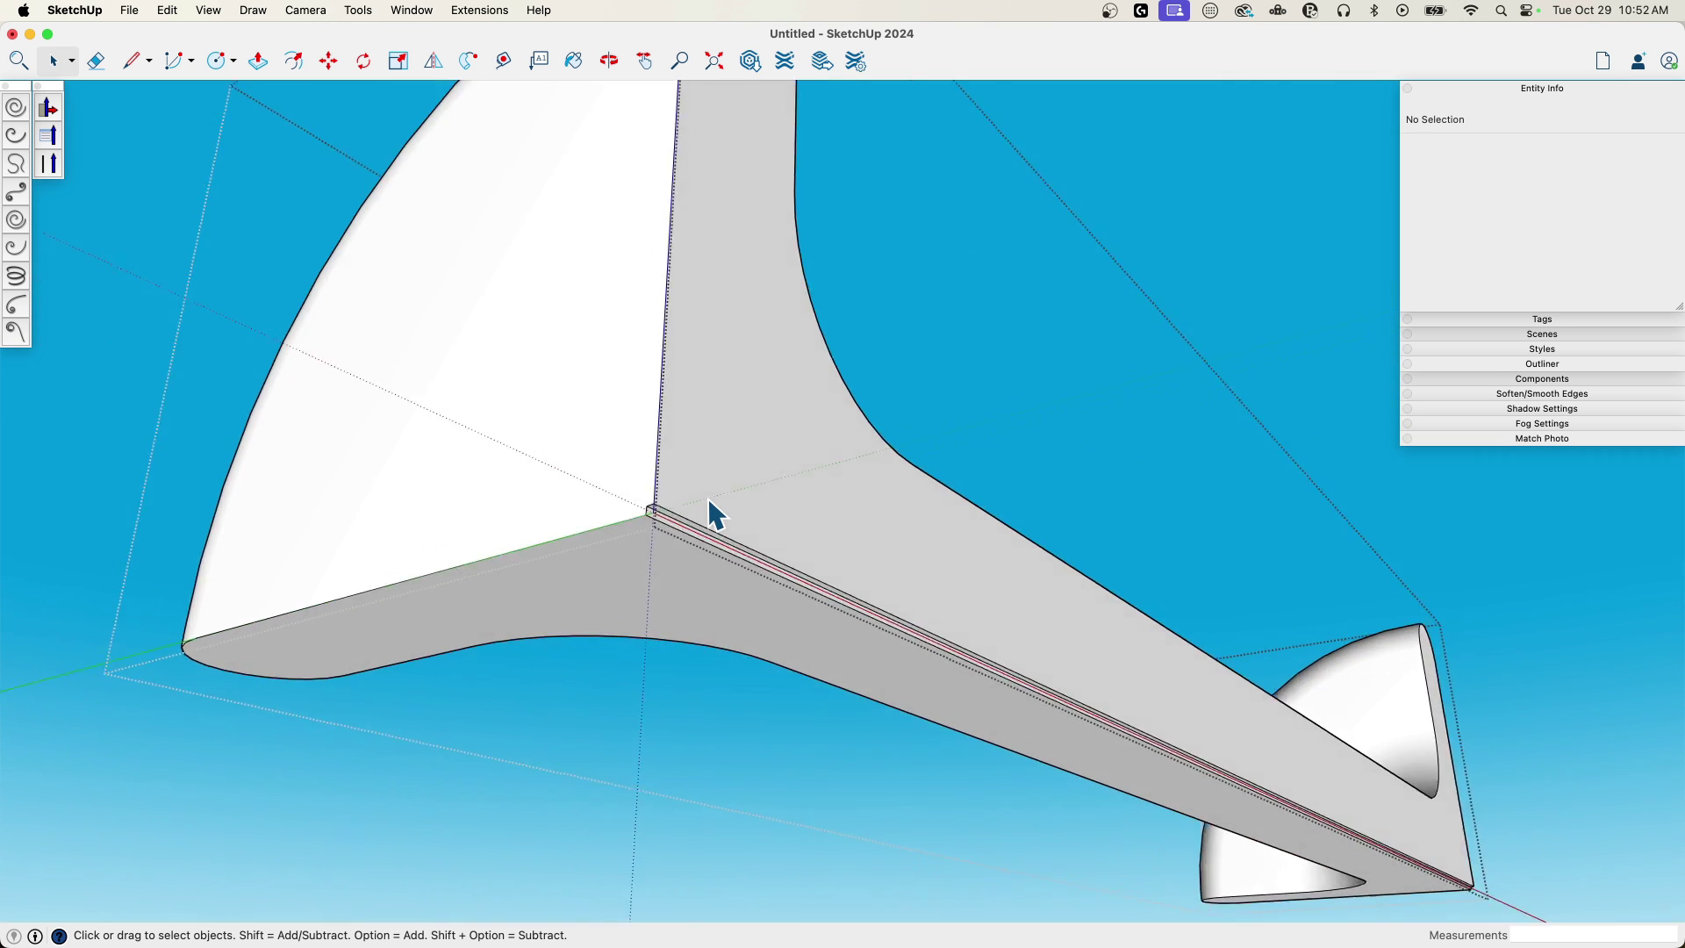
- Inspect the end piece again with Solid Inspector² and fix its stray edges
{"action": "scroll", "coordinate": [708, 497], "scroll_direction": "up", "scroll_amount": 3}
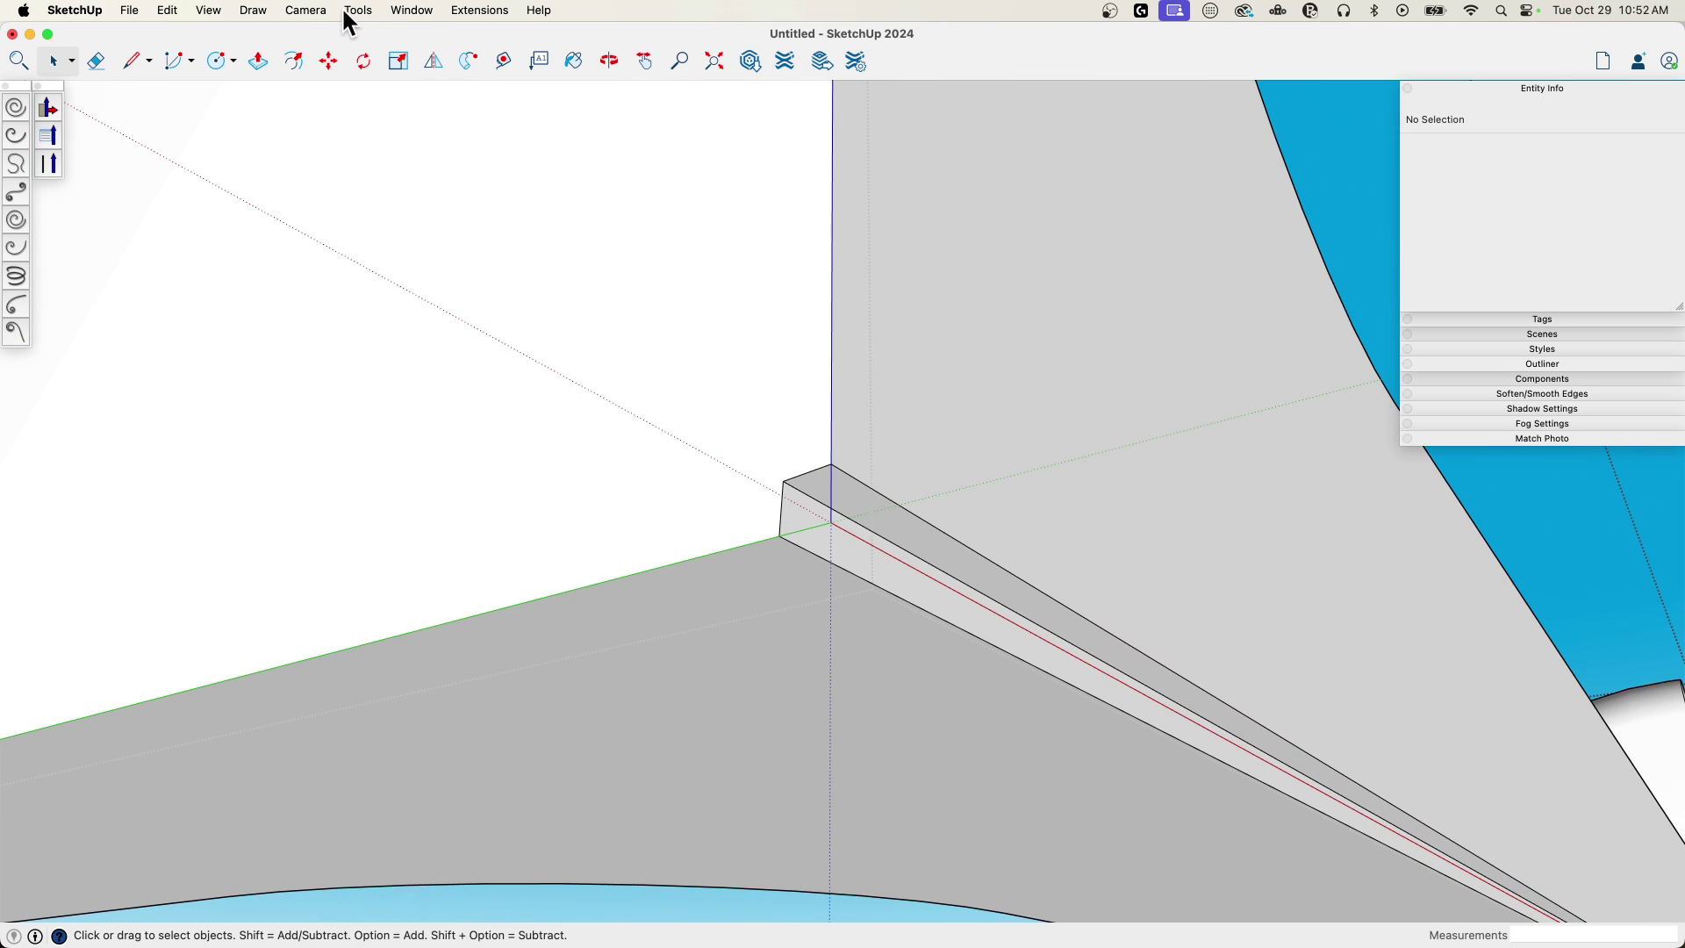
{"action": "left_click", "coordinate": [413, 9]}
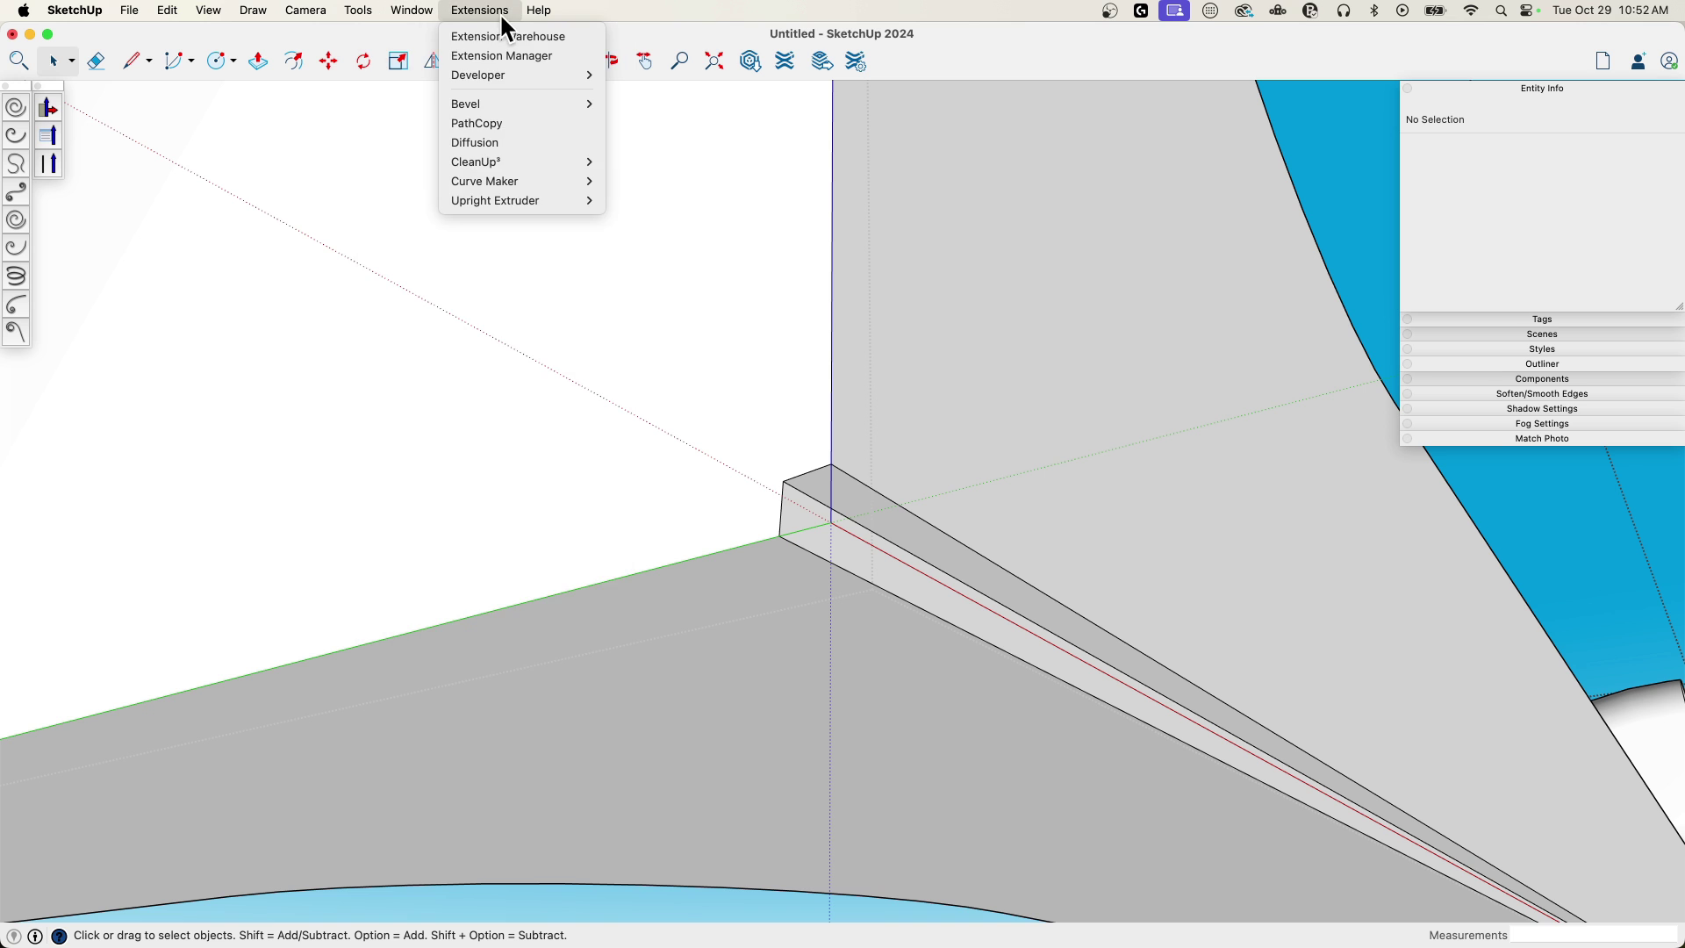
{"action": "mouse_move", "coordinate": [363, 14]}
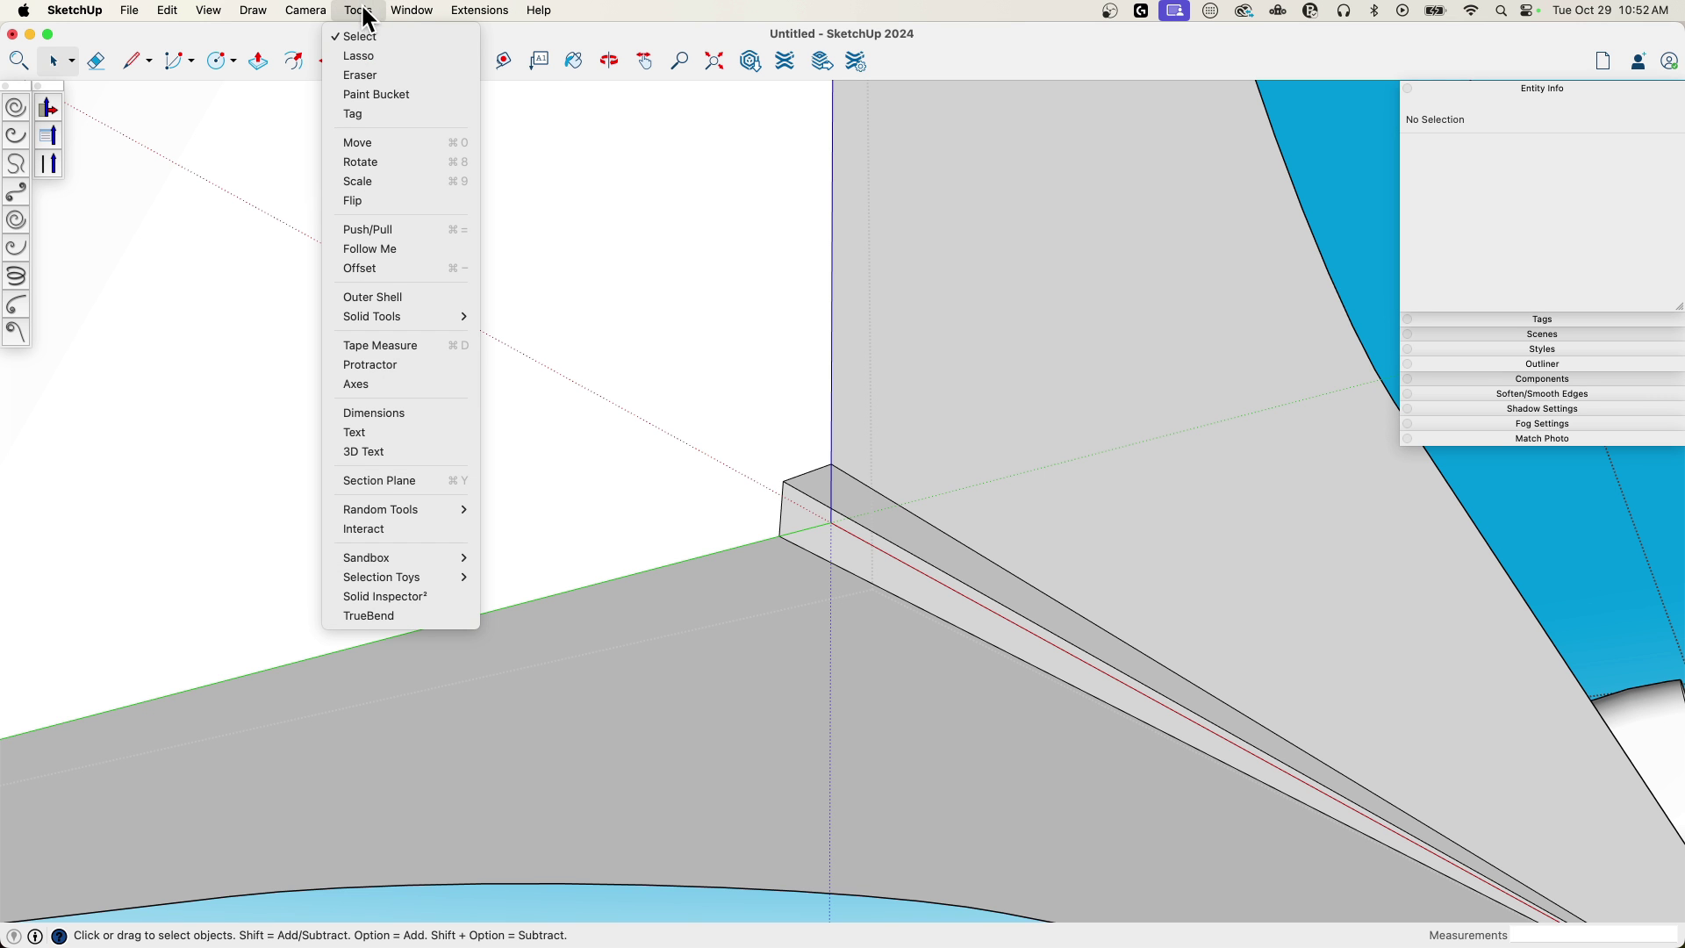
{"action": "left_click", "coordinate": [395, 597]}
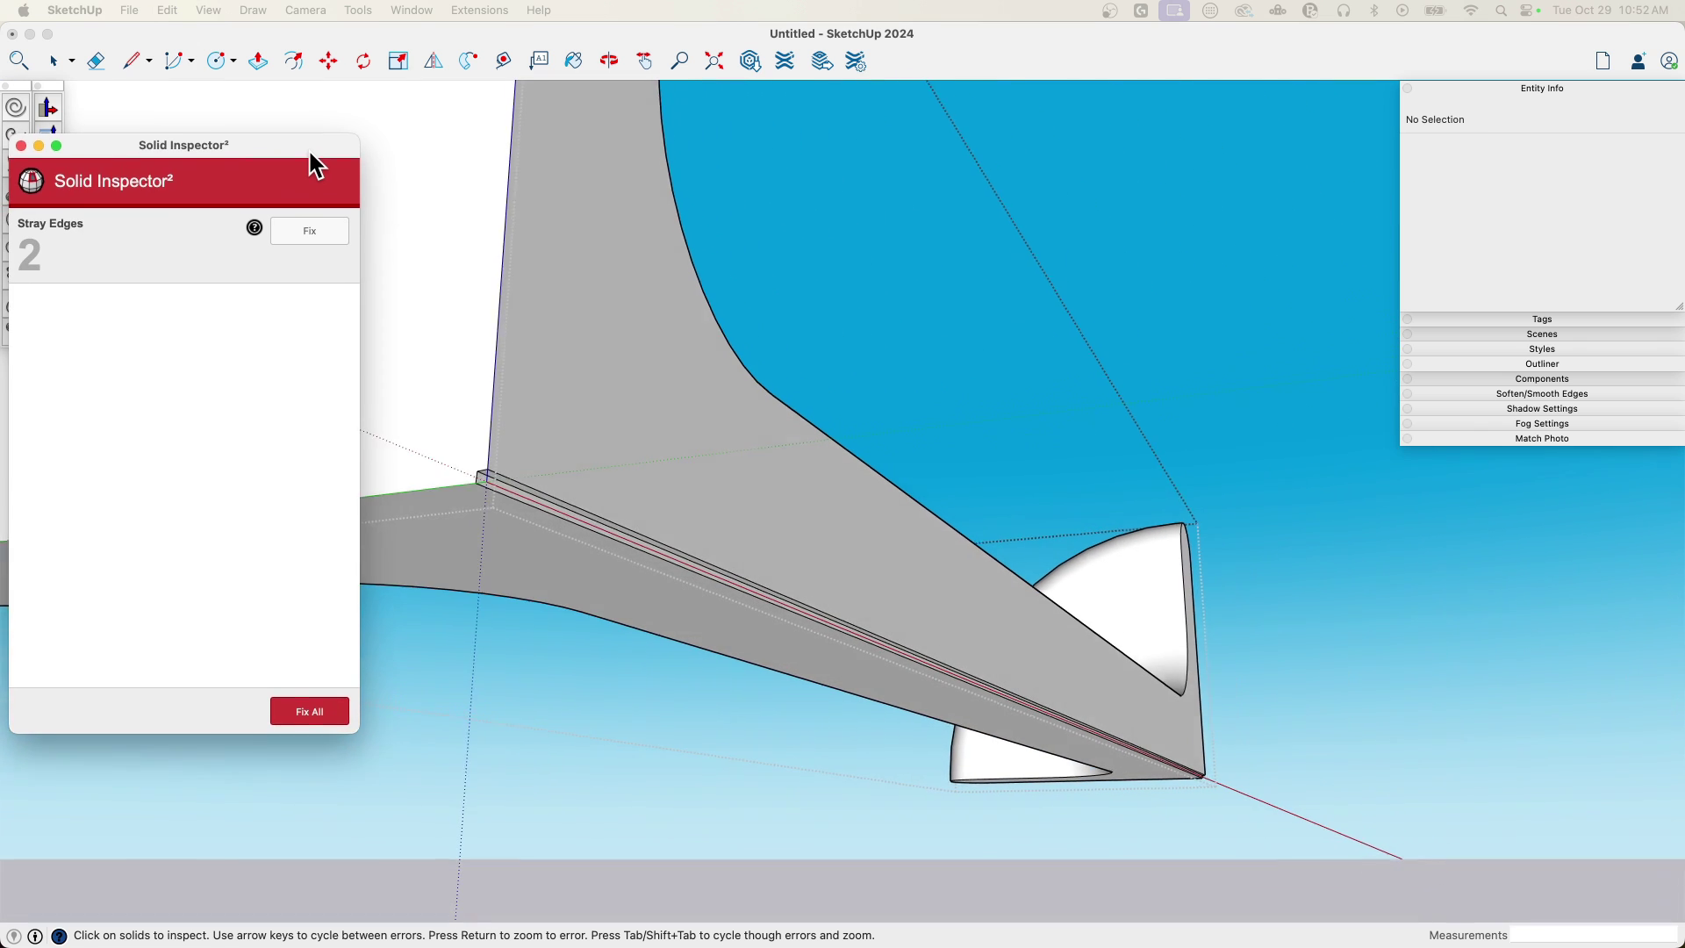
{"action": "left_click_drag", "start_coordinate": [306, 151], "coordinate": [712, 239]}
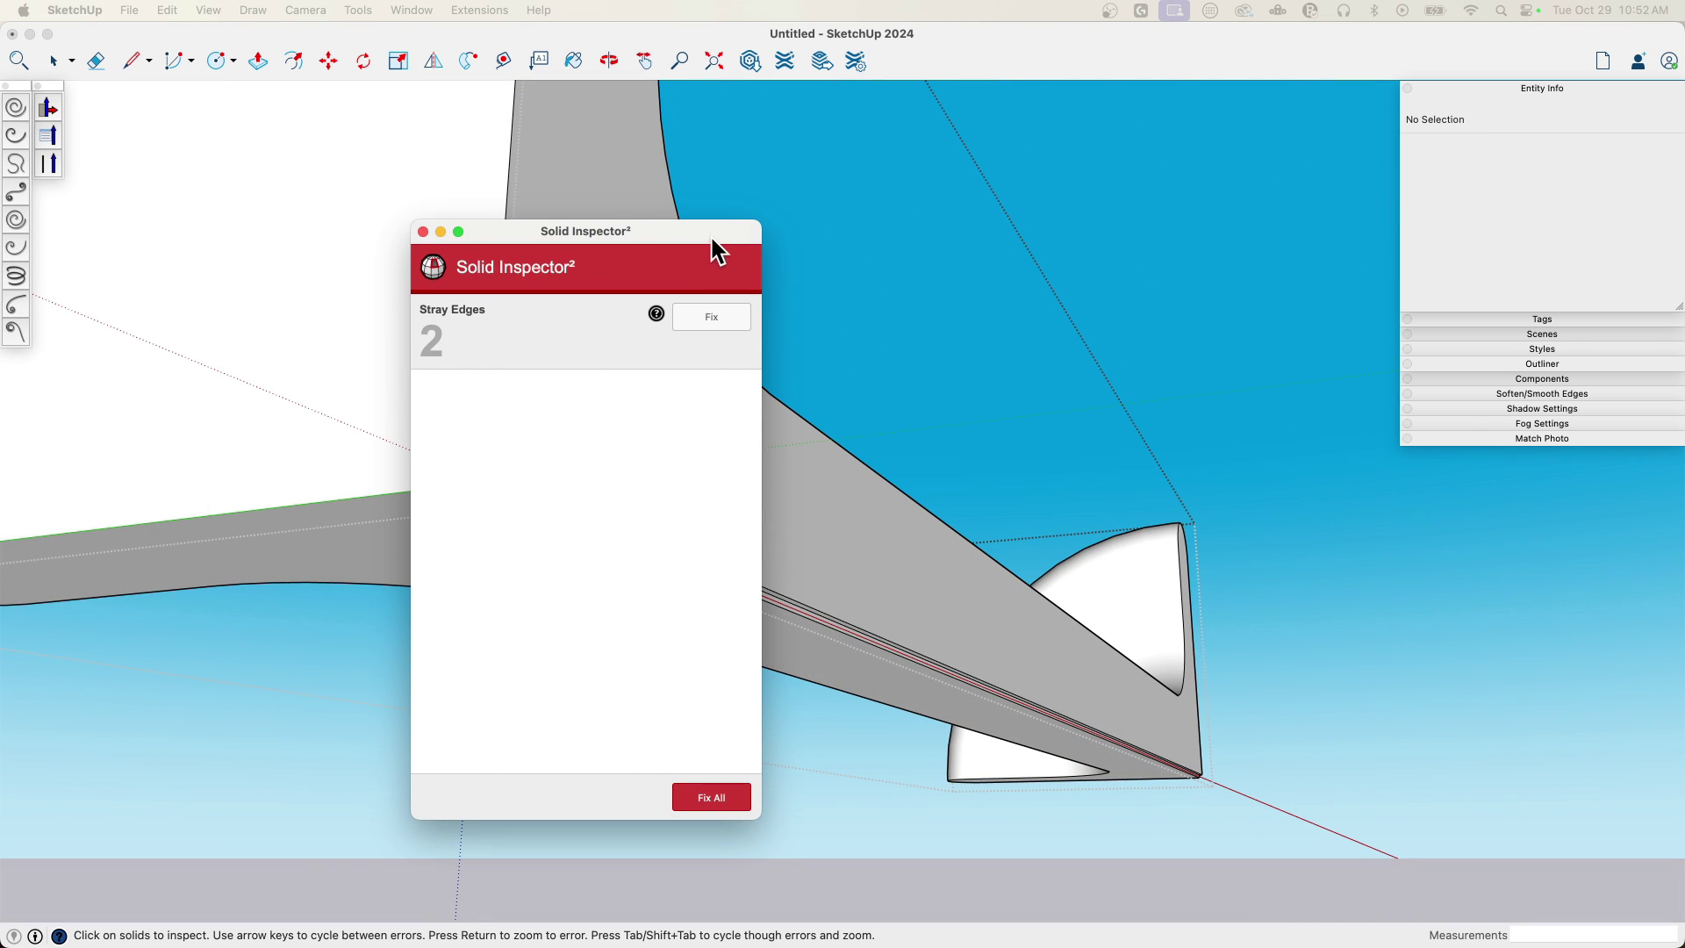
{"action": "left_click", "coordinate": [714, 316]}
{"action": "left_click", "coordinate": [422, 233]}
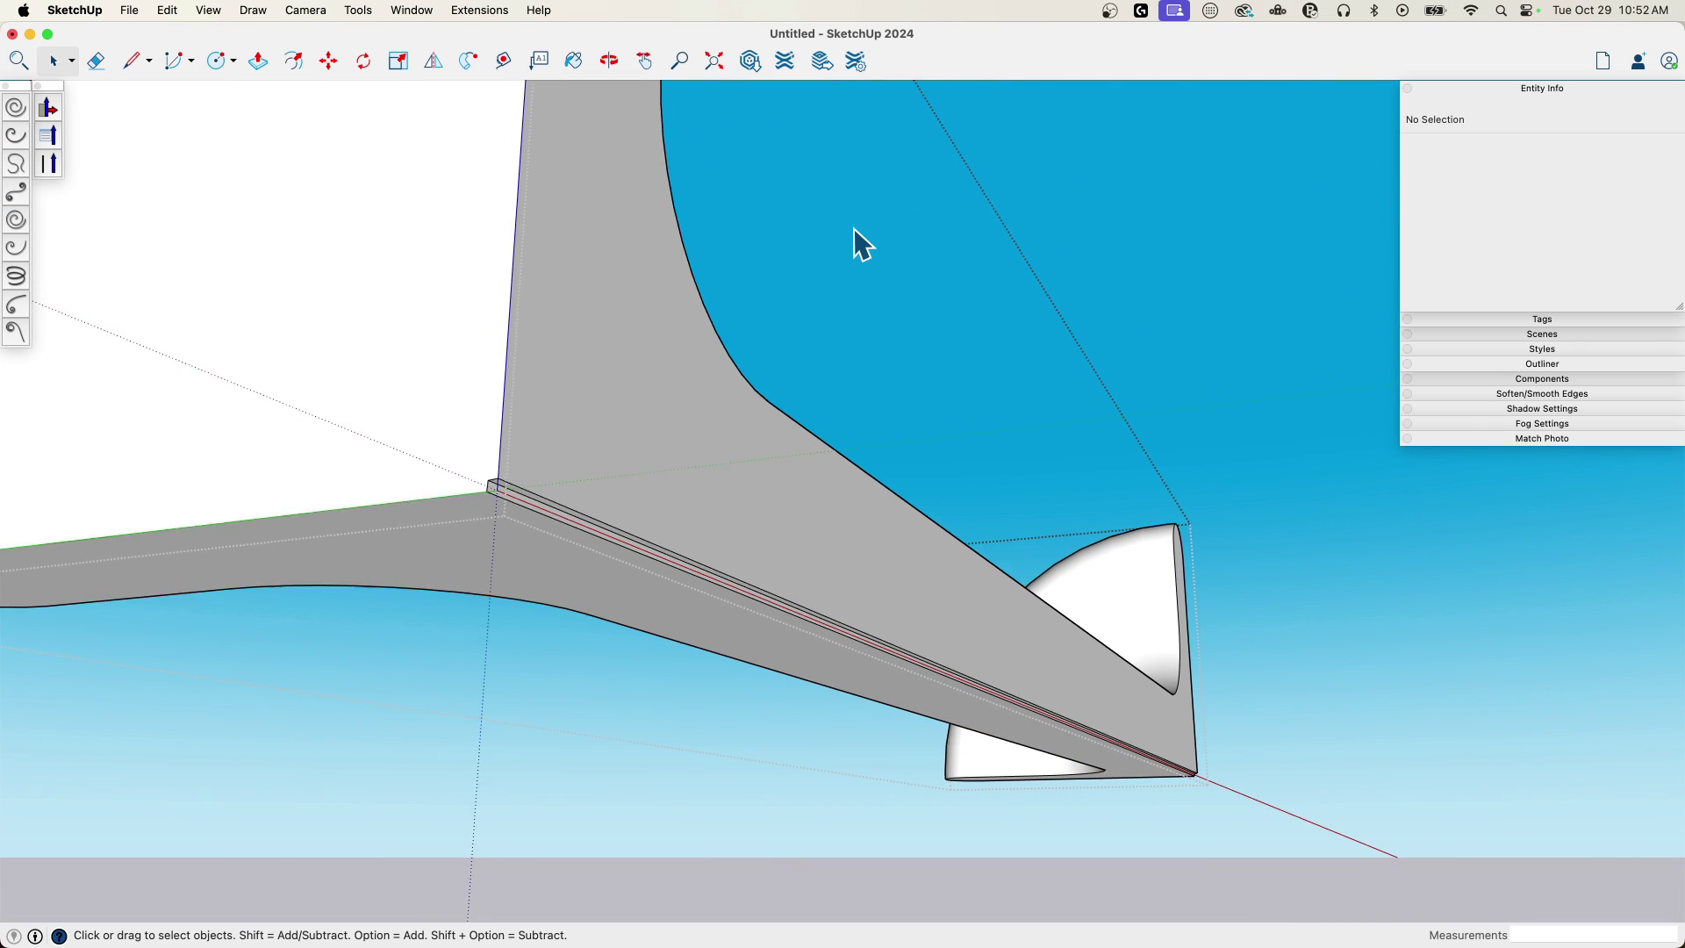
- Combine the end piece and the slide into one solid with Outer Shell
{"action": "middle_click_drag", "start_coordinate": [855, 228], "coordinate": [975, 204]}
{"action": "scroll", "coordinate": [584, 678], "scroll_direction": "up", "scroll_amount": 5}
{"action": "middle_click_drag", "start_coordinate": [585, 681], "coordinate": [531, 581]}
{"action": "left_click", "coordinate": [706, 567]}
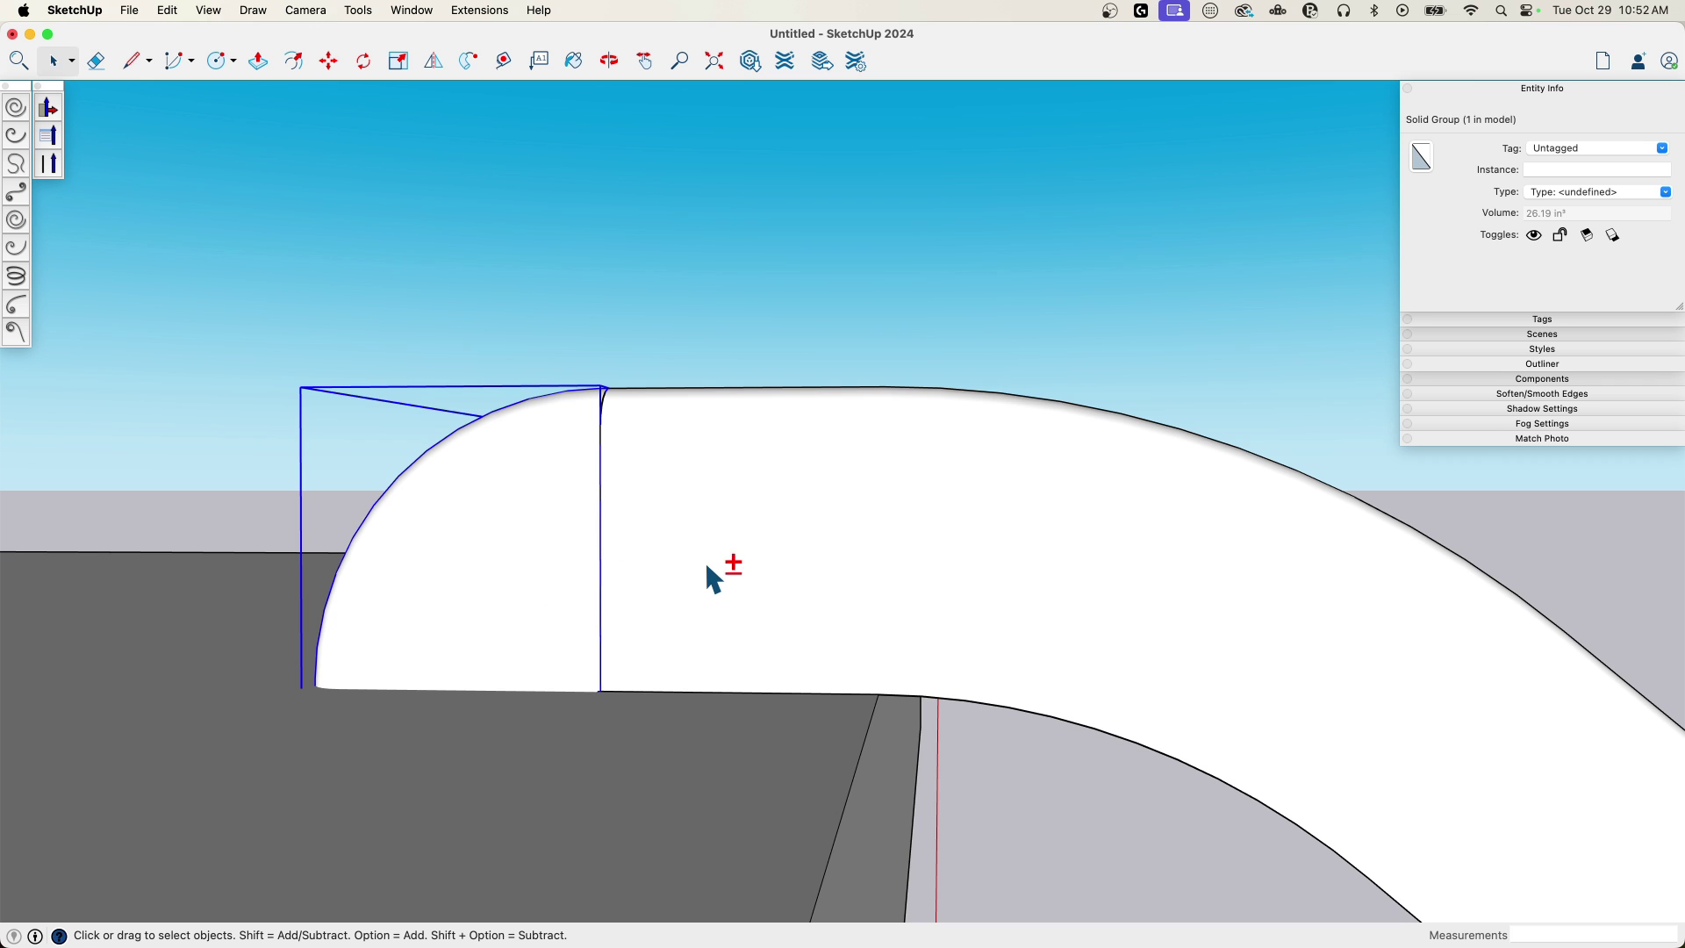
{"action": "left_click", "coordinate": [254, 9]}
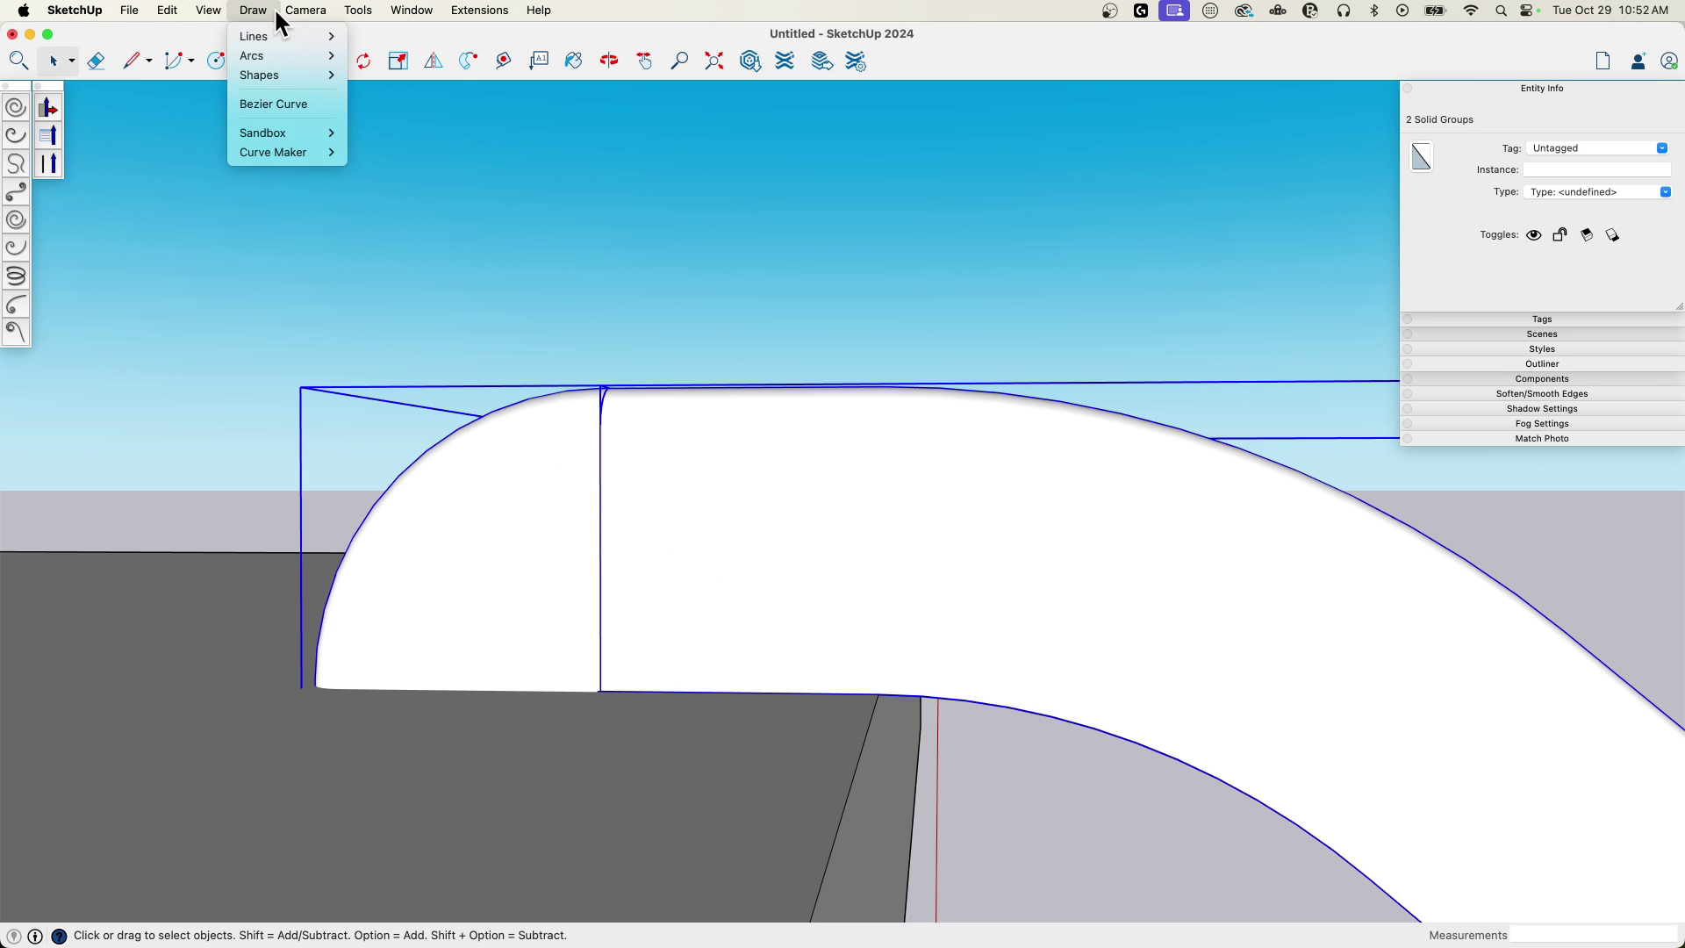
{"action": "mouse_move", "coordinate": [366, 10]}
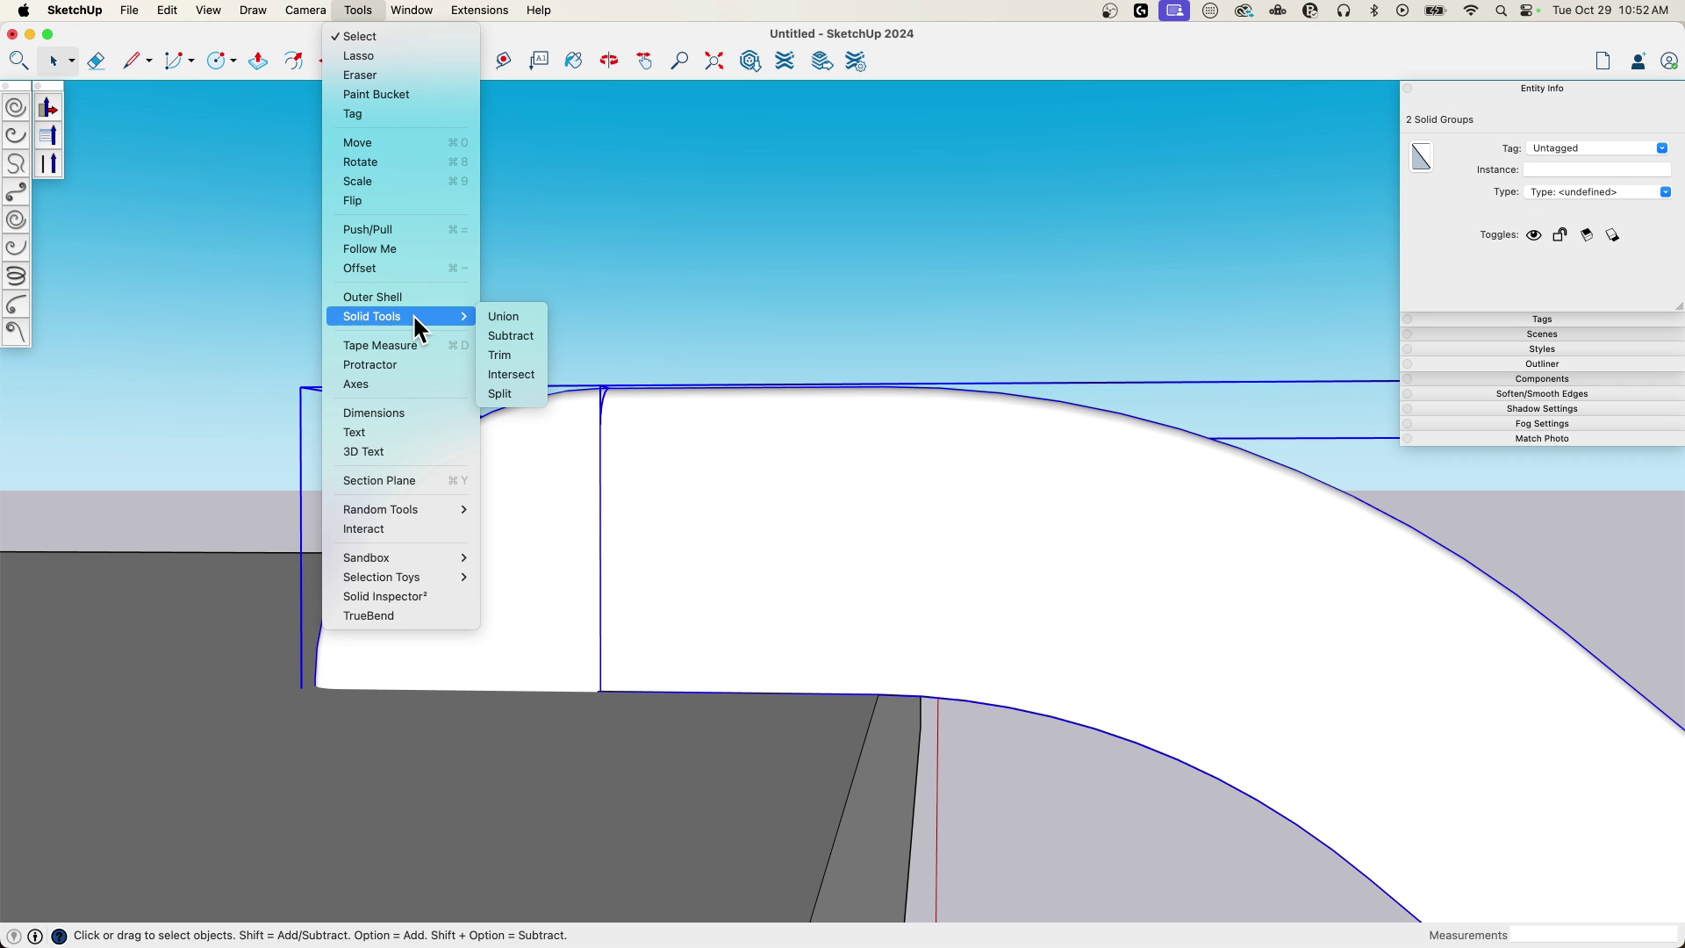
{"action": "left_click", "coordinate": [392, 295]}
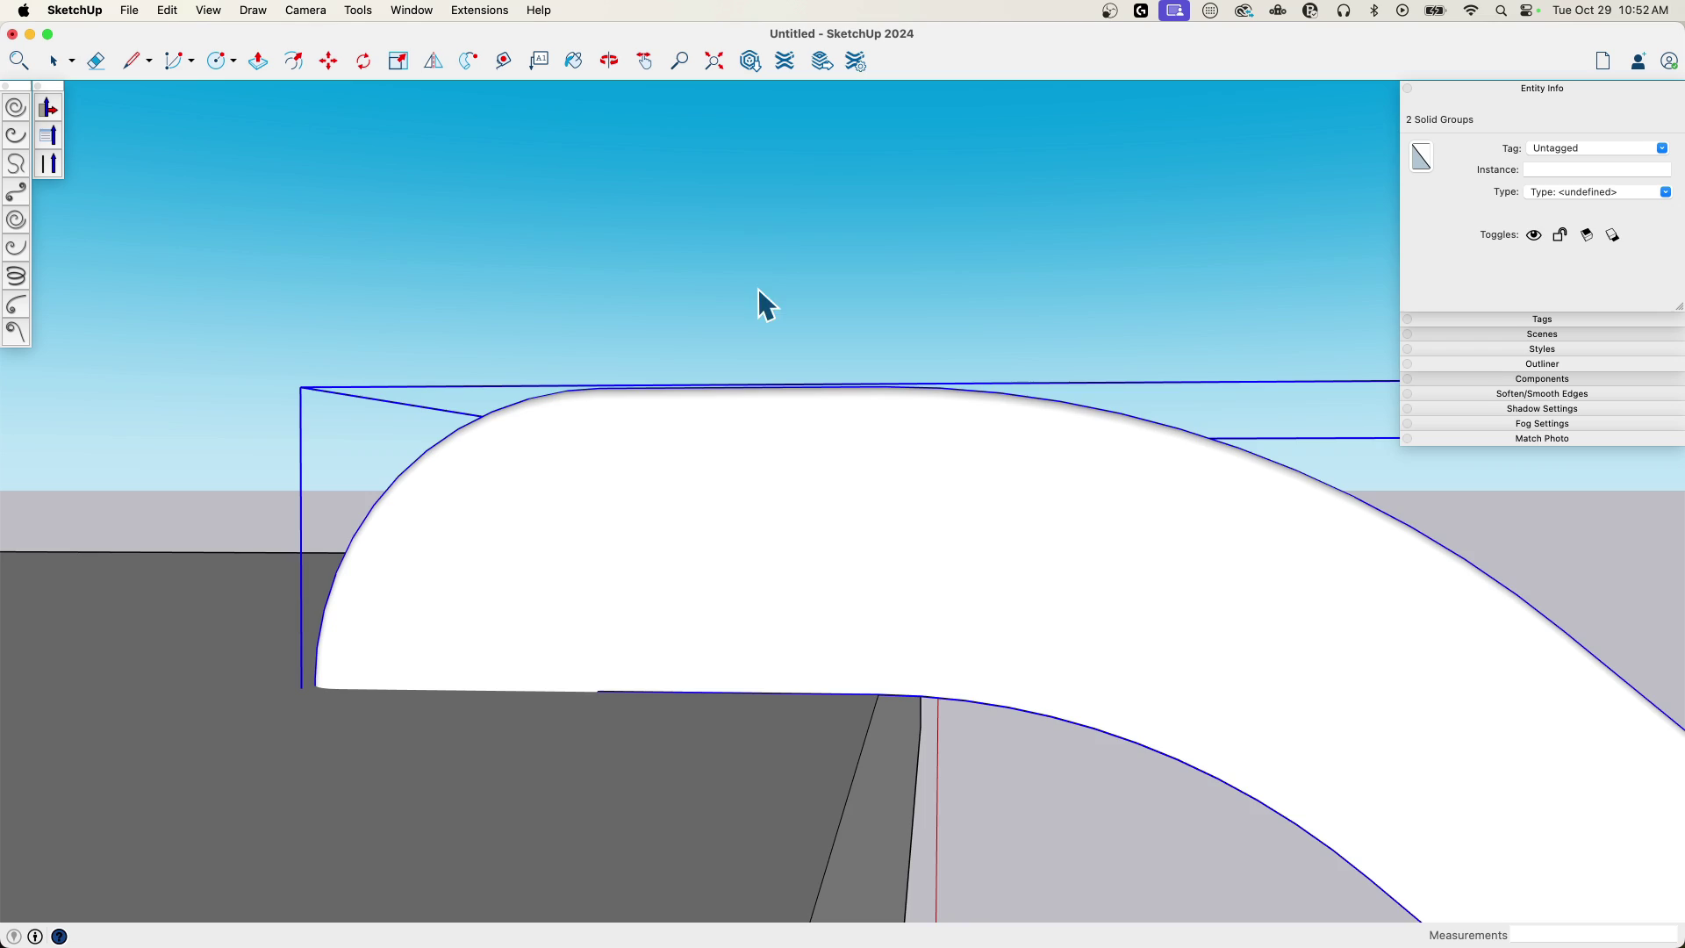
{"action": "left_click", "coordinate": [742, 236]}
{"action": "middle_click_drag", "start_coordinate": [741, 235], "coordinate": [1029, 348]}
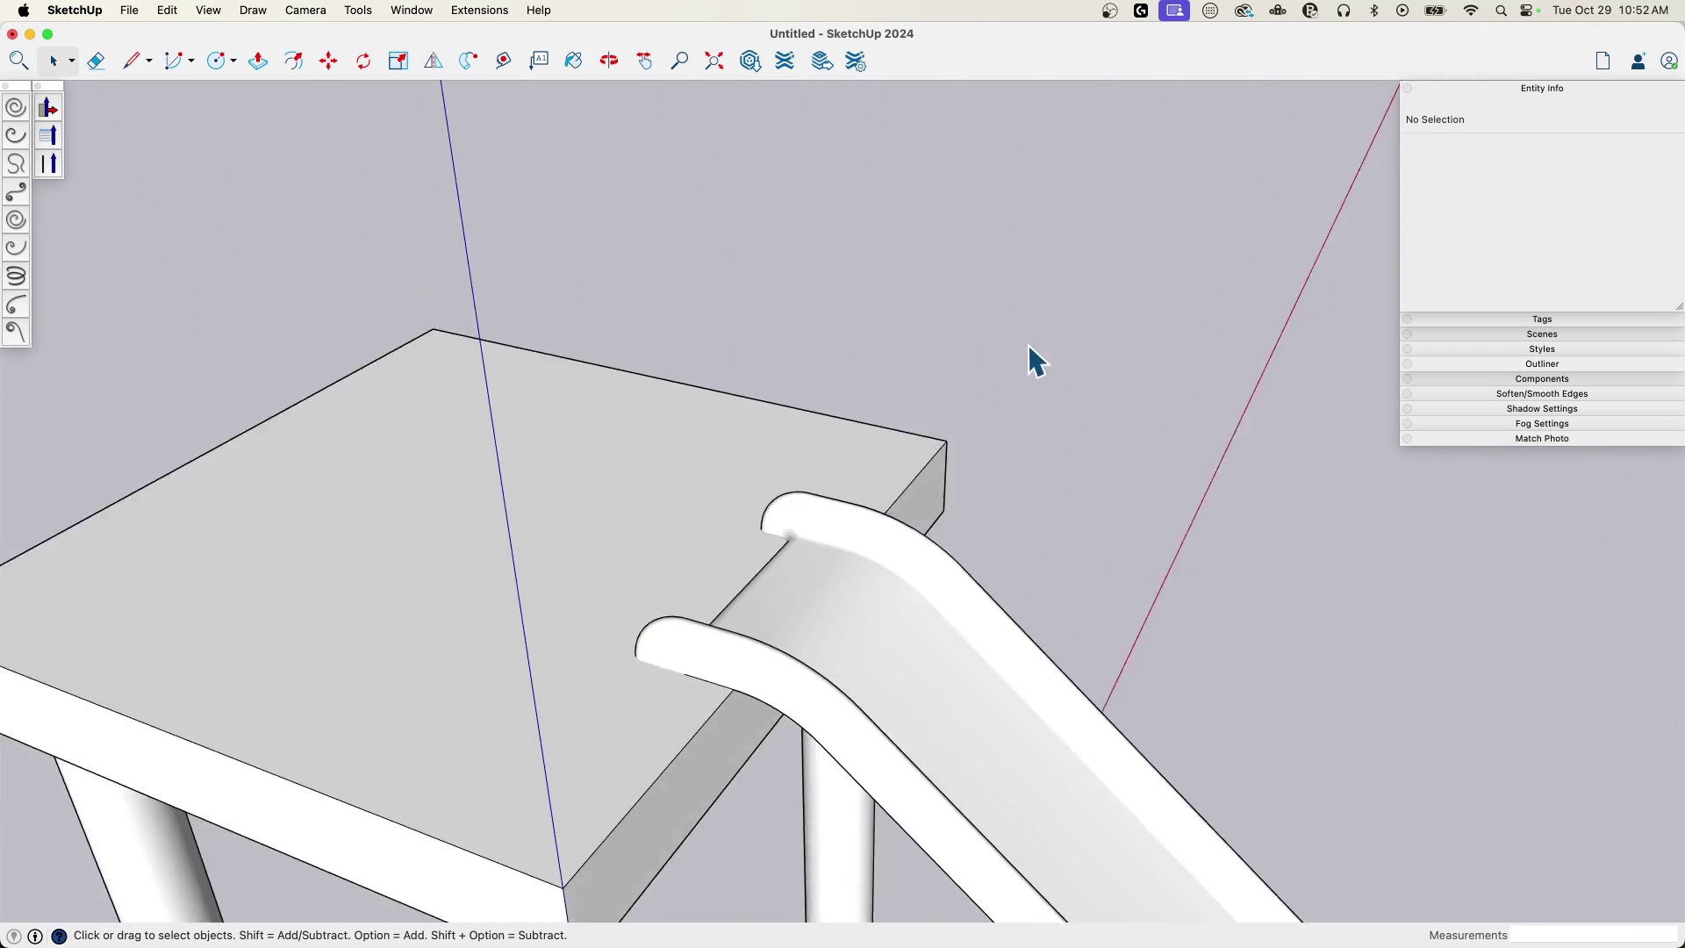
{"action": "scroll", "coordinate": [1031, 349], "scroll_direction": "down", "scroll_amount": 8}
{"action": "middle_click_drag", "start_coordinate": [745, 501], "coordinate": [749, 557]}
{"action": "left_click", "coordinate": [848, 551]}
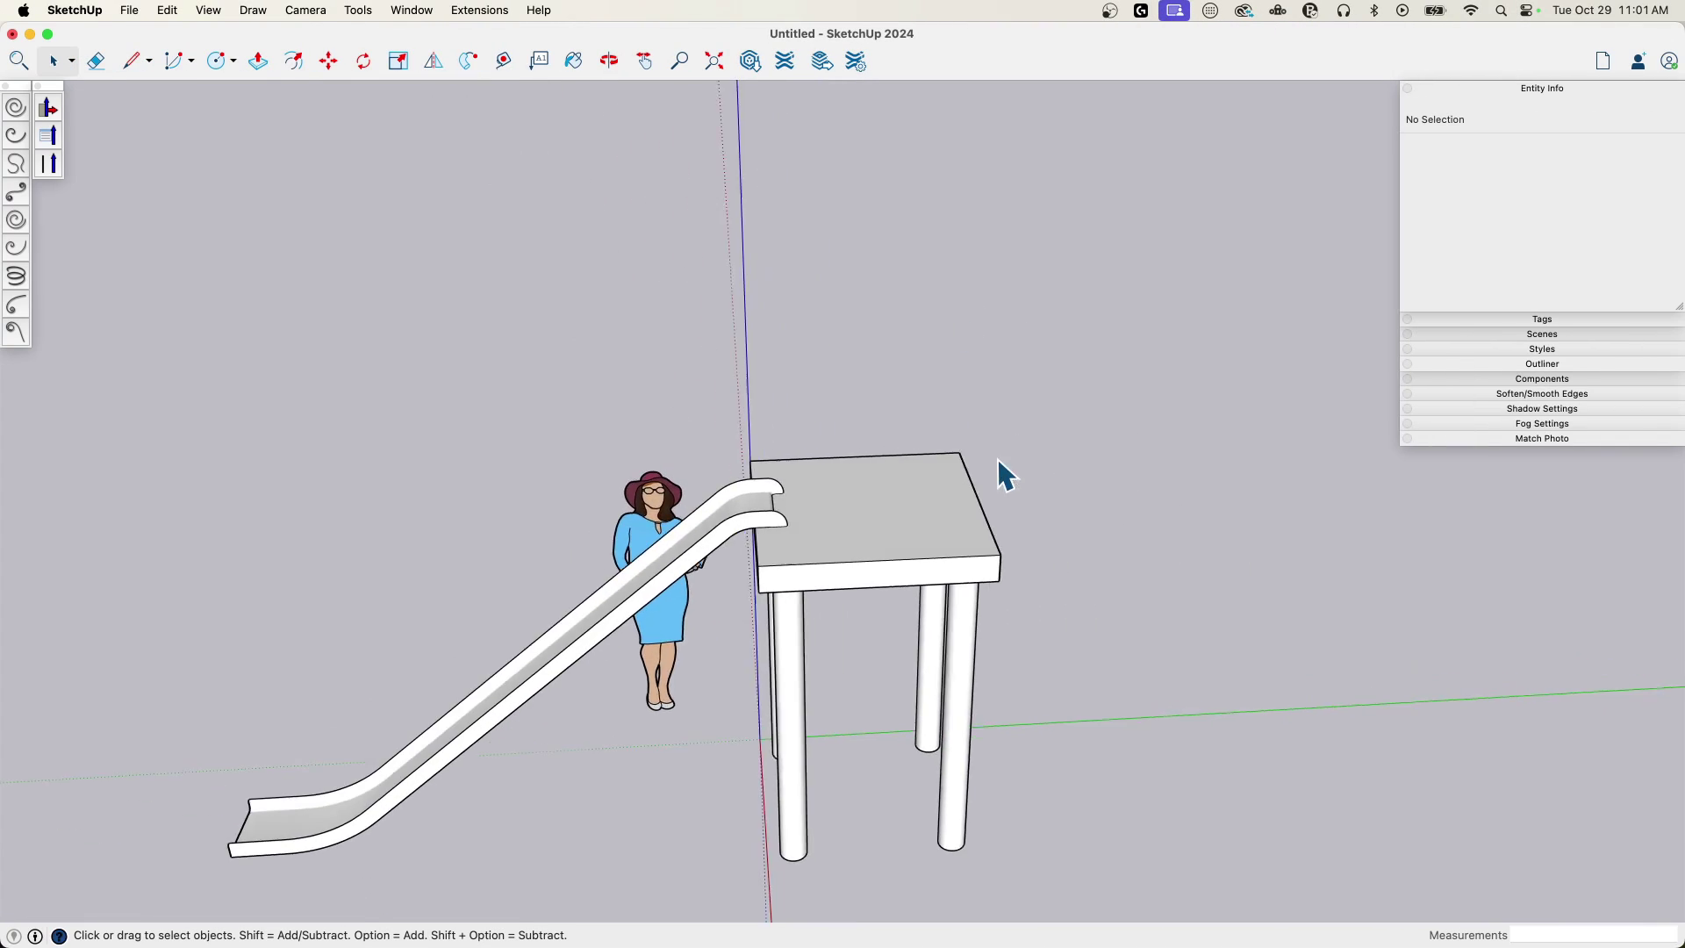
{"action": "middle_click_drag", "start_coordinate": [999, 461], "coordinate": [801, 409]}
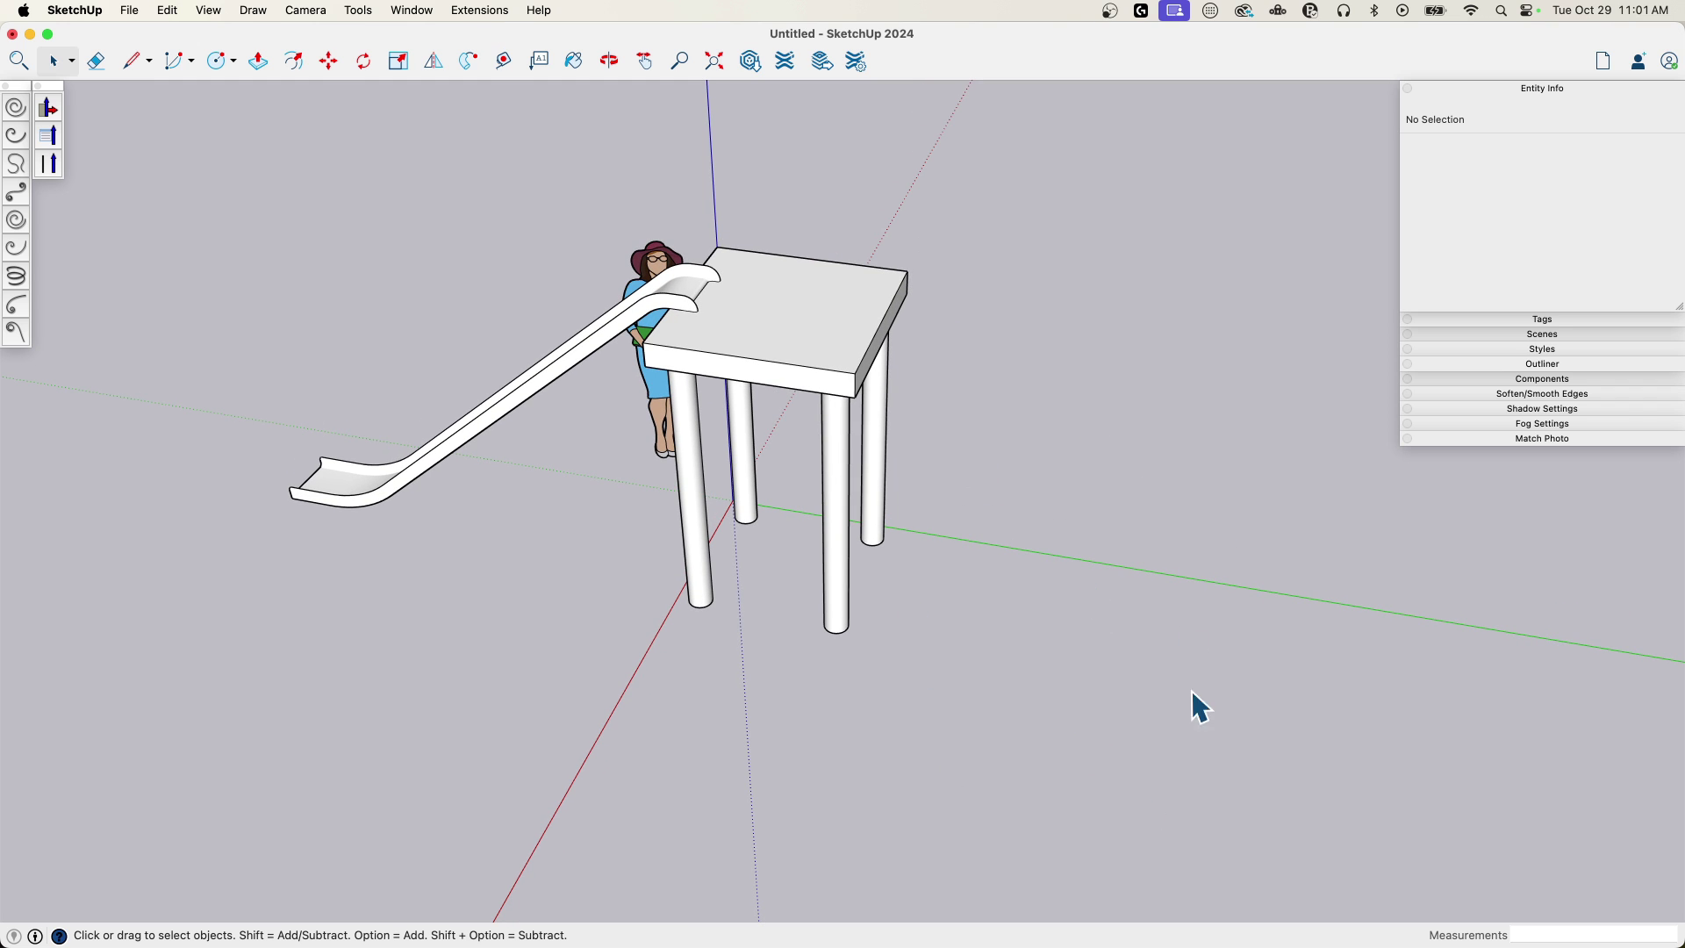
- Create a Curve Maker helix from 0.0 to 1.25 turns, with a 48" radius, 24 sides per turn and 4' height per turn
{"action": "left_click", "coordinate": [494, 11]}
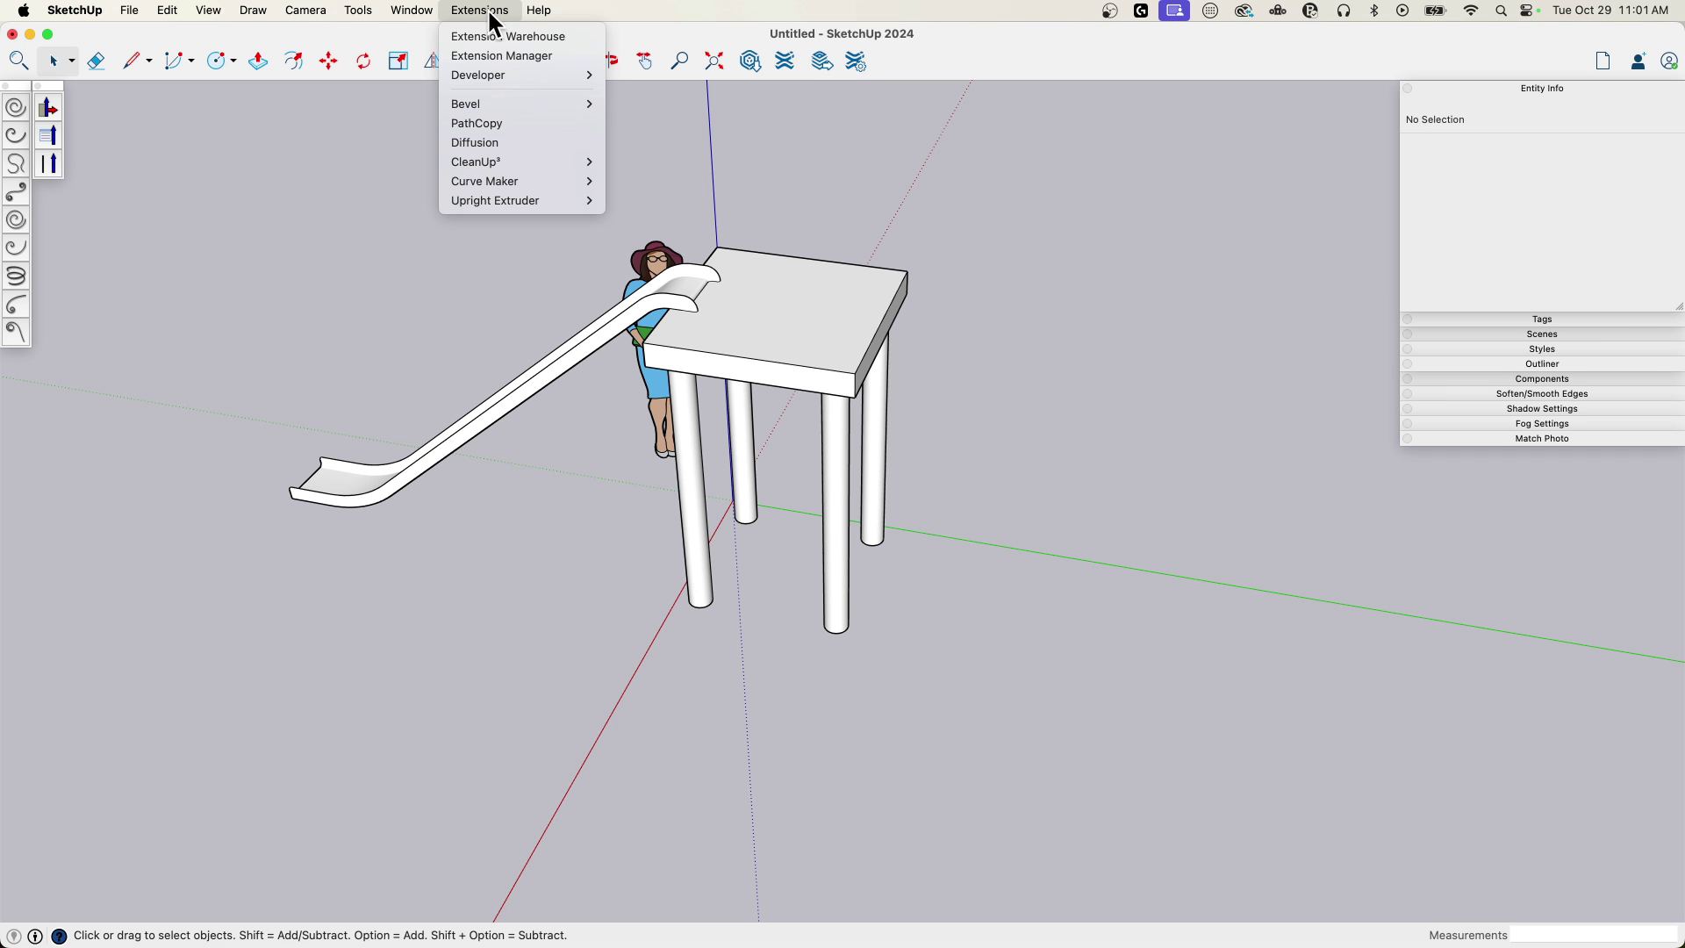
{"action": "mouse_move", "coordinate": [489, 180]}
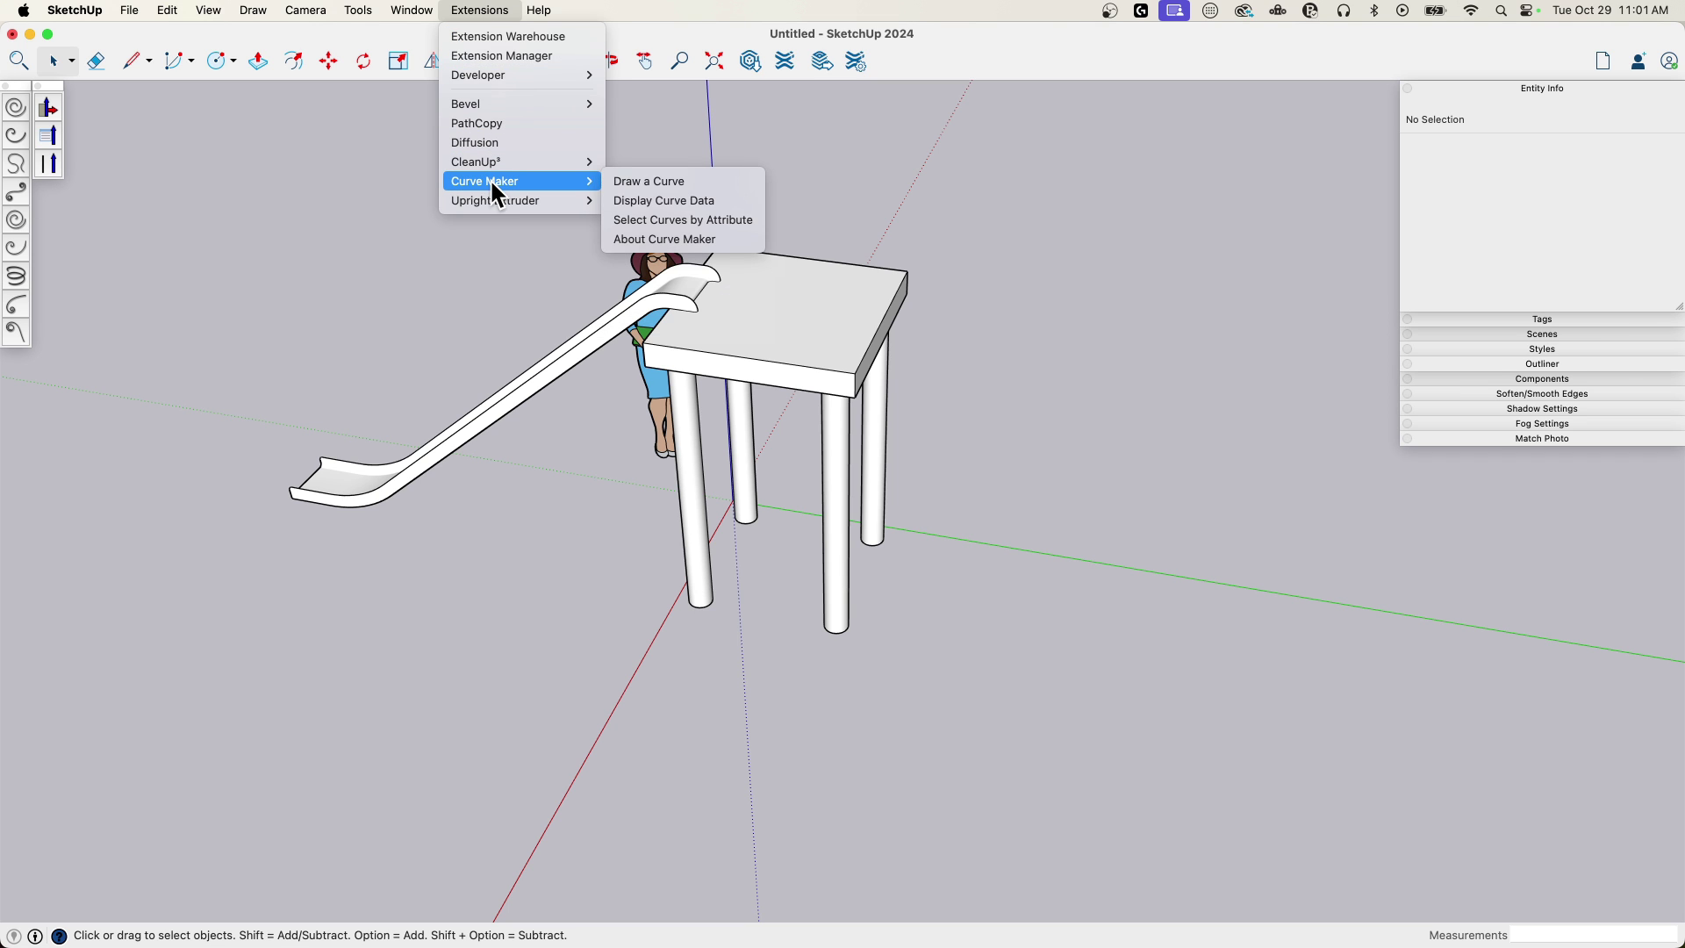
{"action": "left_click", "coordinate": [653, 184]}
{"action": "left_click", "coordinate": [955, 258]}
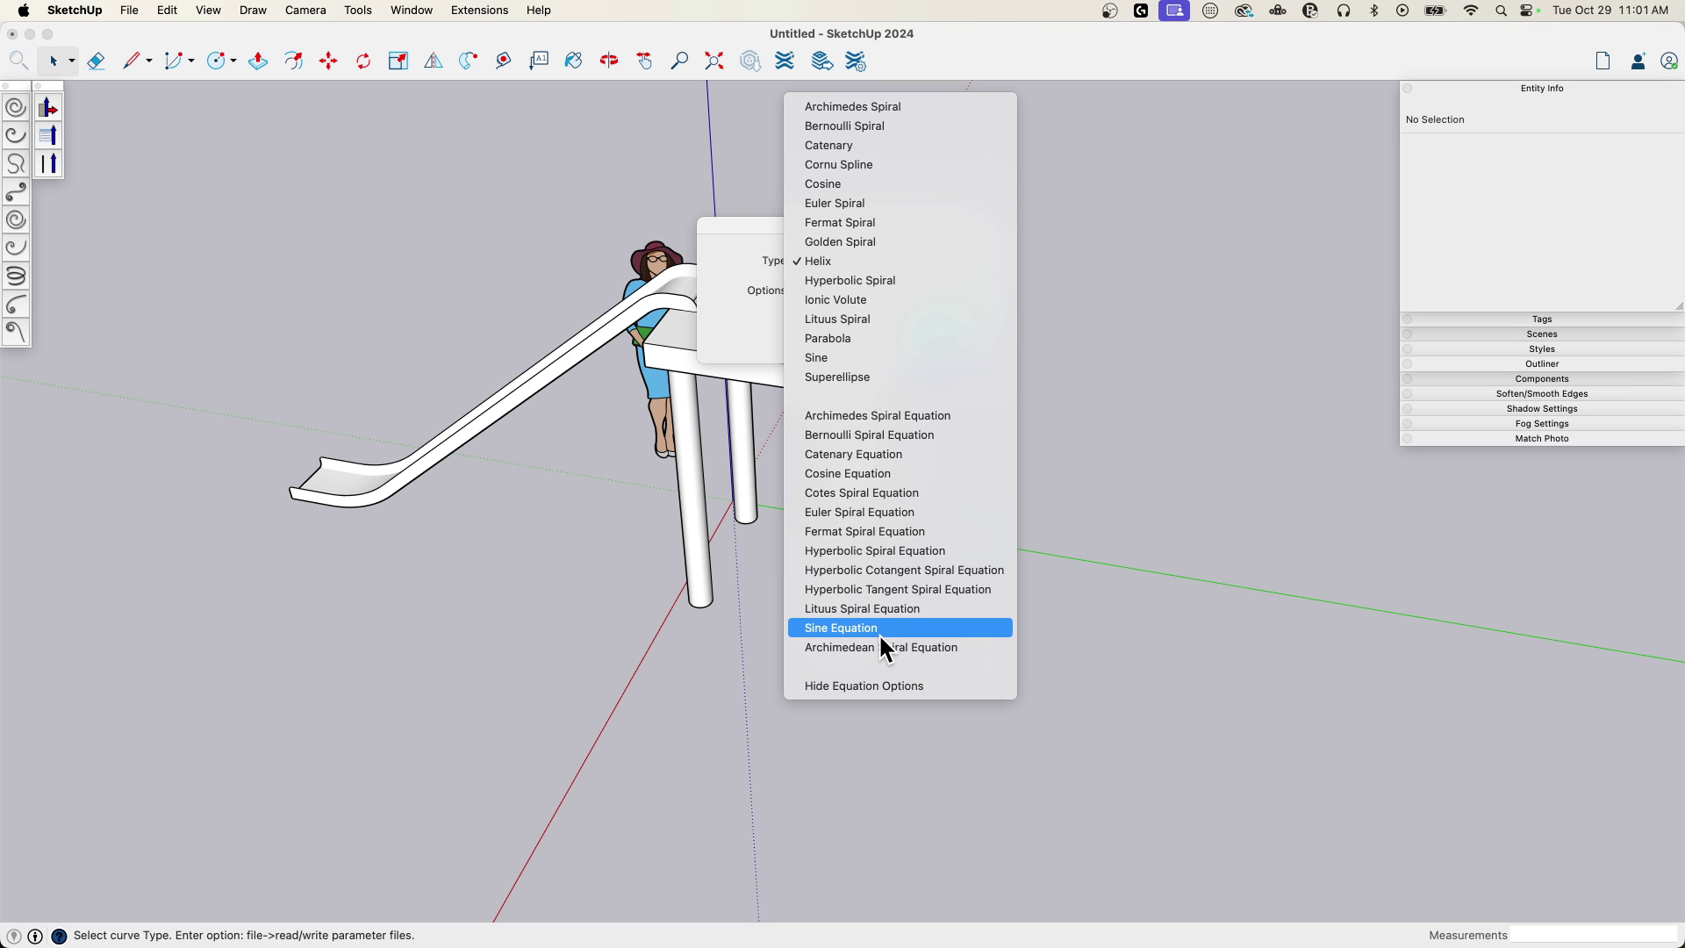
{"action": "left_click", "coordinate": [833, 260]}
{"action": "left_click", "coordinate": [929, 333]}
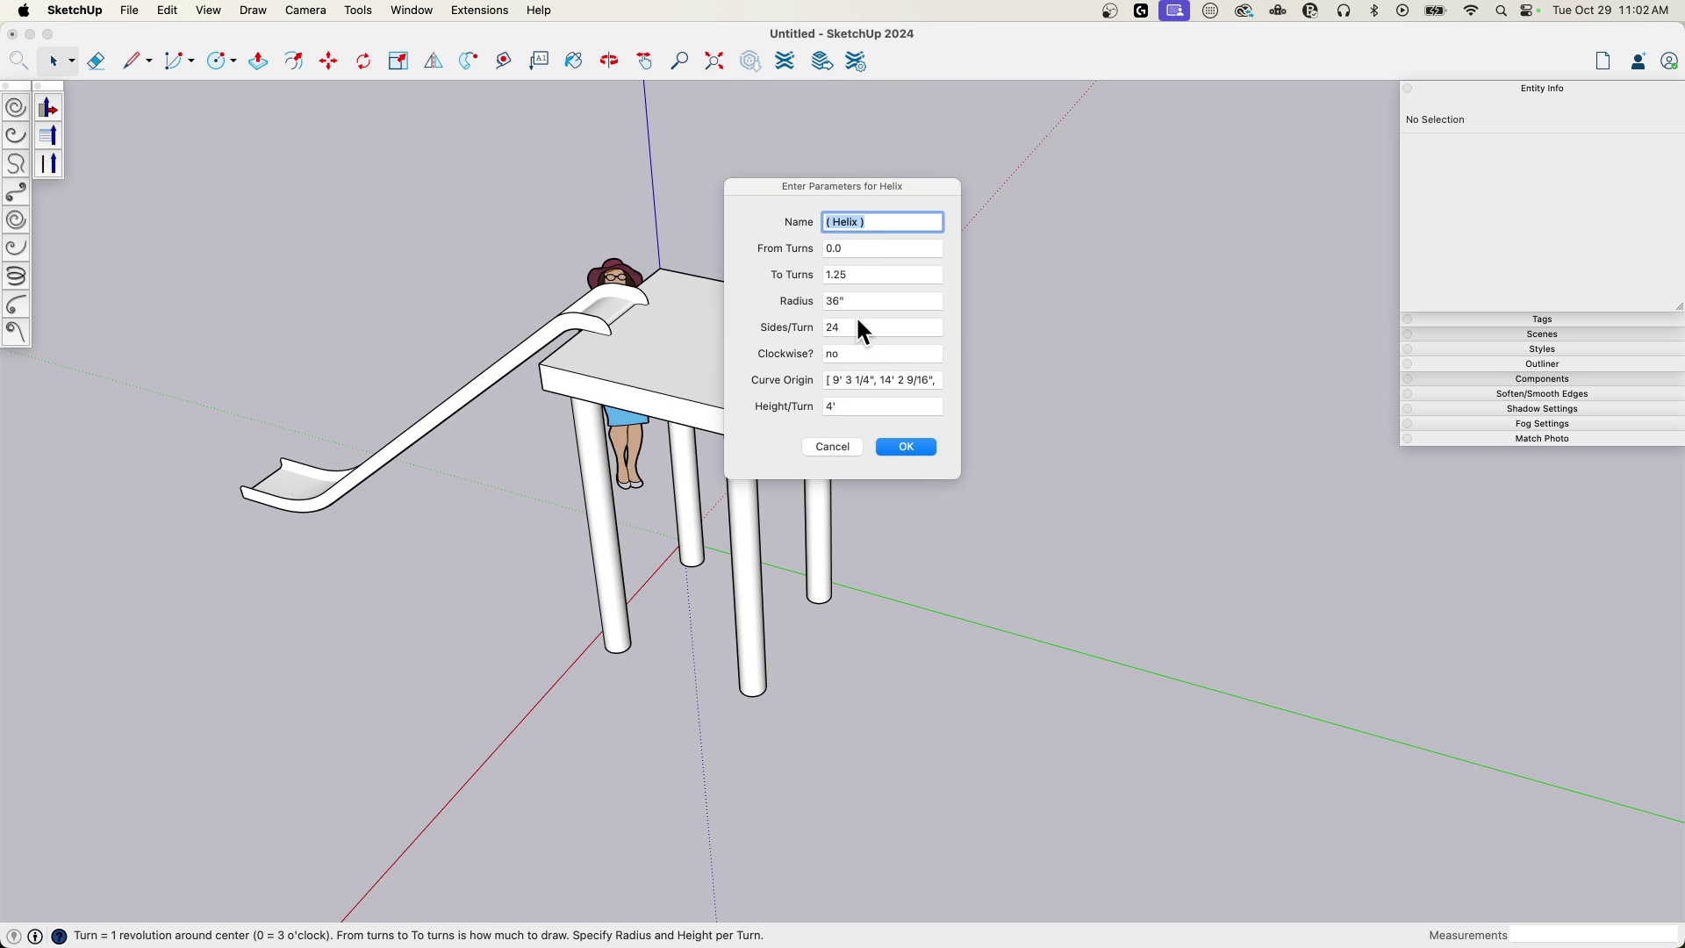
{"action": "left_click_drag", "start_coordinate": [856, 302], "coordinate": [835, 301]}
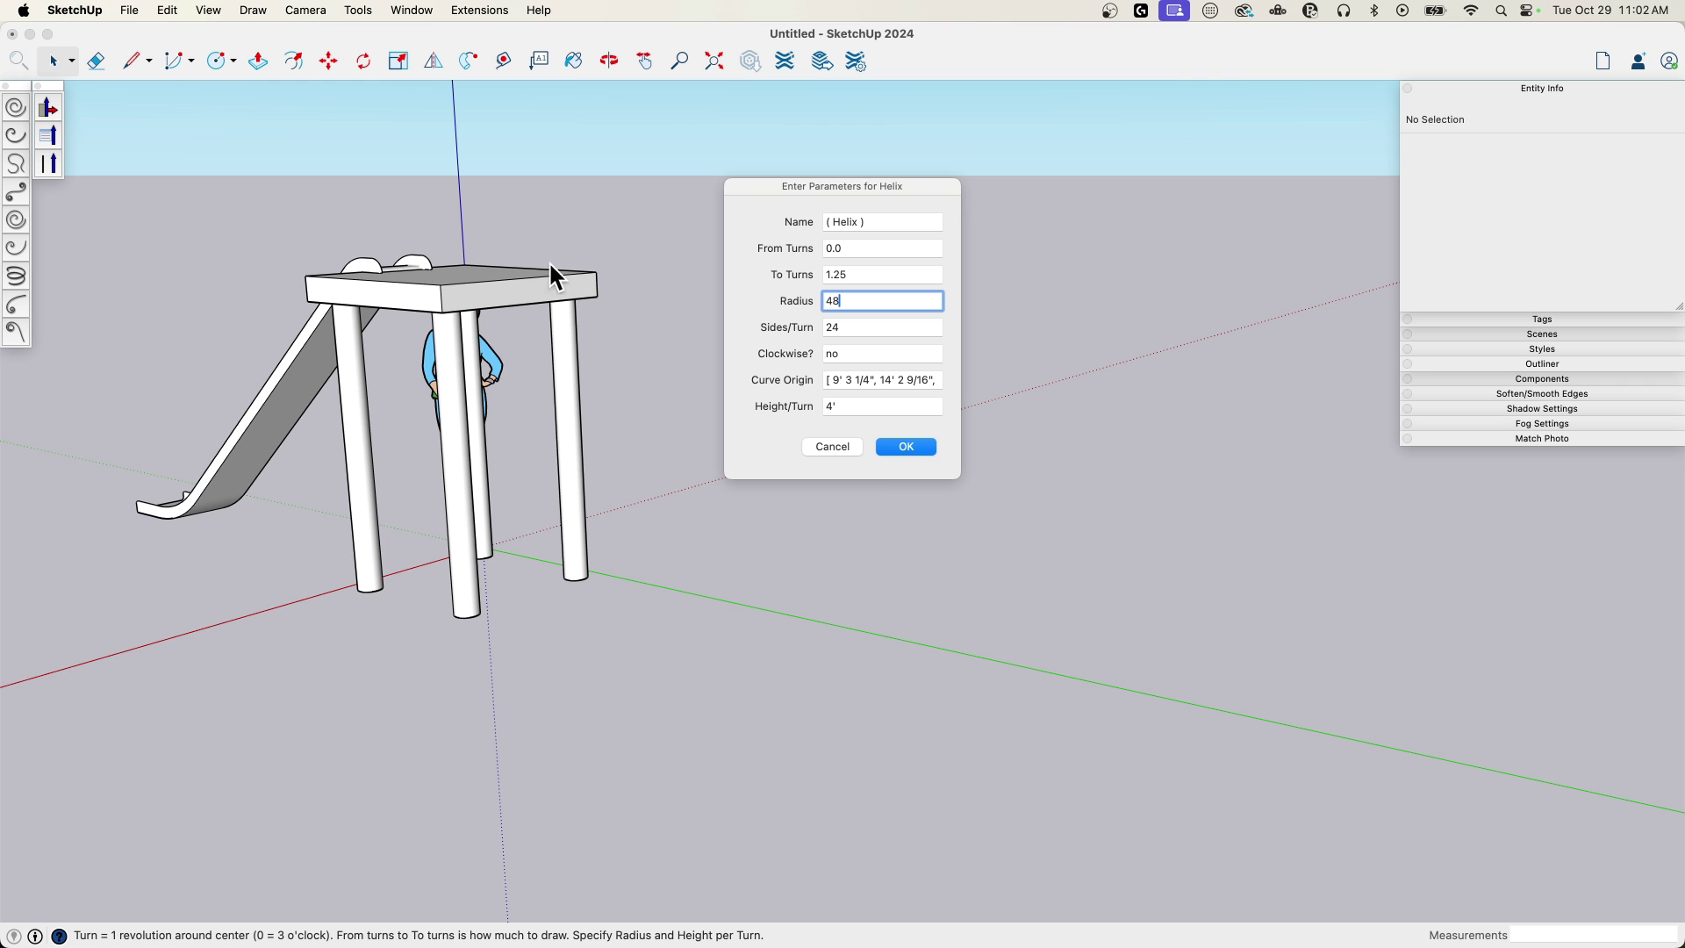
{"action": "left_click", "coordinate": [906, 448]}
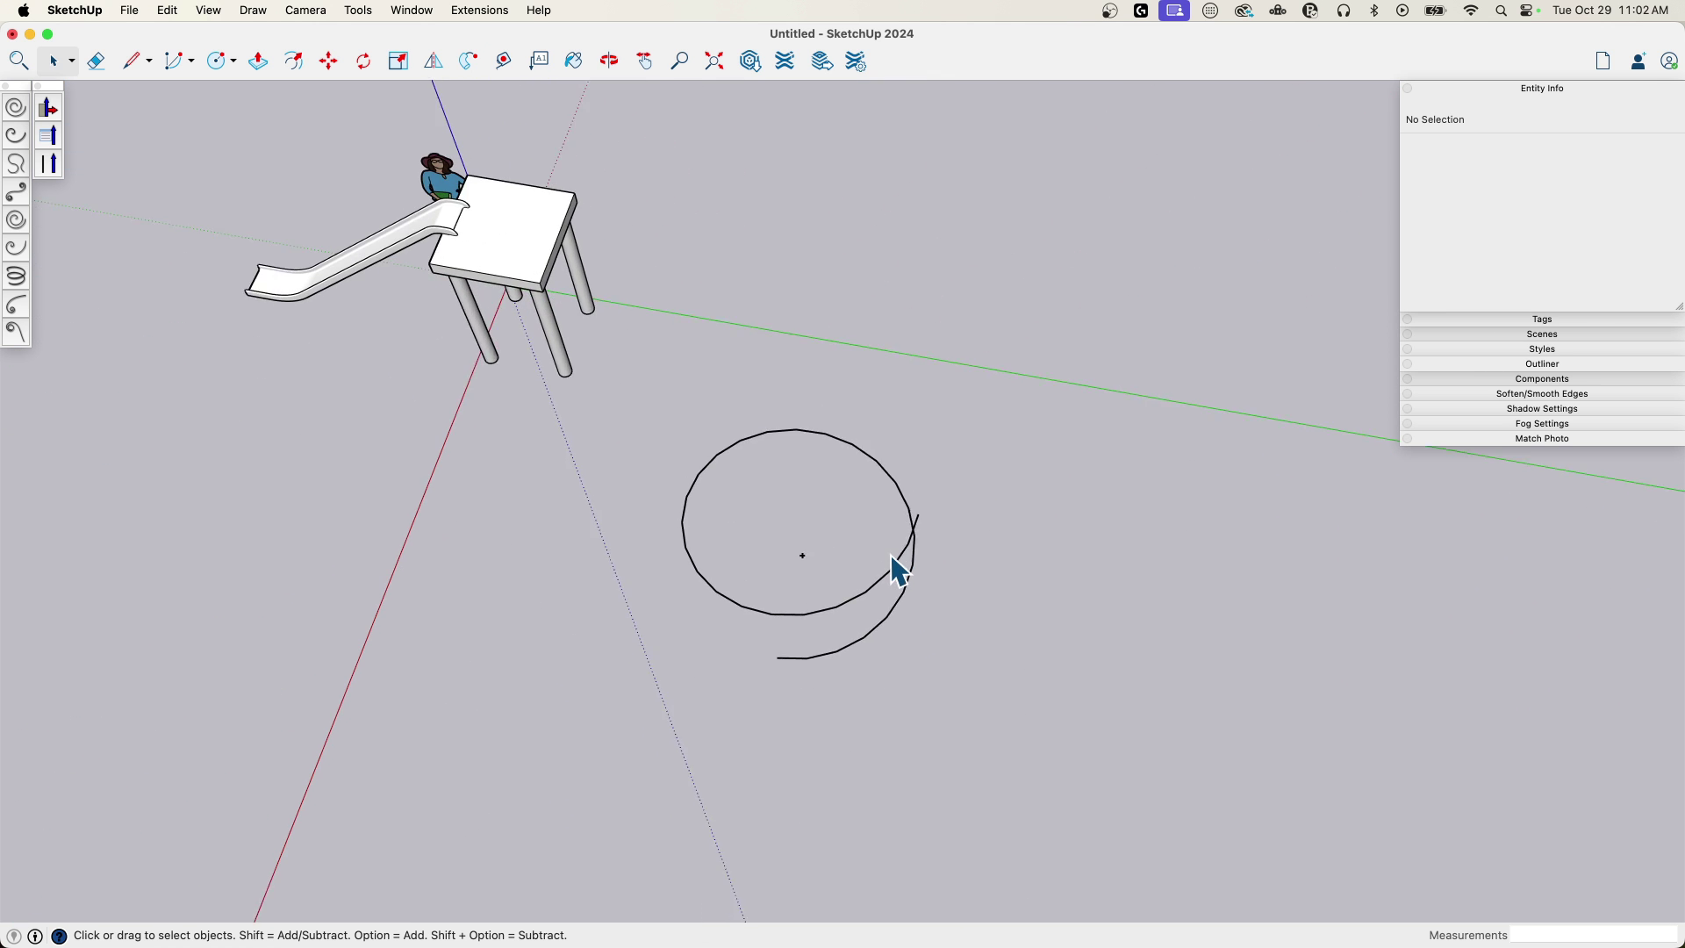
- Rotate the helix group 180 degrees about its vertical axis
{"action": "left_click", "coordinate": [913, 566]}
{"action": "key", "text": "m"}
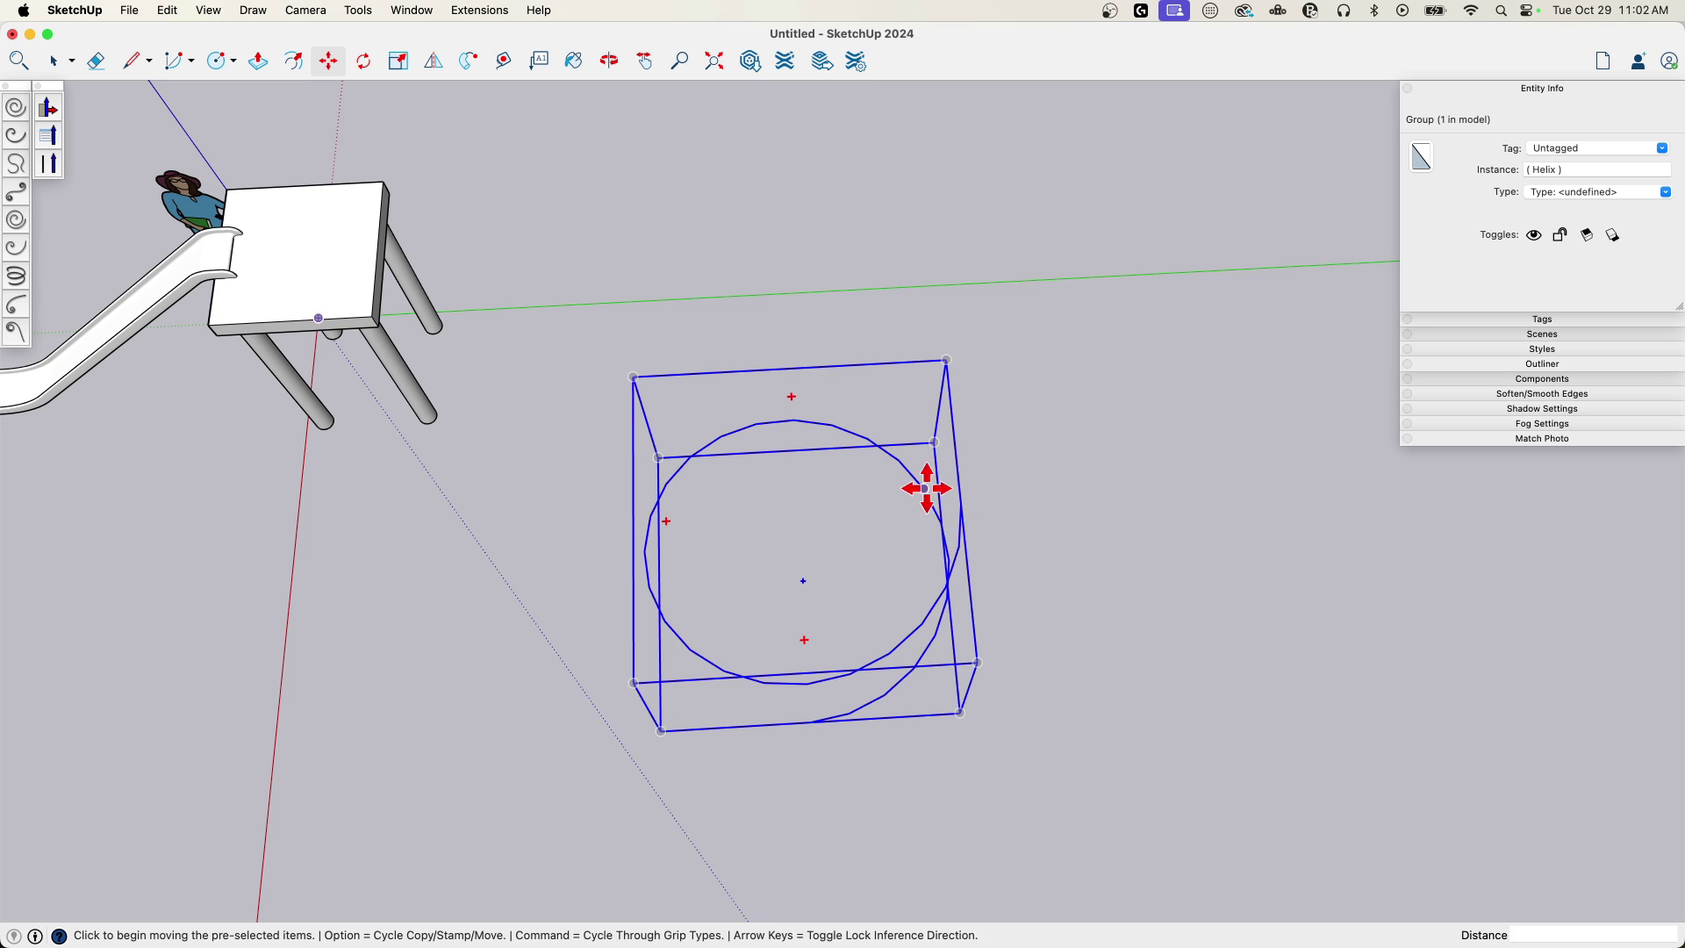
{"action": "left_click", "coordinate": [923, 516]}
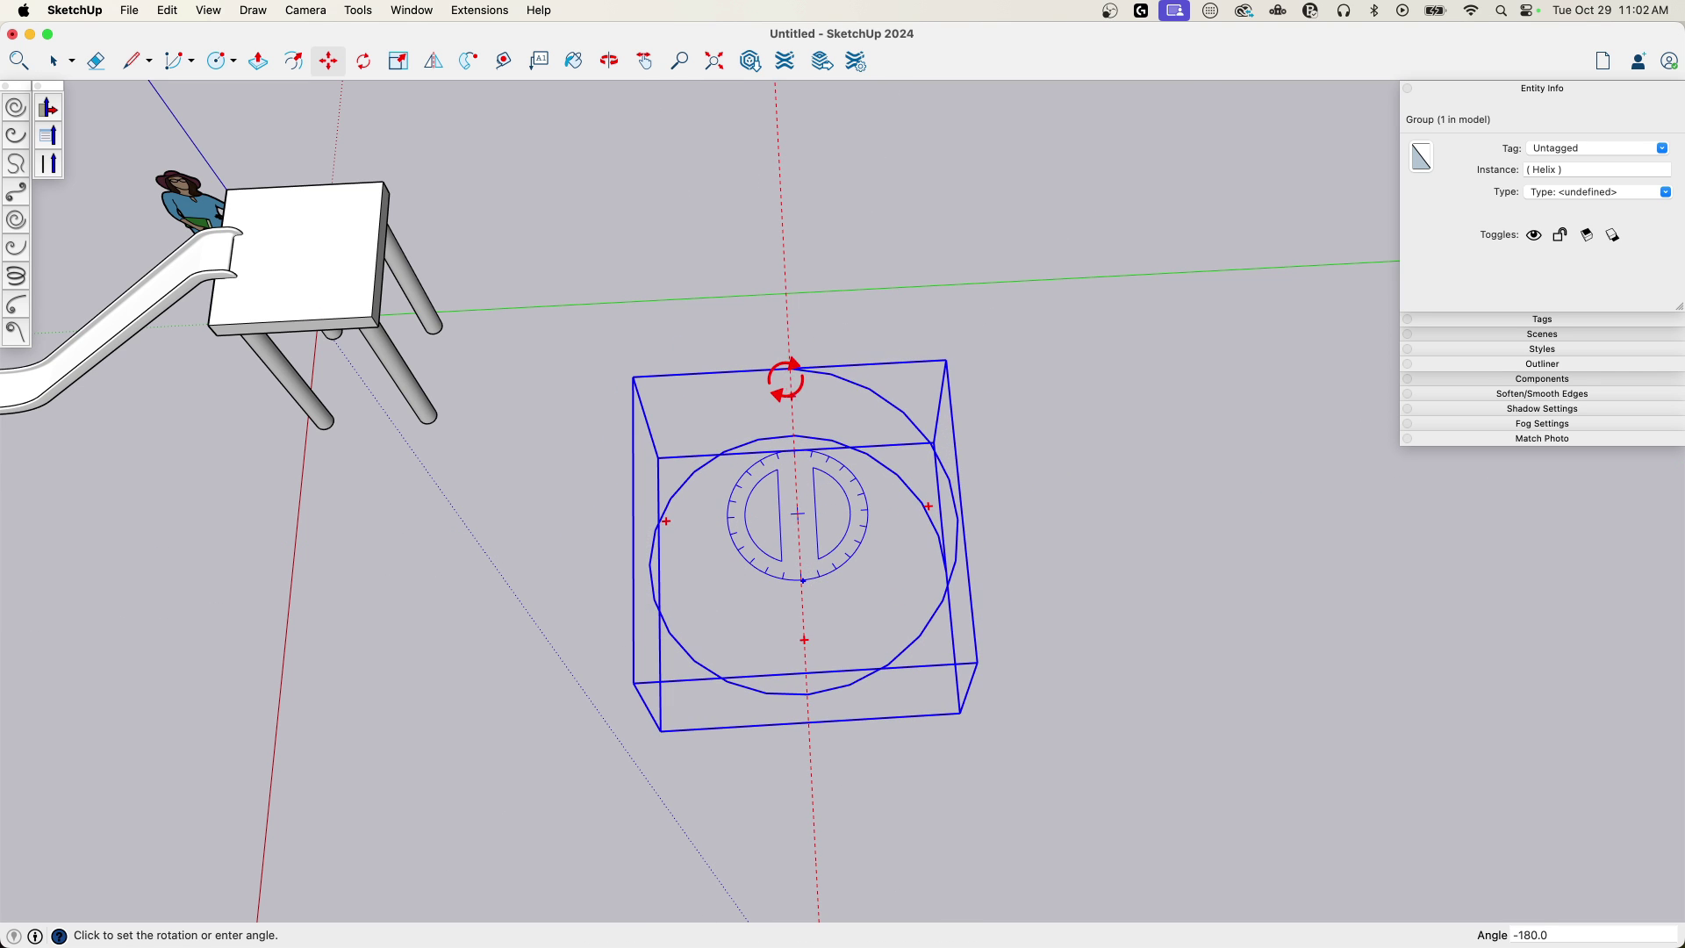
{"action": "left_click", "coordinate": [788, 383]}
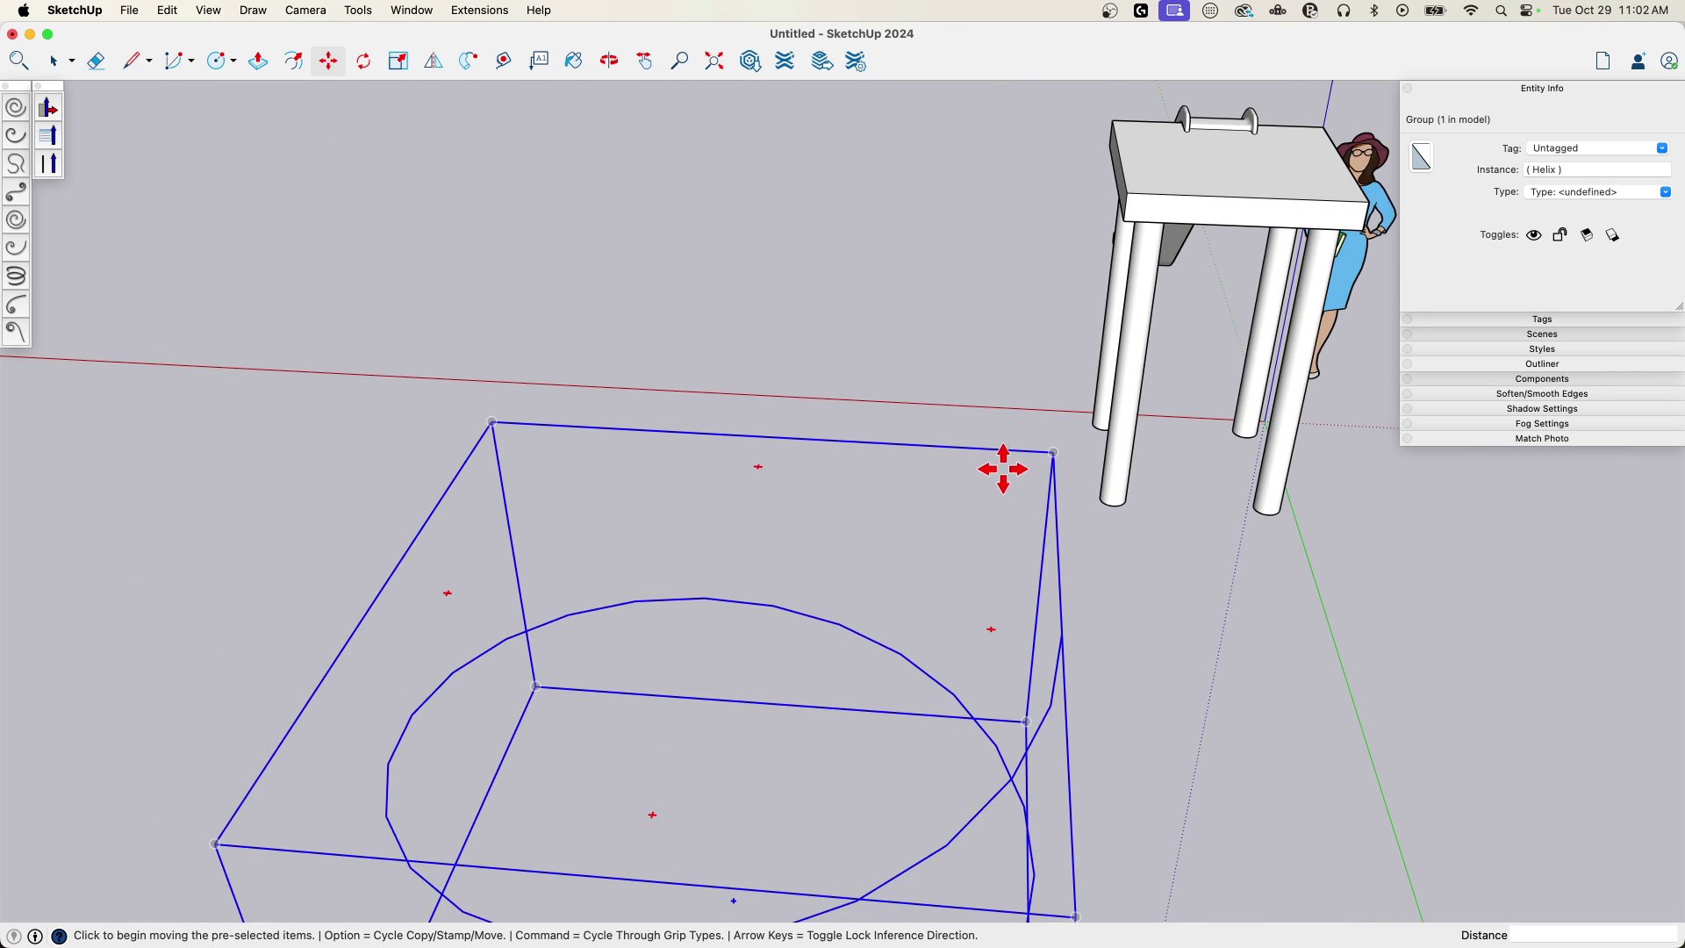
- Move the helix by an upper corner of its bounding box to the midpoint of the platform's top edge opposite the slide
{"action": "left_click", "coordinate": [1054, 452]}
{"action": "scroll", "coordinate": [1203, 312], "scroll_direction": "down", "scroll_amount": 3}
{"action": "scroll", "coordinate": [1024, 346], "scroll_direction": "up", "scroll_amount": 5}
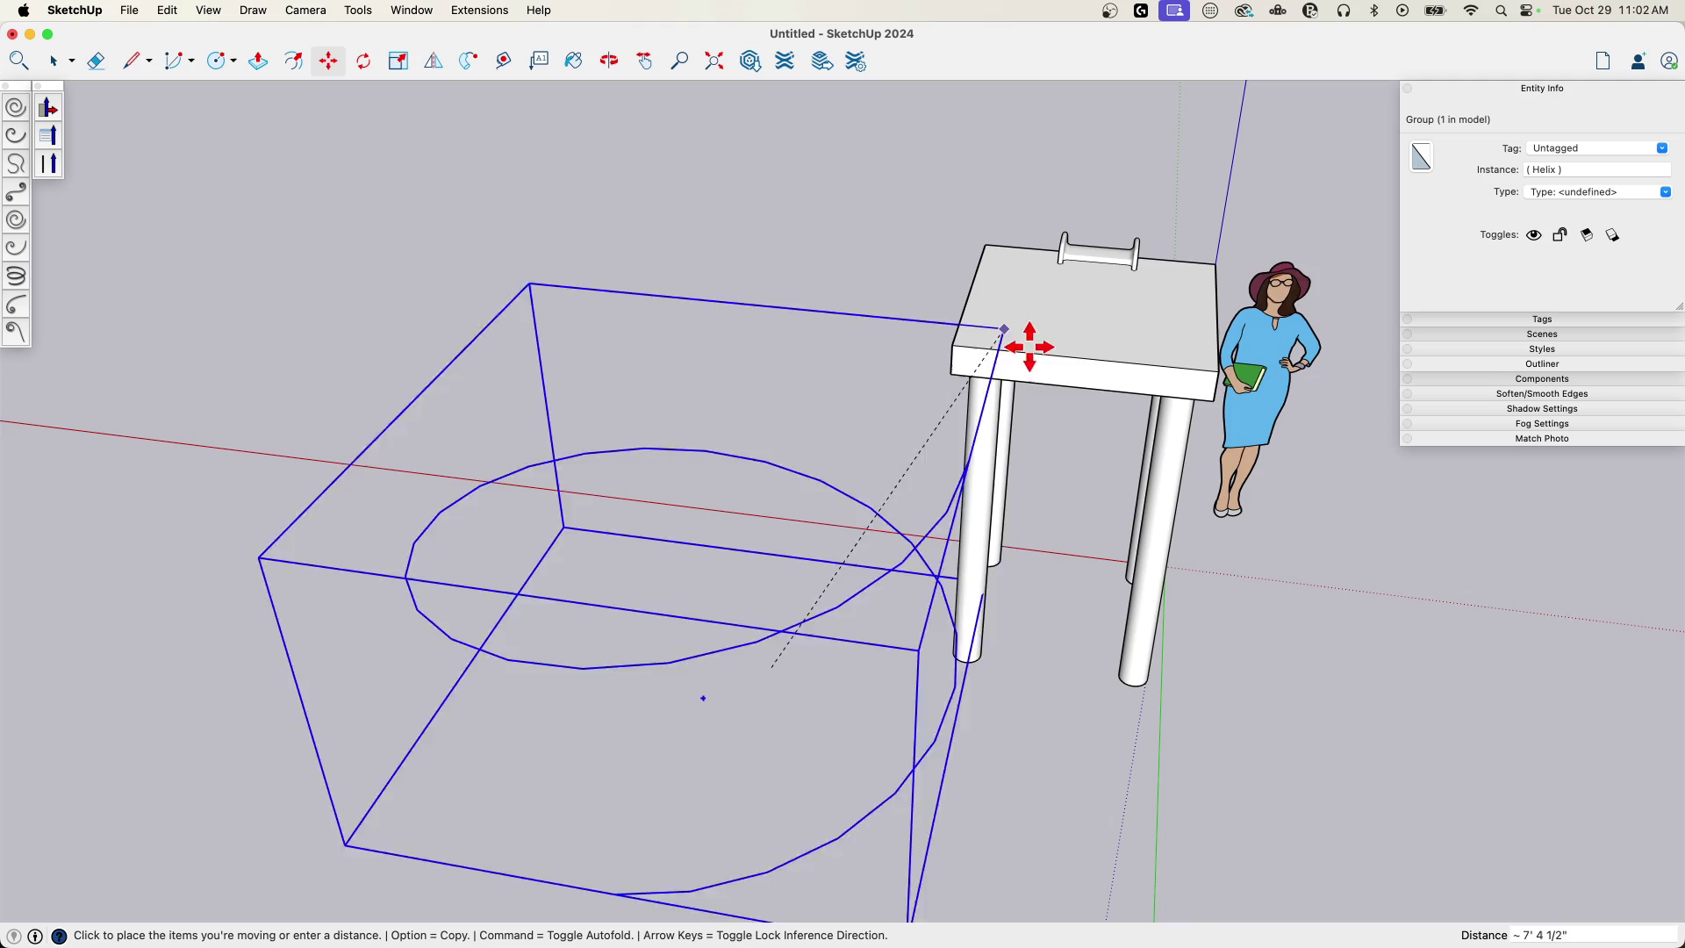
{"action": "left_click", "coordinate": [1091, 359]}
{"action": "middle_click_drag", "start_coordinate": [1114, 425], "coordinate": [1133, 669]}
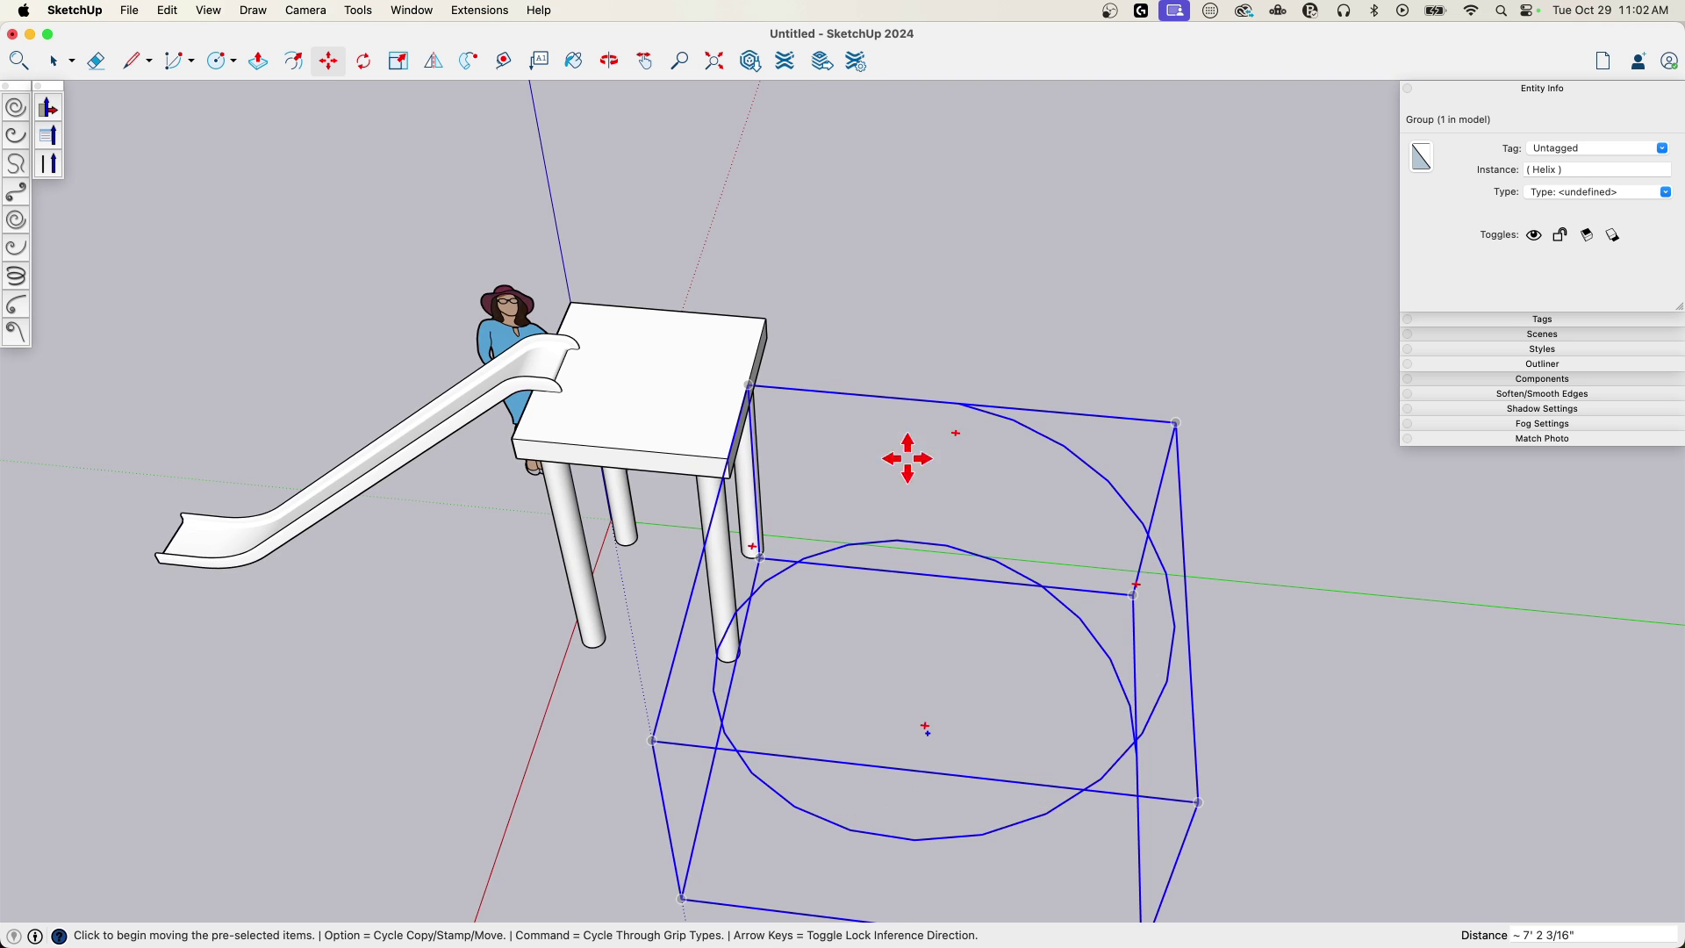
- Lower the helix vertically until its base is level with the bottoms of the platform legs
{"action": "middle_click_drag", "start_coordinate": [907, 458], "coordinate": [1121, 745]}
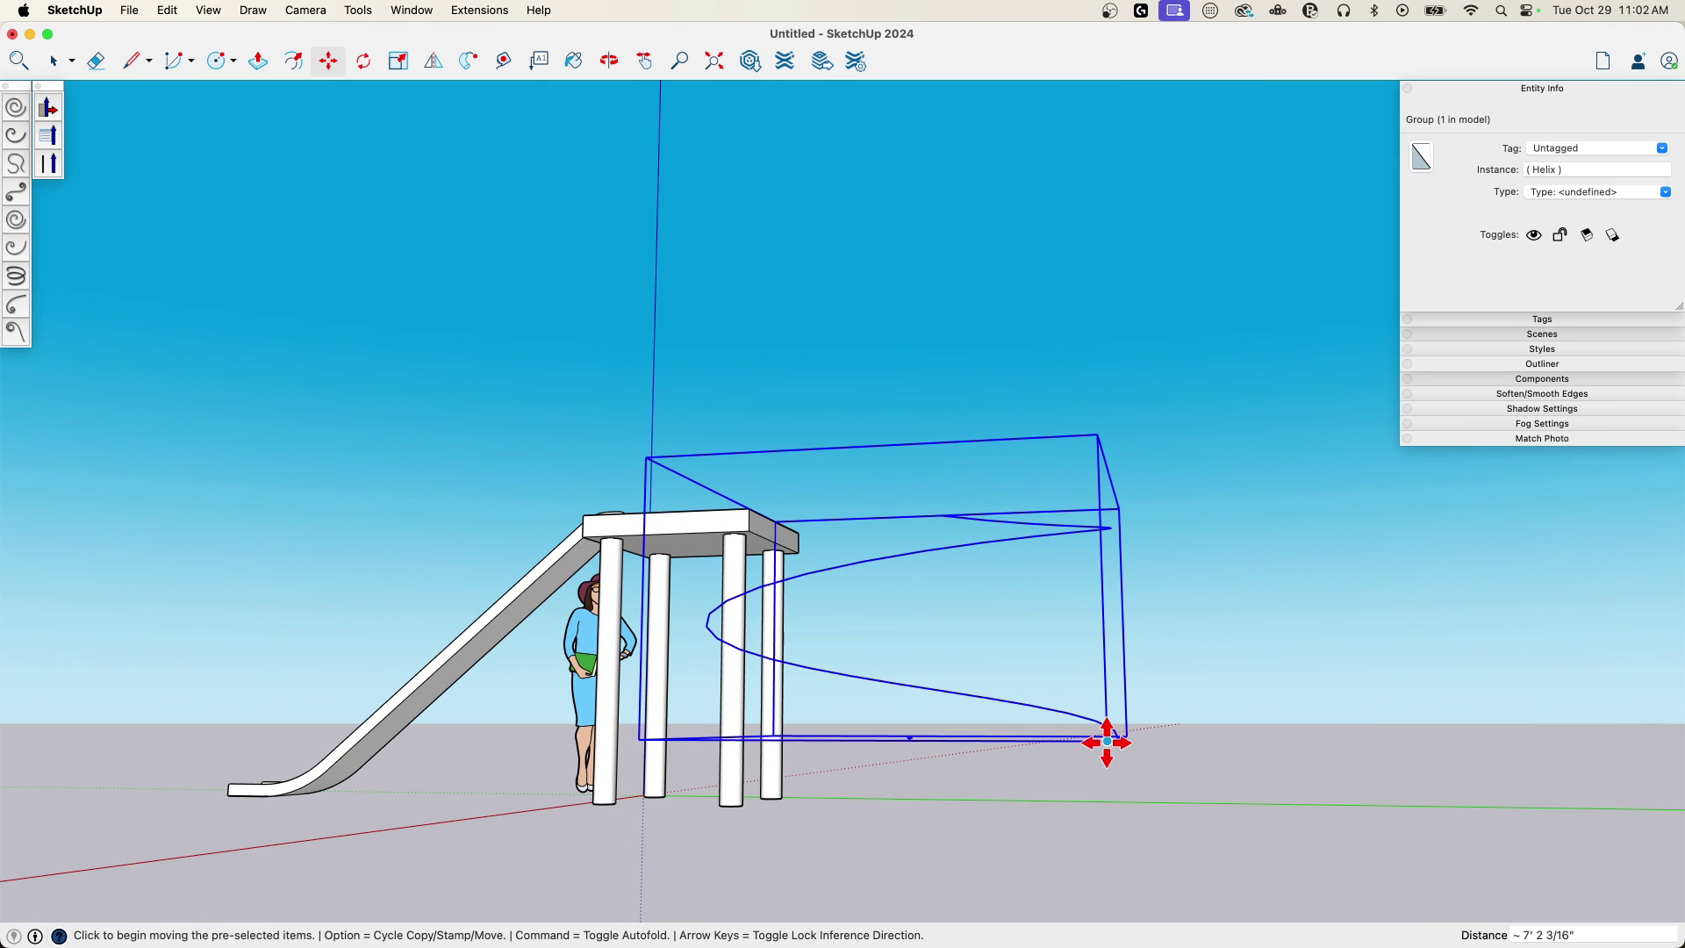
{"action": "left_click", "coordinate": [1107, 742]}
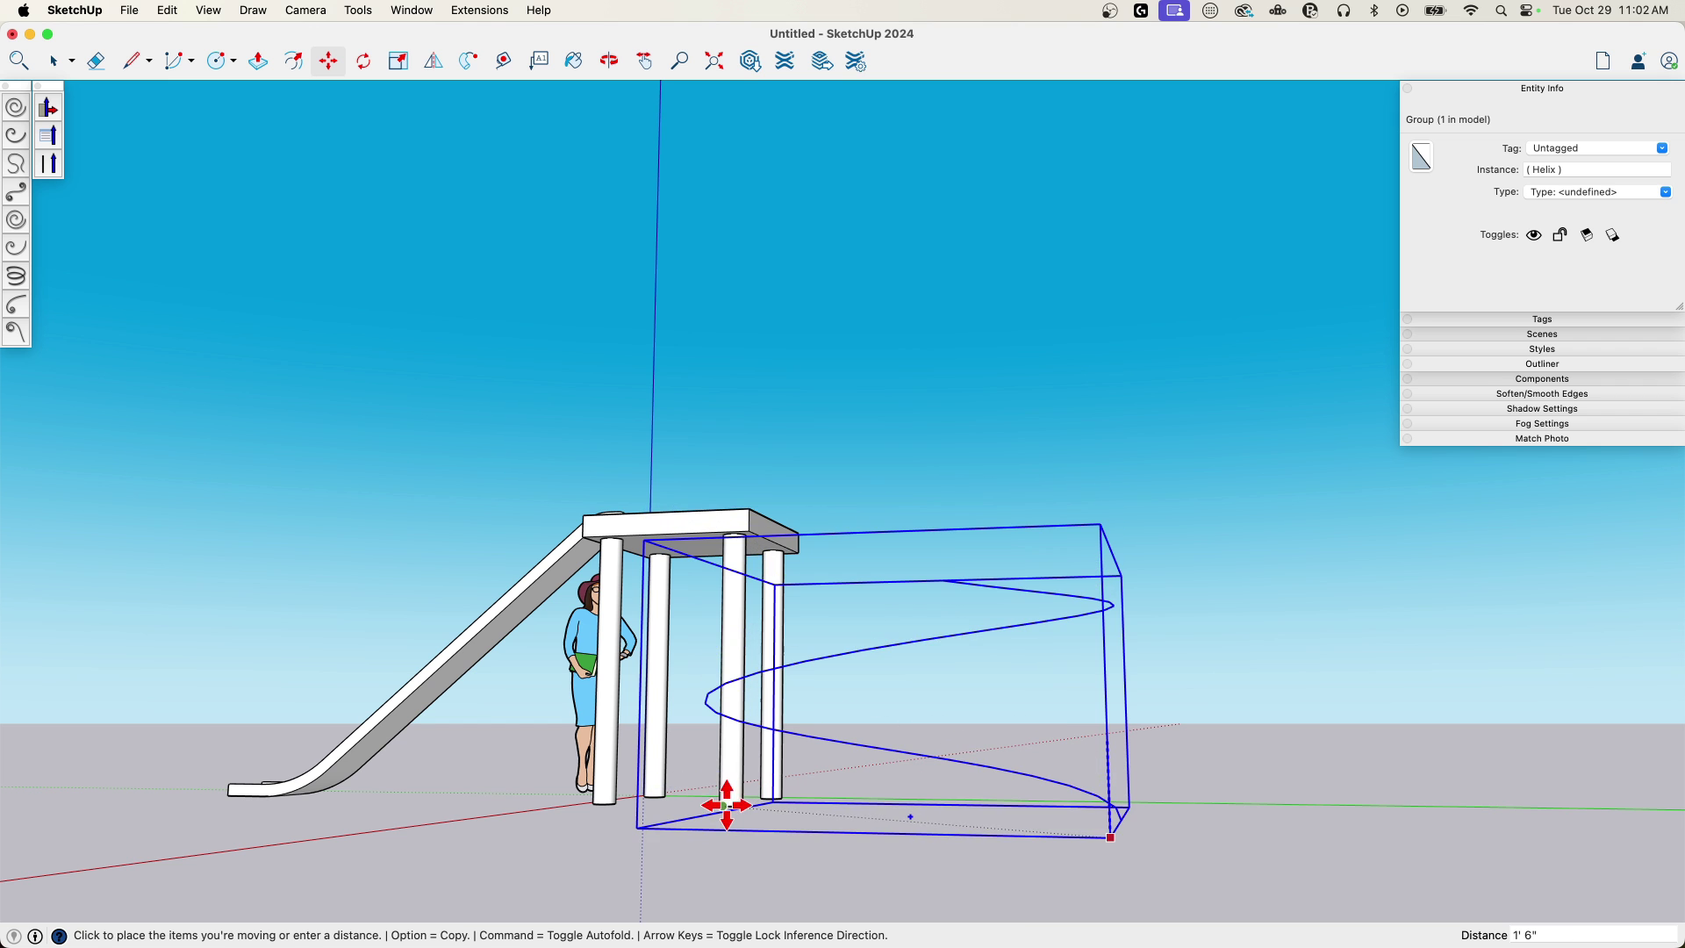
{"action": "left_click", "coordinate": [730, 804]}
- Draw a line from the helix's upper end to the midpoint of the platform's top edge opposite the slide
{"action": "mouse_move", "coordinate": [890, 715]}
{"action": "middle_mouse_down"}
{"action": "mouse_move", "coordinate": [981, 606]}
{"action": "mouse_move", "coordinate": [1034, 504]}
{"action": "middle_mouse_up"}
{"action": "key", "text": "l"}
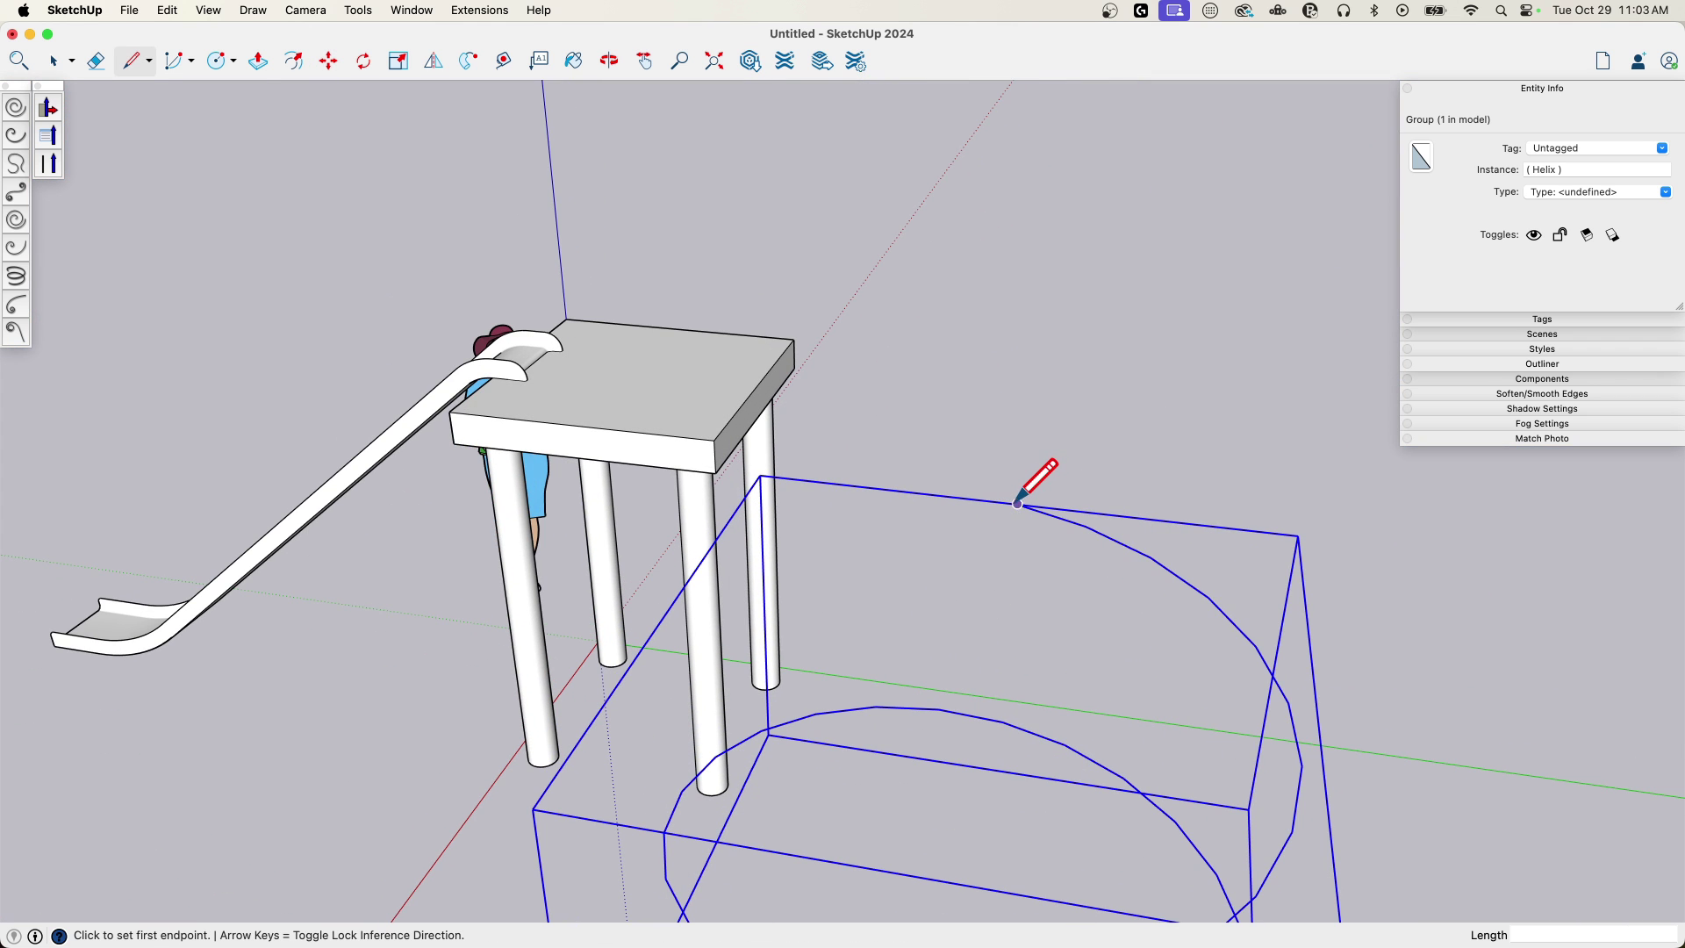
{"action": "left_click", "coordinate": [1017, 503]}
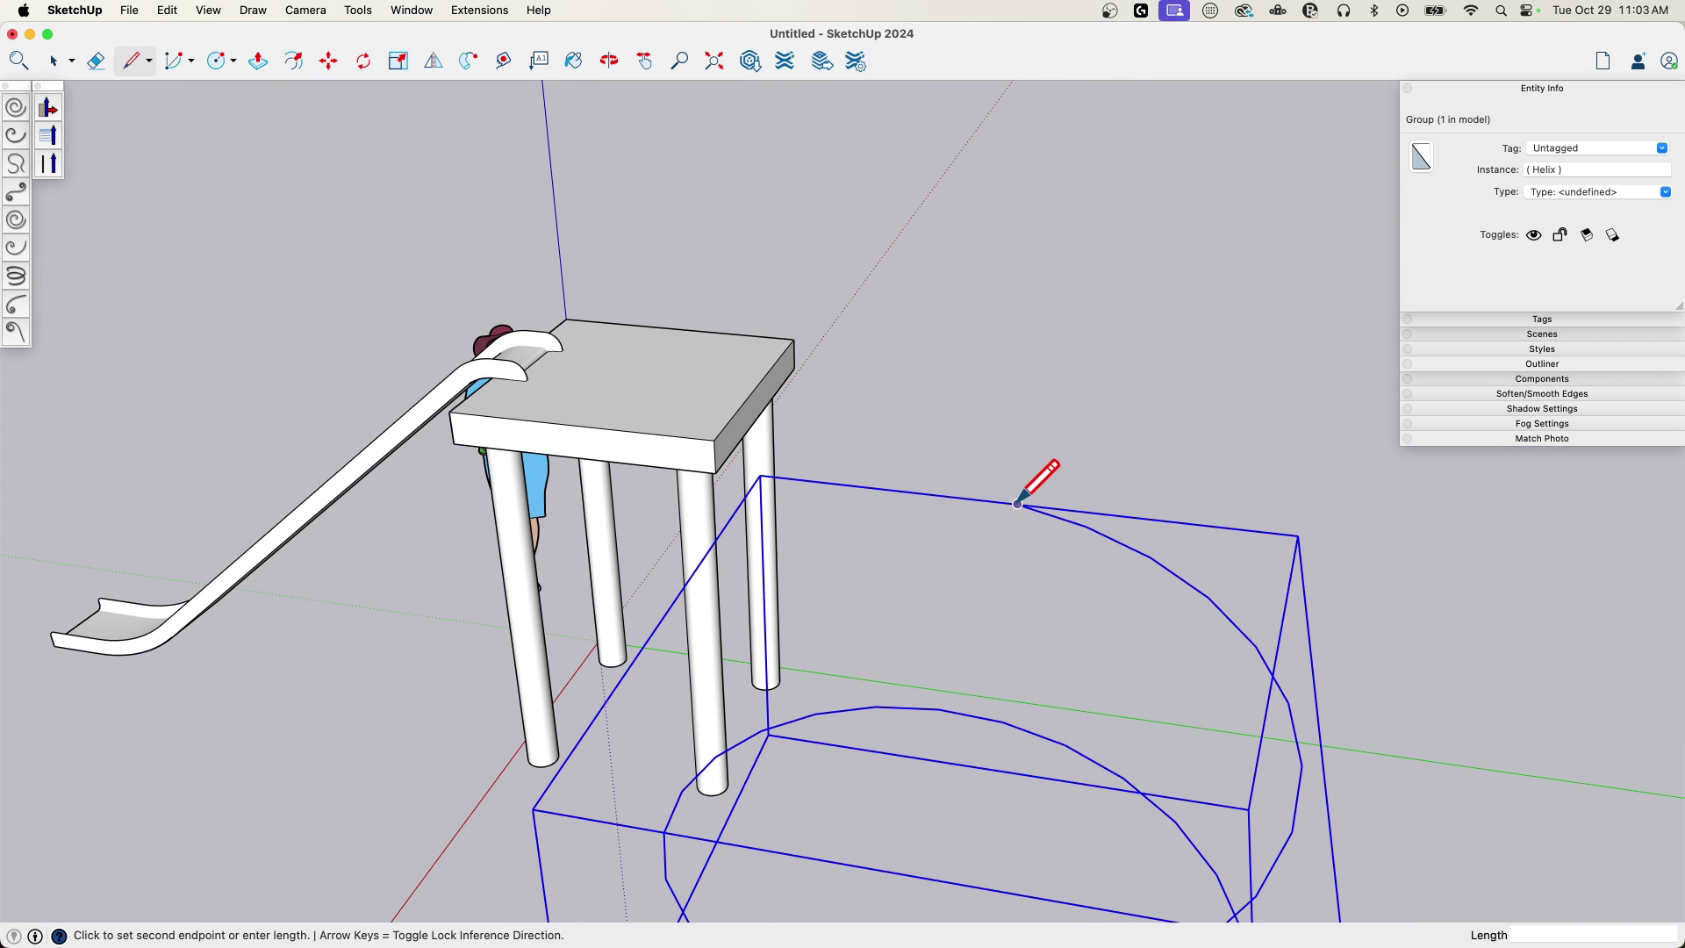
{"action": "left_click", "coordinate": [758, 386]}
- Raise the helix vertically from its upper end to reduce the steepness of the run up to the platform
{"action": "middle_click_drag", "start_coordinate": [1175, 641], "coordinate": [959, 551]}
{"action": "key", "text": "space"}
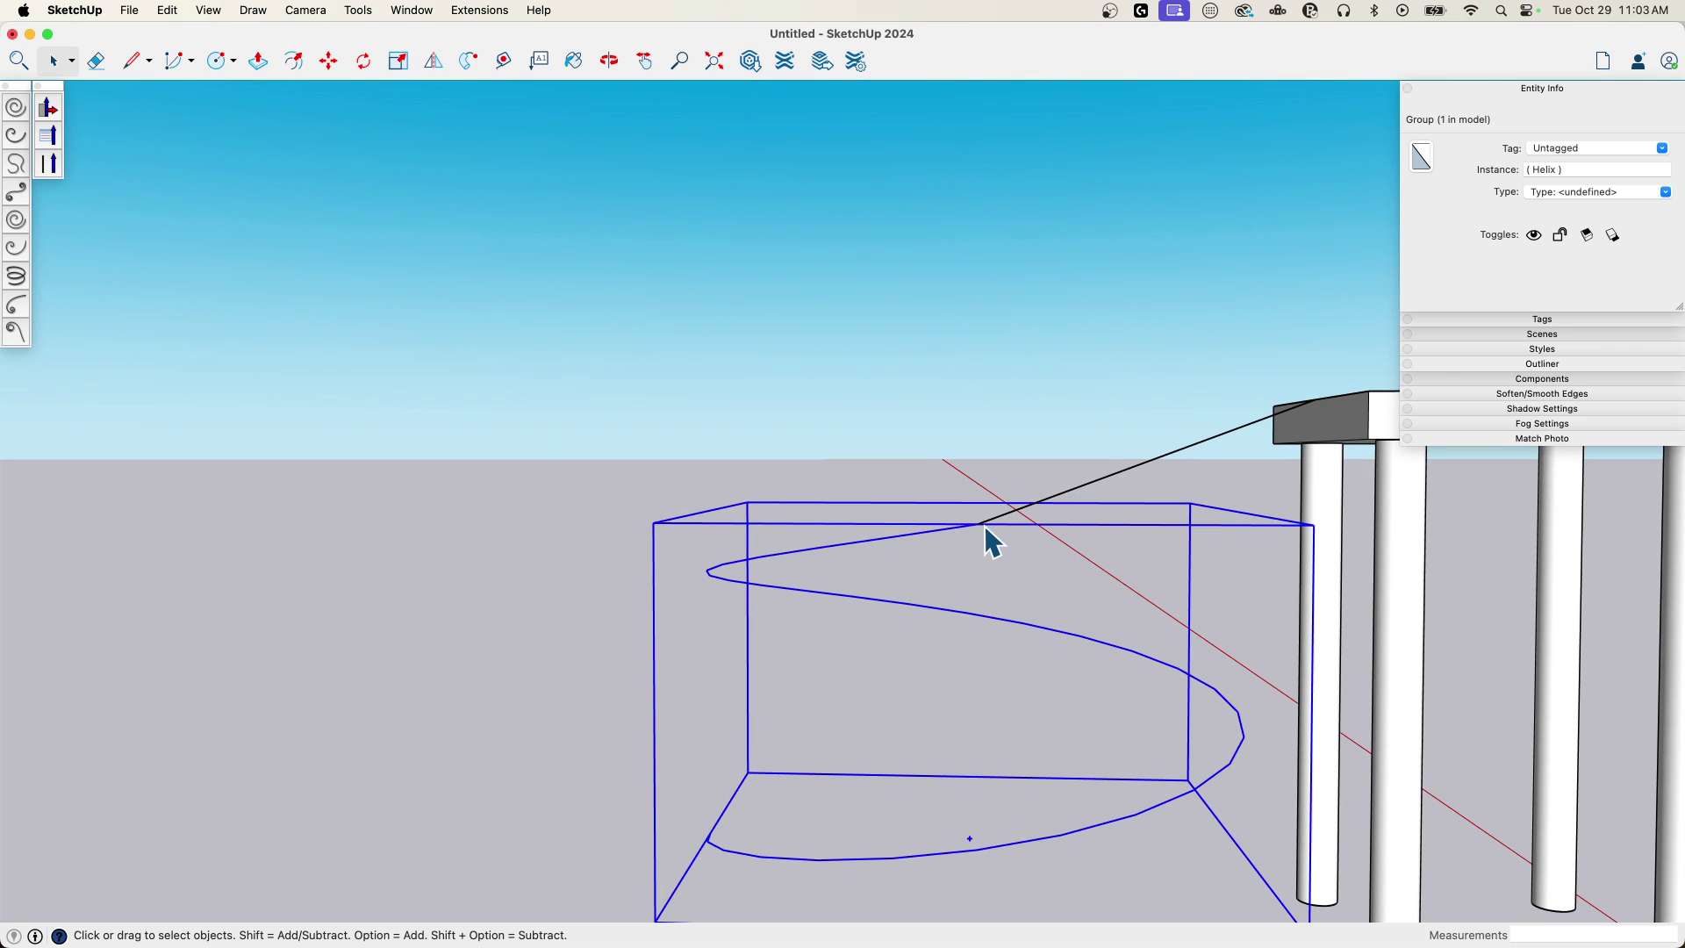
{"action": "key", "text": "m"}
{"action": "left_click", "coordinate": [979, 527]}
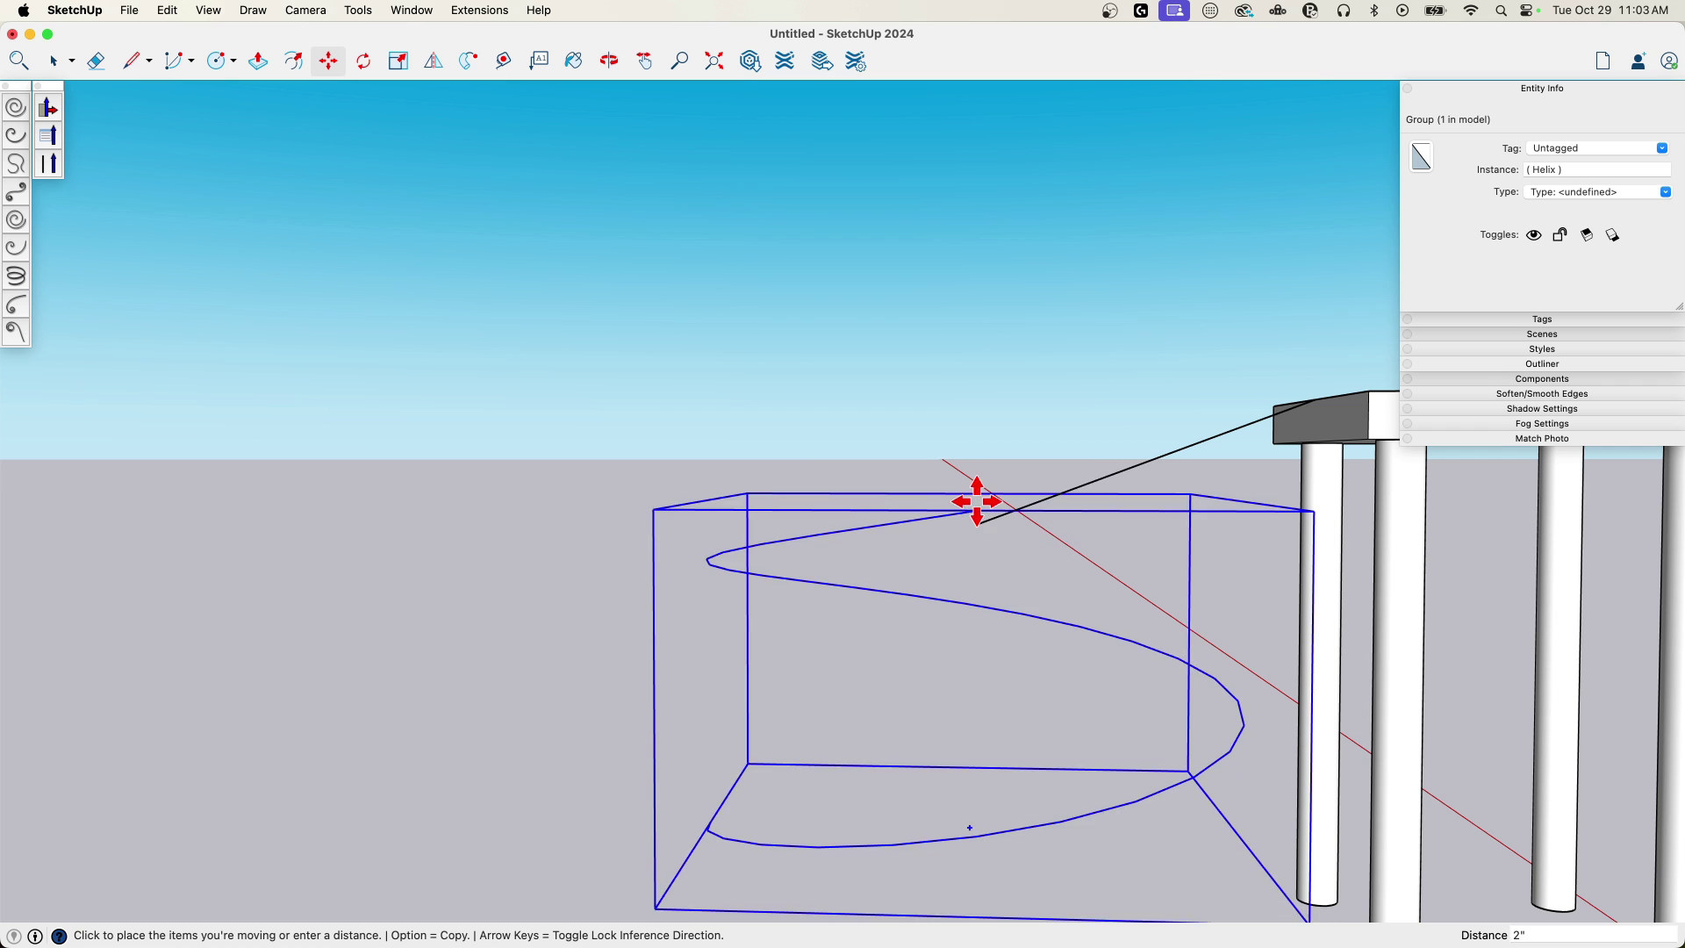
- Connect the raised helix's upper end to the platform edge's midpoint with a new line, and erase the old connecting line
{"action": "key", "text": "l"}
{"action": "left_click", "coordinate": [978, 469]}
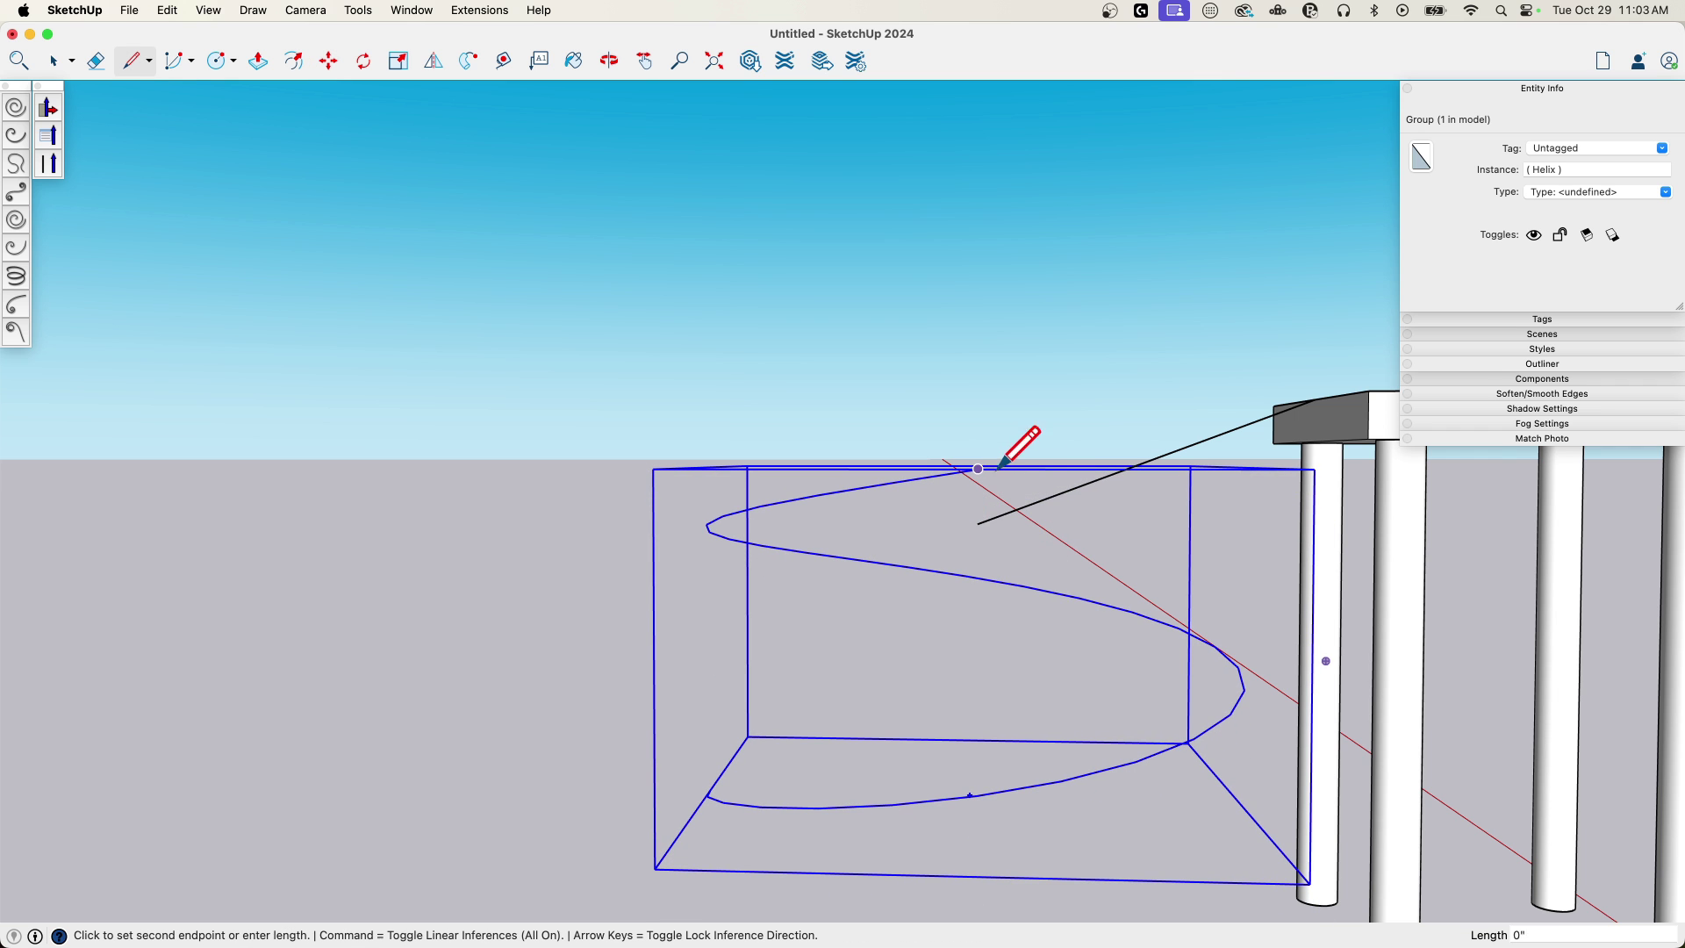
{"action": "left_click", "coordinate": [1313, 400]}
{"action": "key", "text": "e"}
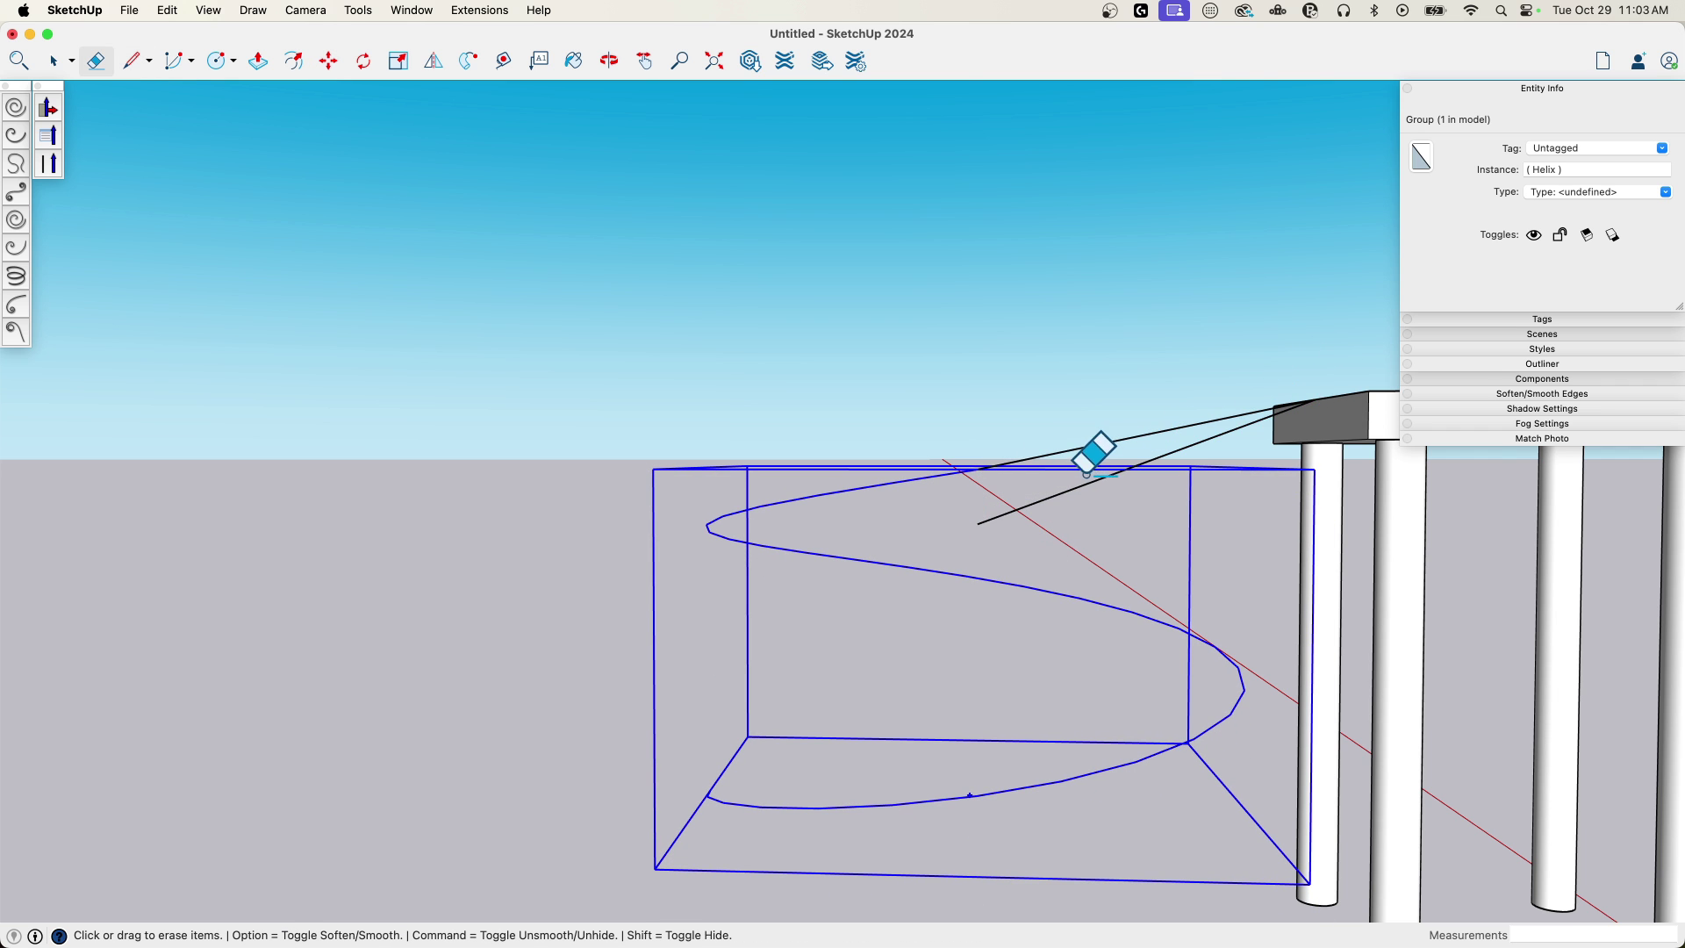
{"action": "left_click_drag", "start_coordinate": [1021, 506], "coordinate": [1037, 527]}
- Explode the helix group and erase its centre point
{"action": "mouse_move", "coordinate": [1038, 527]}
{"action": "middle_mouse_down"}
{"action": "mouse_move", "coordinate": [1063, 487]}
{"action": "mouse_move", "coordinate": [963, 308]}
{"action": "mouse_move", "coordinate": [892, 568]}
{"action": "mouse_move", "coordinate": [817, 392]}
{"action": "mouse_move", "coordinate": [998, 583]}
{"action": "mouse_move", "coordinate": [1036, 700]}
{"action": "middle_mouse_up"}
{"action": "key", "text": "space"}
{"action": "right_click", "coordinate": [1067, 633]}
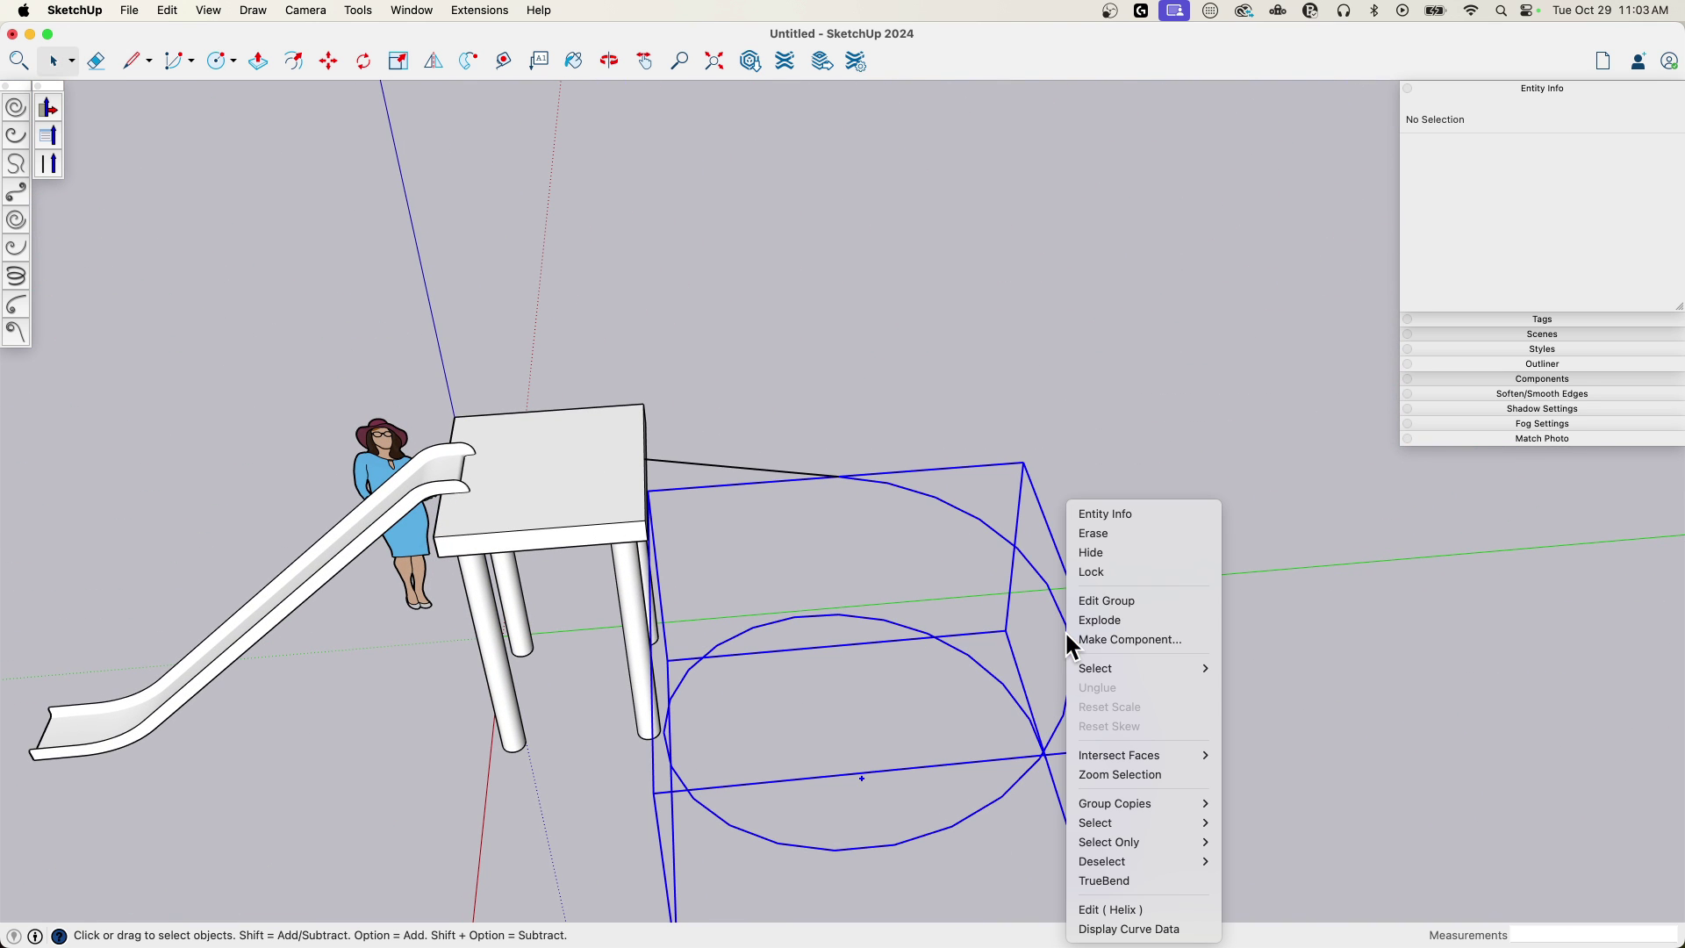
{"action": "left_click", "coordinate": [1123, 620]}
{"action": "key", "text": "e"}
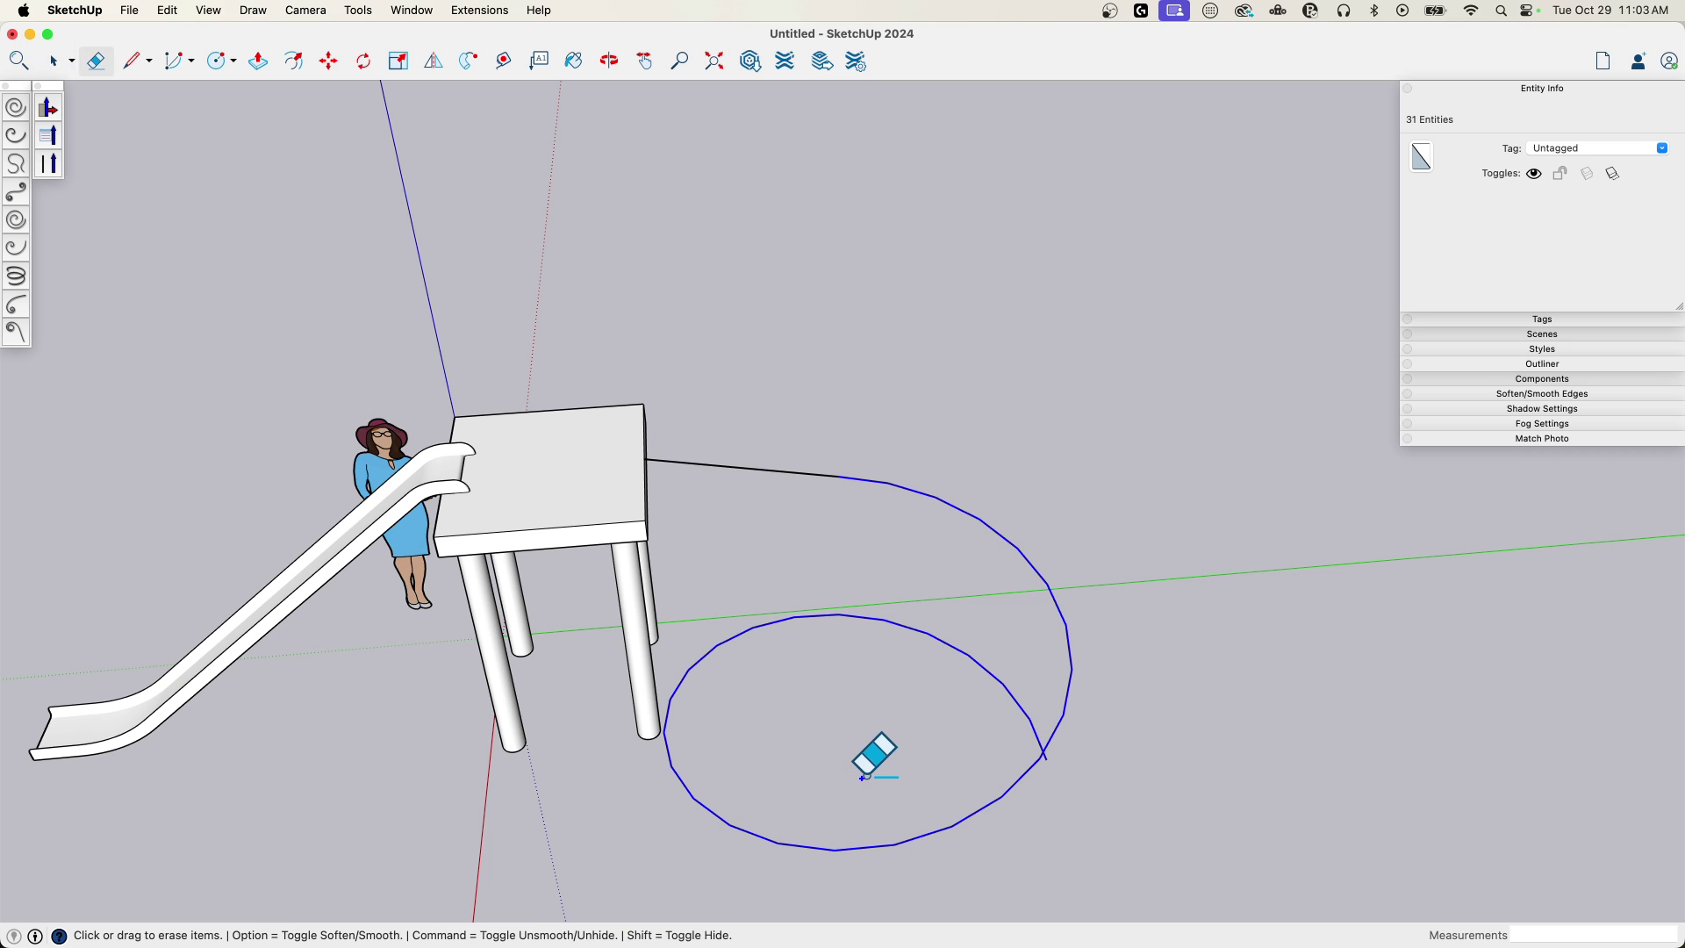
{"action": "key", "text": "space"}
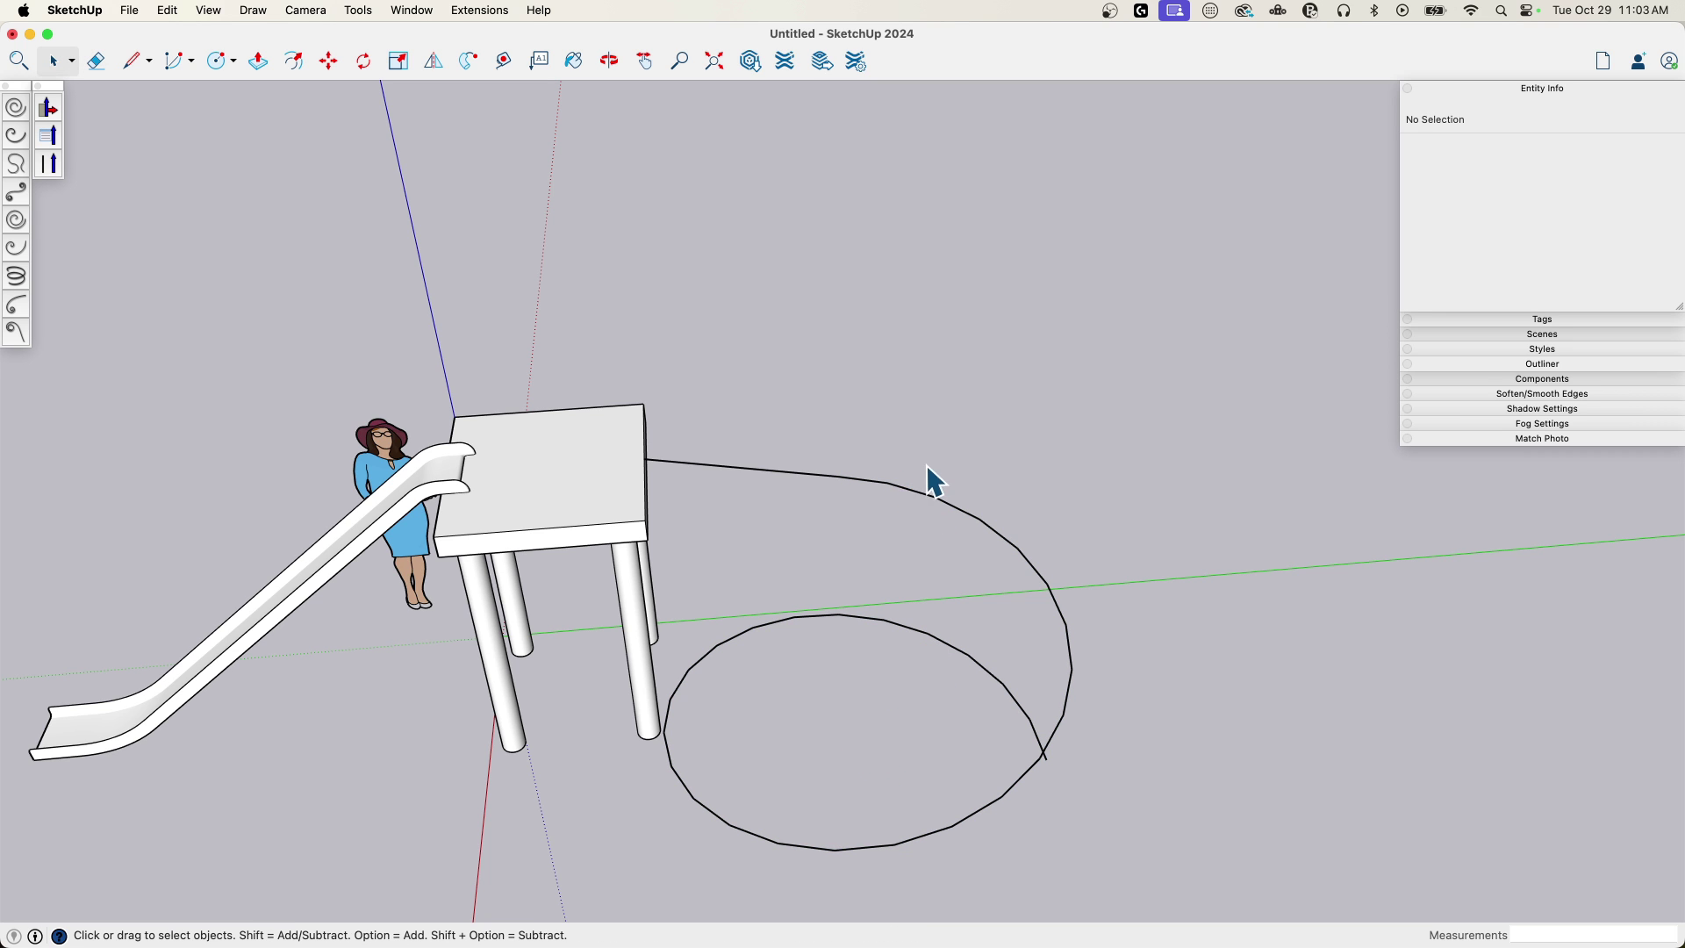
- Weld all edges of the helix and its connecting line into one curve
{"action": "left_click_drag", "start_coordinate": [763, 510], "coordinate": [856, 520]}
{"action": "triple_click", "coordinate": [884, 481]}
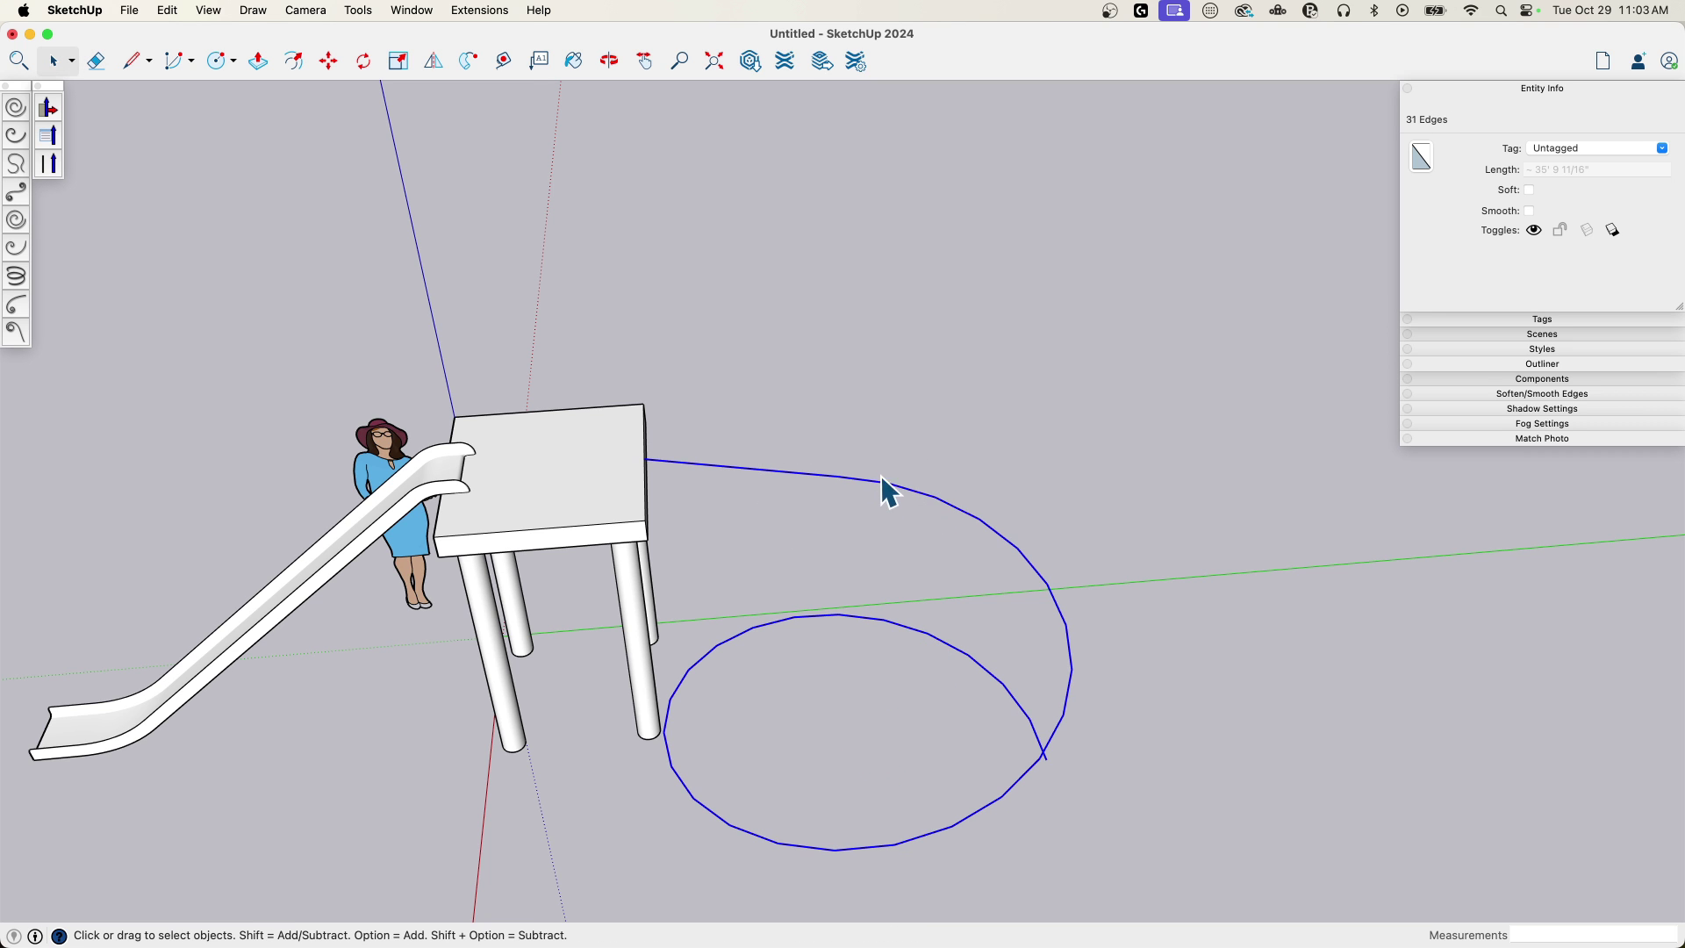
{"action": "right_click", "coordinate": [994, 532]}
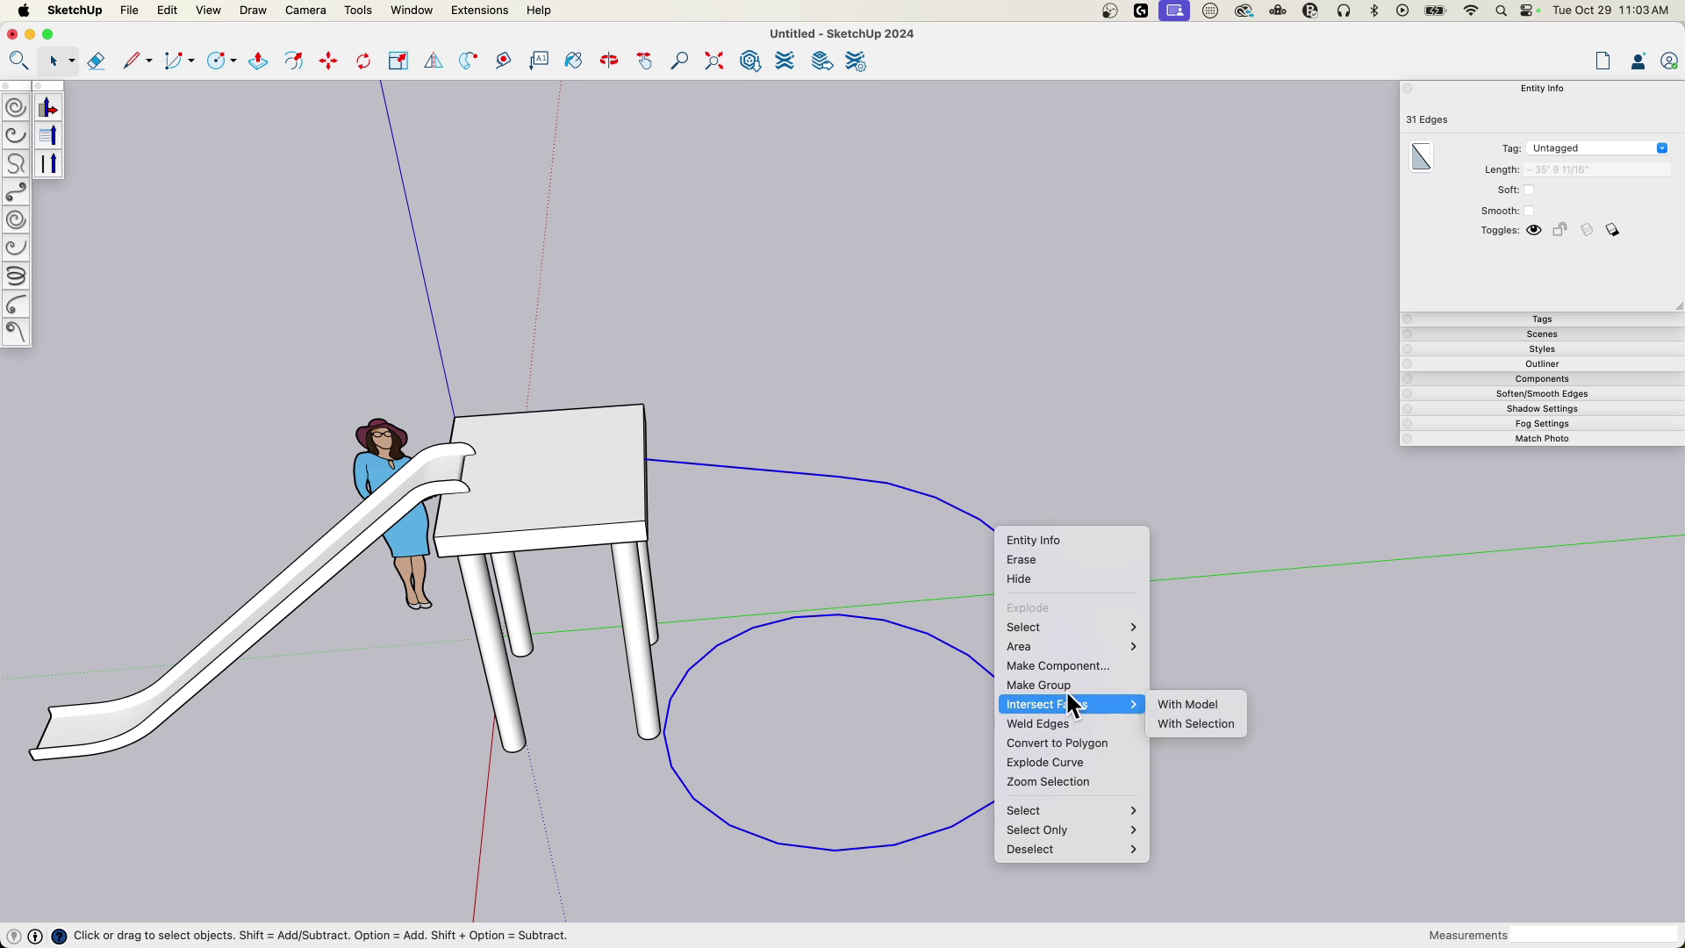
{"action": "left_click", "coordinate": [1078, 723]}
- Draw a vertical rectangular face 1' wide with an area of 120 in² on the platform edge, one lower corner at the curve's end
{"action": "middle_click_drag", "start_coordinate": [1130, 725], "coordinate": [1020, 429]}
{"action": "scroll", "coordinate": [1020, 429], "scroll_direction": "up", "scroll_amount": 10}
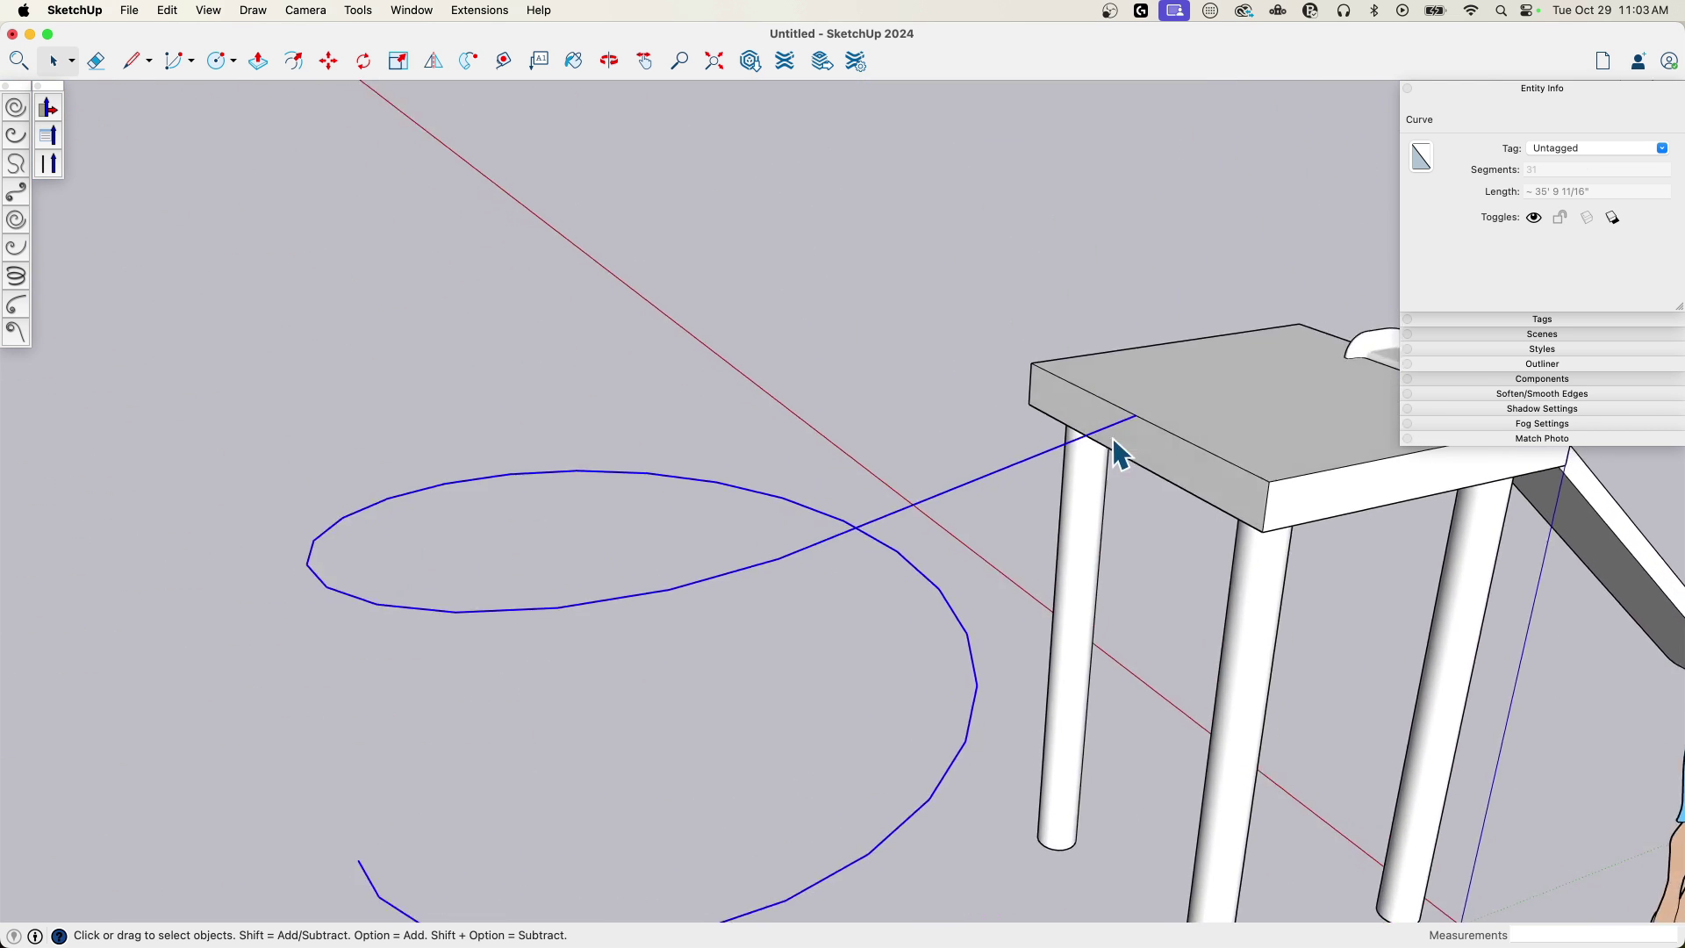
{"action": "key", "text": "l"}
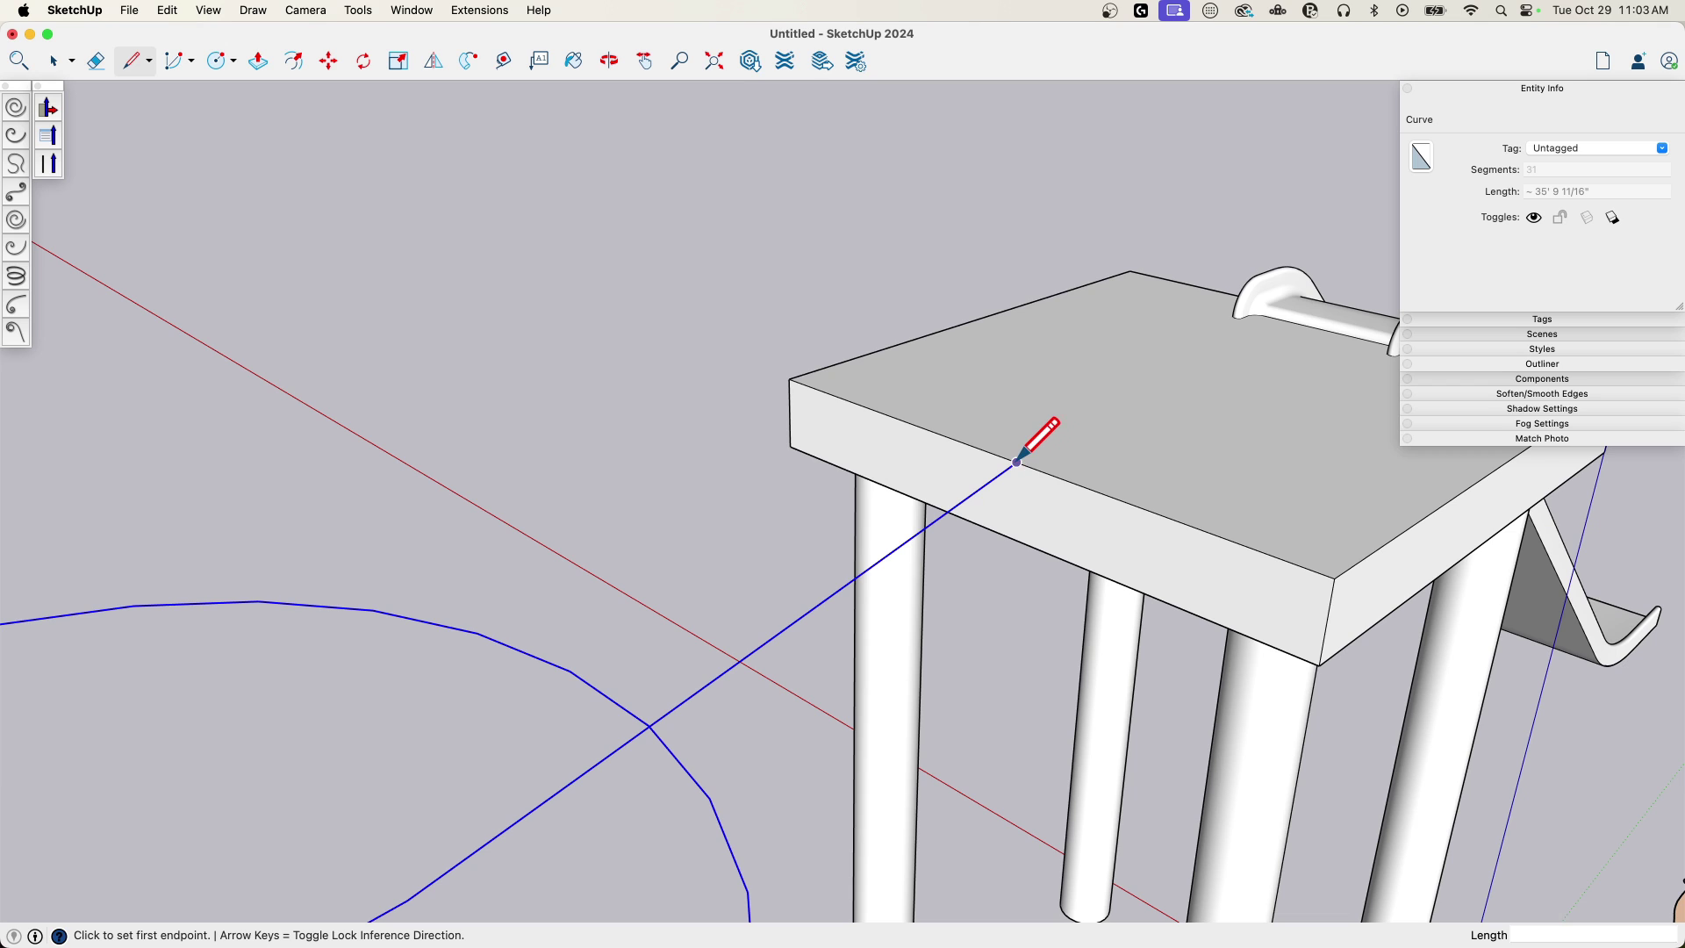
{"action": "left_click", "coordinate": [1017, 463]}
{"action": "key", "text": "Escape"}
{"action": "left_click", "coordinate": [1018, 459]}
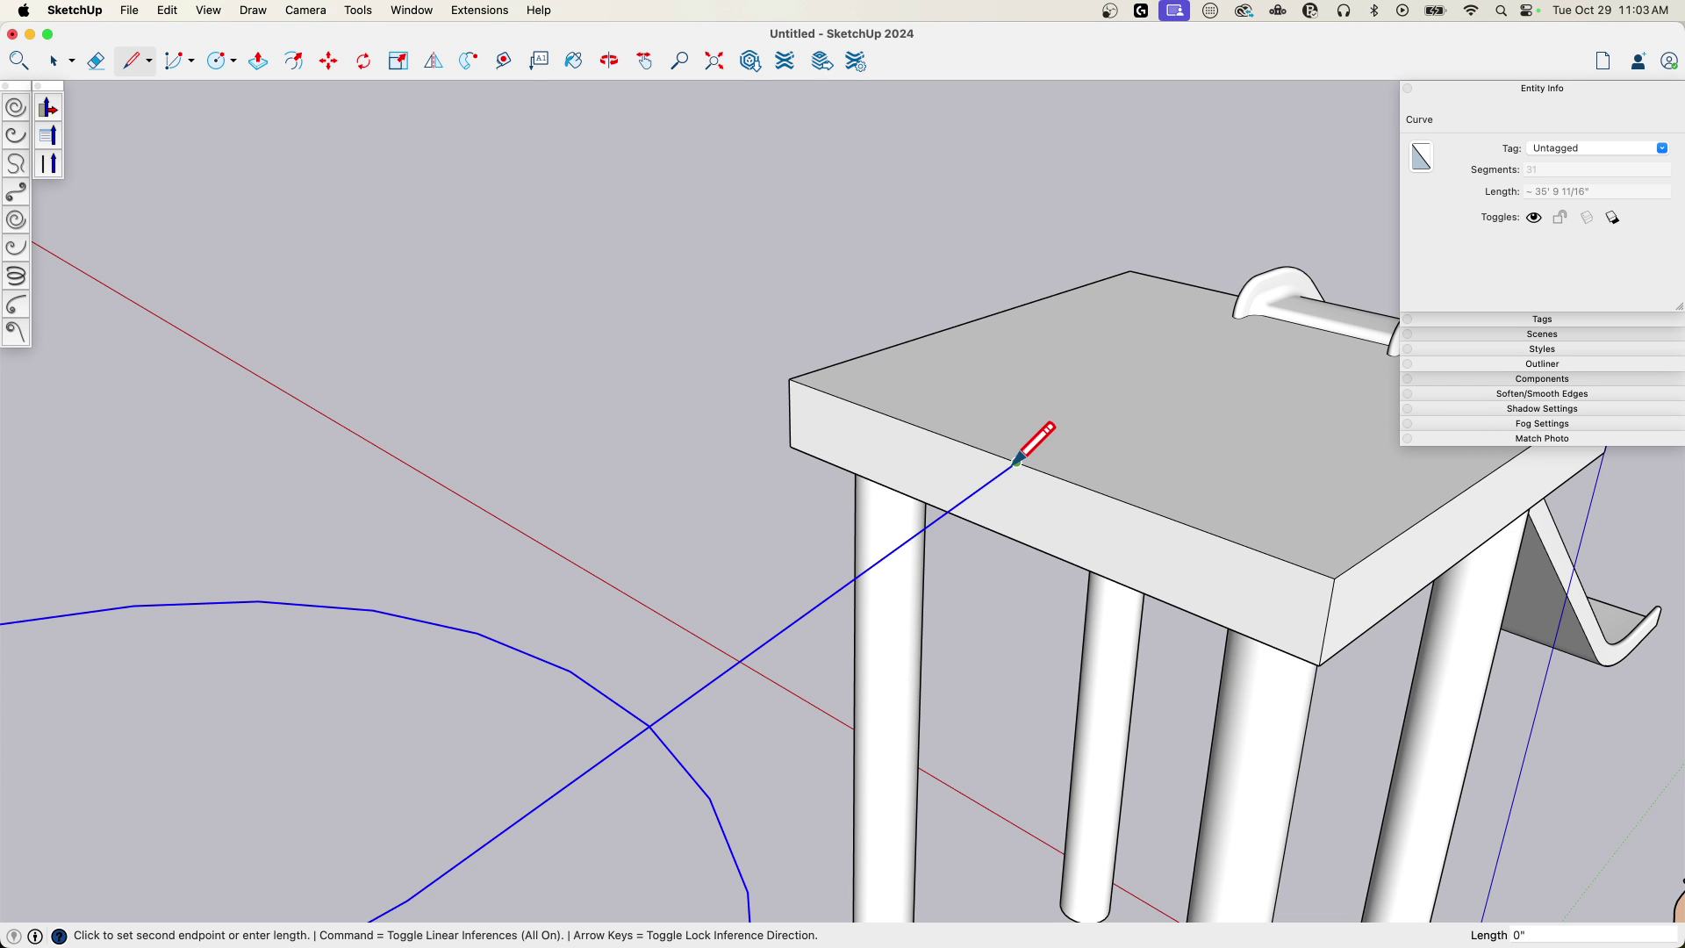
{"action": "left_click", "coordinate": [902, 419]}
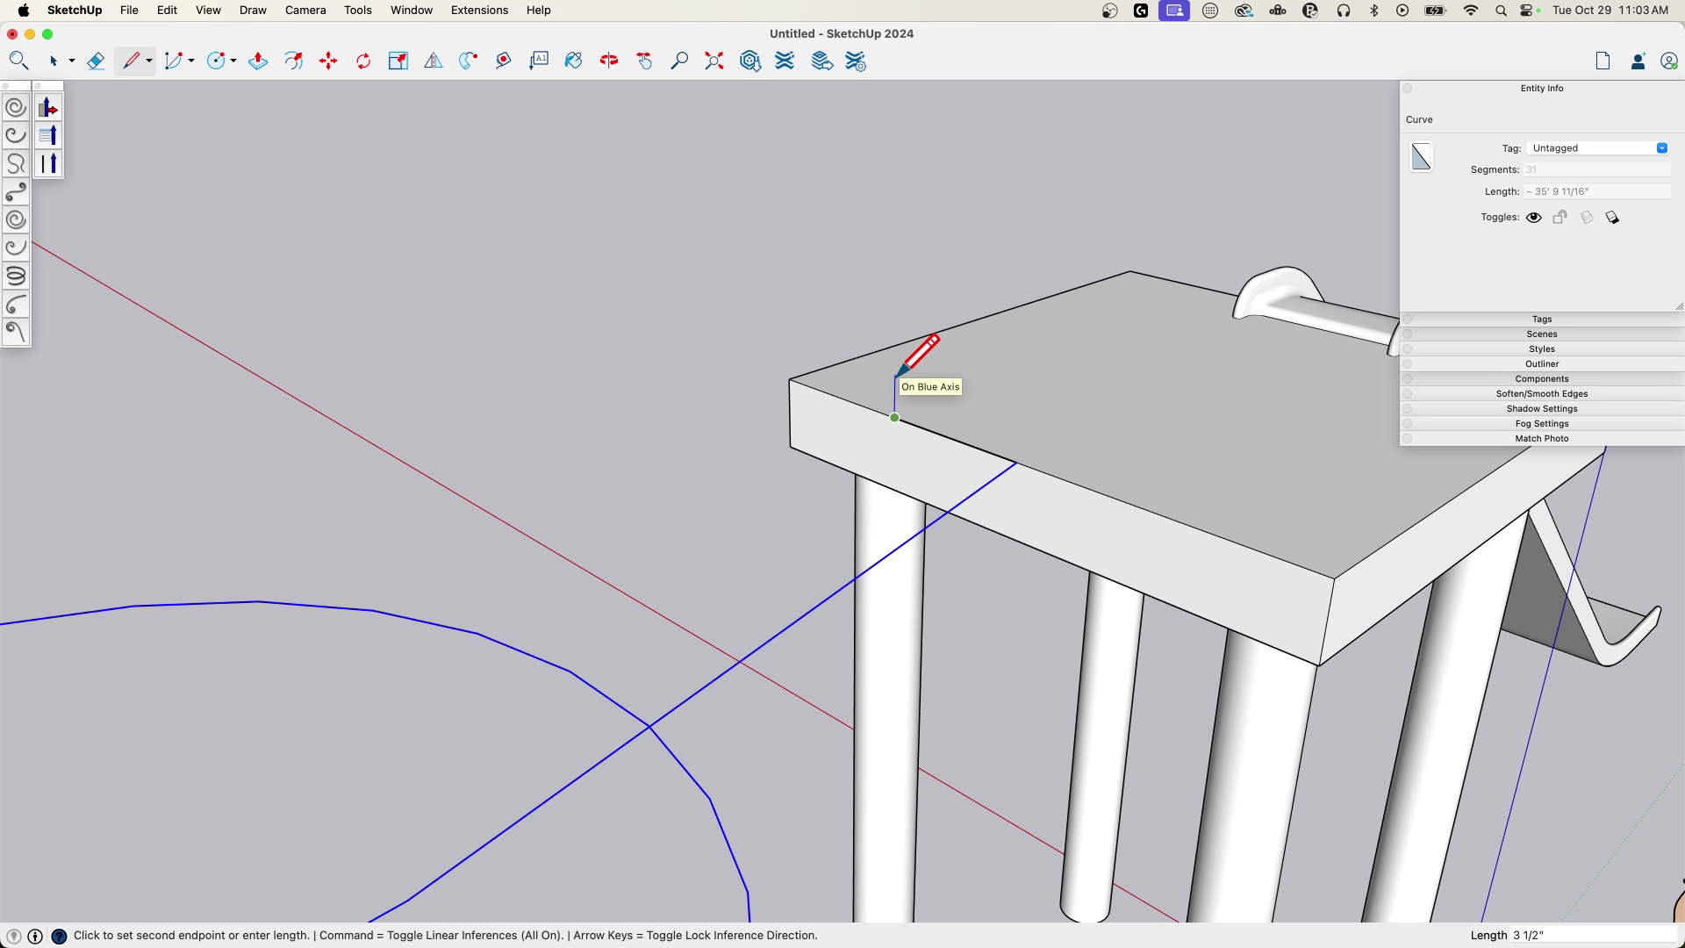
{"action": "left_click", "coordinate": [896, 291]}
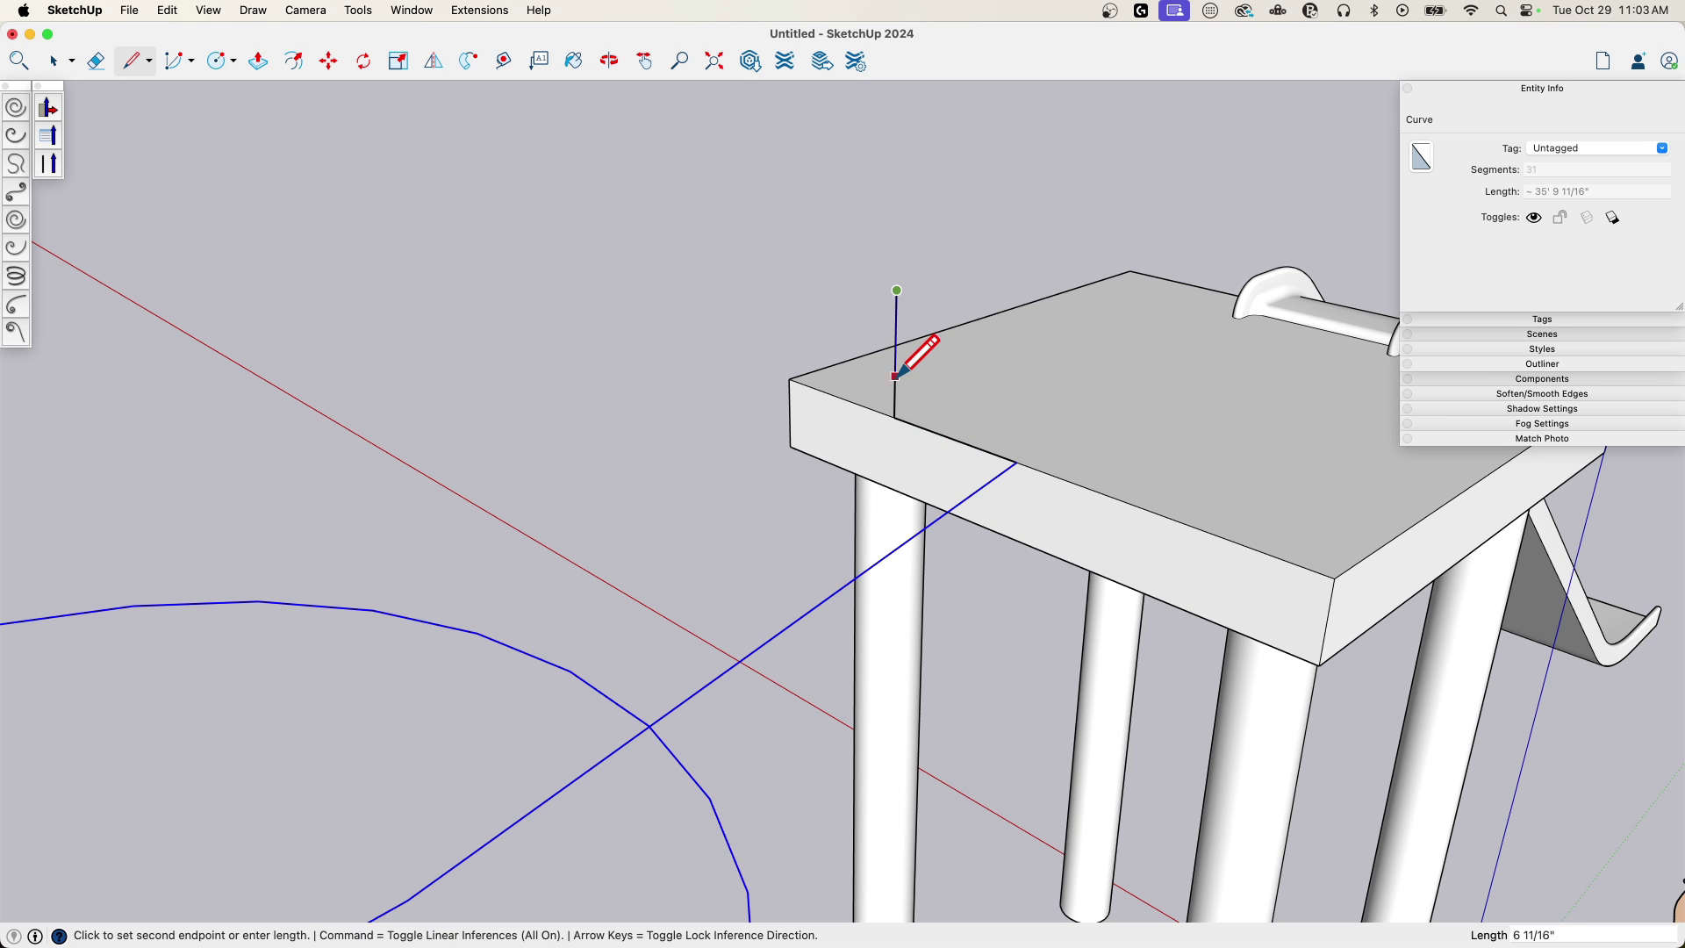
{"action": "key", "text": "shift"}
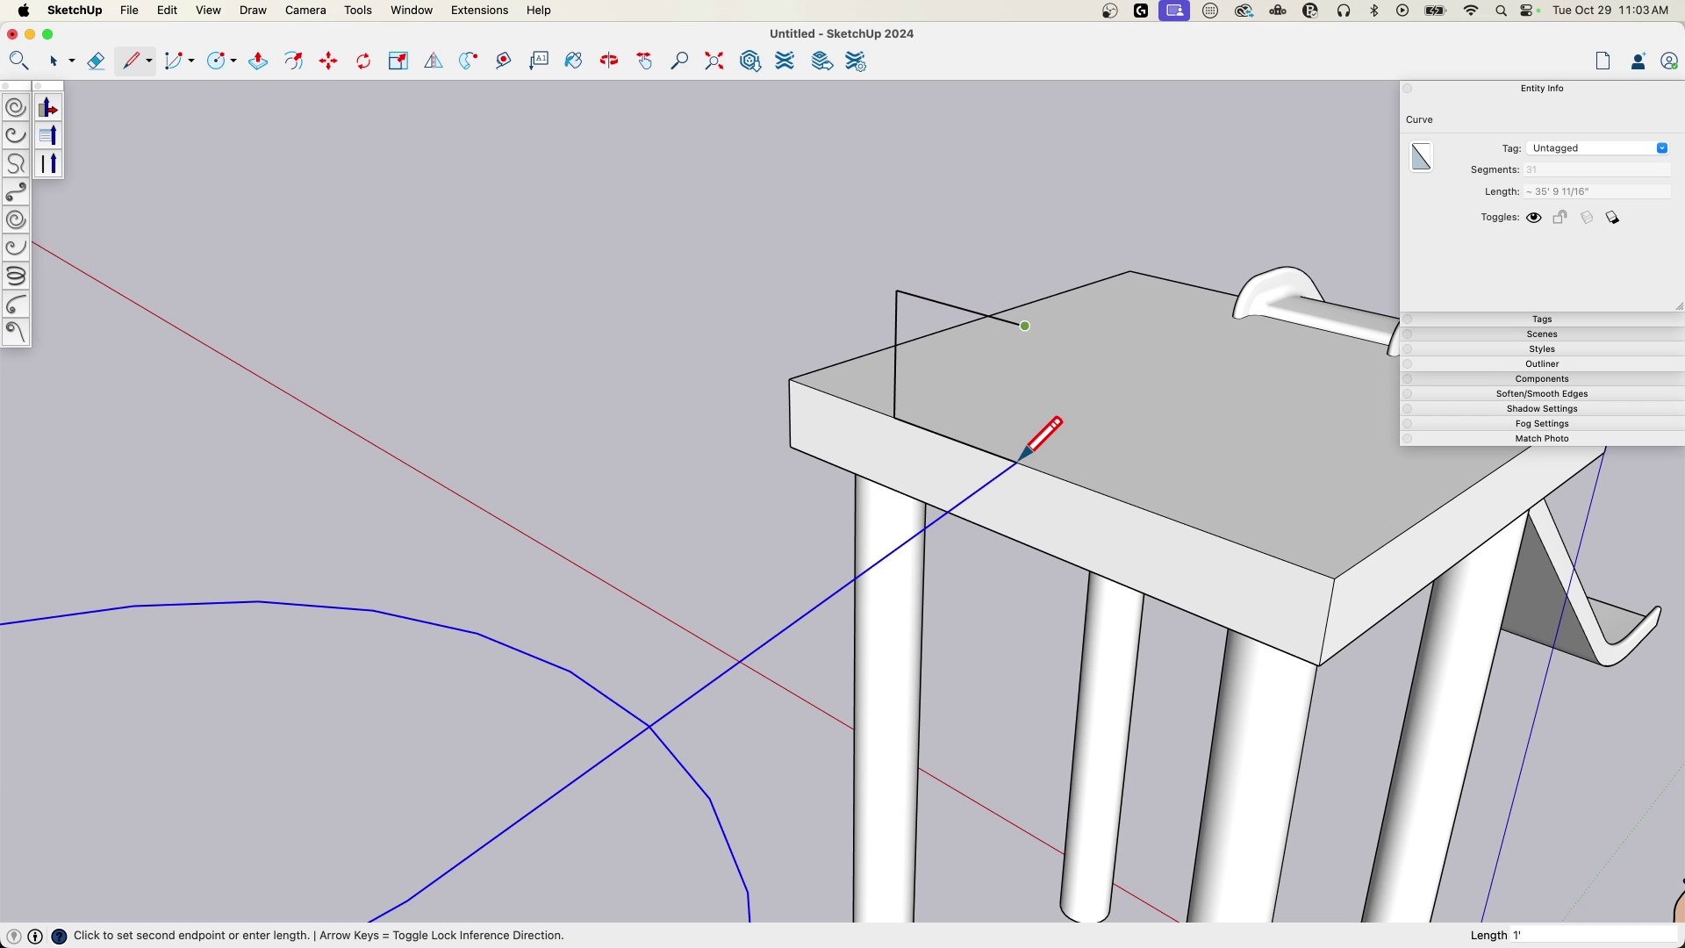
{"action": "left_click", "coordinate": [1018, 457]}
{"action": "left_click", "coordinate": [1016, 463]}
- Copy the vertical rectangular face 1' along the platform edge to the other side of the curve's end
{"action": "key", "text": "space"}
{"action": "left_click", "coordinate": [955, 402]}
{"action": "key", "text": "m"}
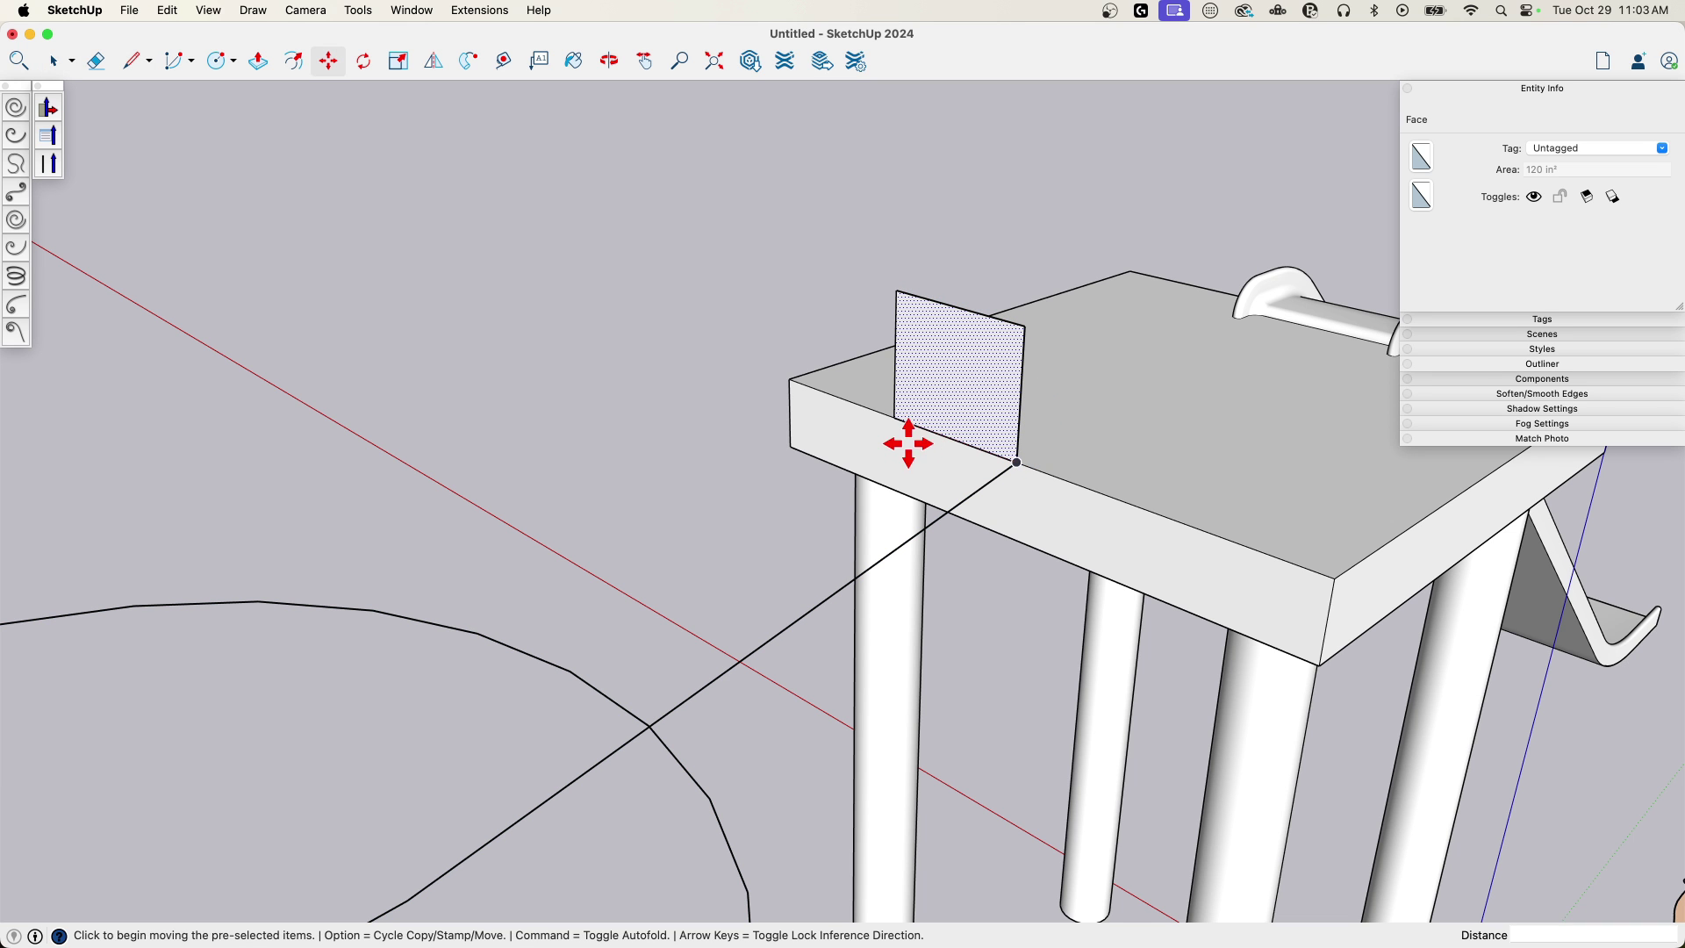
{"action": "key", "text": "alt"}
{"action": "left_click", "coordinate": [895, 422]}
{"action": "left_click", "coordinate": [1016, 456]}
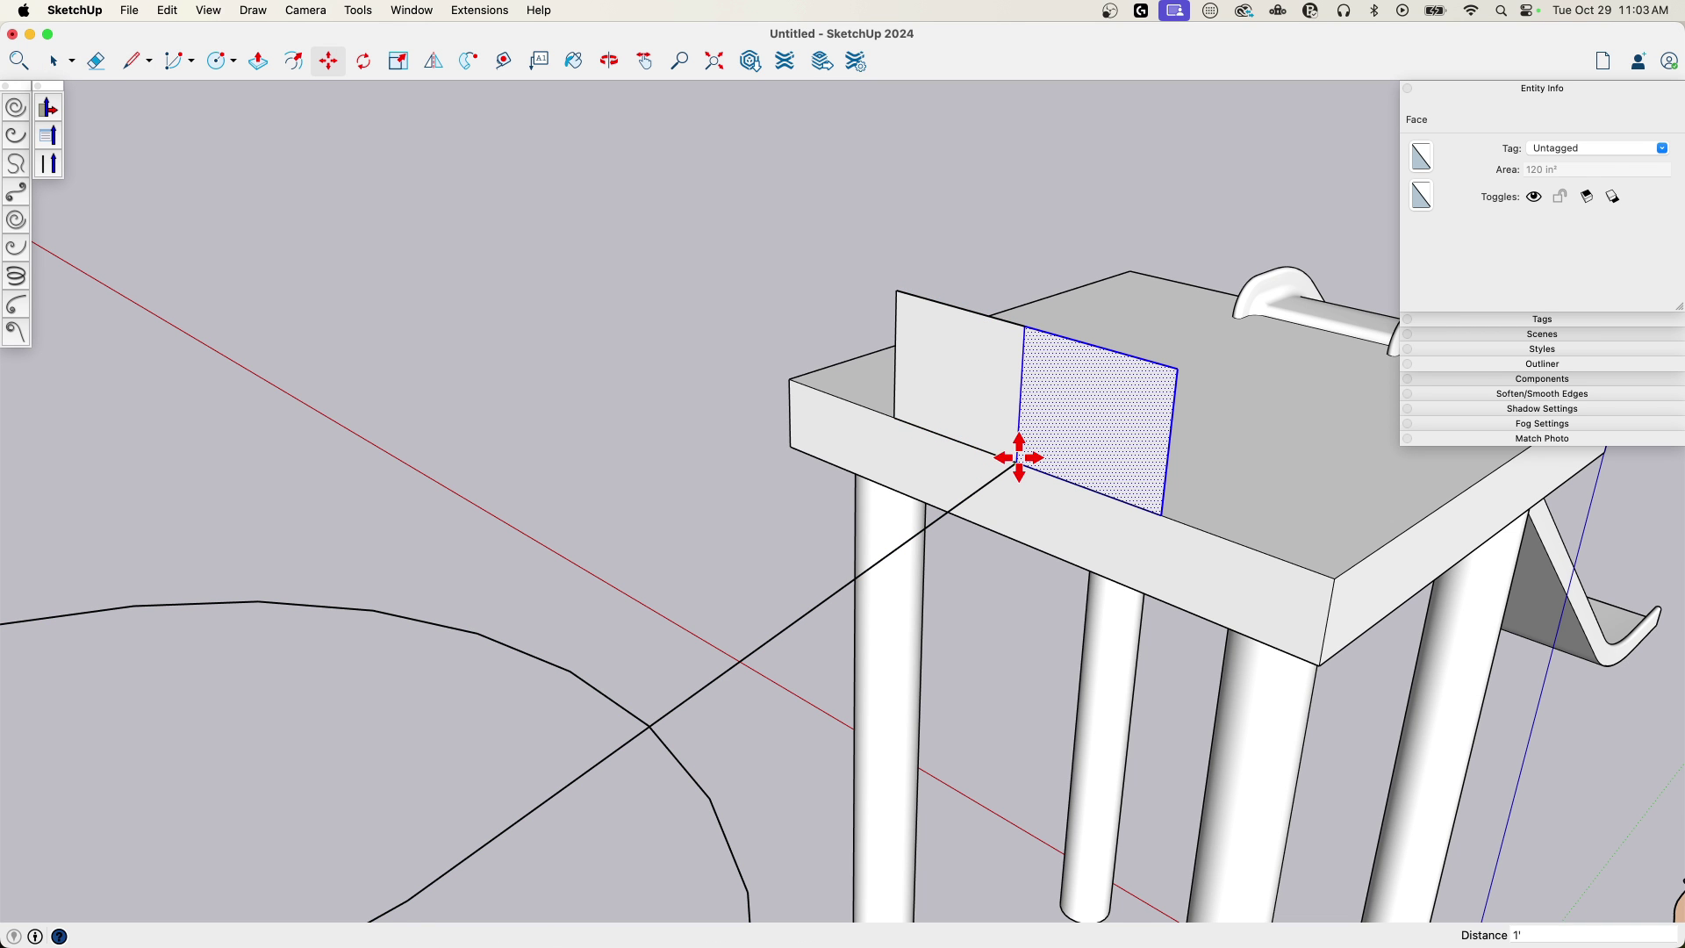
- Erase the shared vertical edge so the two upright faces on the platform edge become one face
{"action": "key", "text": "e"}
{"action": "scroll", "coordinate": [1048, 470], "scroll_direction": "down", "scroll_amount": 10}
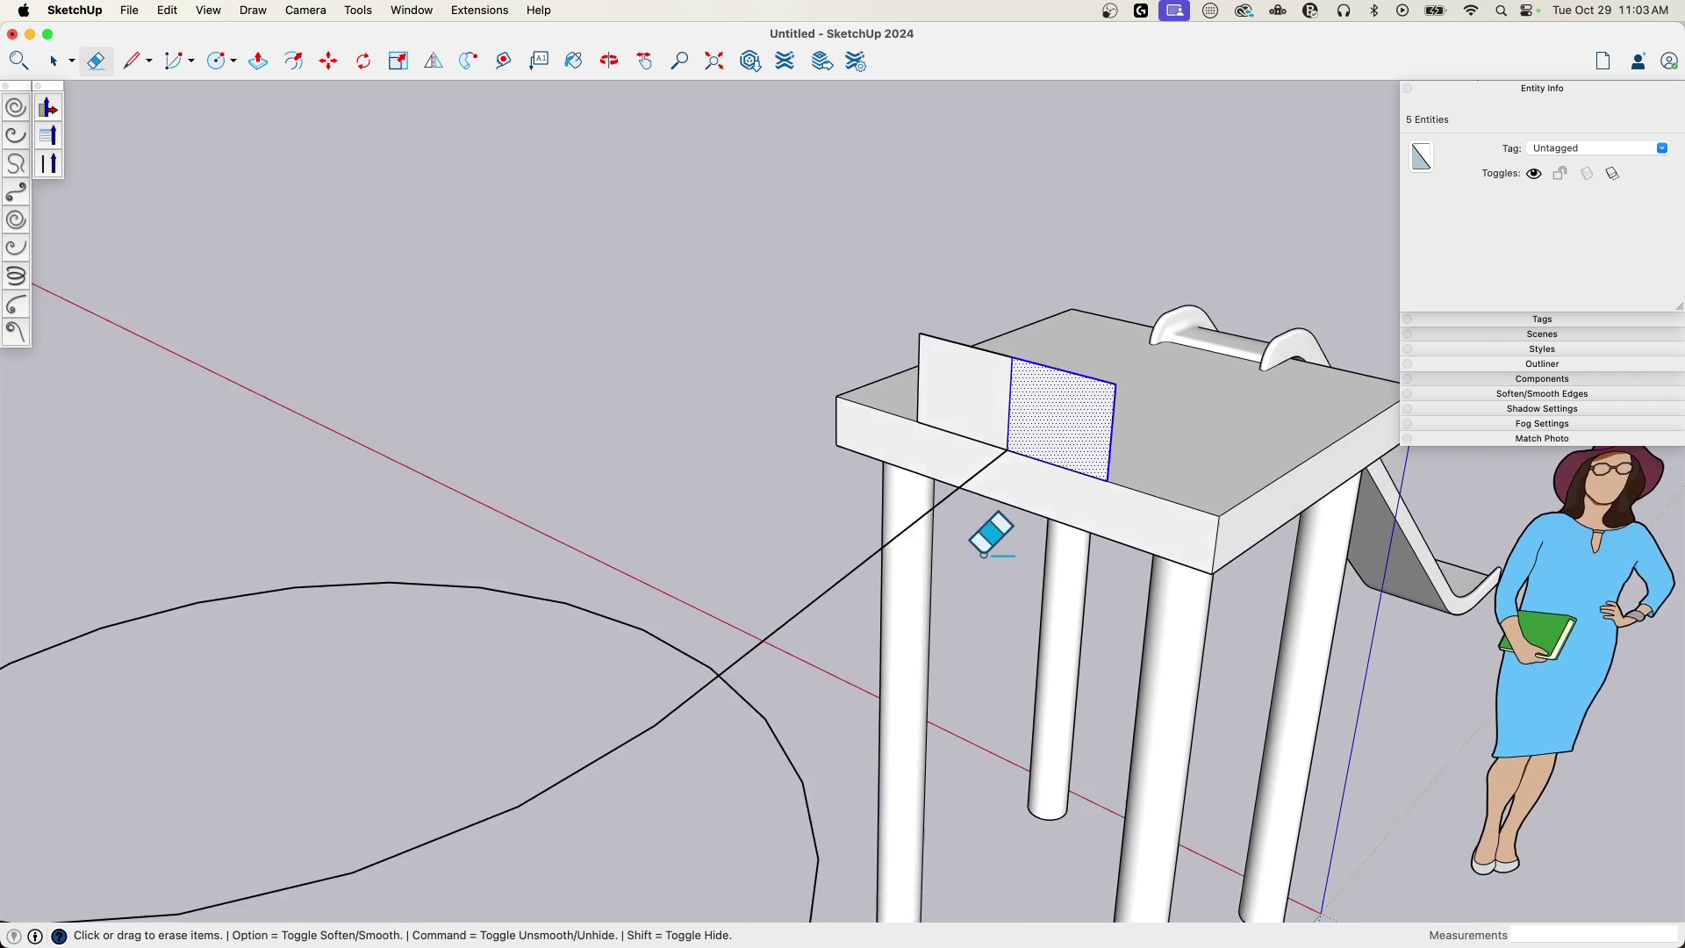
{"action": "scroll", "coordinate": [662, 479], "scroll_direction": "up", "scroll_amount": 2}
{"action": "middle_click_drag", "start_coordinate": [655, 499], "coordinate": [484, 723]}
{"action": "mouse_move", "coordinate": [487, 627]}
{"action": "middle_mouse_down"}
{"action": "mouse_move", "coordinate": [833, 402]}
{"action": "mouse_move", "coordinate": [939, 399]}
{"action": "middle_mouse_up"}
{"action": "left_click_drag", "start_coordinate": [1047, 428], "coordinate": [1017, 415]}
{"action": "scroll", "coordinate": [1066, 413], "scroll_direction": "up", "scroll_amount": 5}
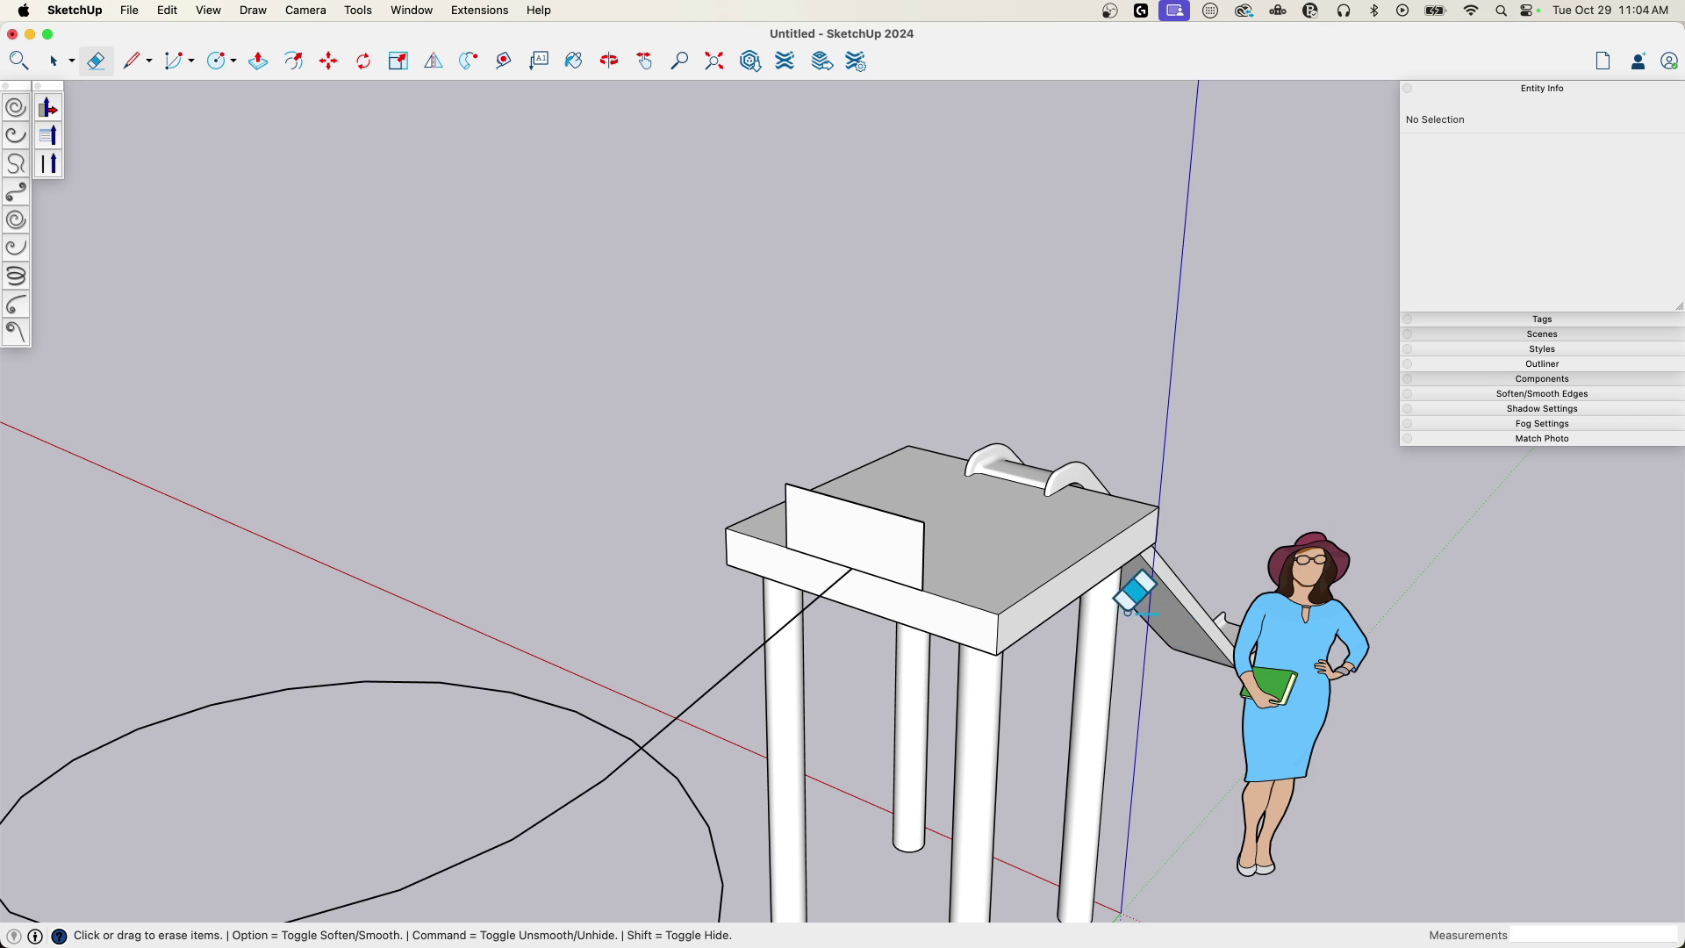
- Draw a circle of about 8 3/4" radius centred on the upright face's upper edge midpoint and erase its upper half
{"action": "scroll", "coordinate": [835, 474], "scroll_direction": "down", "scroll_amount": 2}
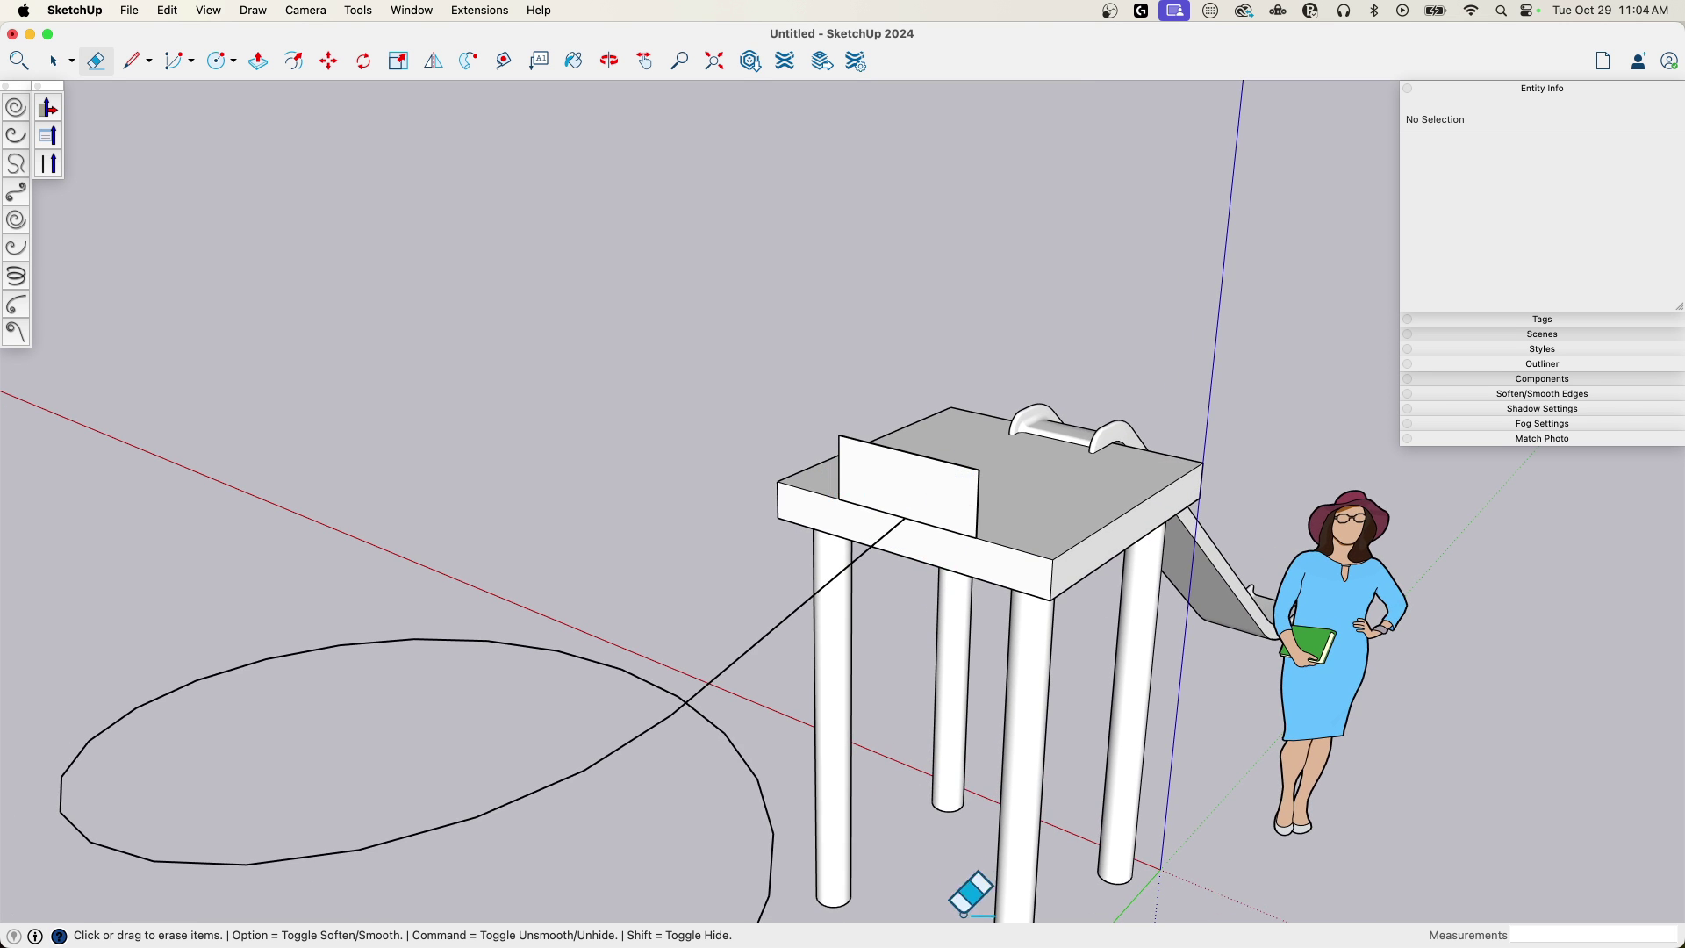
{"action": "scroll", "coordinate": [923, 450], "scroll_direction": "up", "scroll_amount": 3}
{"action": "scroll", "coordinate": [923, 451], "scroll_direction": "up", "scroll_amount": 4}
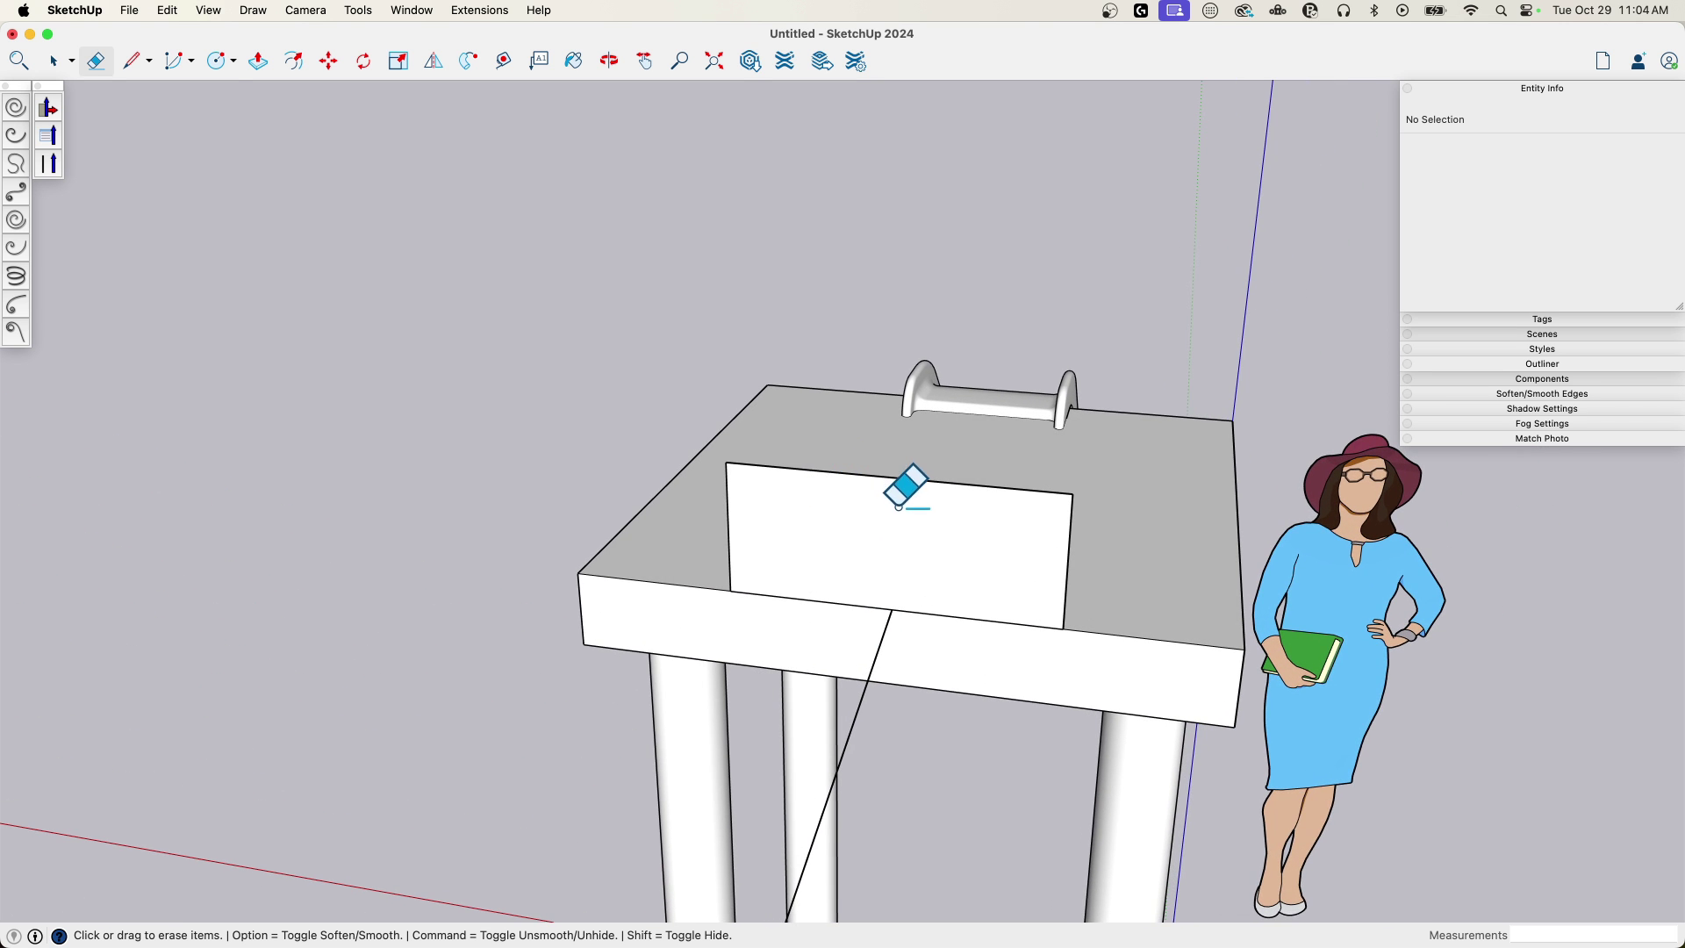
{"action": "key", "text": "c"}
{"action": "left_click", "coordinate": [896, 477]}
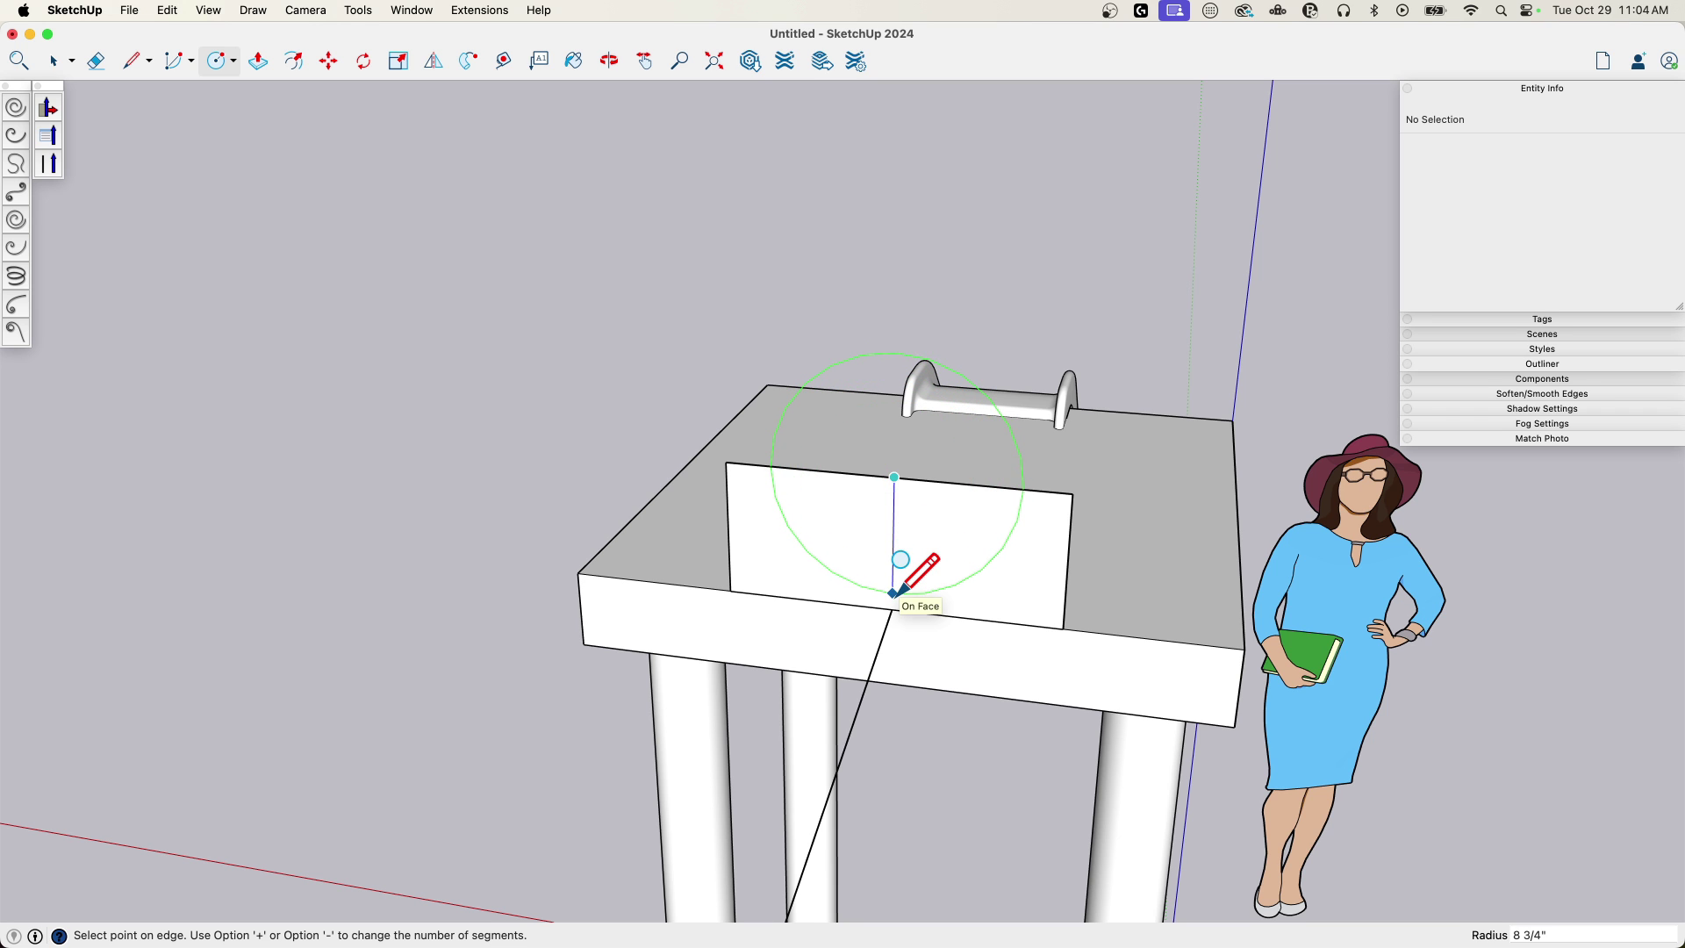
{"action": "left_click", "coordinate": [894, 597]}
{"action": "key", "text": "e"}
{"action": "left_click", "coordinate": [859, 358]}
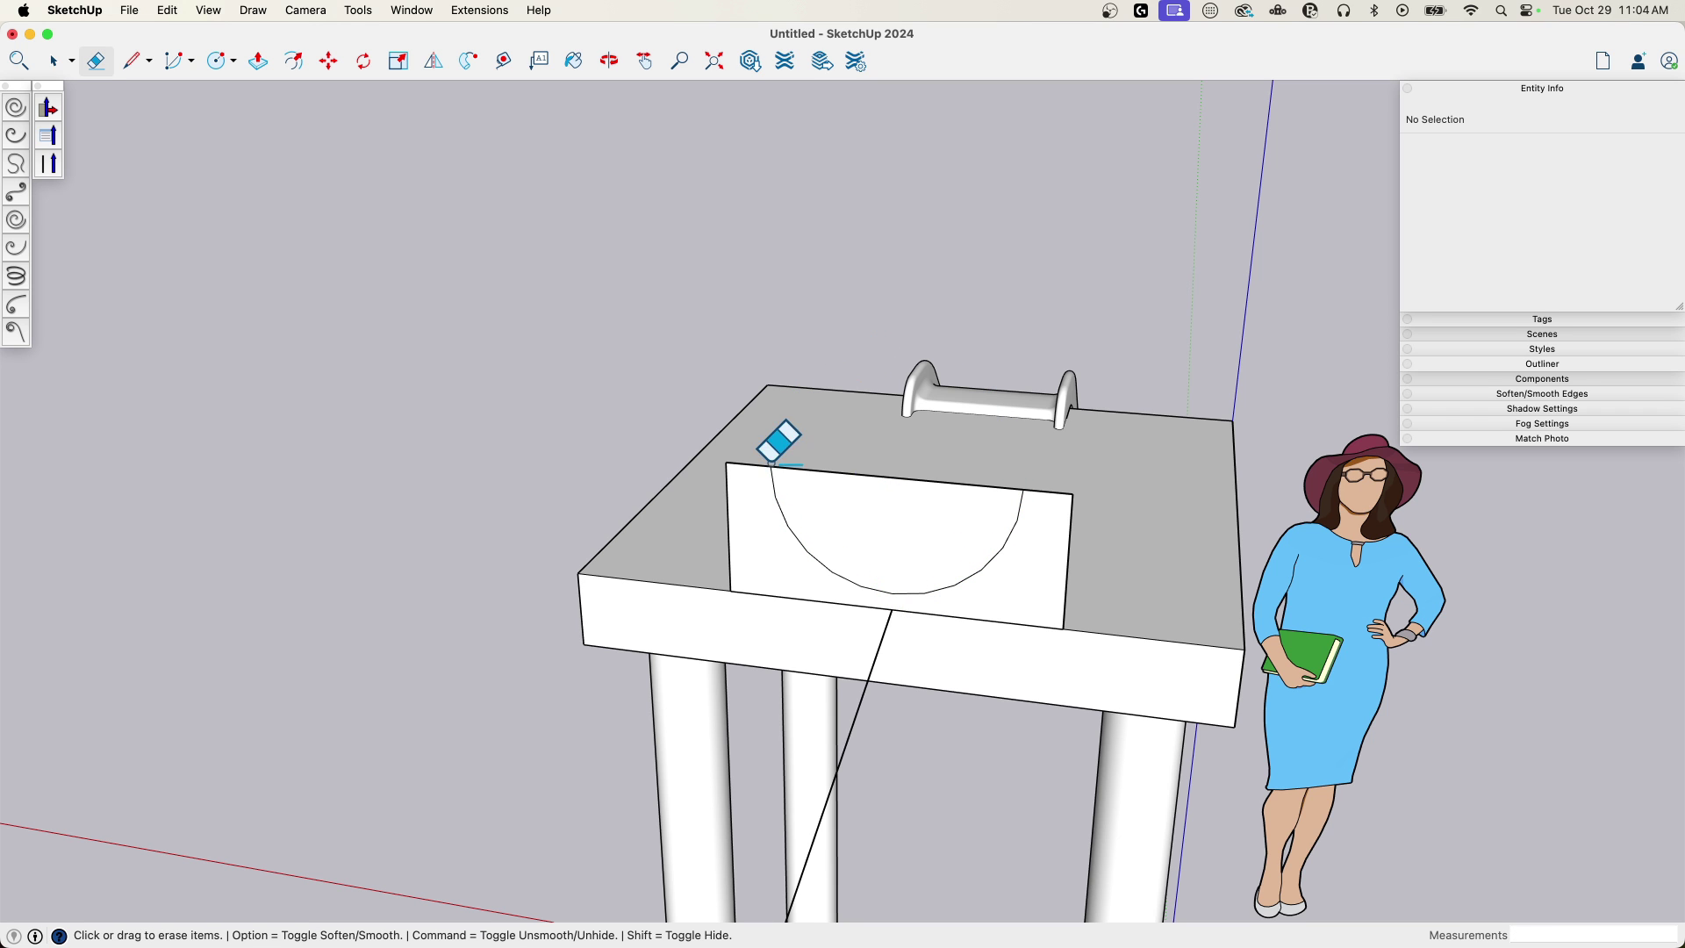
- Draw a small rectangle about 2 3/16" high above the upright face, between one arc end and the adjacent outer corner
{"action": "key", "text": "l"}
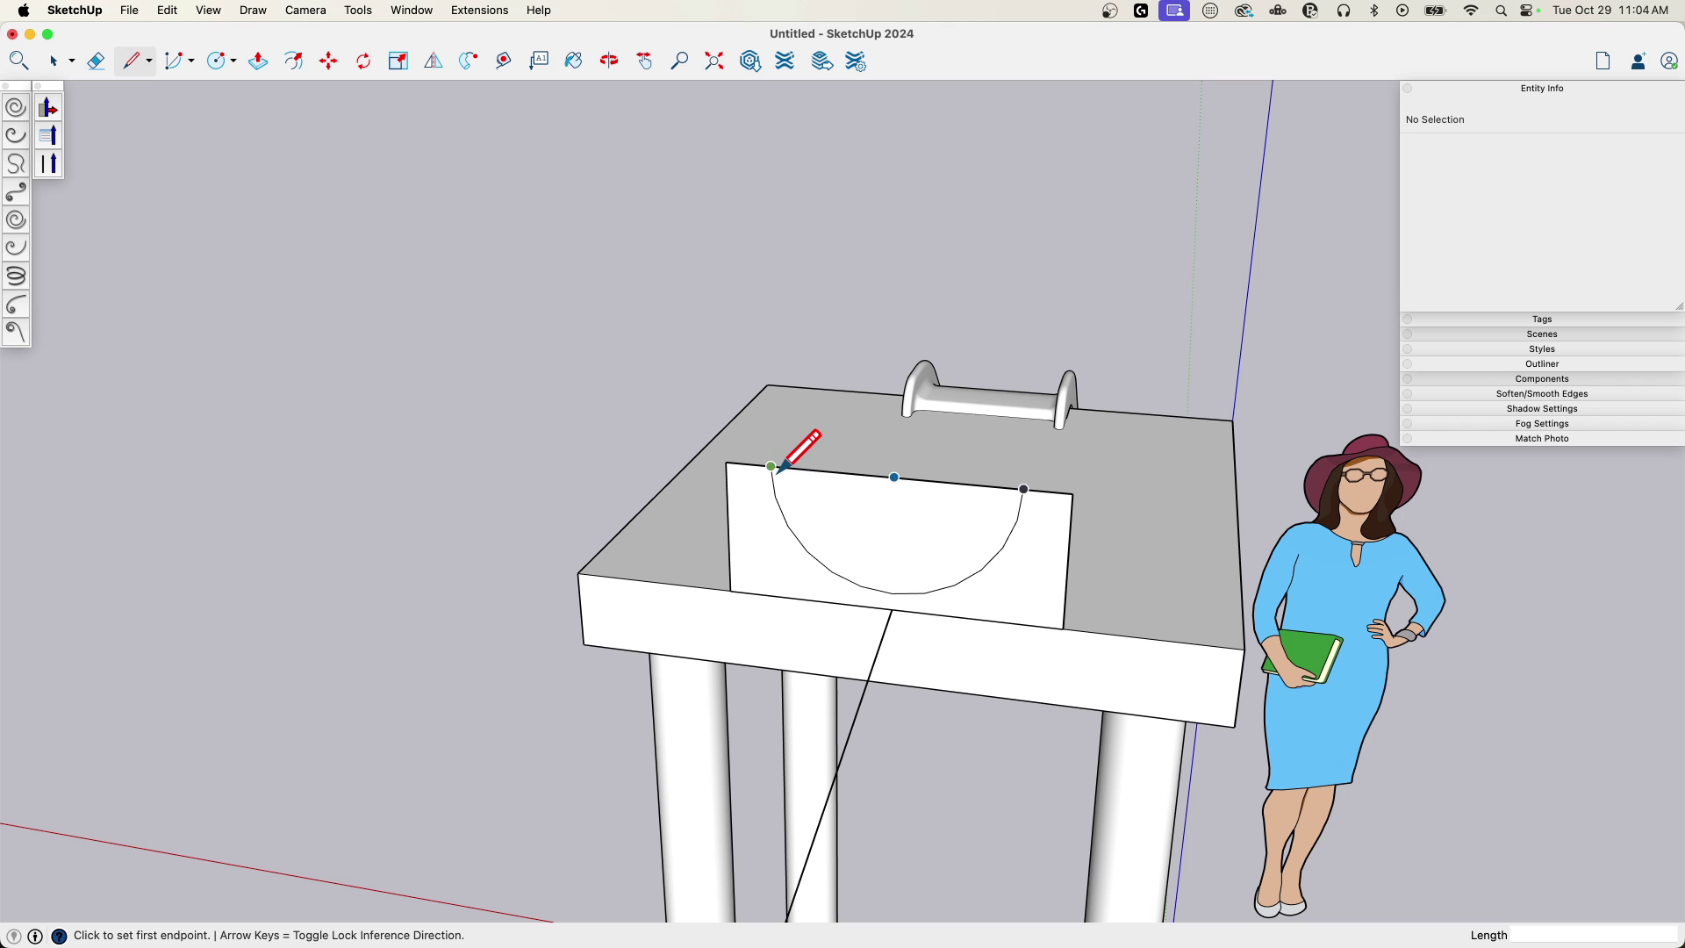
{"action": "left_click", "coordinate": [771, 466]}
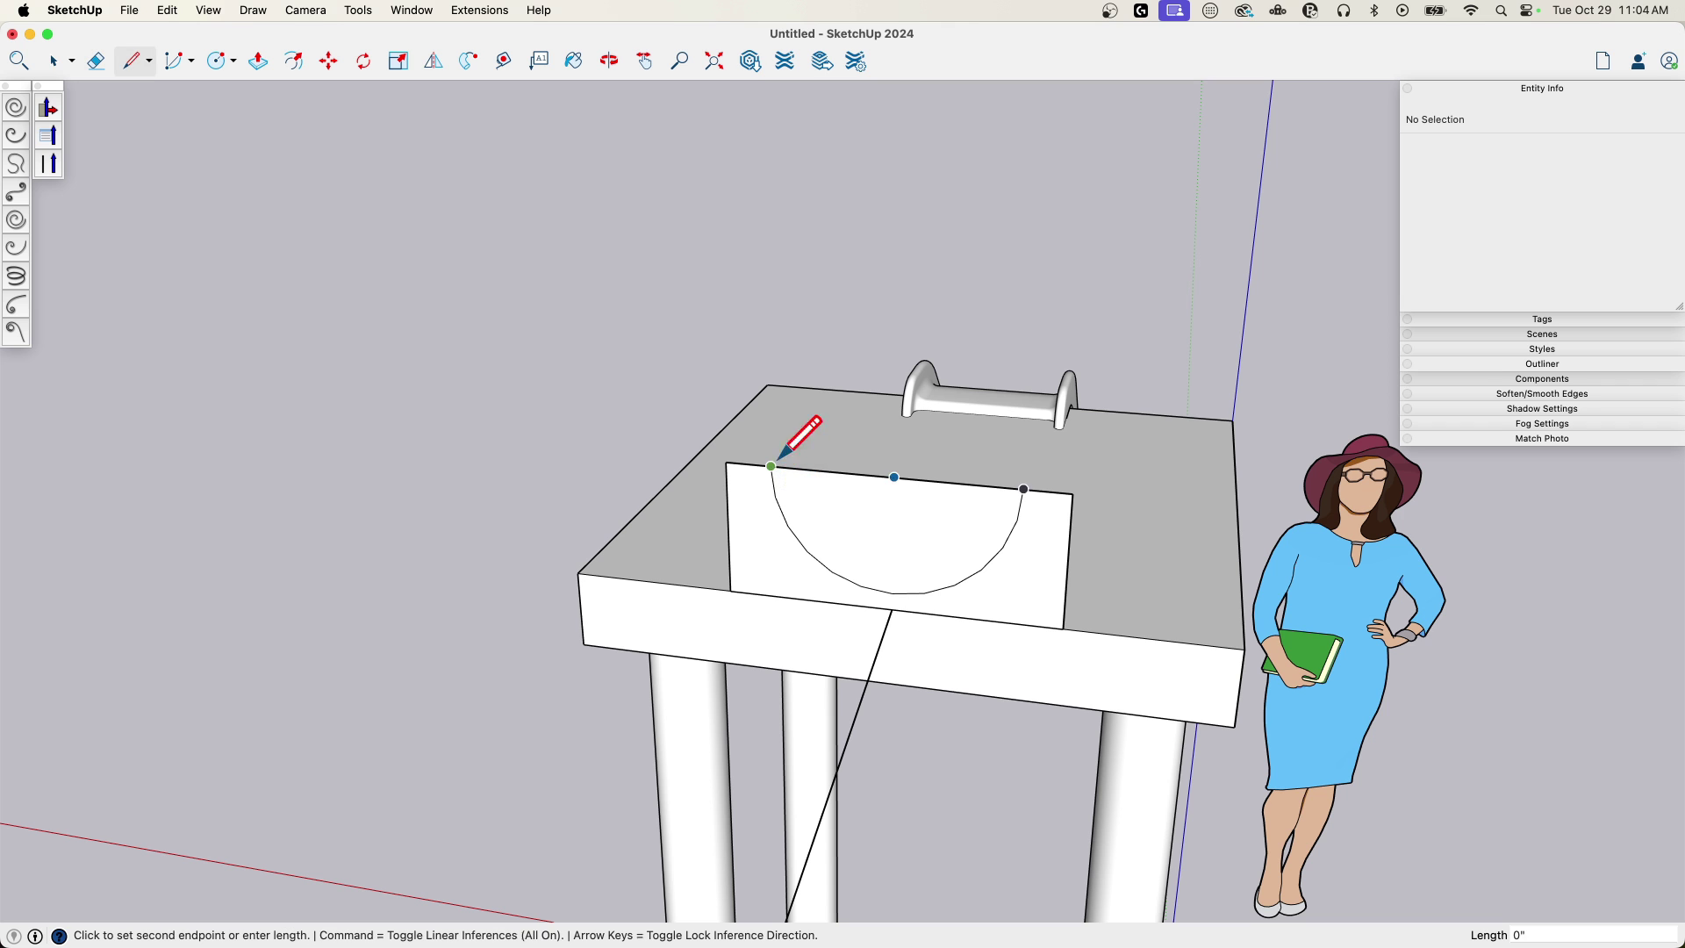
{"action": "left_click", "coordinate": [729, 459]}
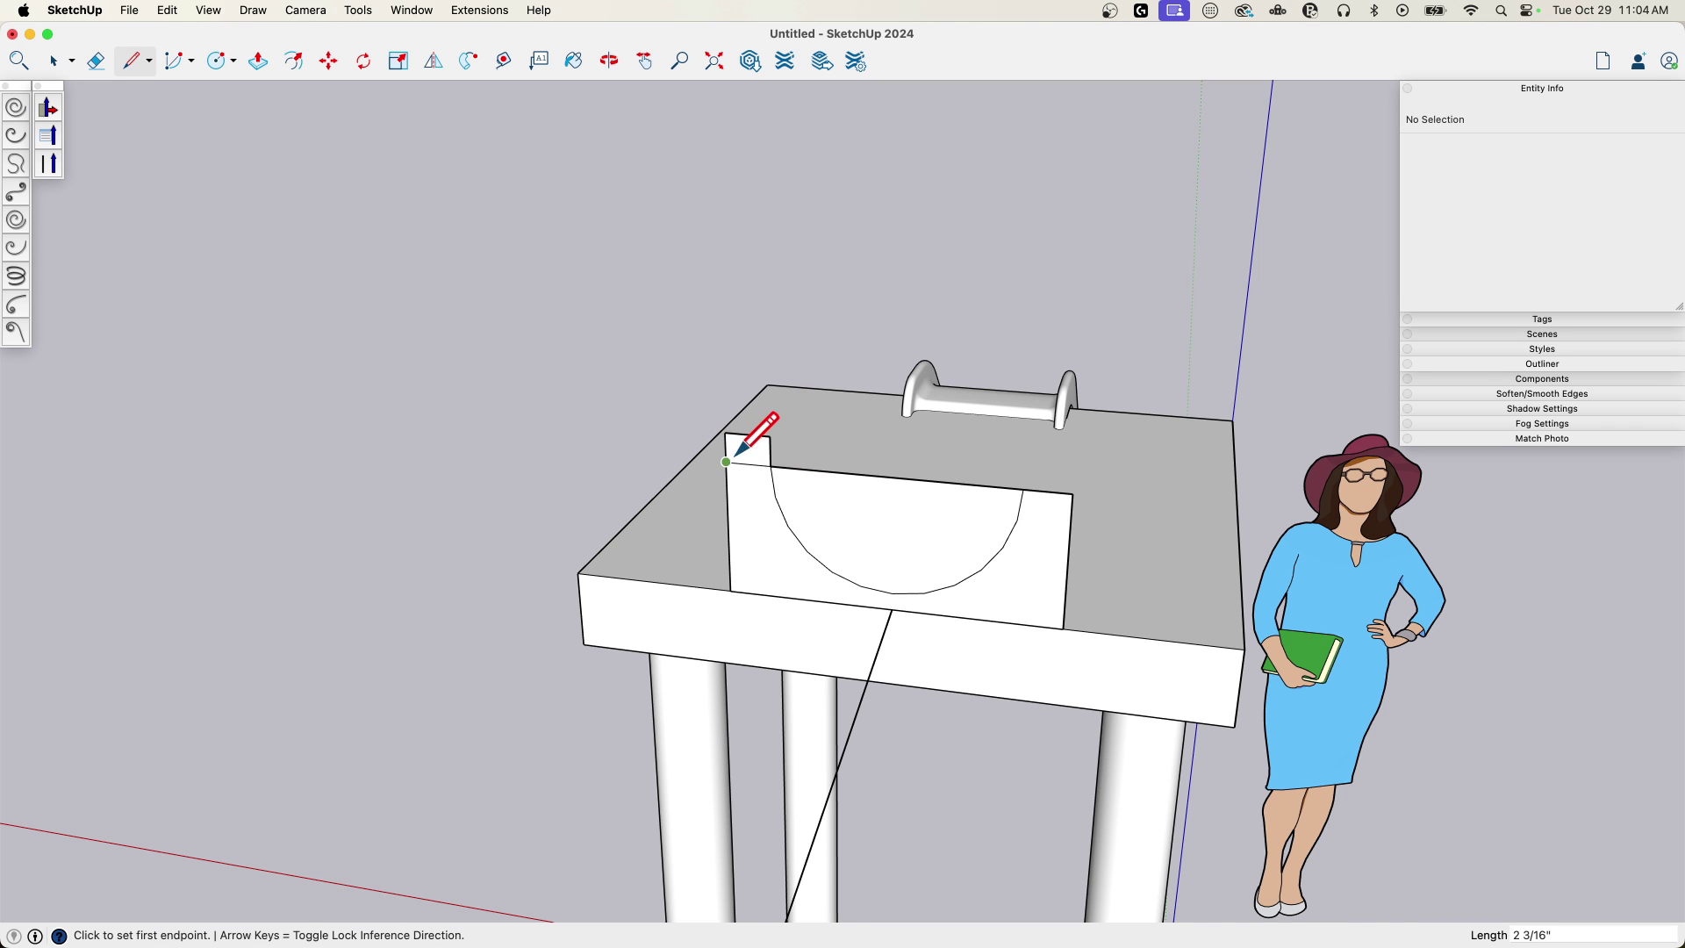
- Round the small rectangle's top with a circle centred on its upper edge's midpoint and erase the leftover edges inside it
{"action": "scroll", "coordinate": [737, 443], "scroll_direction": "up", "scroll_amount": 5}
{"action": "key", "text": "a"}
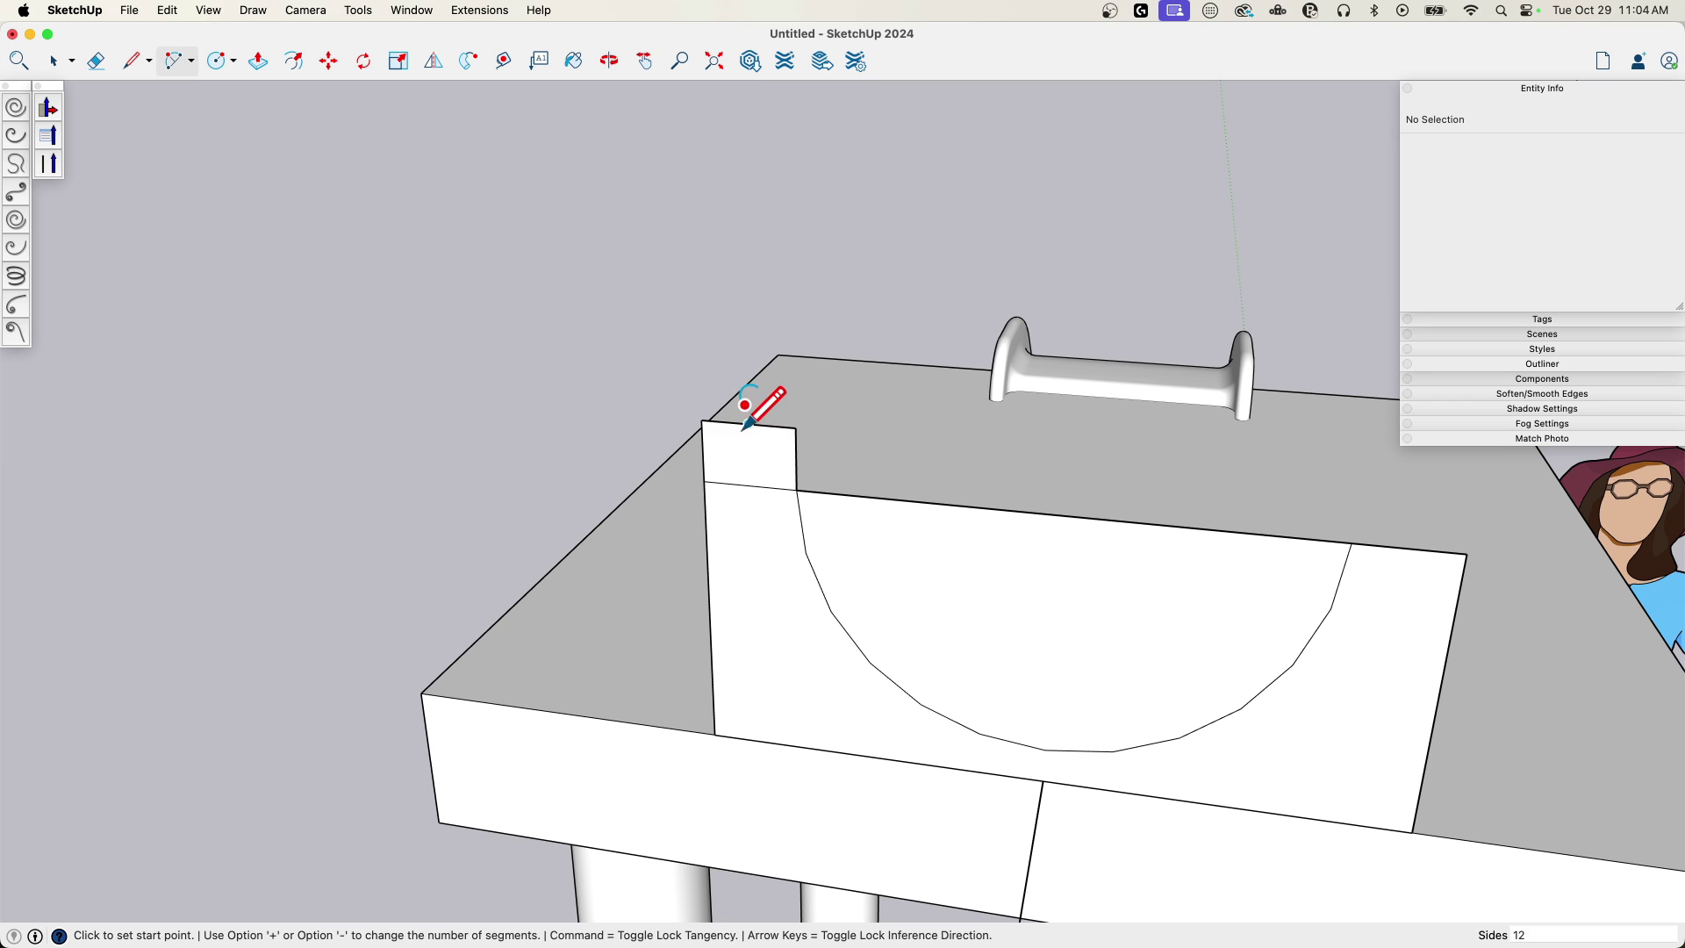
{"action": "key", "text": "c"}
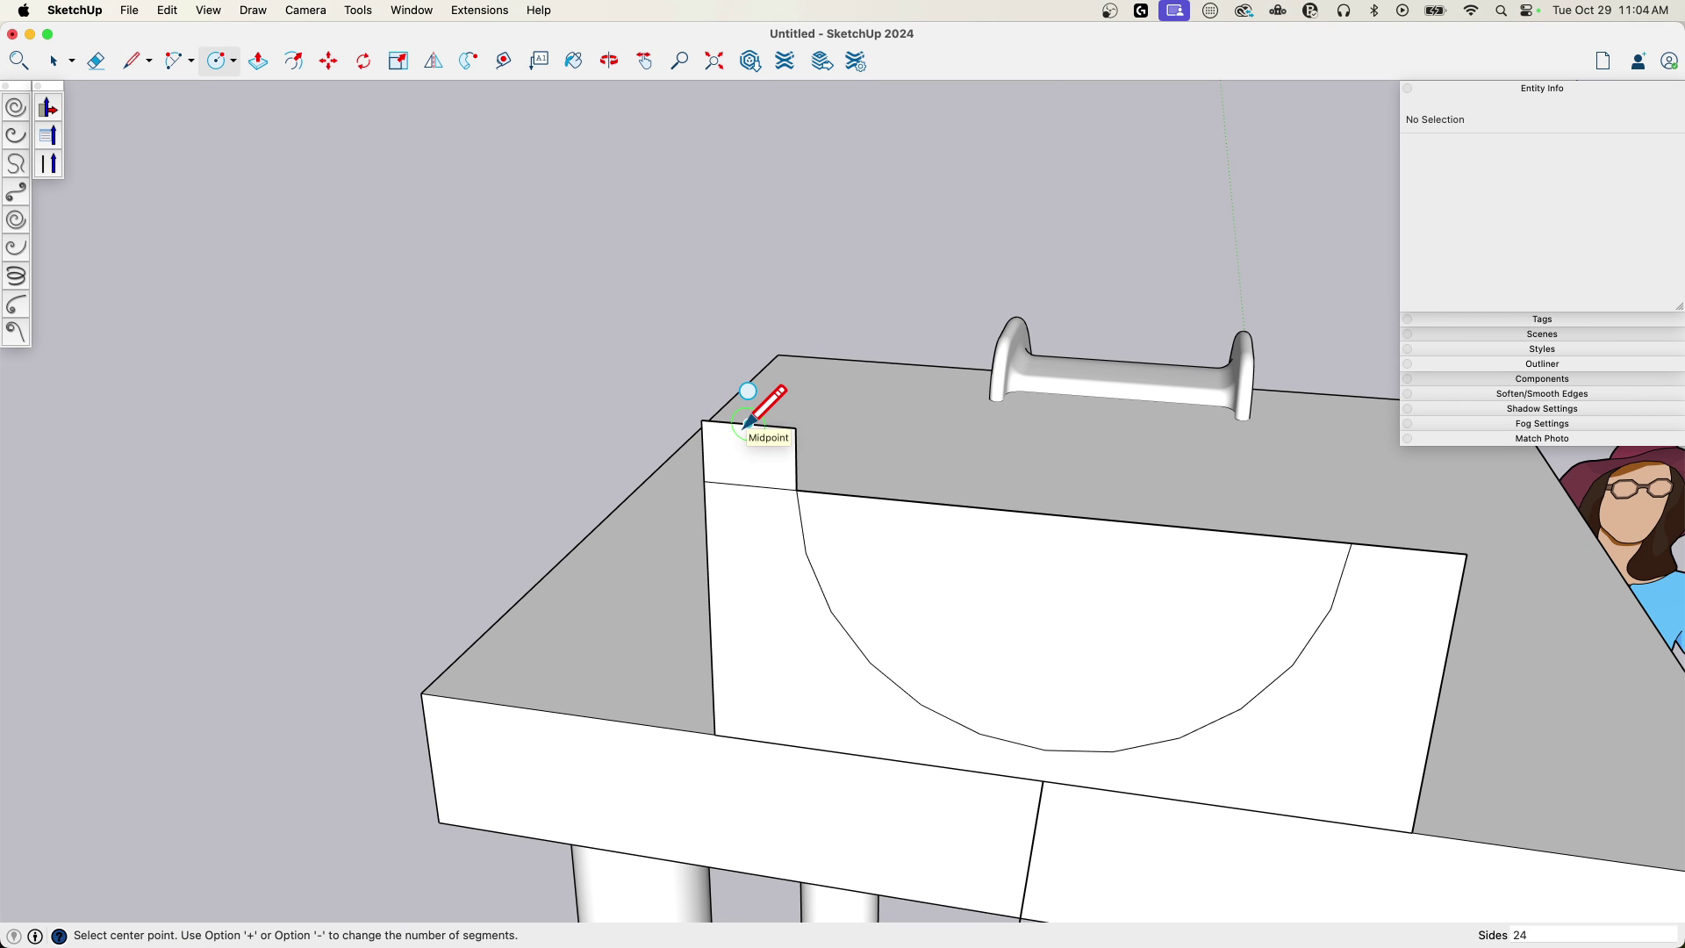
{"action": "left_click", "coordinate": [789, 431]}
{"action": "key", "text": "e"}
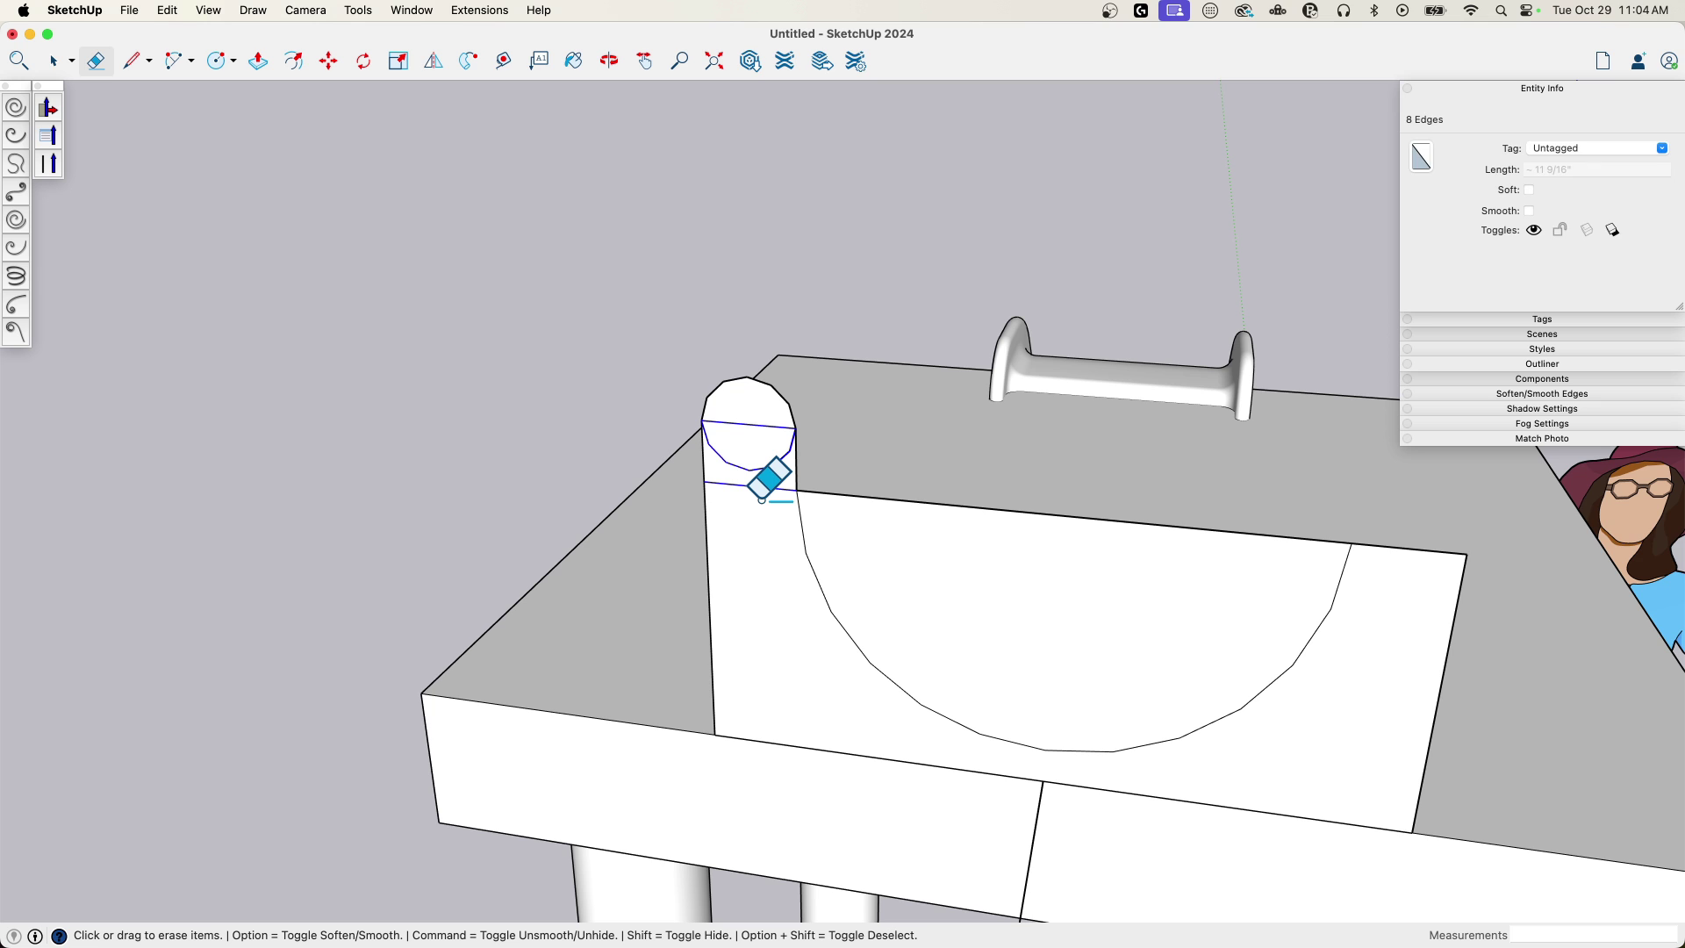
{"action": "left_click_drag", "start_coordinate": [754, 474], "coordinate": [758, 411]}
- Copy the rounded tab face 1' 8 3/4" along the upright face's upper edge to its opposite end
{"action": "key", "text": "space"}
{"action": "left_click", "coordinate": [752, 440]}
{"action": "key", "text": "m"}
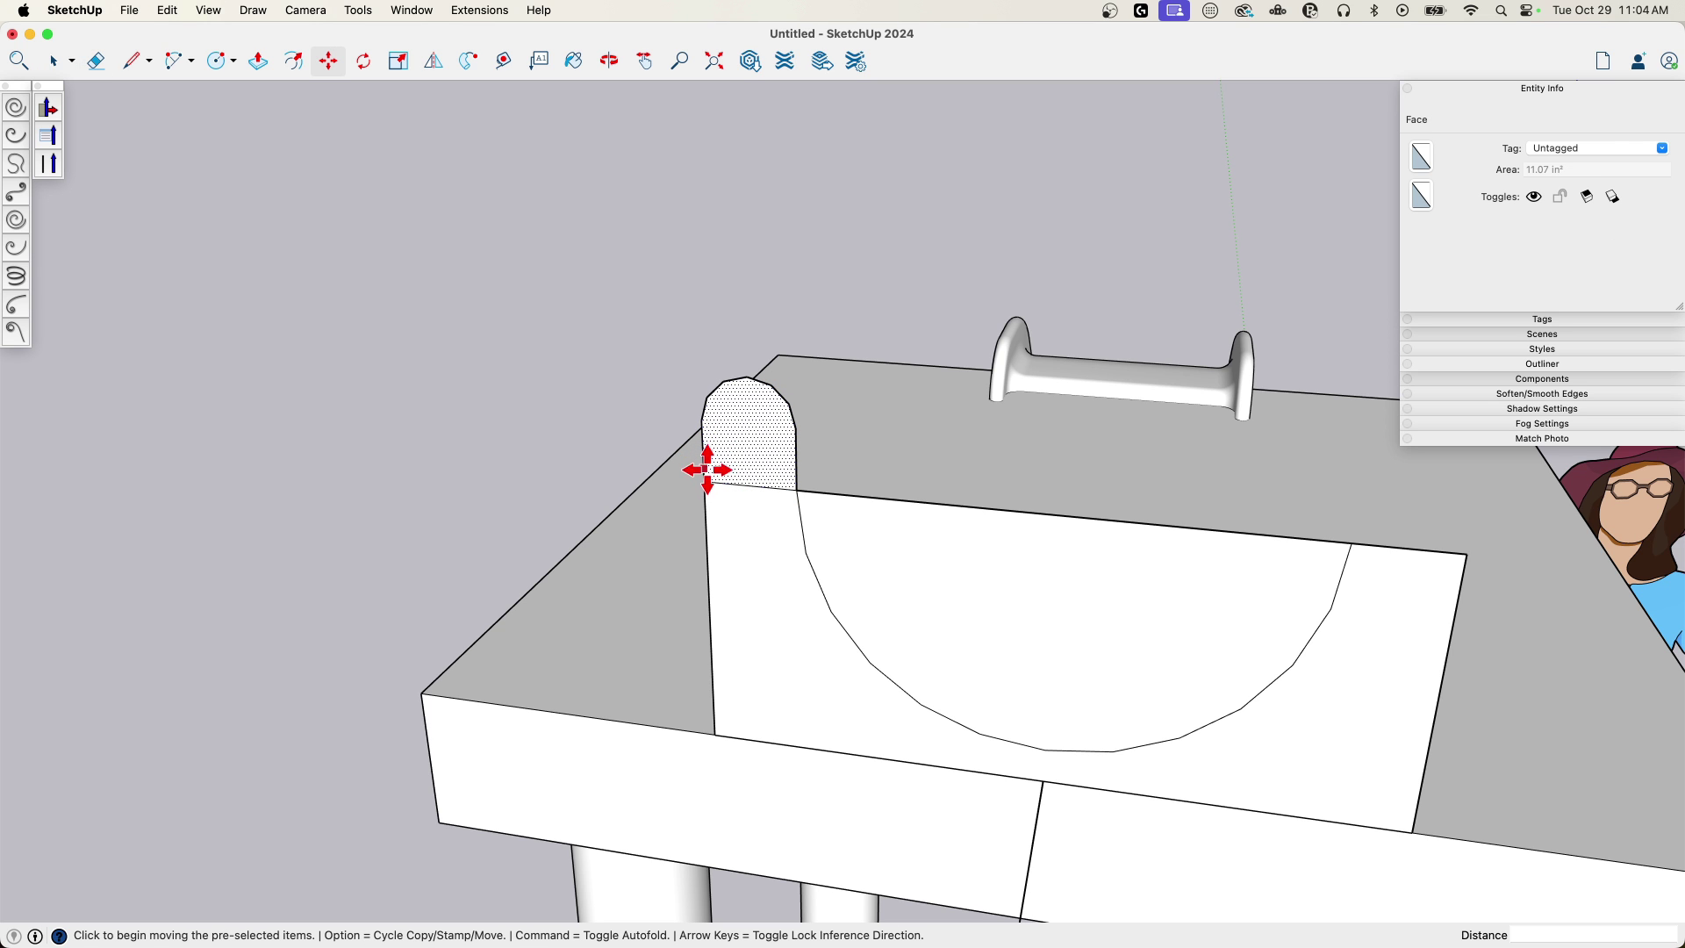
{"action": "left_click", "coordinate": [707, 474]}
{"action": "key", "text": "alt"}
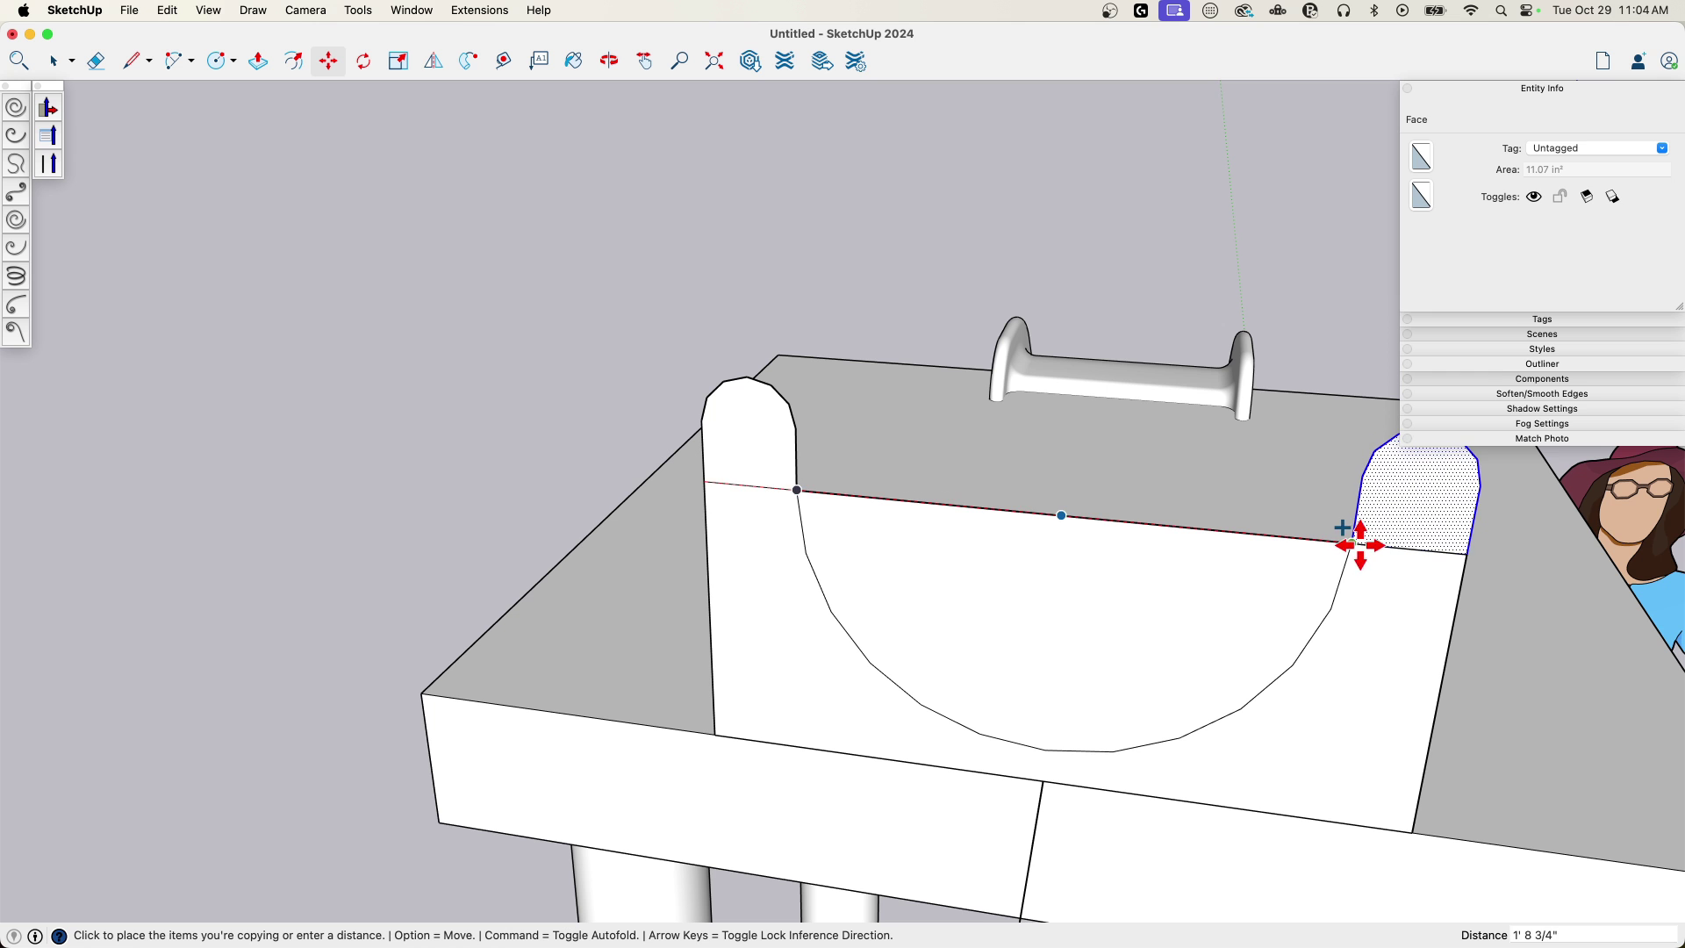
{"action": "left_click", "coordinate": [1352, 544]}
- Erase the straight edges beneath both rounded tabs and across the arc's opening to form one U-shaped profile
{"action": "key", "text": "e"}
{"action": "mouse_move", "coordinate": [745, 479]}
{"action": "left_mouse_down"}
{"action": "mouse_move", "coordinate": [873, 477]}
{"action": "mouse_move", "coordinate": [908, 511]}
{"action": "left_mouse_up"}
{"action": "mouse_move", "coordinate": [1348, 557]}
{"action": "middle_mouse_down"}
{"action": "mouse_move", "coordinate": [888, 538]}
{"action": "mouse_move", "coordinate": [1001, 640]}
{"action": "mouse_move", "coordinate": [771, 489]}
{"action": "mouse_move", "coordinate": [909, 478]}
{"action": "mouse_move", "coordinate": [974, 533]}
{"action": "middle_mouse_up"}
- Weld the U-shaped profile's outline edges, leaving out the bottom edge, into one curve
{"action": "key", "text": "space"}
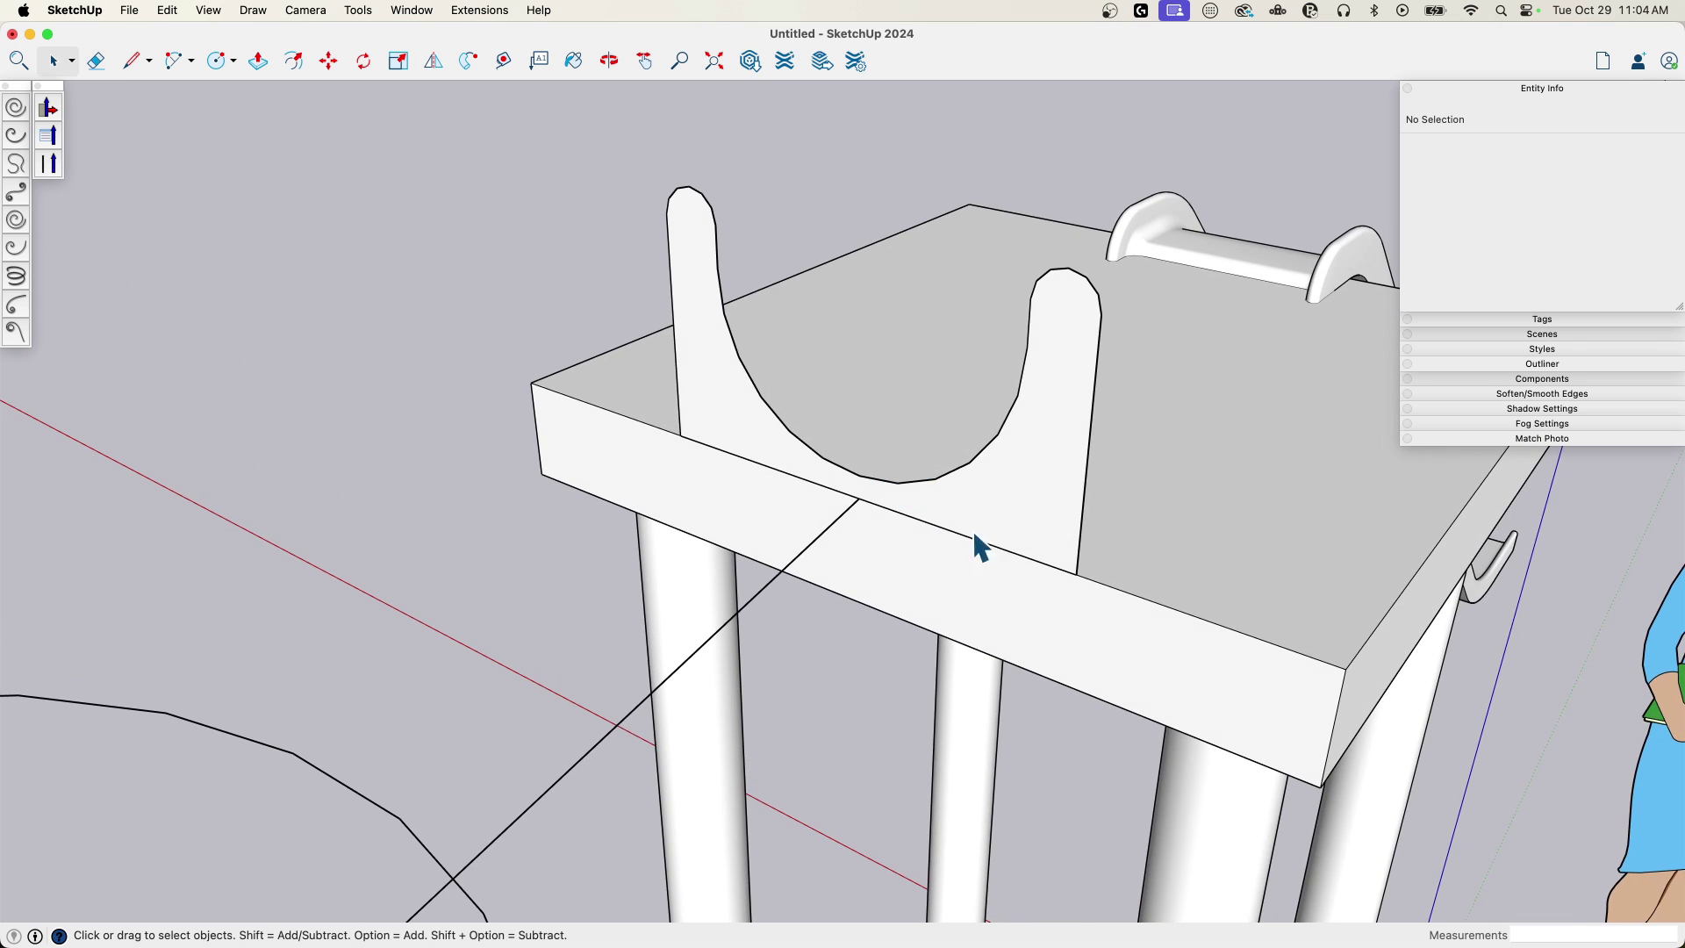
{"action": "double_click", "coordinate": [998, 498]}
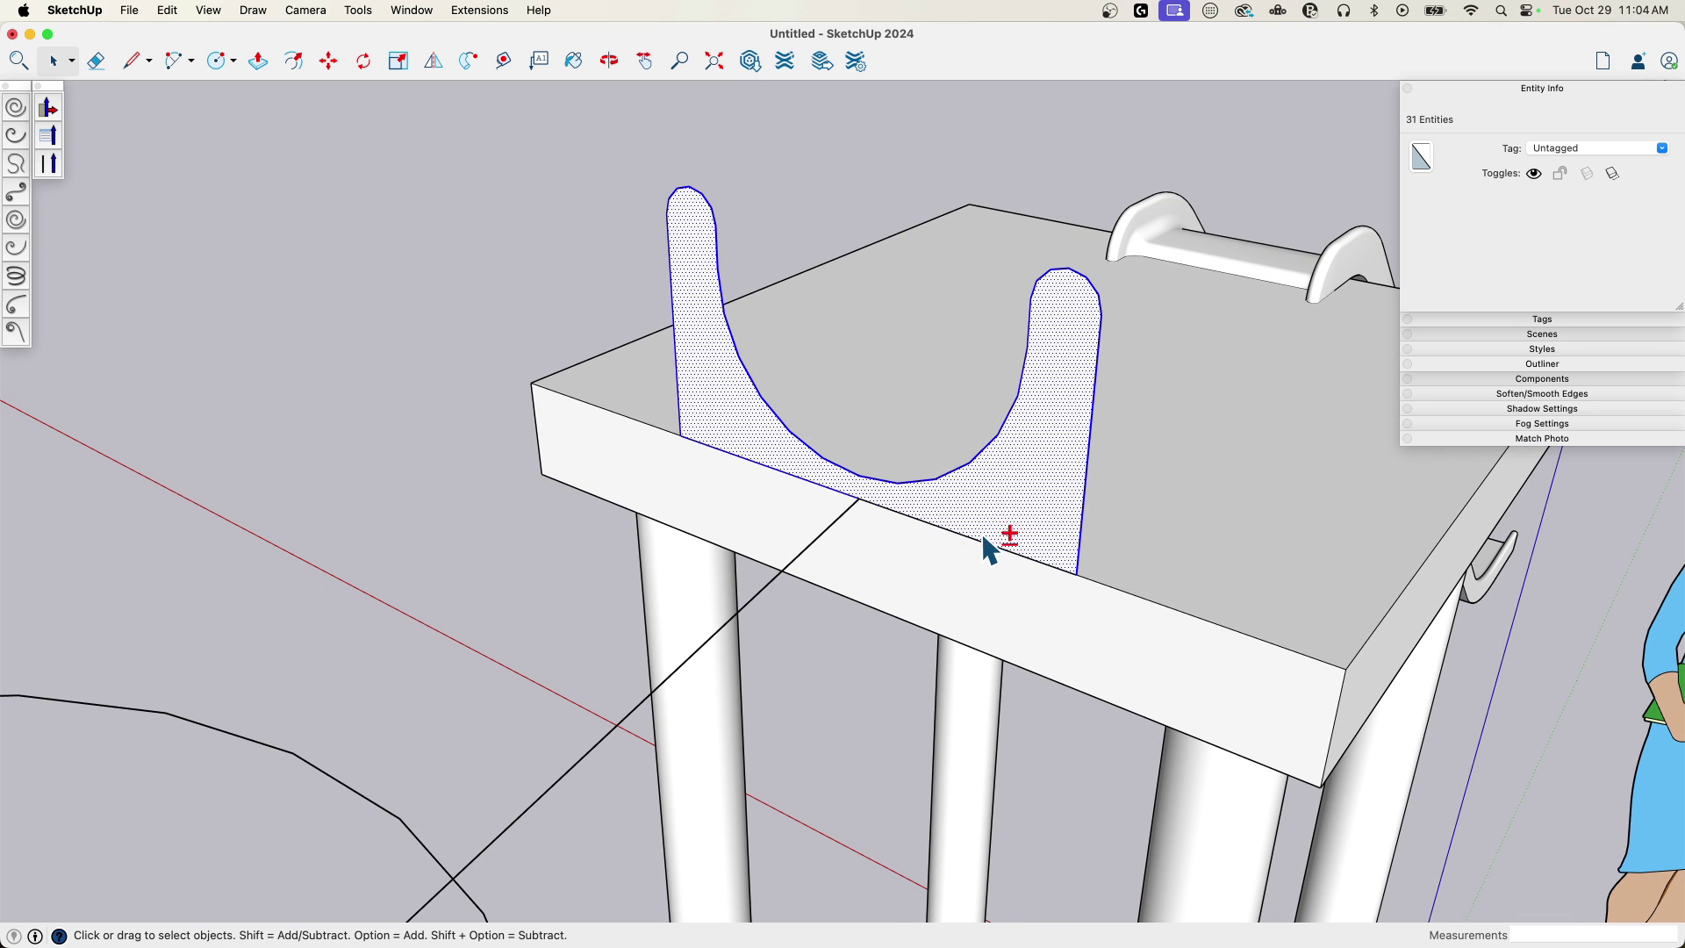
{"action": "left_click", "coordinate": [1007, 534], "text": "shift"}
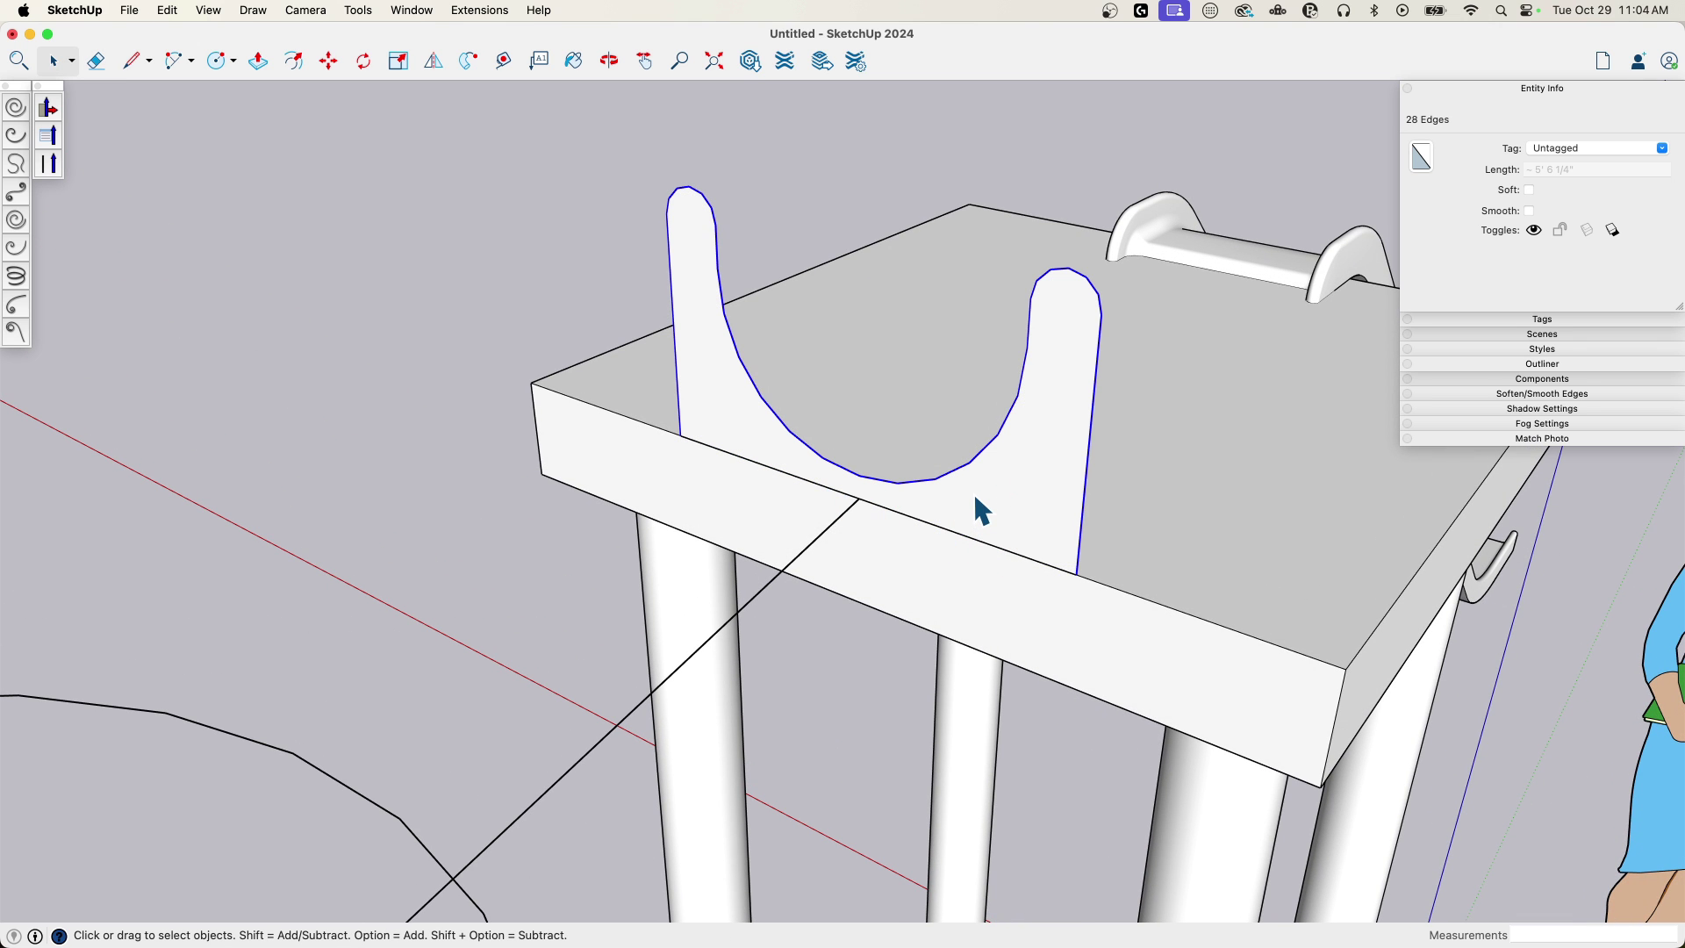
{"action": "right_click", "coordinate": [967, 466]}
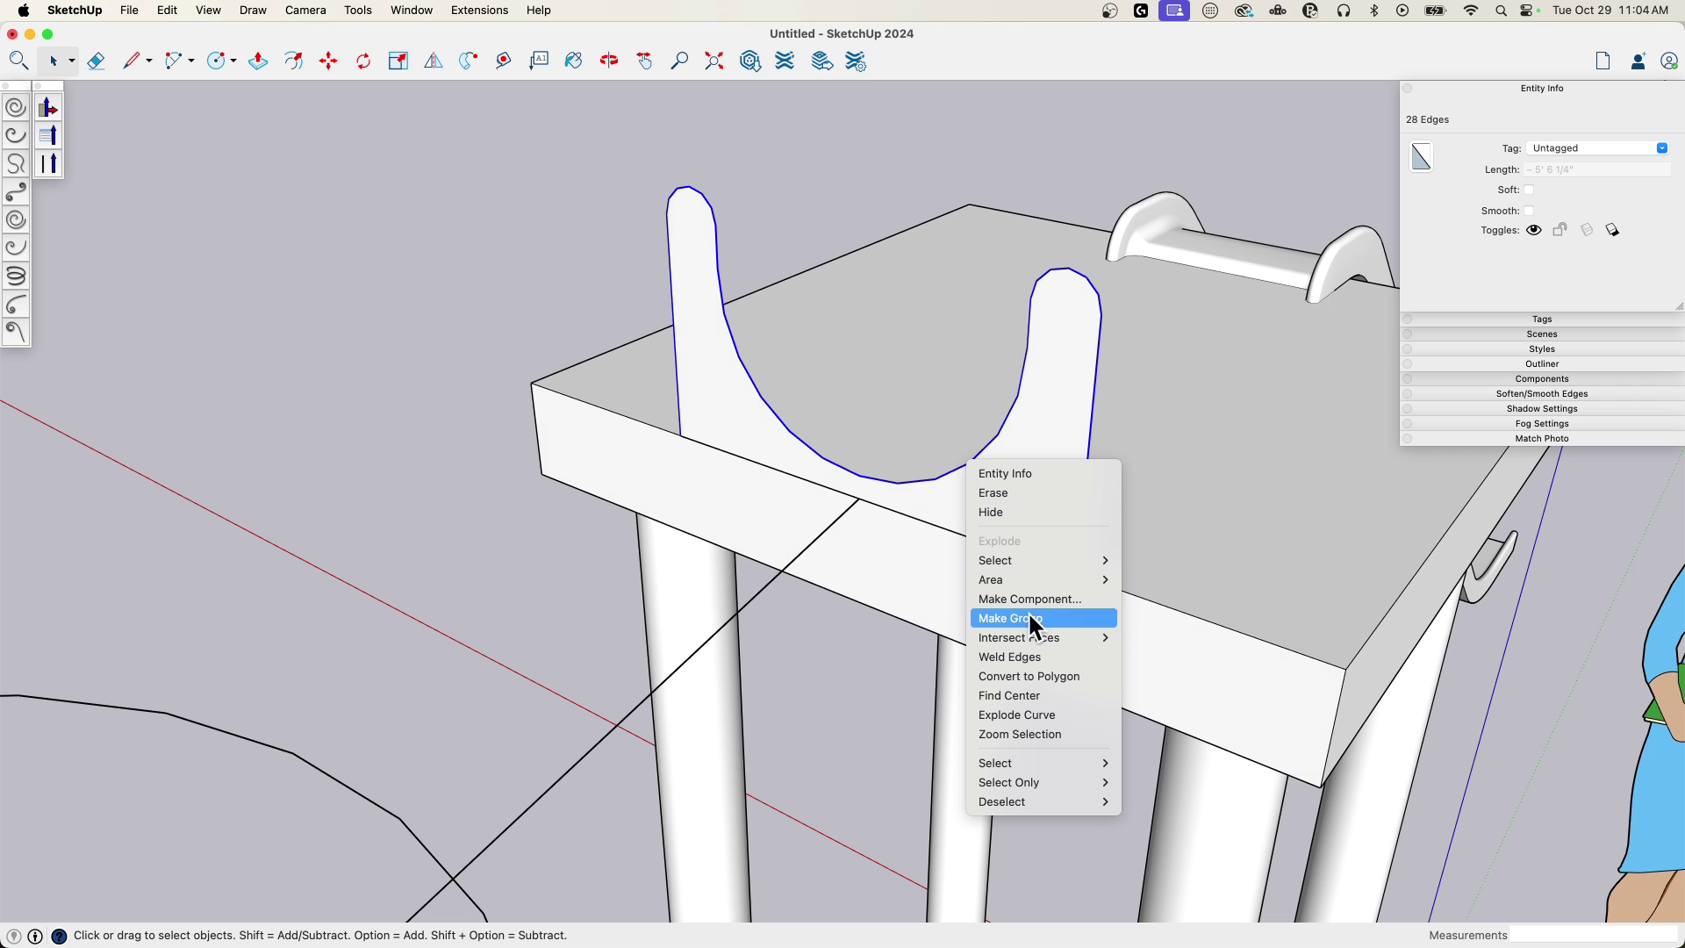
{"action": "left_click", "coordinate": [1040, 672]}
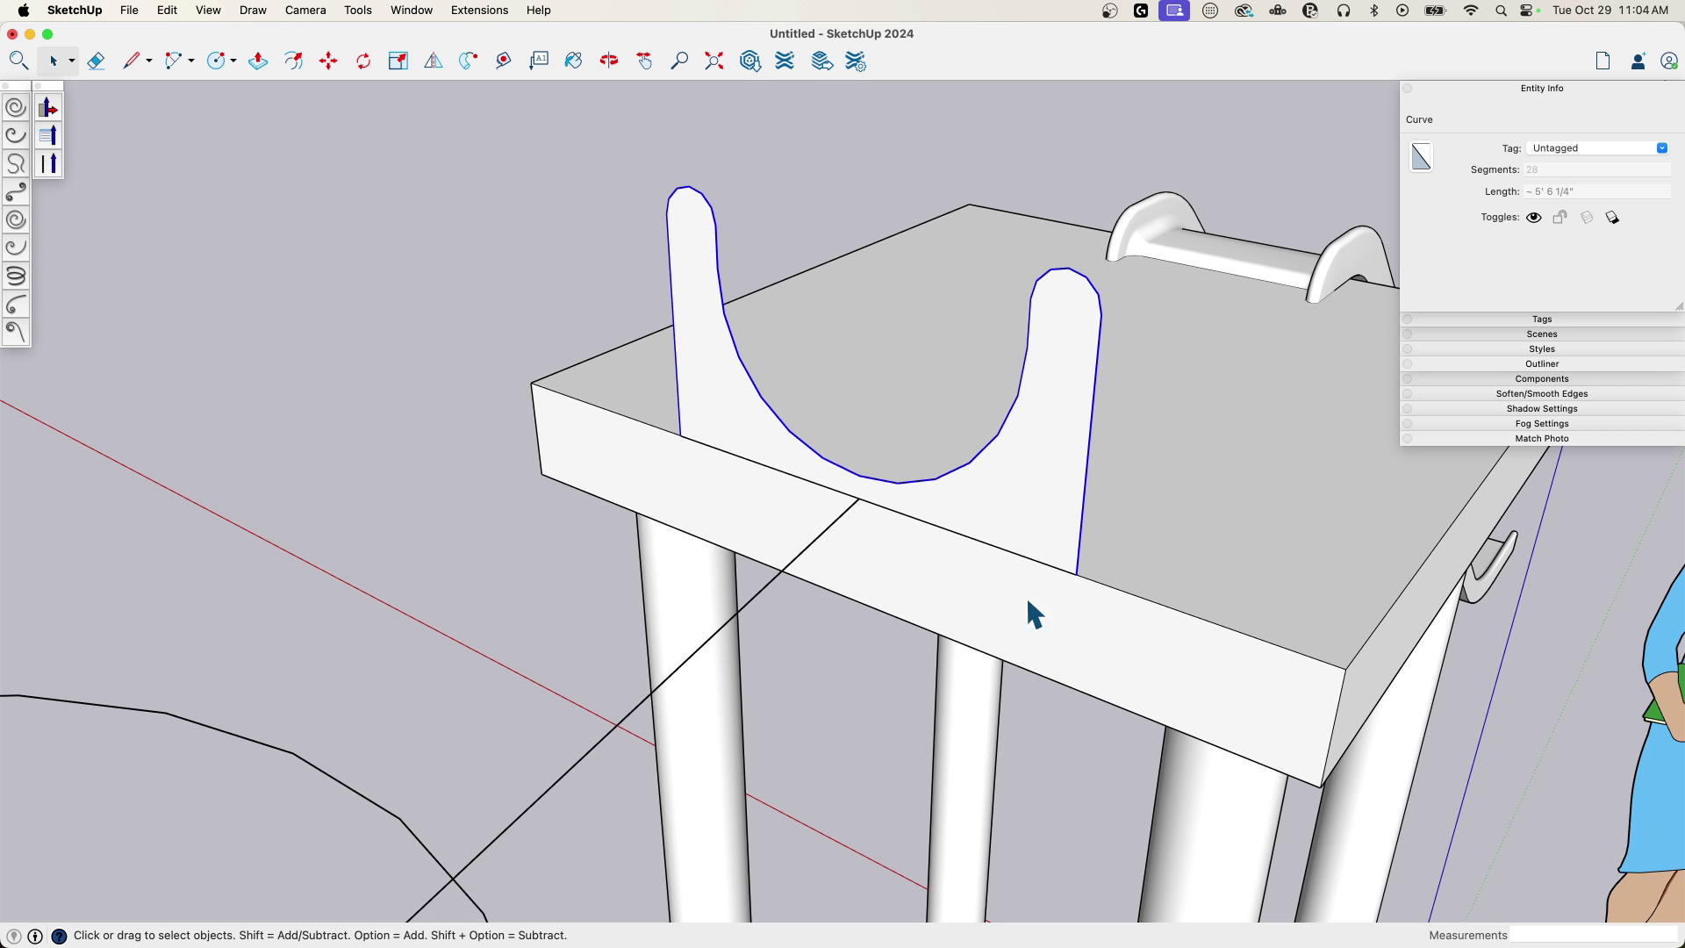
- Try extruding the U-shaped profile along the welded helix curve with Follow Me and examine the spiral slide from all around
{"action": "left_click", "coordinate": [986, 533]}
{"action": "left_click", "coordinate": [881, 485]}
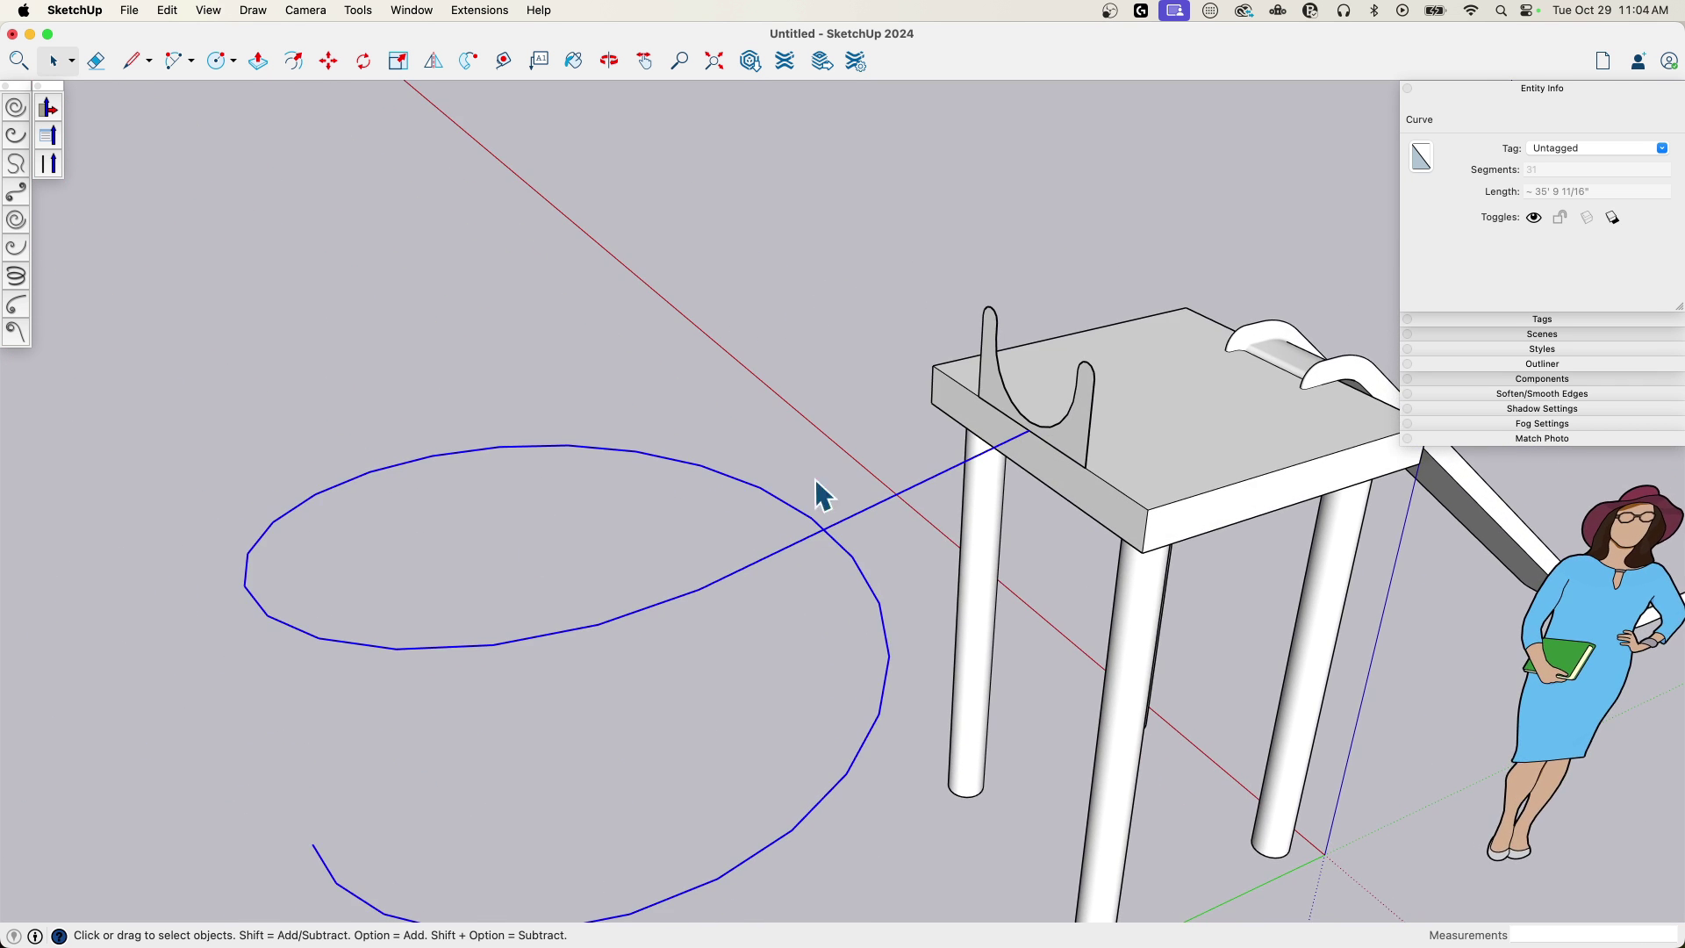
{"action": "middle_click_drag", "start_coordinate": [815, 480], "coordinate": [826, 501]}
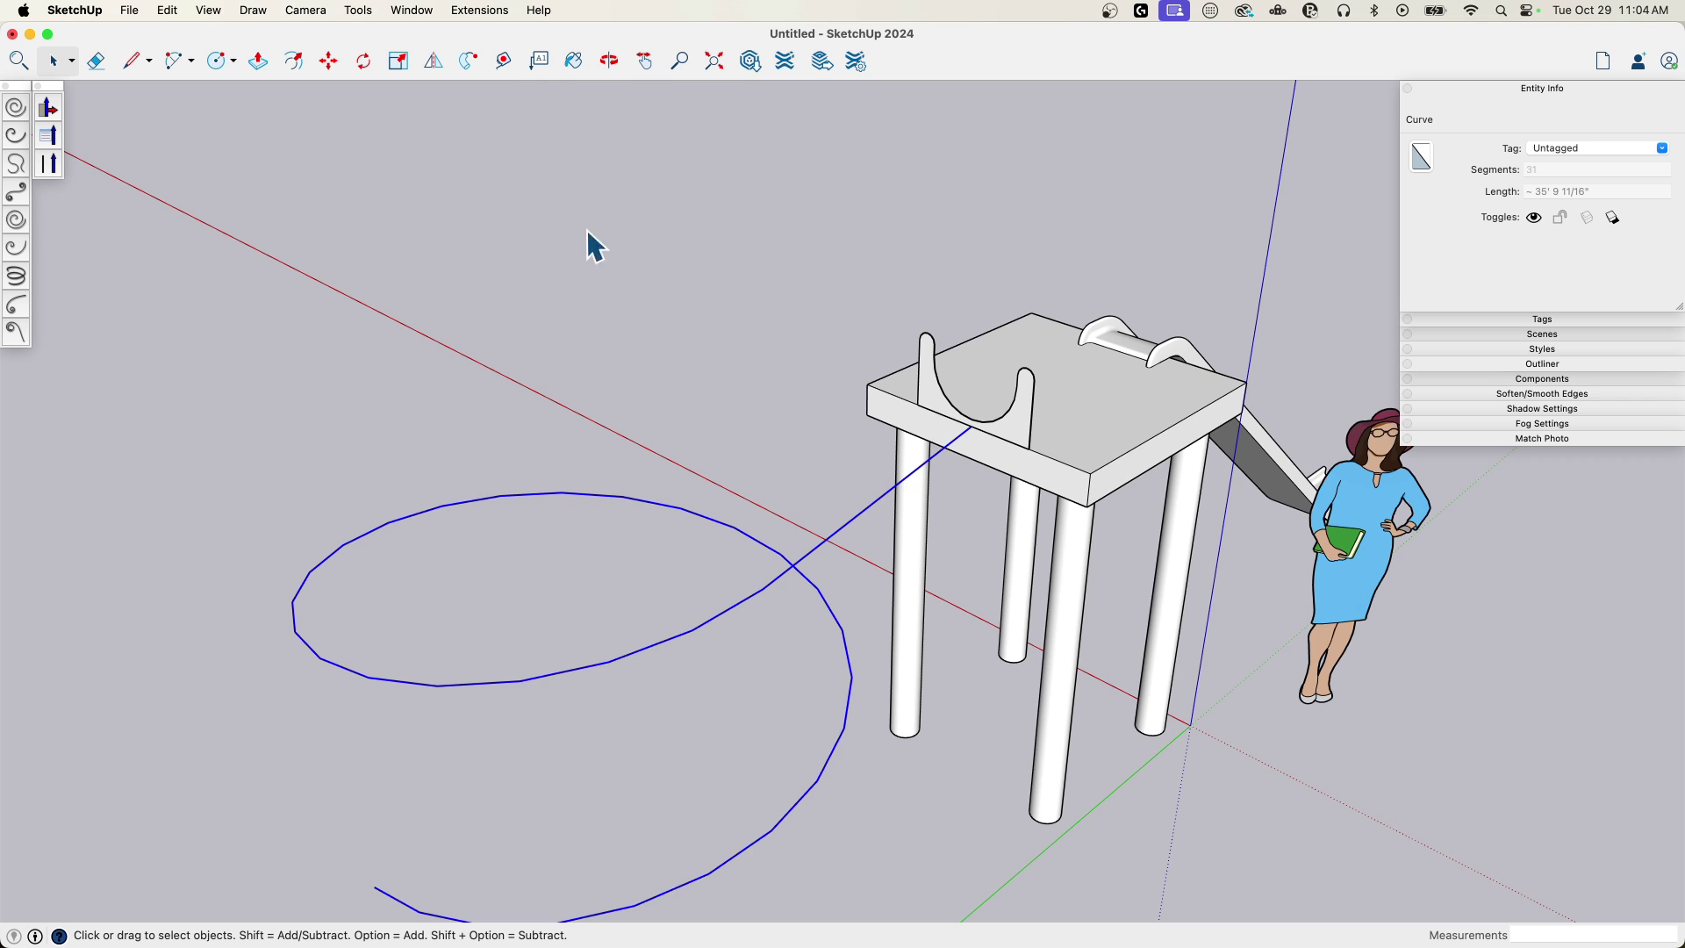
{"action": "left_click", "coordinate": [470, 63]}
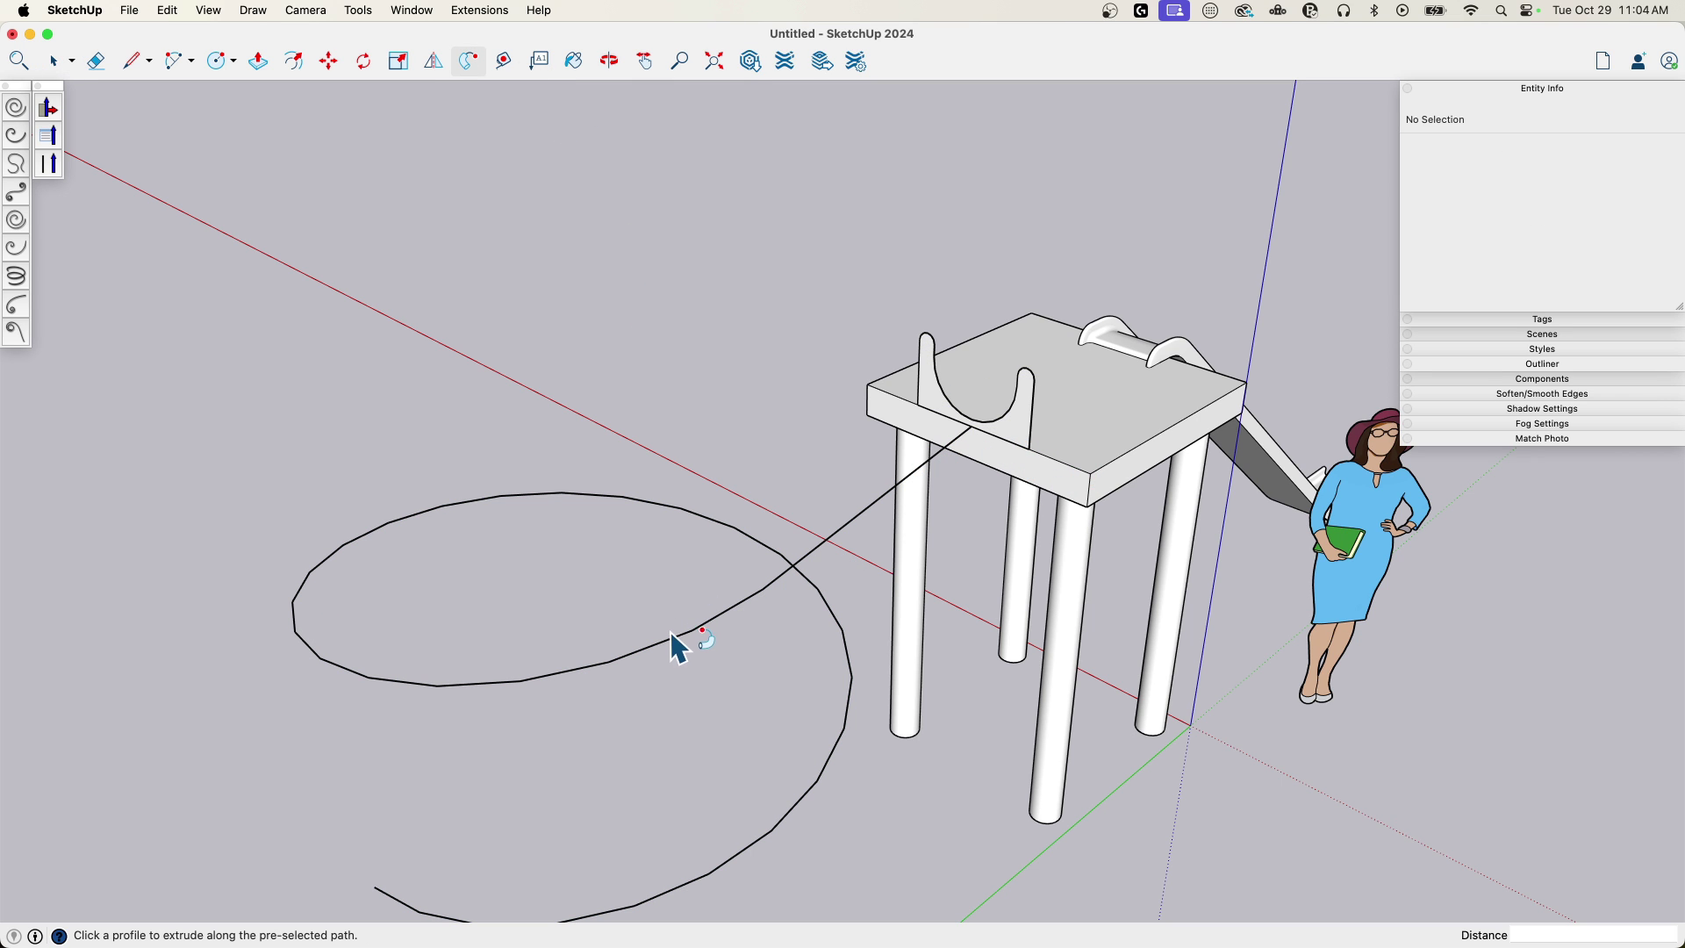
{"action": "left_click", "coordinate": [1018, 430]}
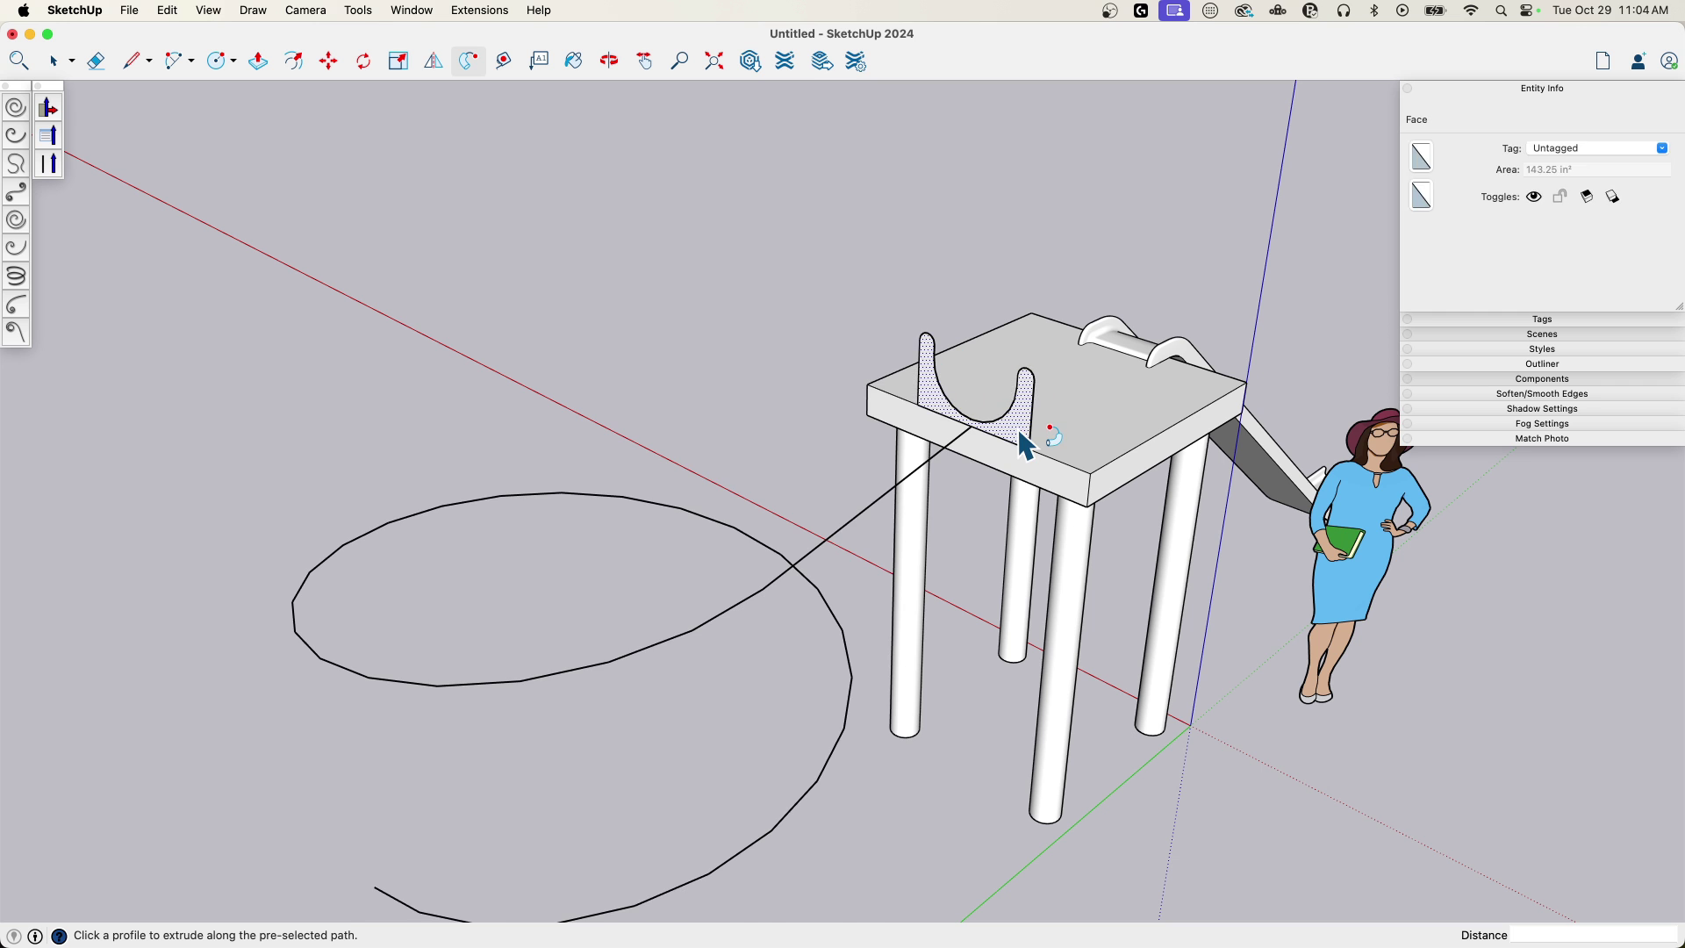
{"action": "middle_click_drag", "start_coordinate": [882, 605], "coordinate": [454, 520]}
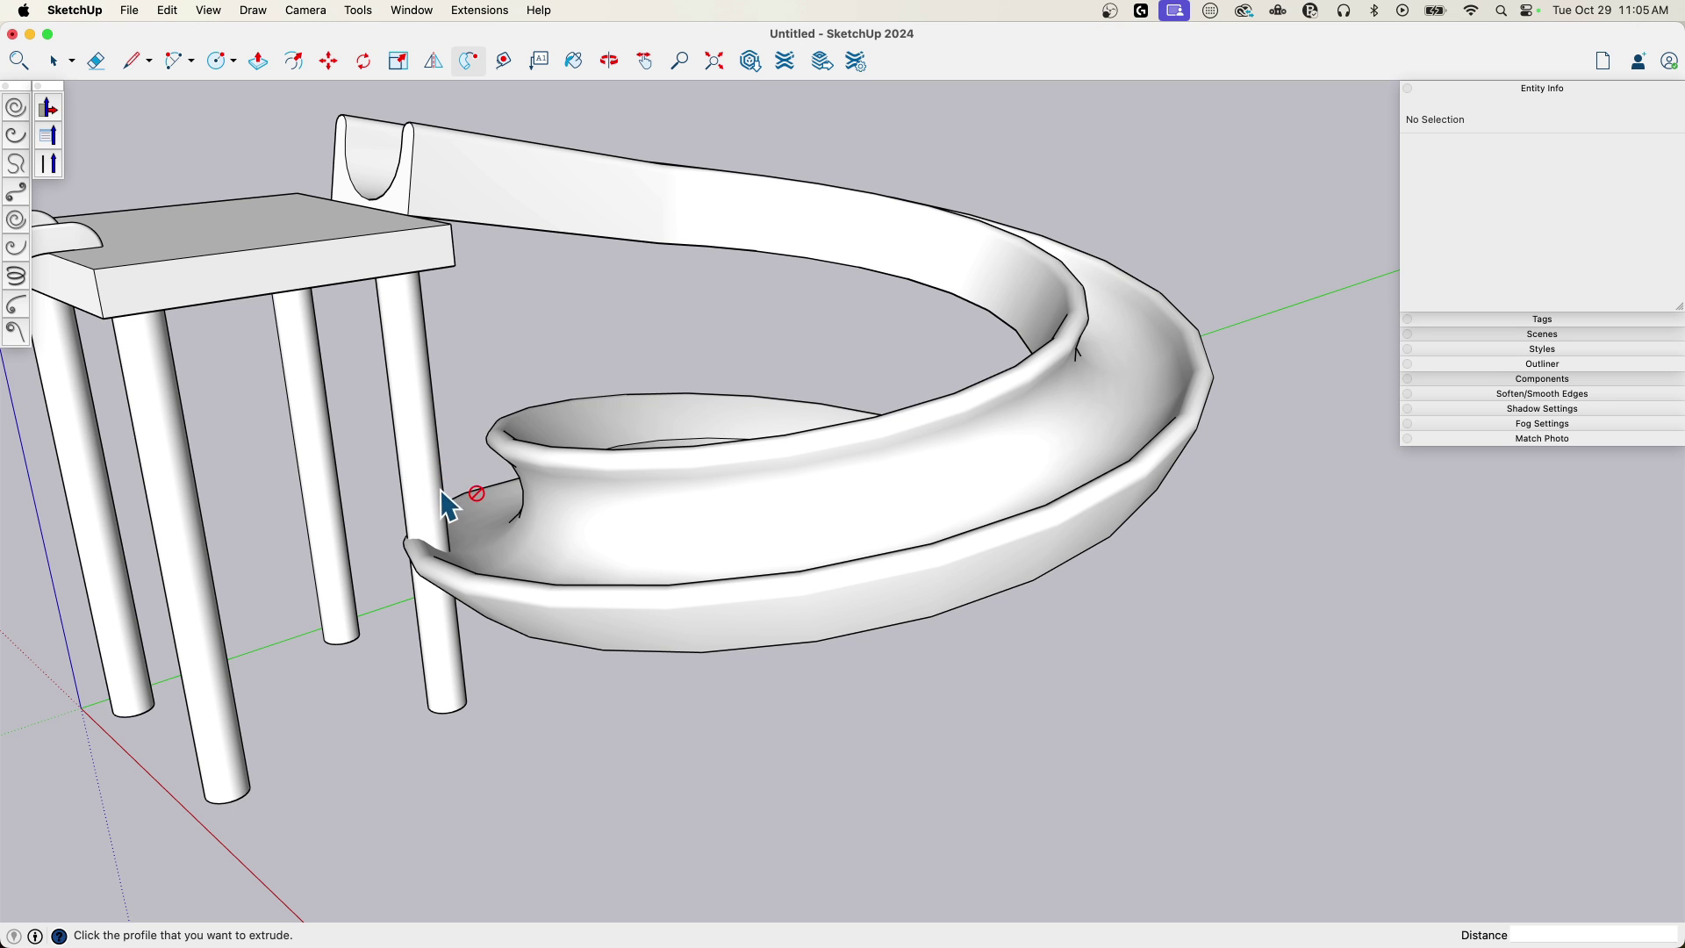
{"action": "middle_click_drag", "start_coordinate": [457, 369], "coordinate": [648, 520]}
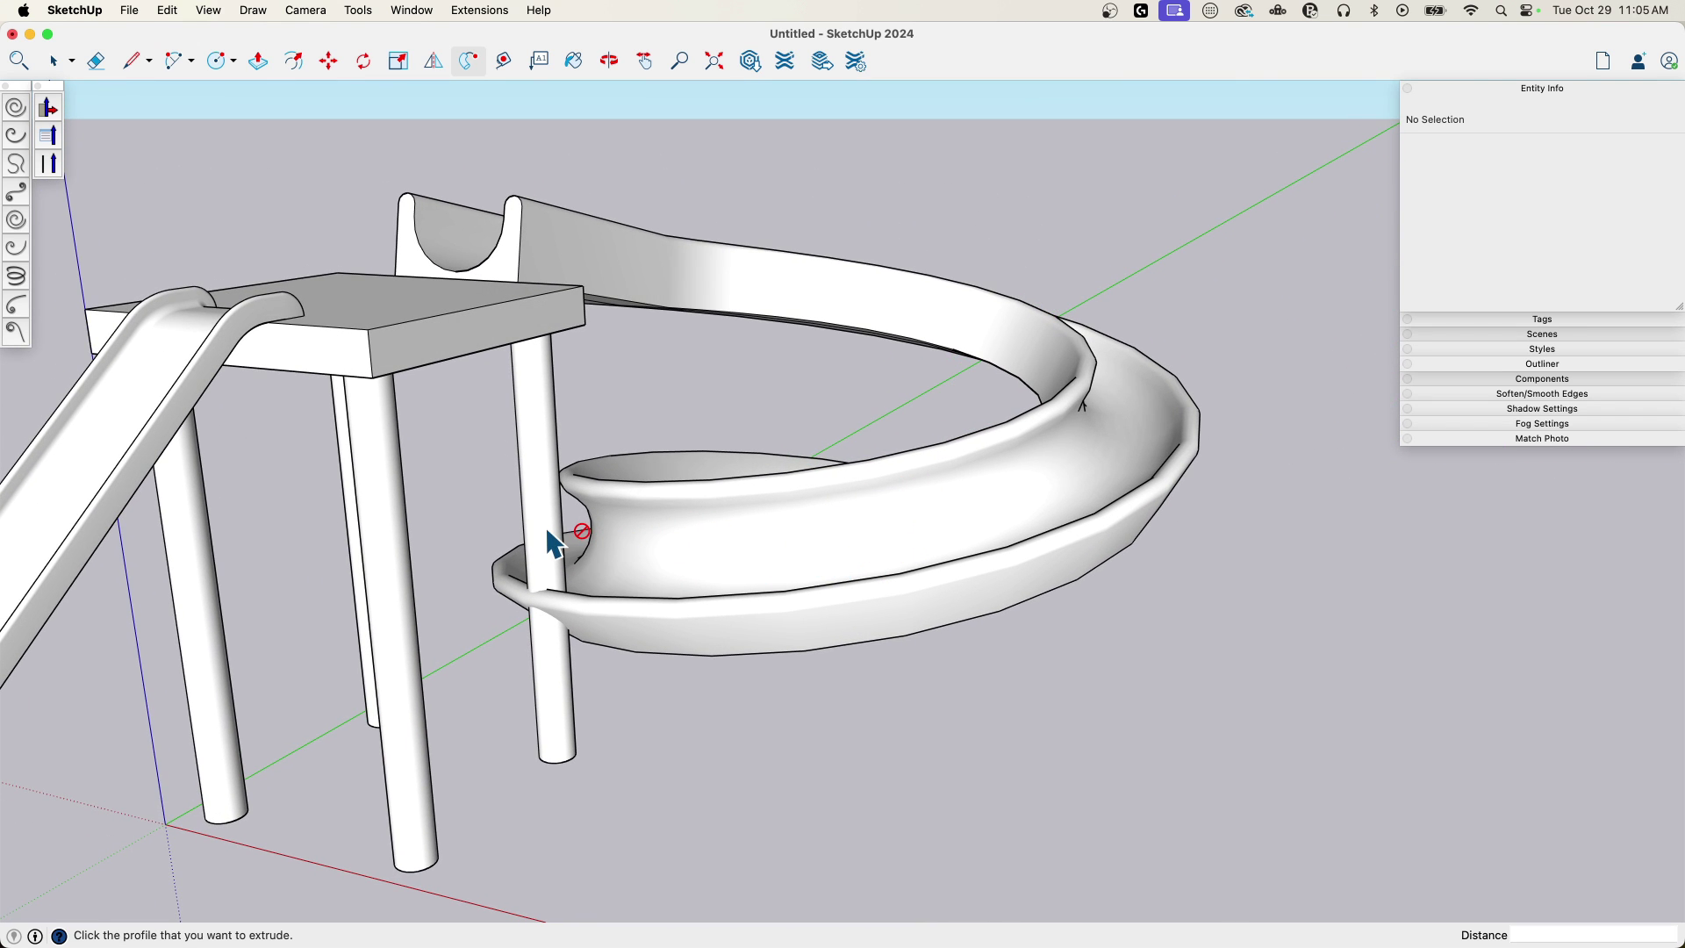
{"action": "middle_click_drag", "start_coordinate": [587, 806], "coordinate": [590, 527]}
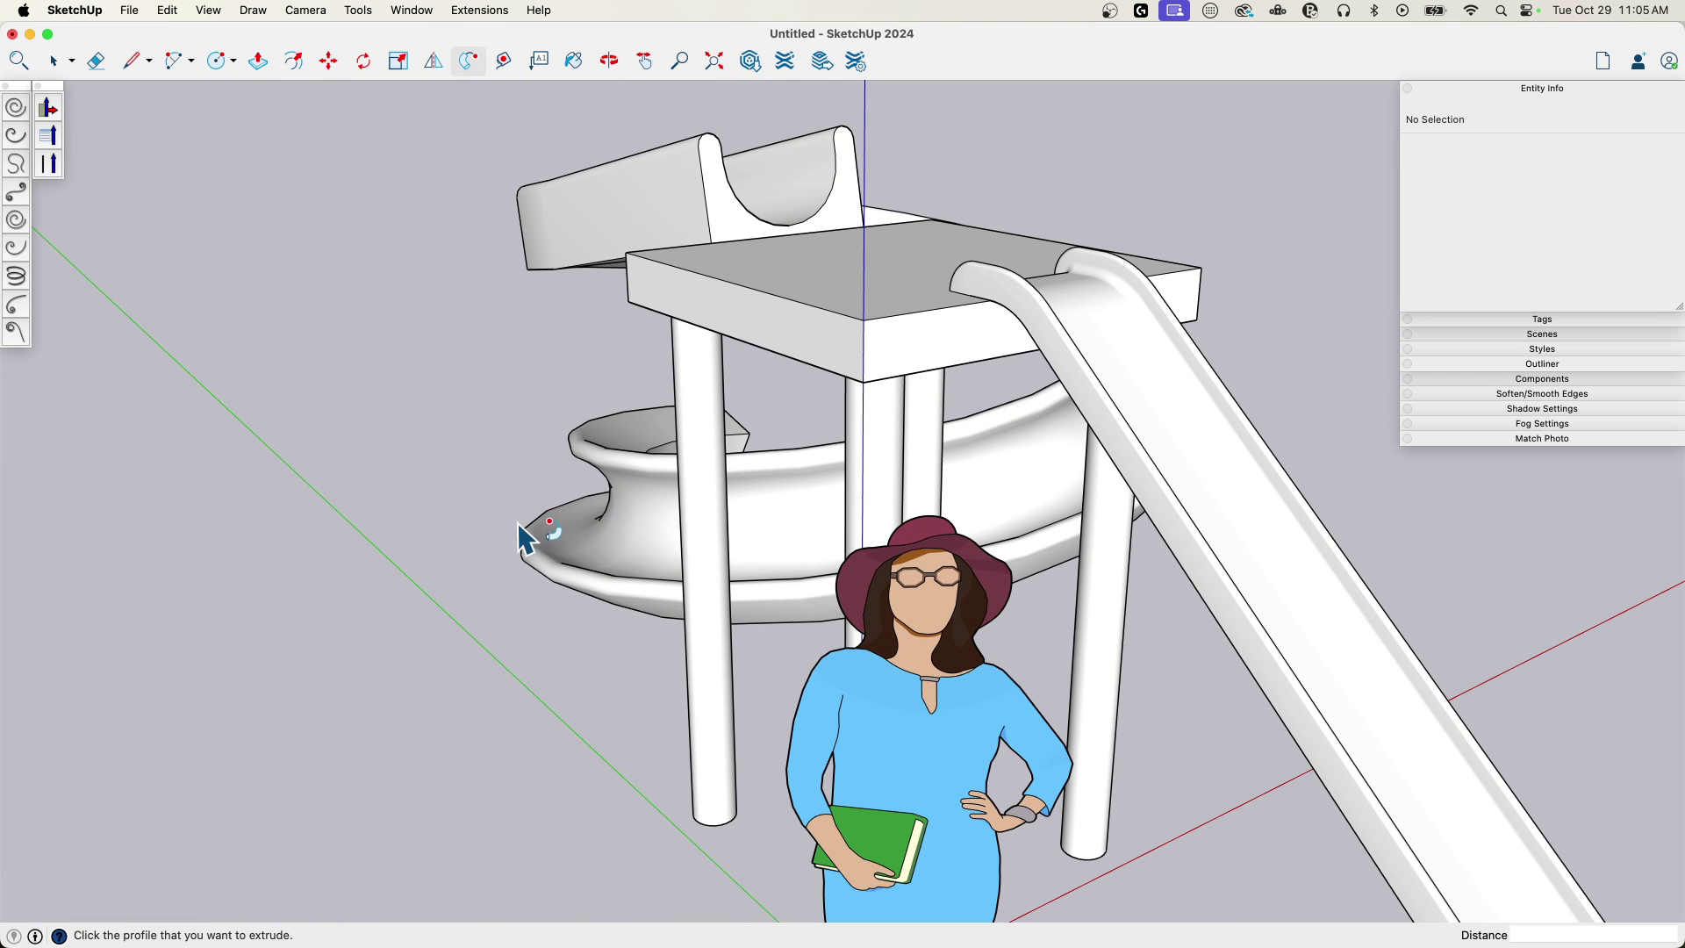
{"action": "middle_click_drag", "start_coordinate": [34, 490], "coordinate": [786, 673]}
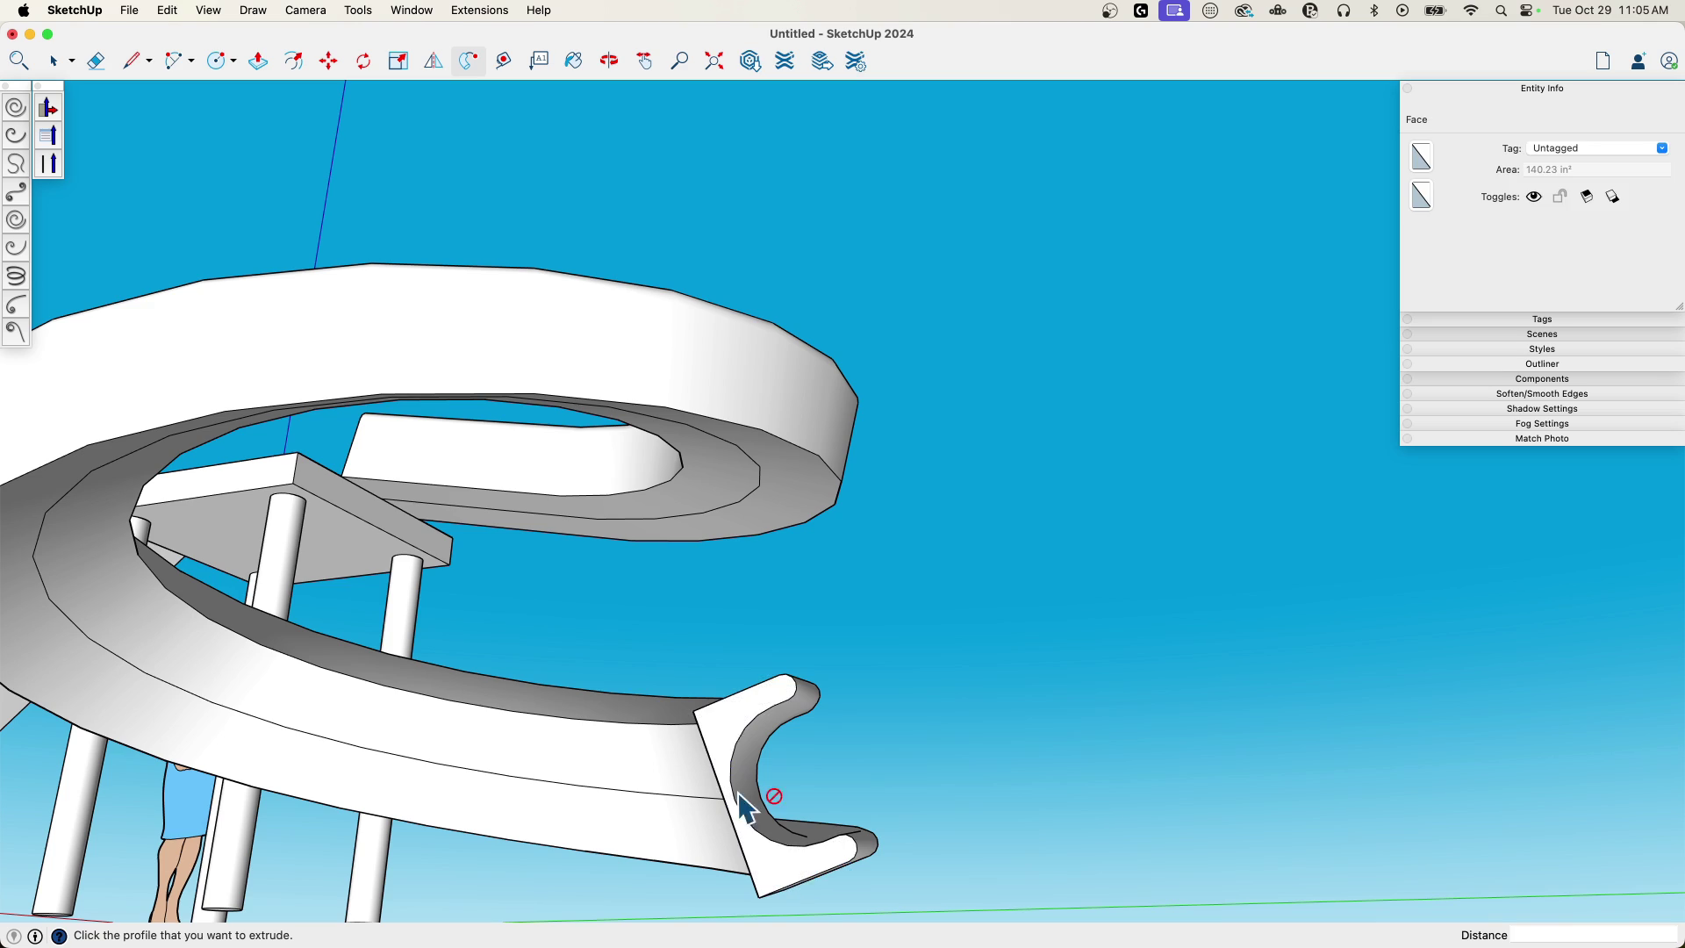
{"action": "middle_click_drag", "start_coordinate": [737, 721], "coordinate": [992, 581]}
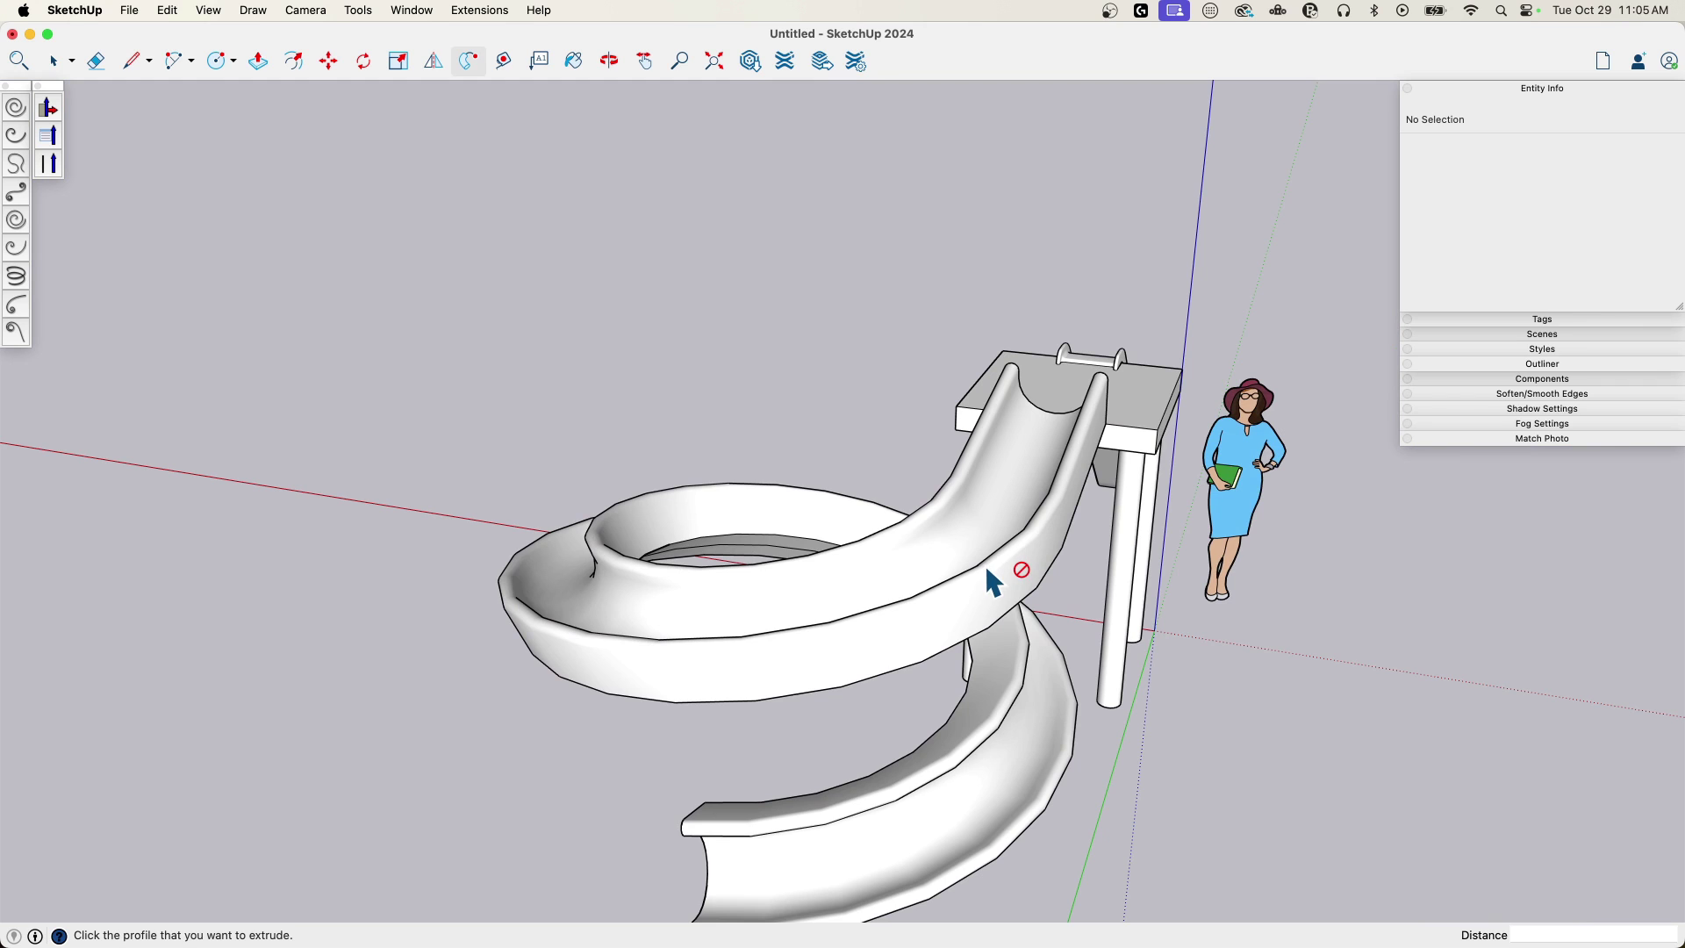
- Undo the Follow Me extrusion of the spiral slide and leave the command
{"action": "key", "text": "super+z"}
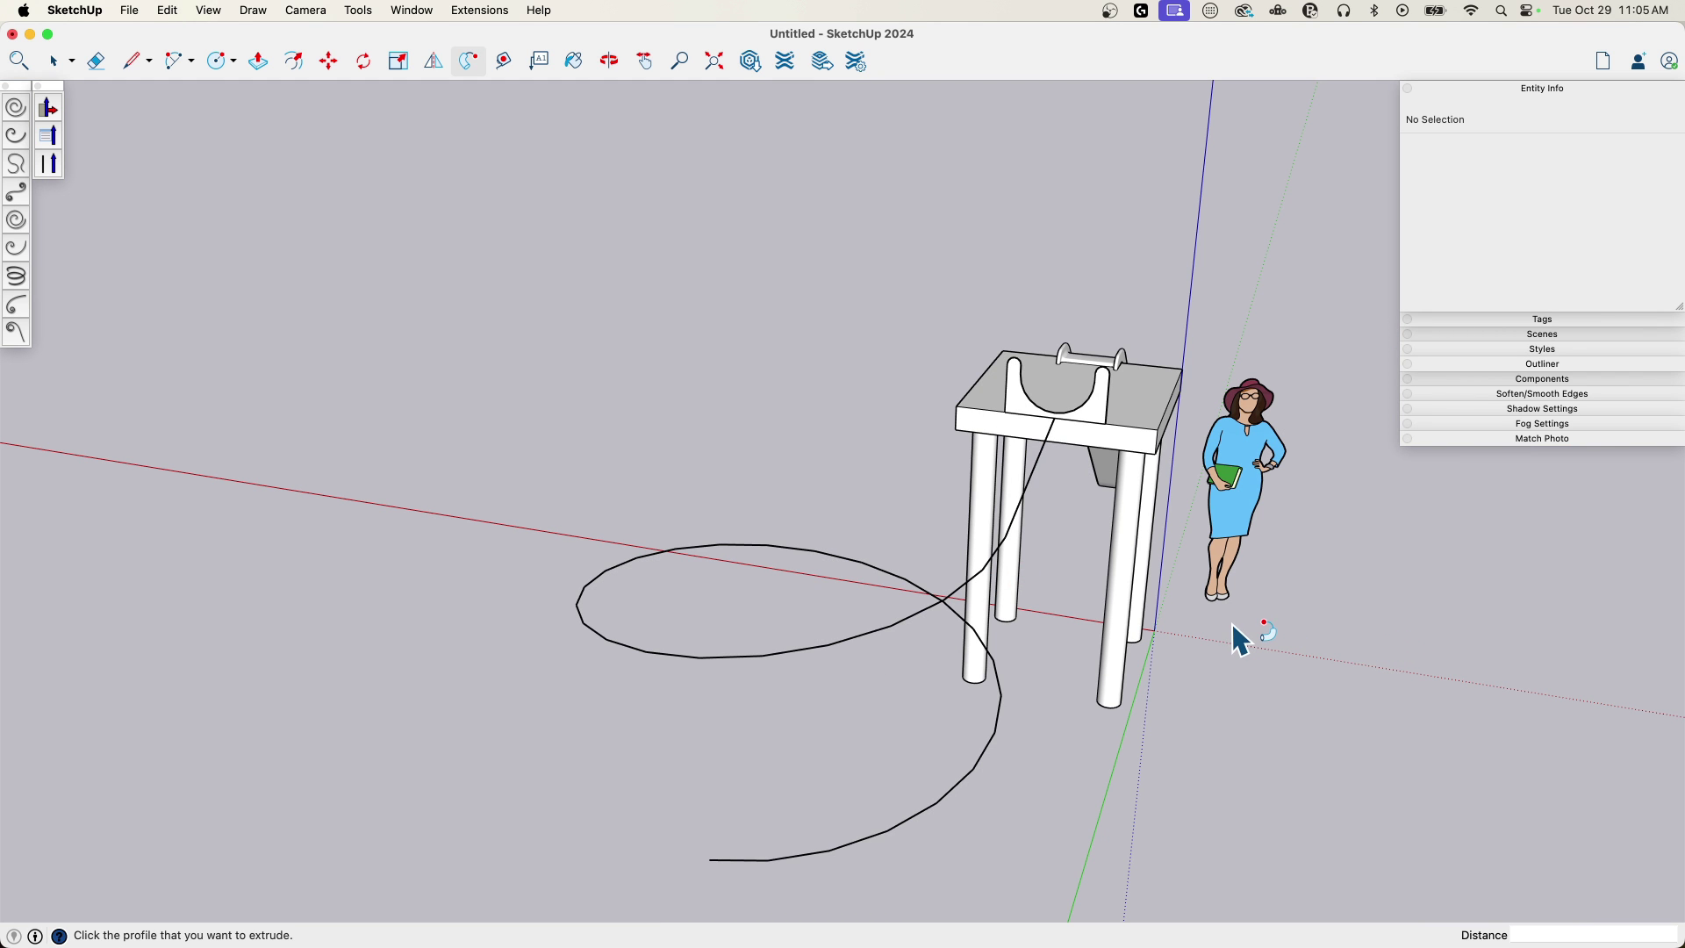
{"action": "middle_click_drag", "start_coordinate": [1166, 641], "coordinate": [1025, 427]}
{"action": "left_click", "coordinate": [997, 424]}
{"action": "key", "text": "Escape"}
{"action": "key", "text": "space"}
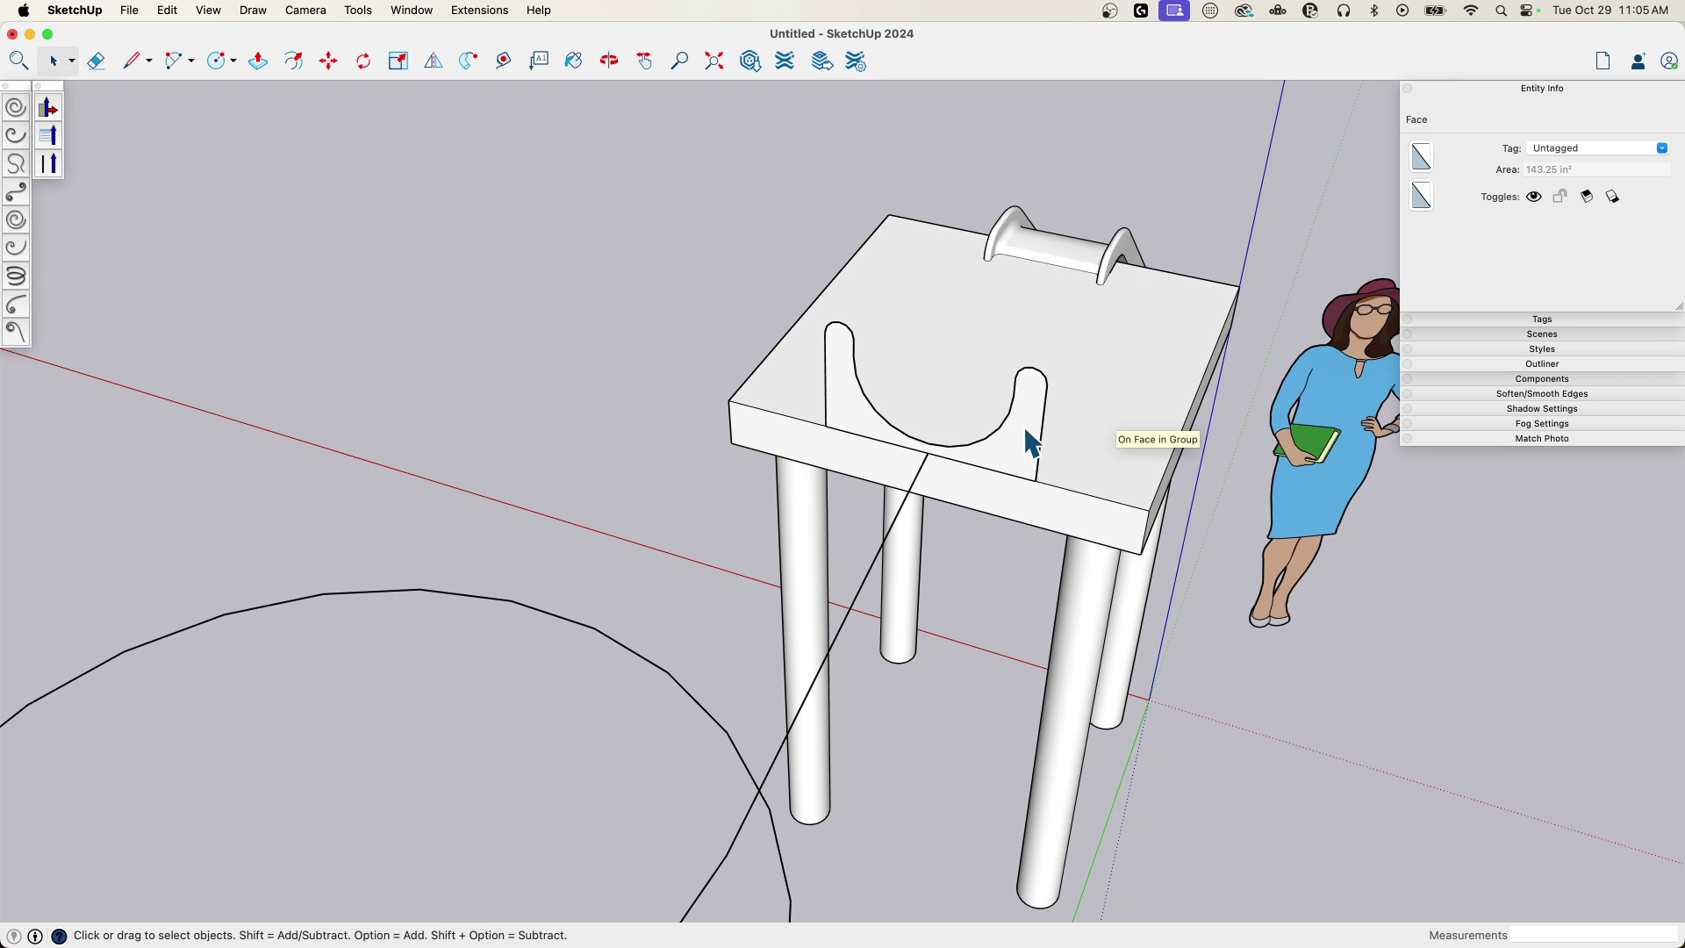
- Group the U-shaped profile with its edges and move it 1' along the platform edge, placing its lower corner at the curve's end
{"action": "left_click", "coordinate": [1023, 451]}
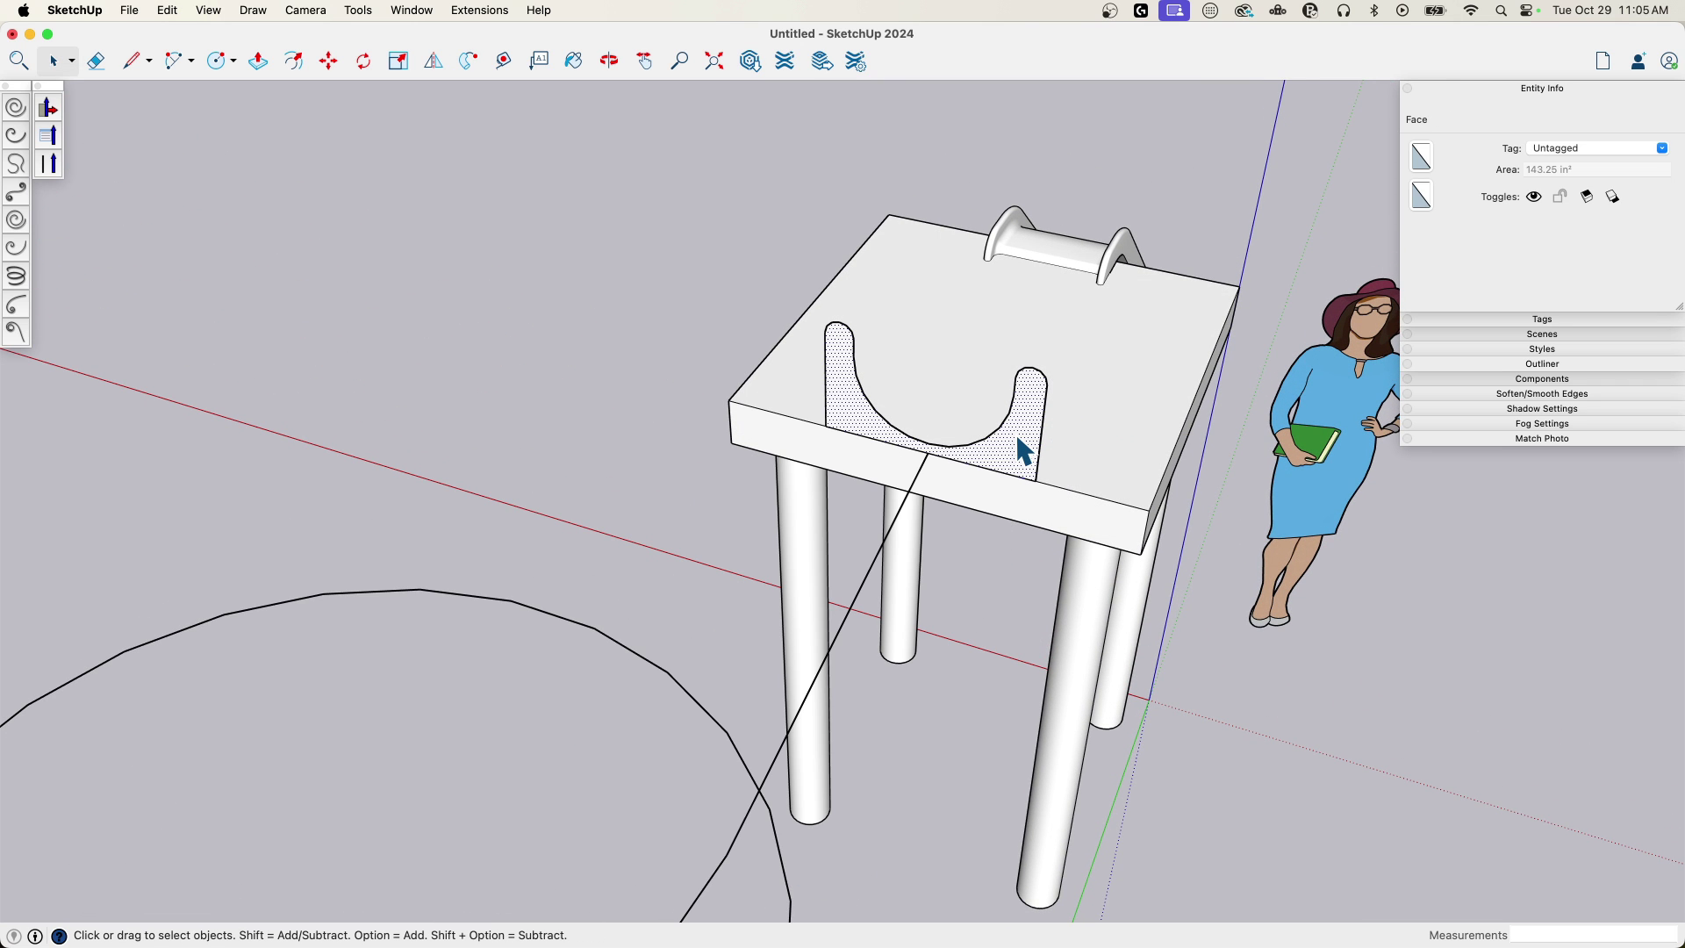
{"action": "right_click", "coordinate": [1018, 439]}
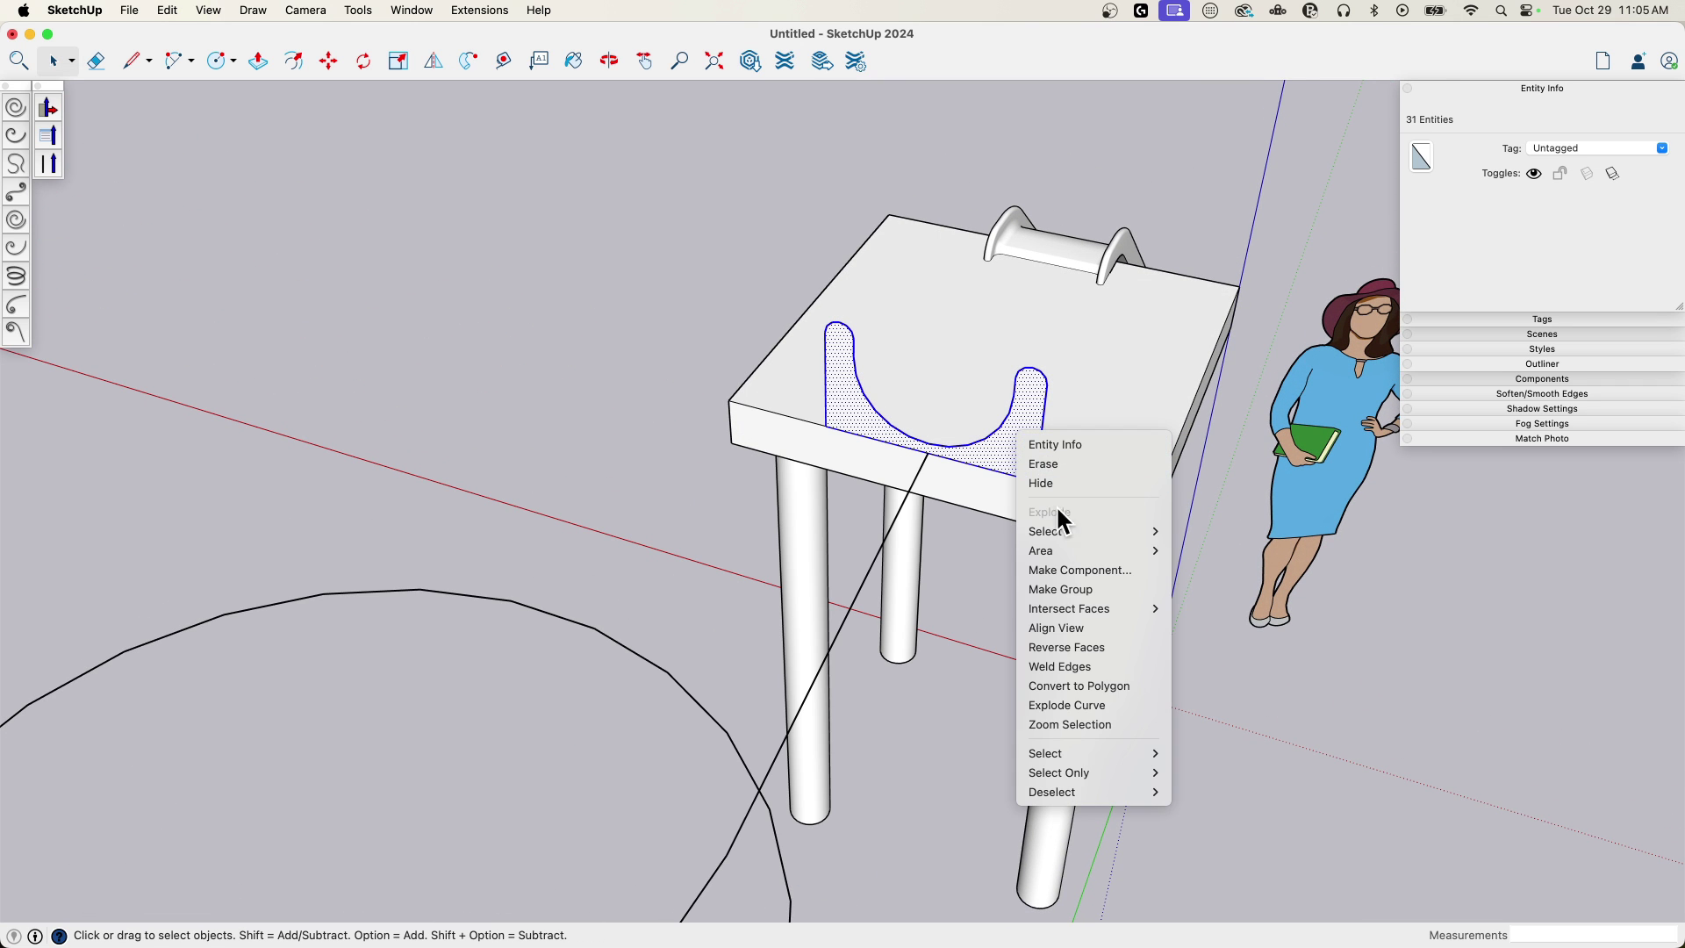
{"action": "left_click", "coordinate": [1063, 590]}
{"action": "key", "text": "m"}
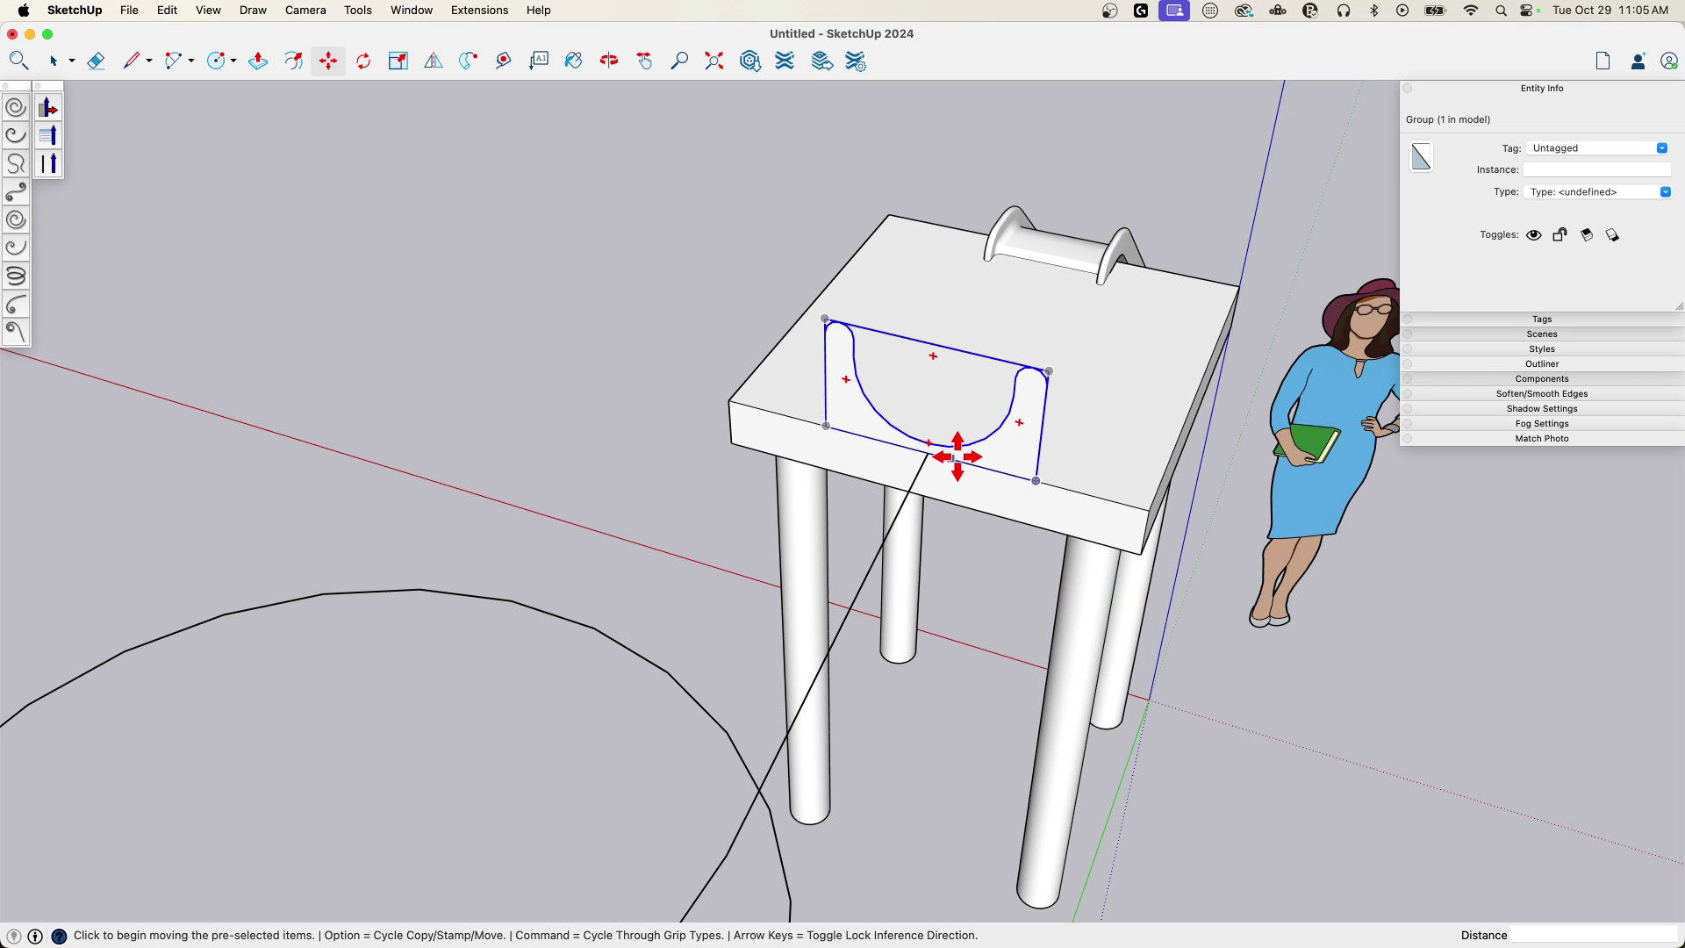
{"action": "left_click", "coordinate": [1040, 479]}
{"action": "left_click", "coordinate": [928, 451]}
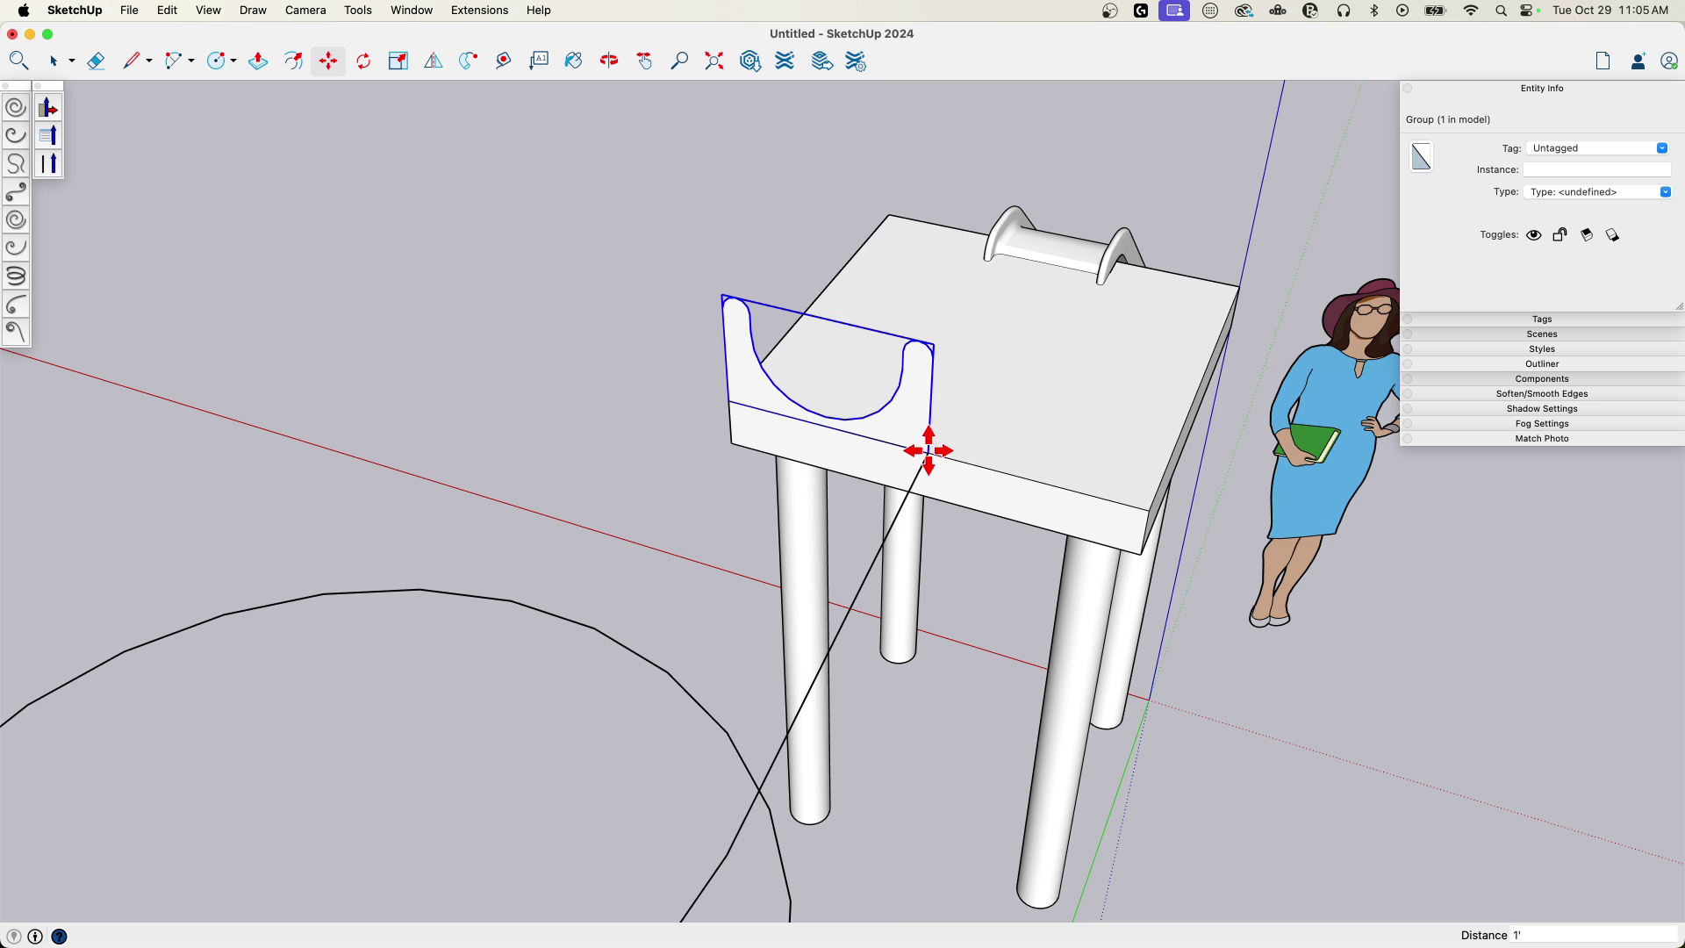
{"action": "key", "text": "space"}
{"action": "scroll", "coordinate": [971, 677], "scroll_direction": "down", "scroll_amount": 5}
{"action": "scroll", "coordinate": [929, 395], "scroll_direction": "down", "scroll_amount": 3}
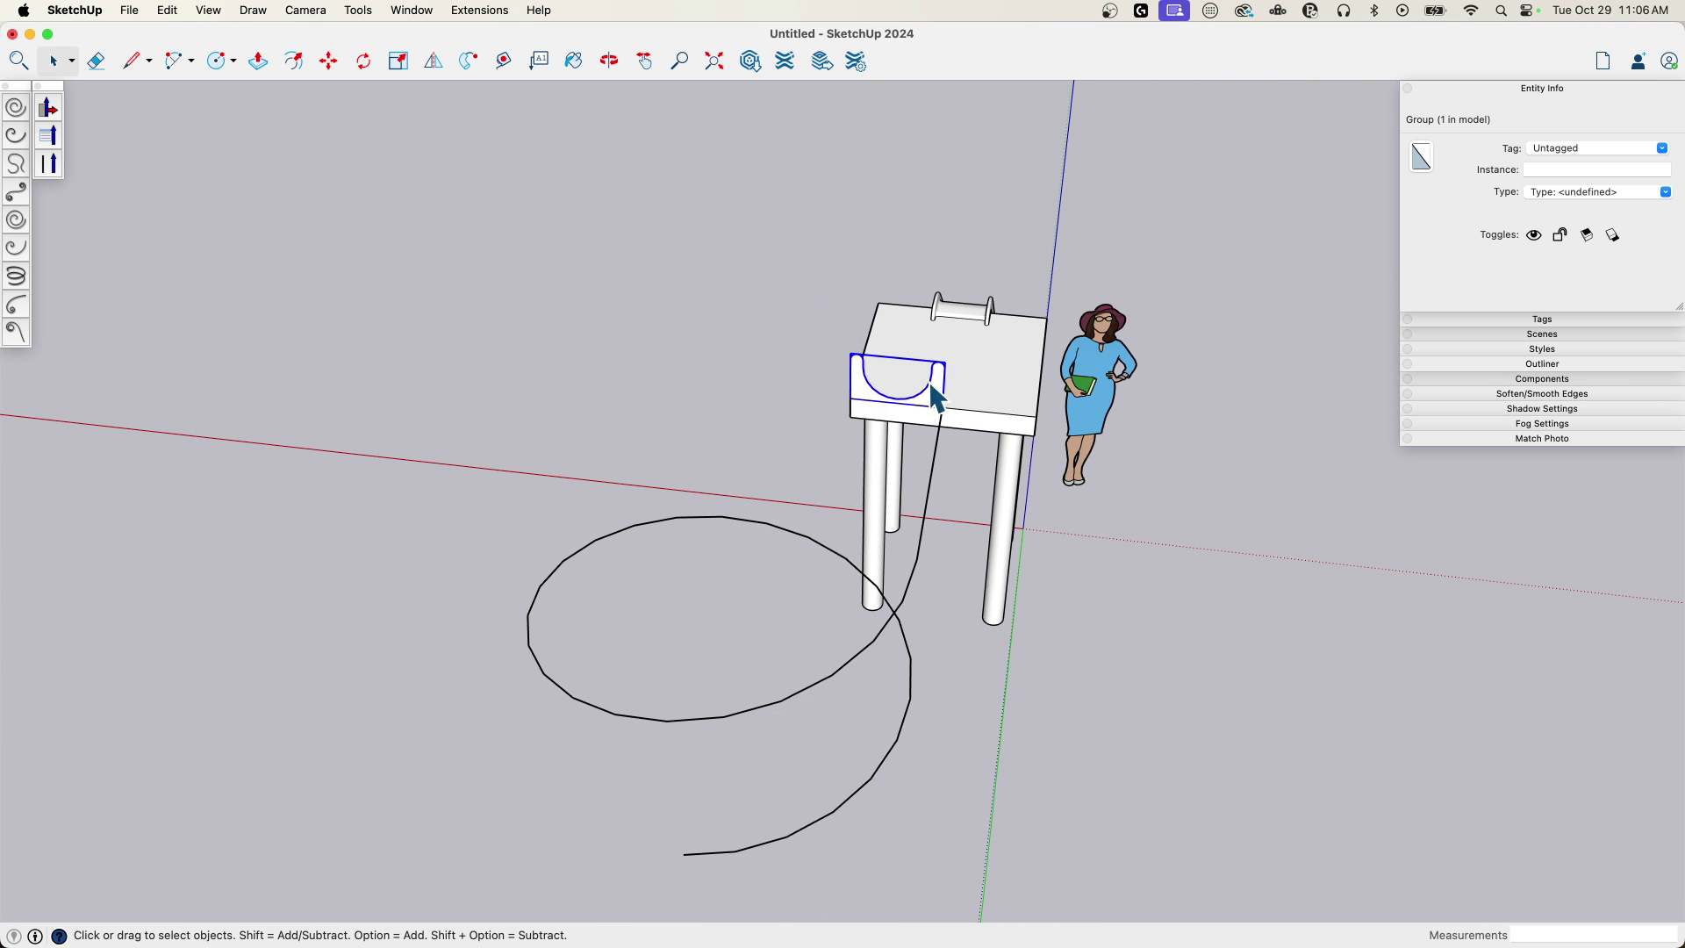
{"action": "left_click", "coordinate": [942, 435], "text": "shift"}
{"action": "key", "text": "m"}
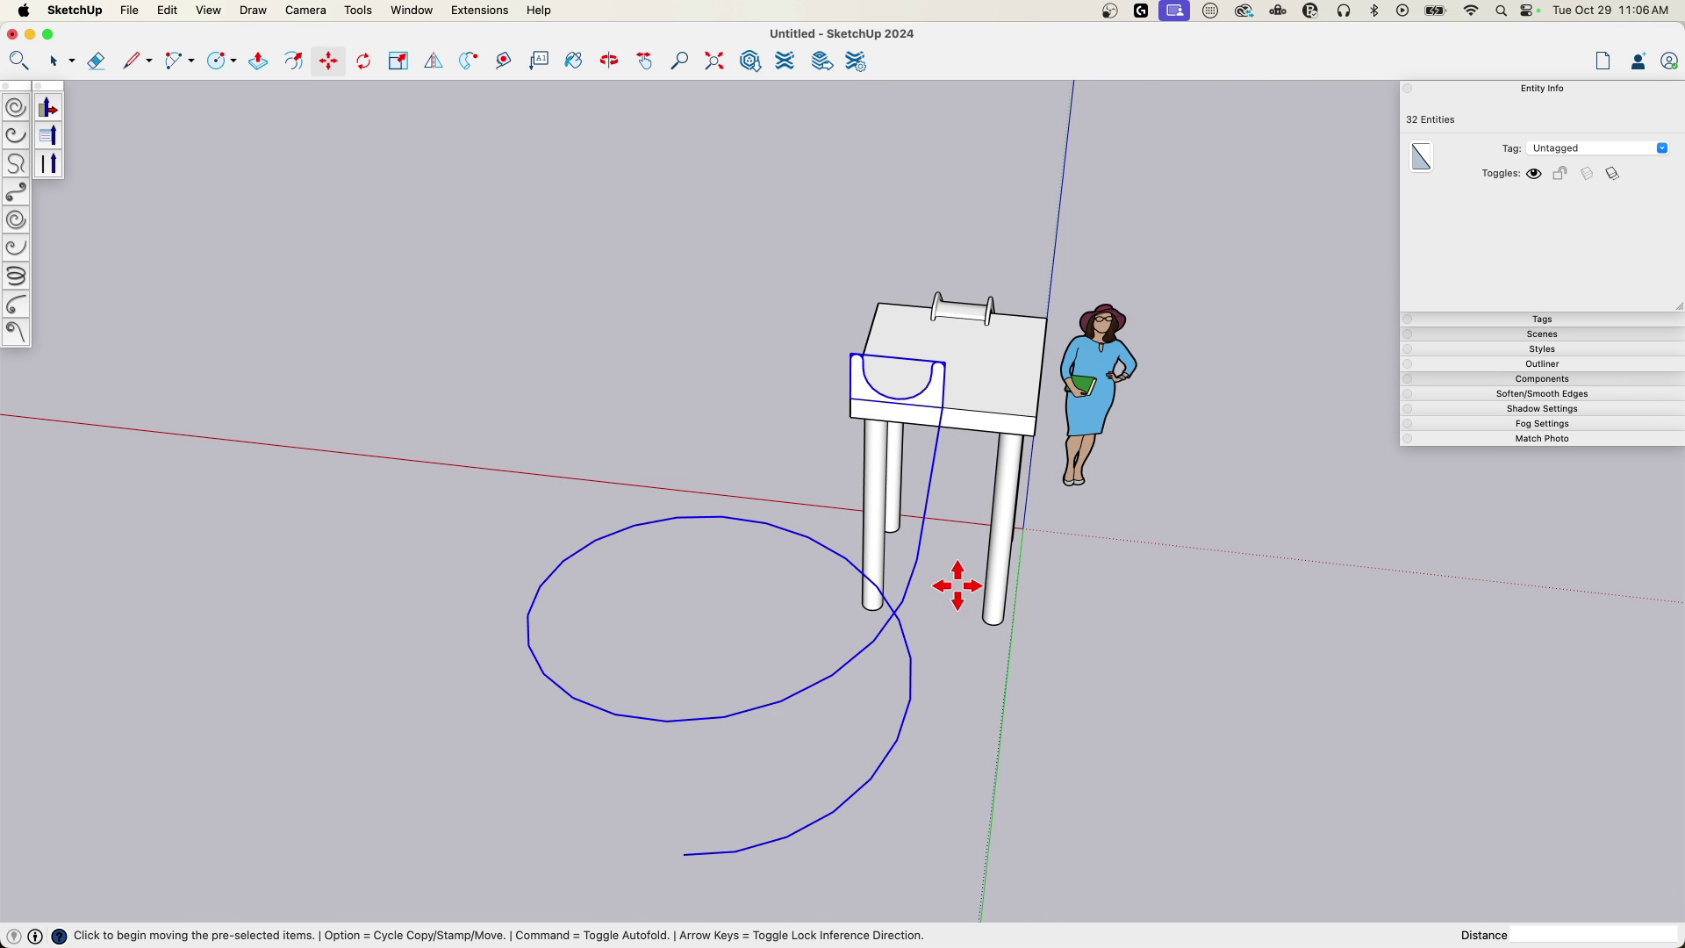
{"action": "key", "text": "space"}
{"action": "left_click", "coordinate": [1103, 535]}
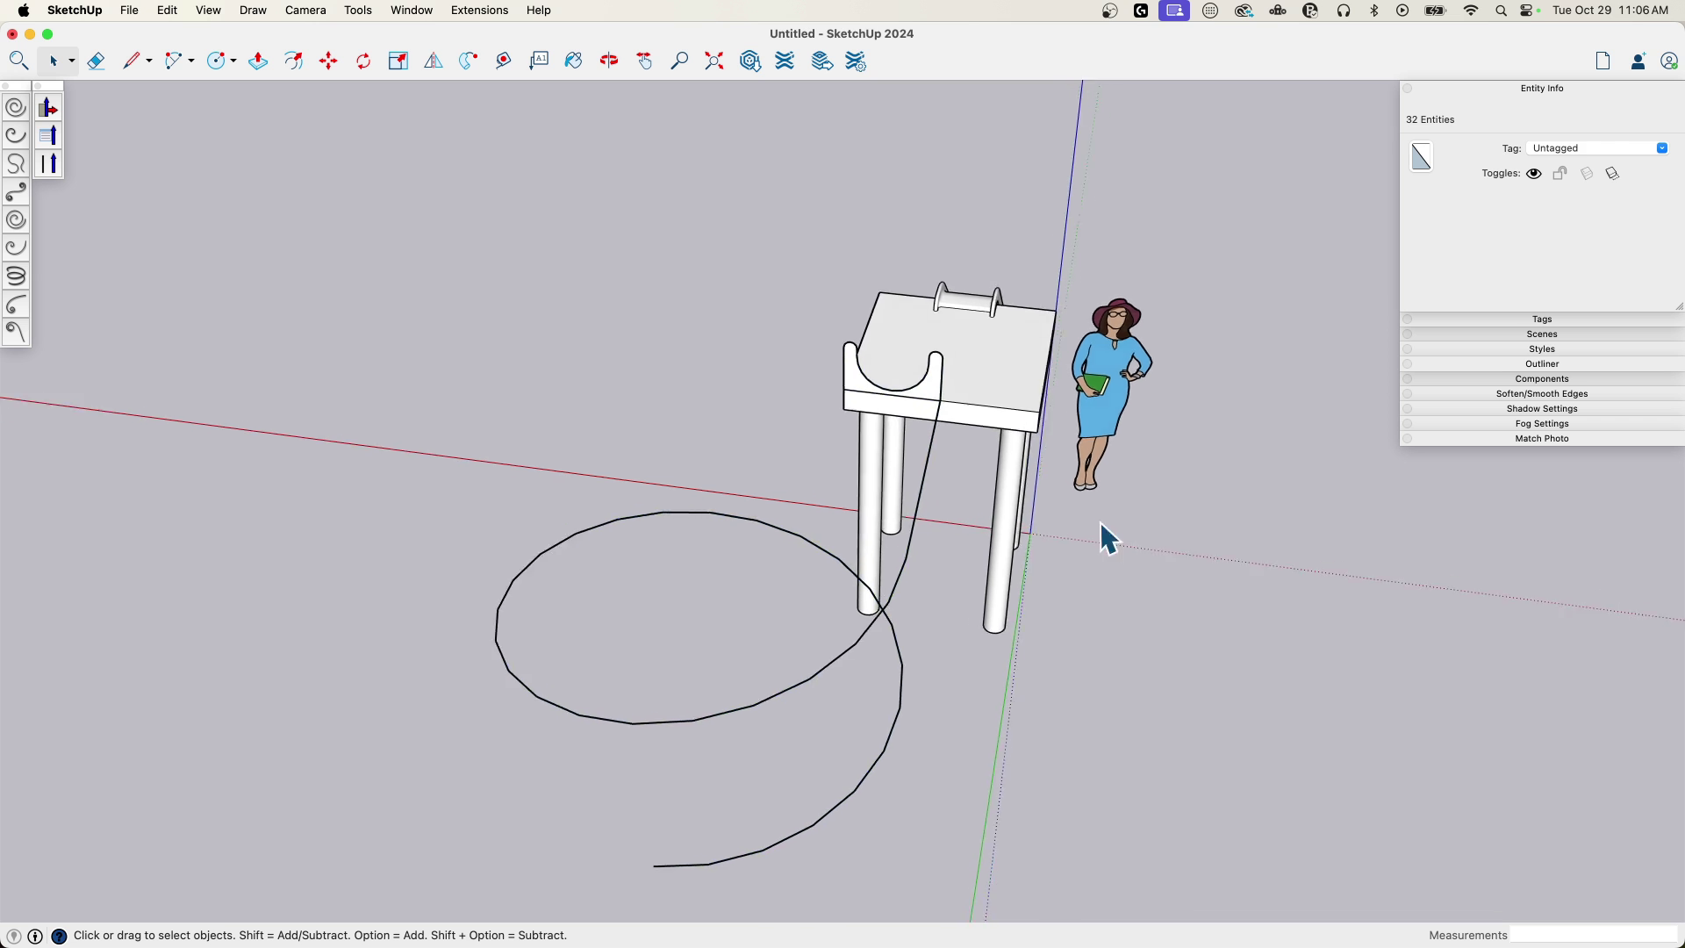
- Explode the grouped U-shaped profile at the platform edge back into loose geometry
{"action": "scroll", "coordinate": [930, 313], "scroll_direction": "up", "scroll_amount": 4}
{"action": "left_click", "coordinate": [923, 279]}
{"action": "right_click", "coordinate": [920, 269]}
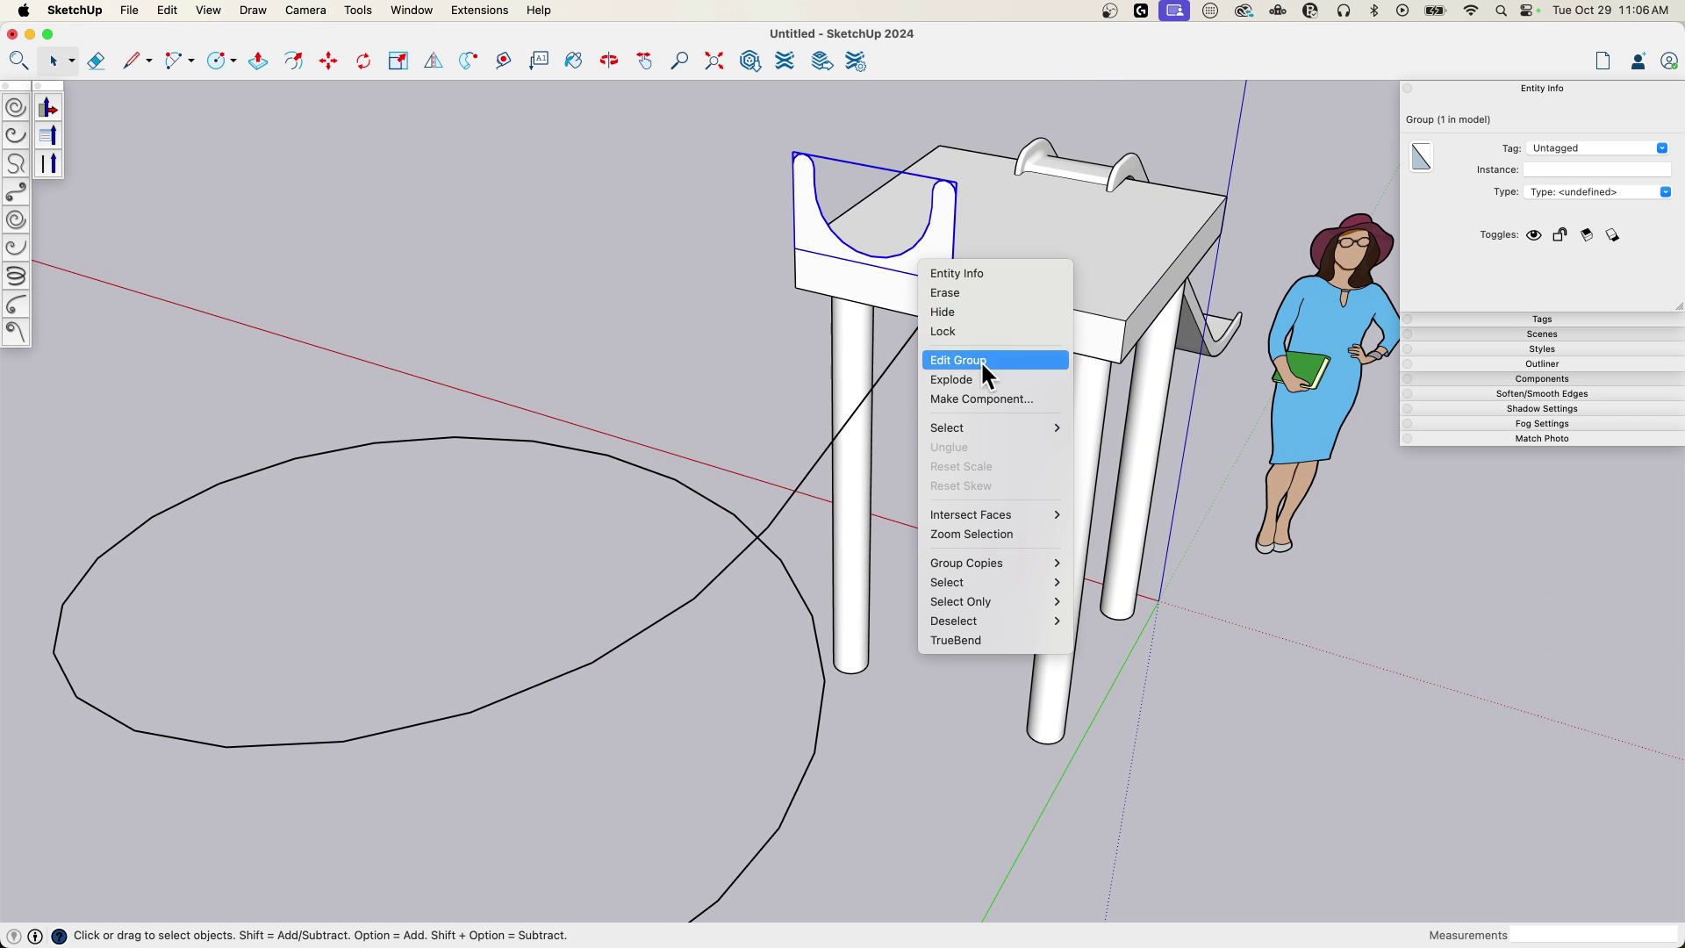
{"action": "left_click", "coordinate": [978, 382]}
- Extrude the U-shaped profile face along the welded helix curve with Upright Extruder's Upright Extrude
{"action": "middle_click_drag", "start_coordinate": [986, 380], "coordinate": [875, 288]}
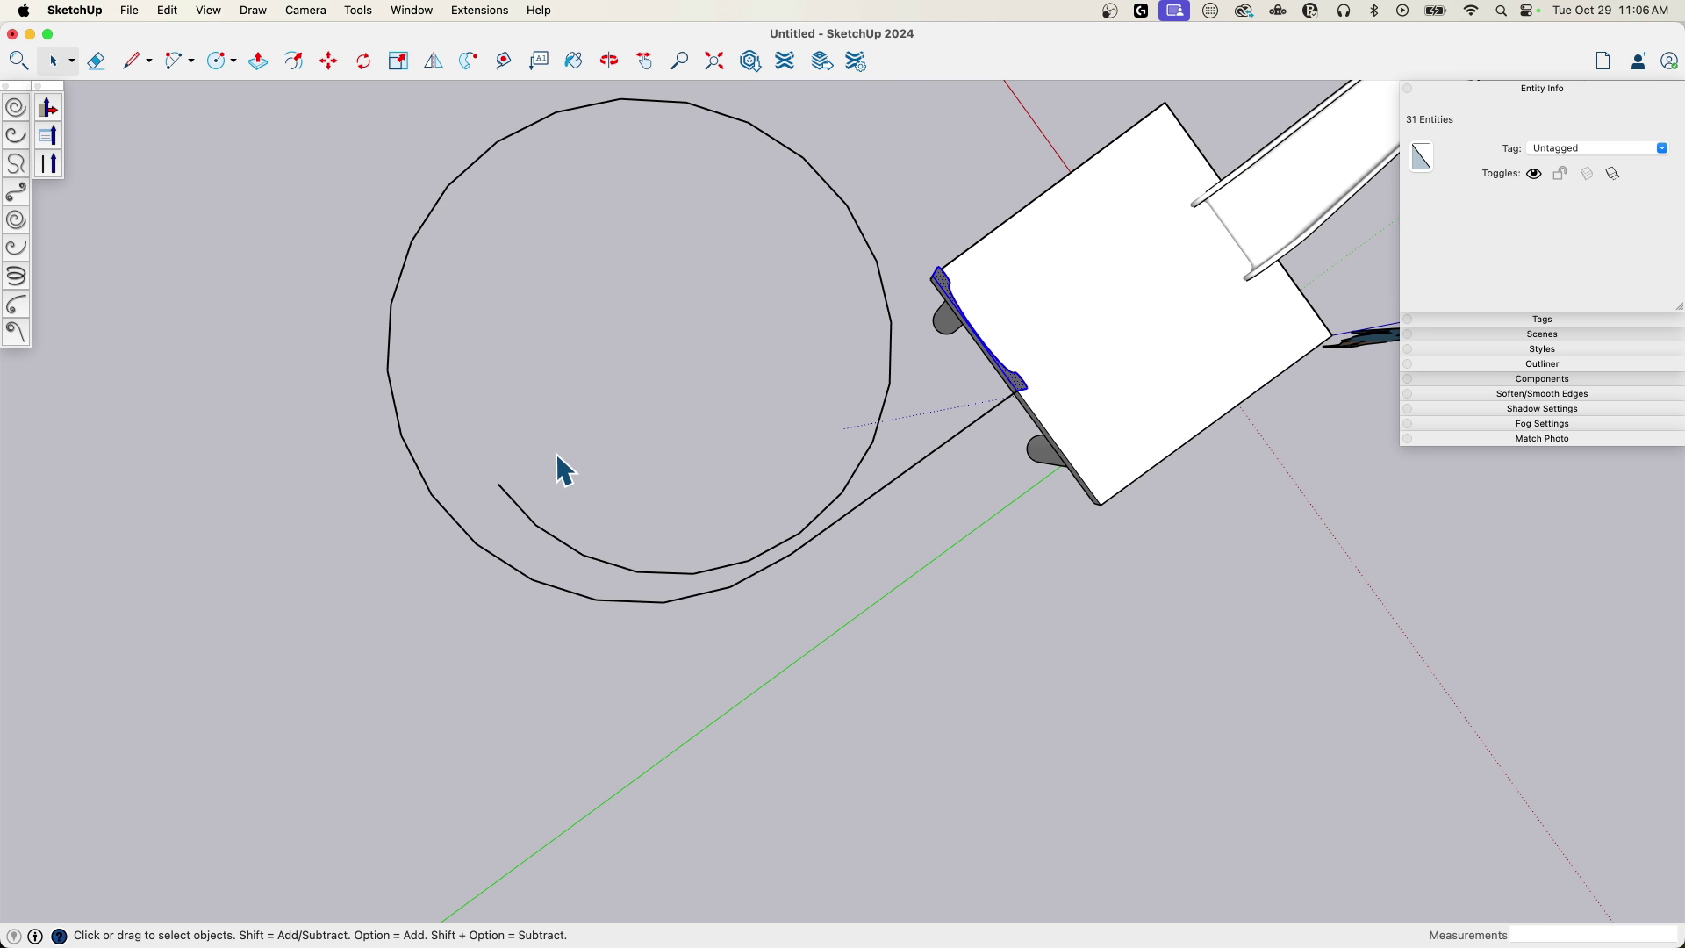
{"action": "middle_click_drag", "start_coordinate": [850, 456], "coordinate": [302, 250]}
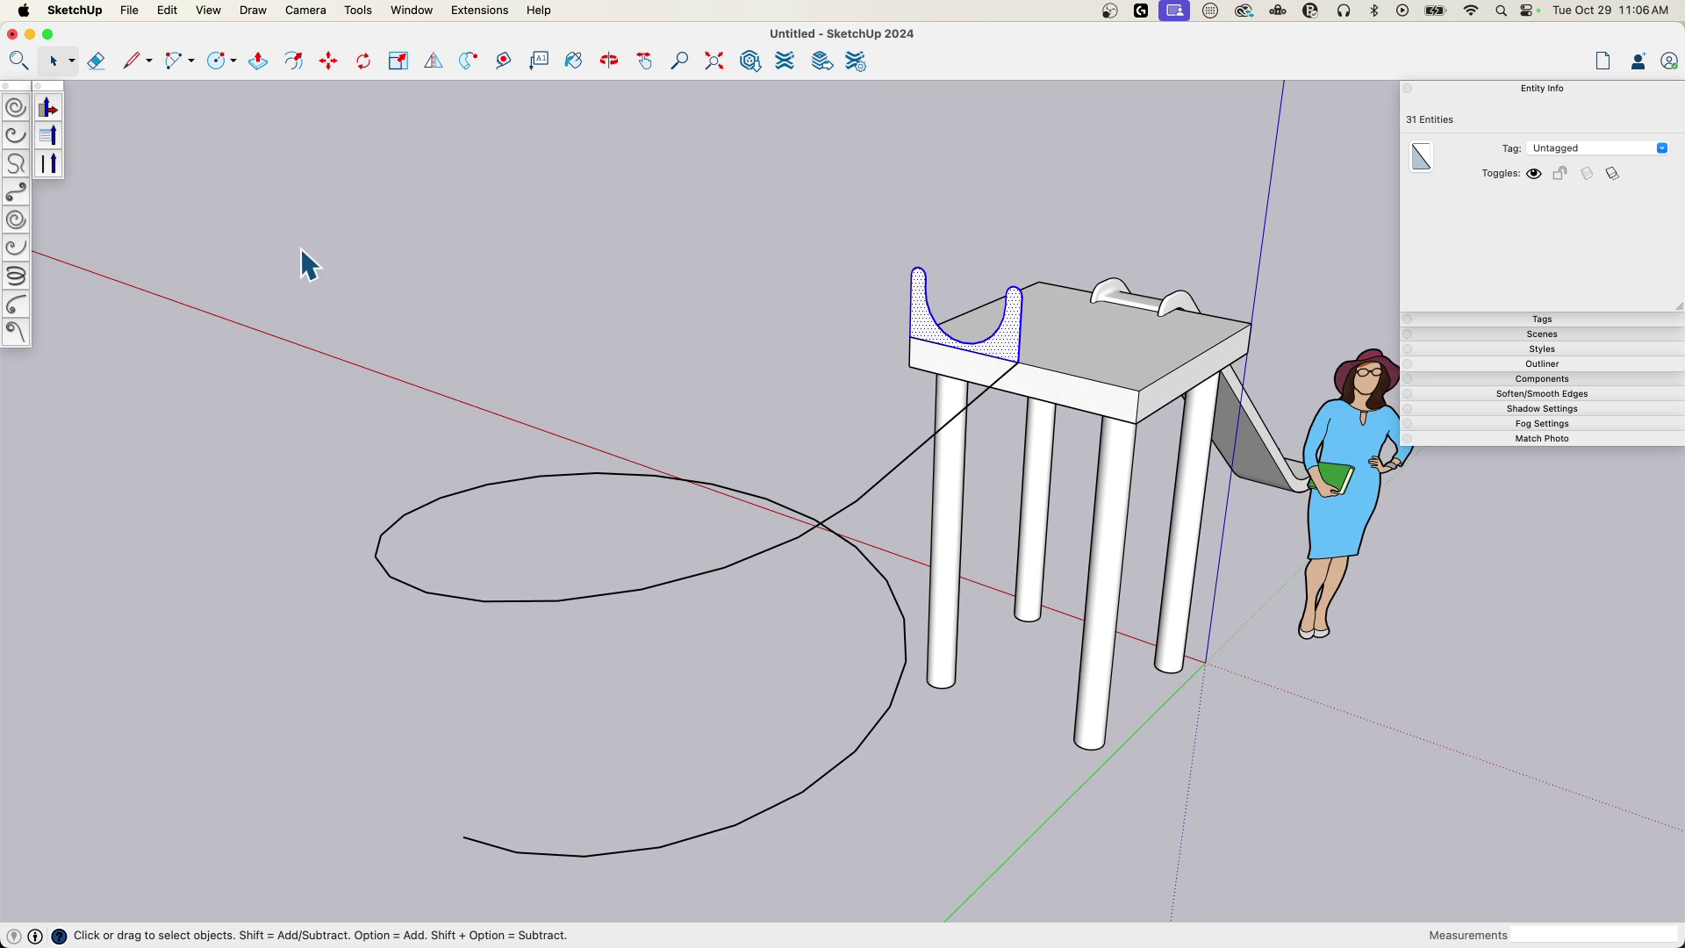
{"action": "middle_click_drag", "start_coordinate": [676, 663], "coordinate": [919, 463]}
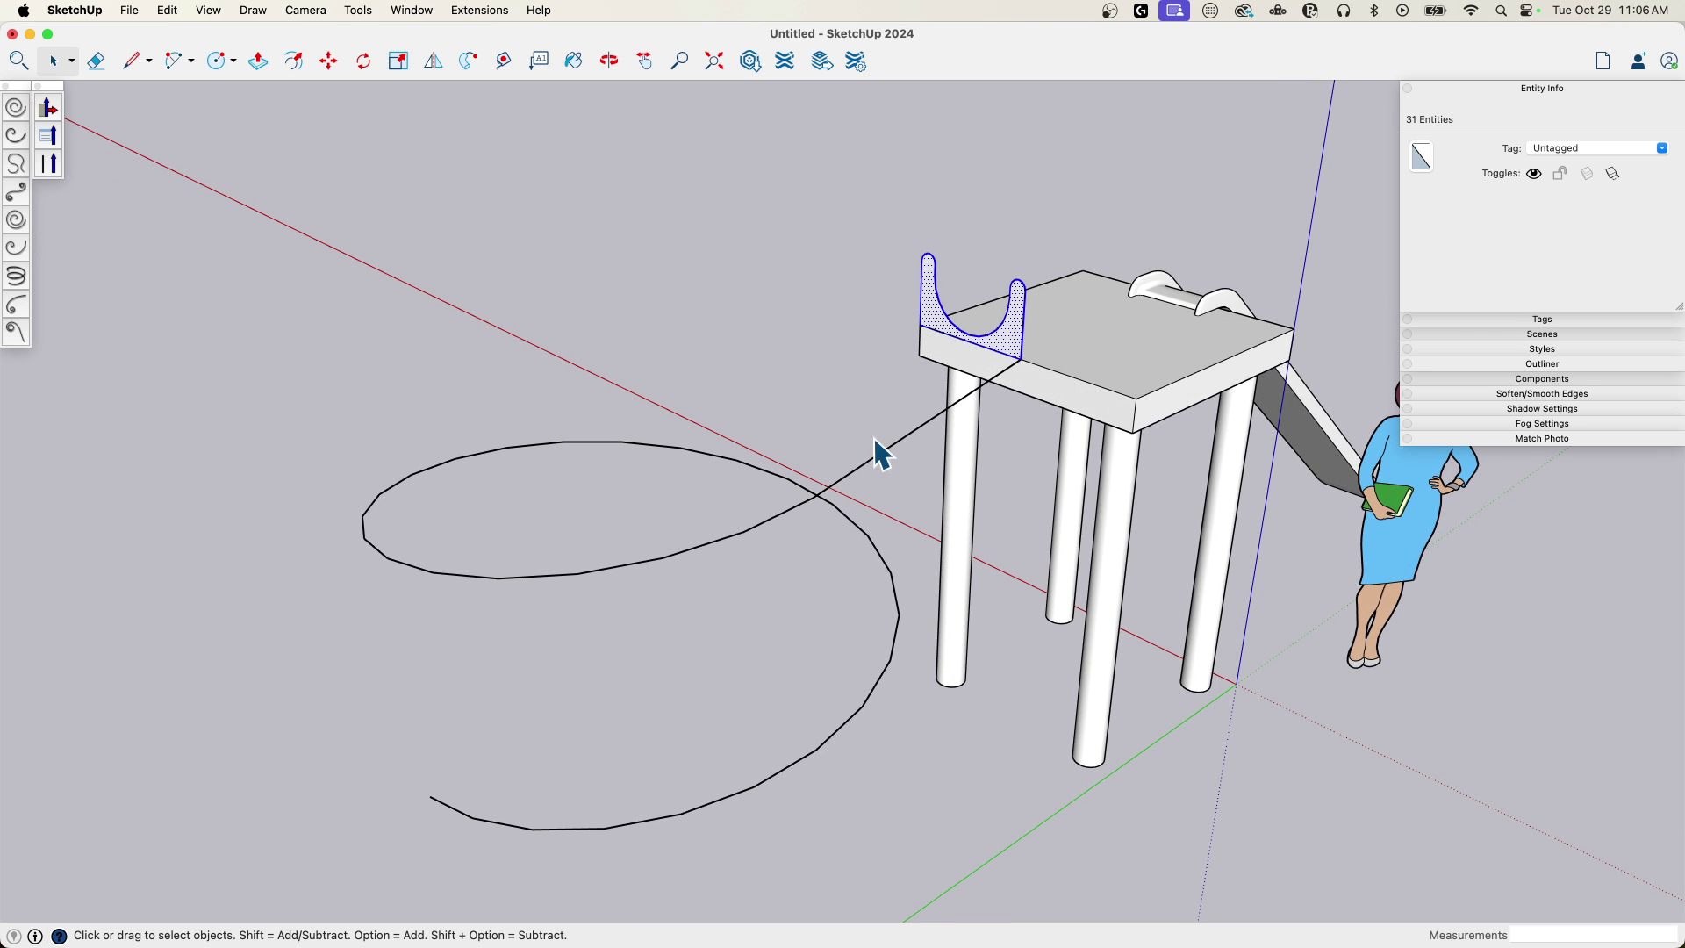
{"action": "middle_click_drag", "start_coordinate": [607, 448], "coordinate": [913, 193]}
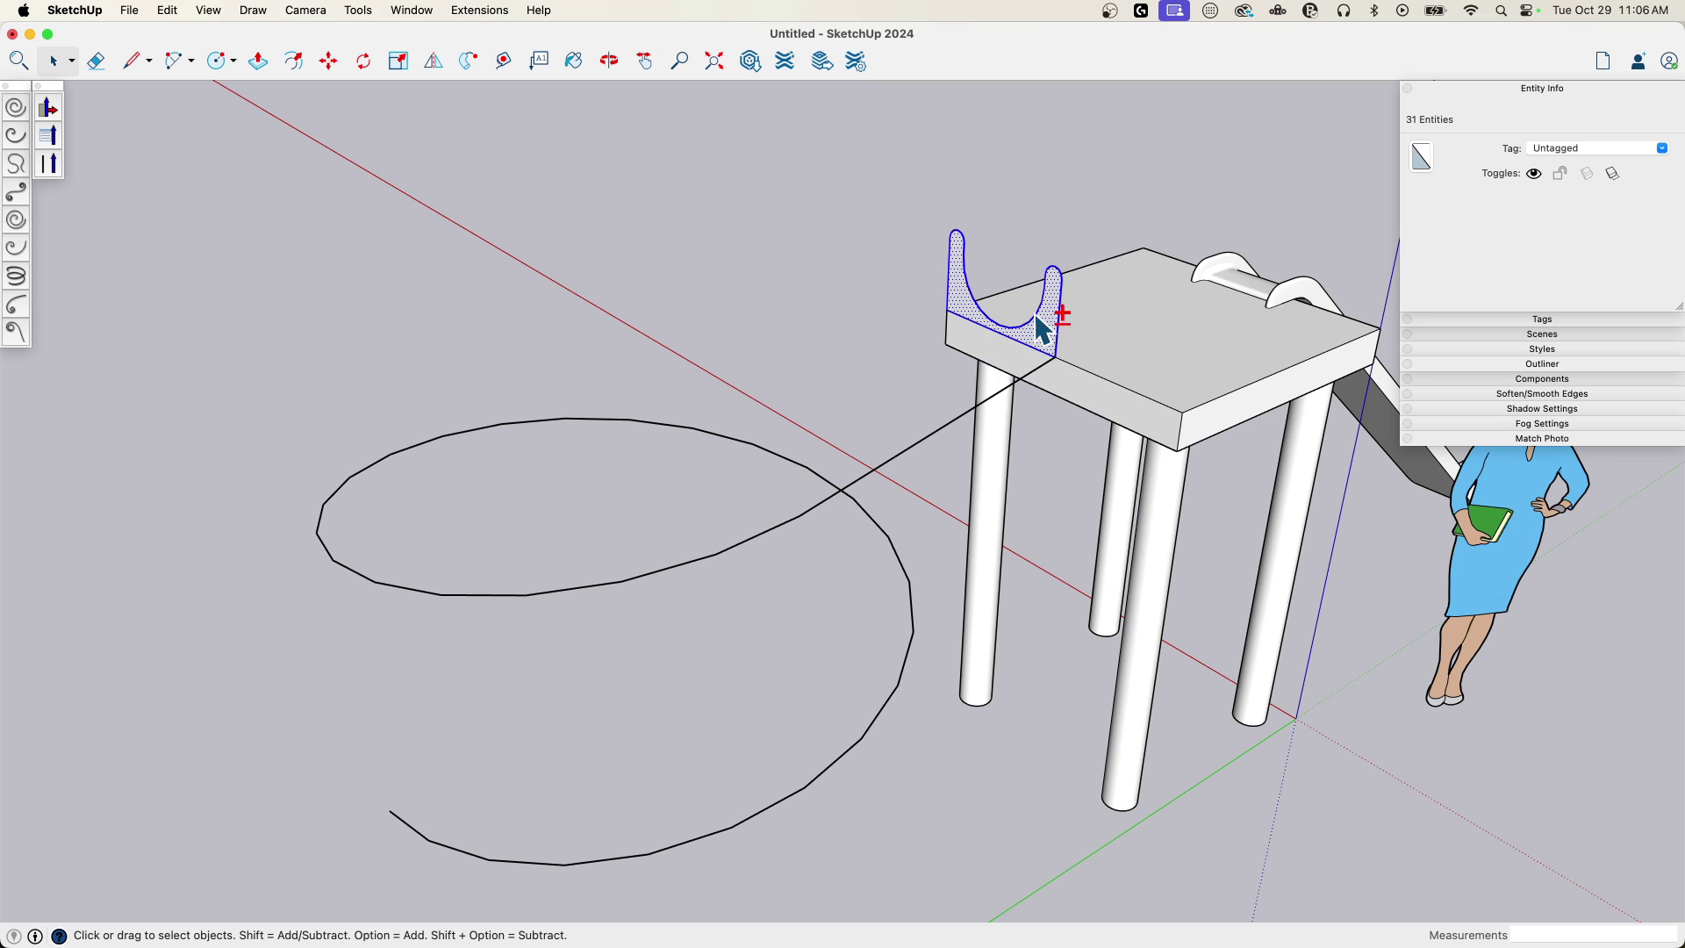
{"action": "left_click", "coordinate": [988, 394]}
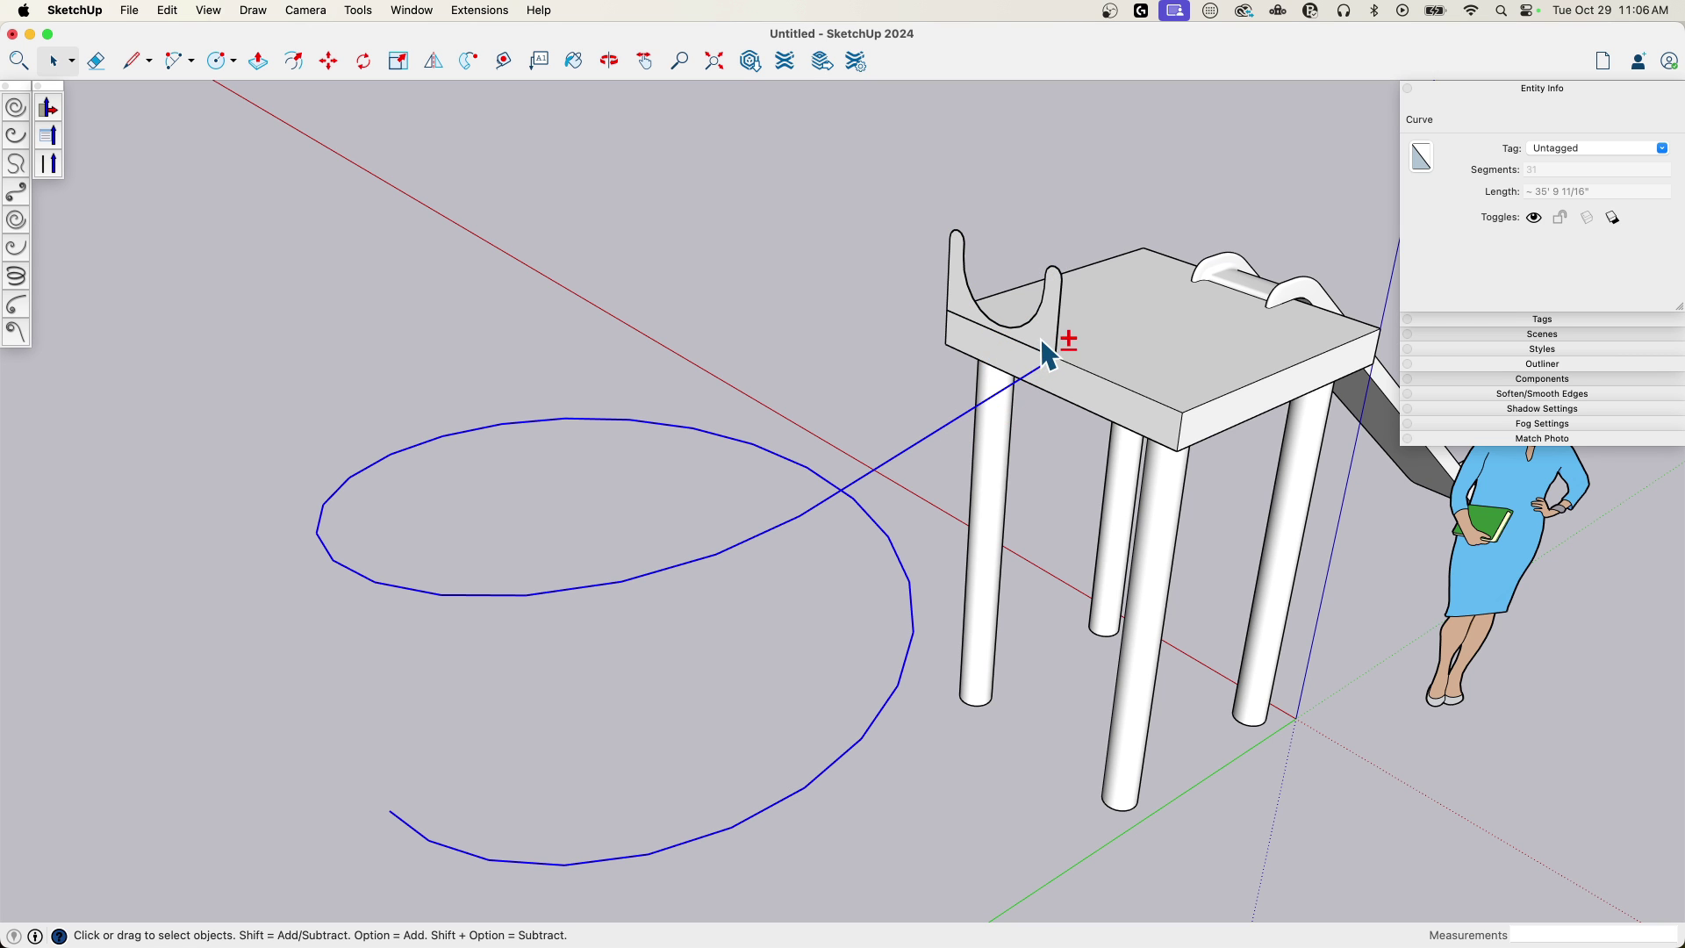
{"action": "left_click", "coordinate": [486, 10]}
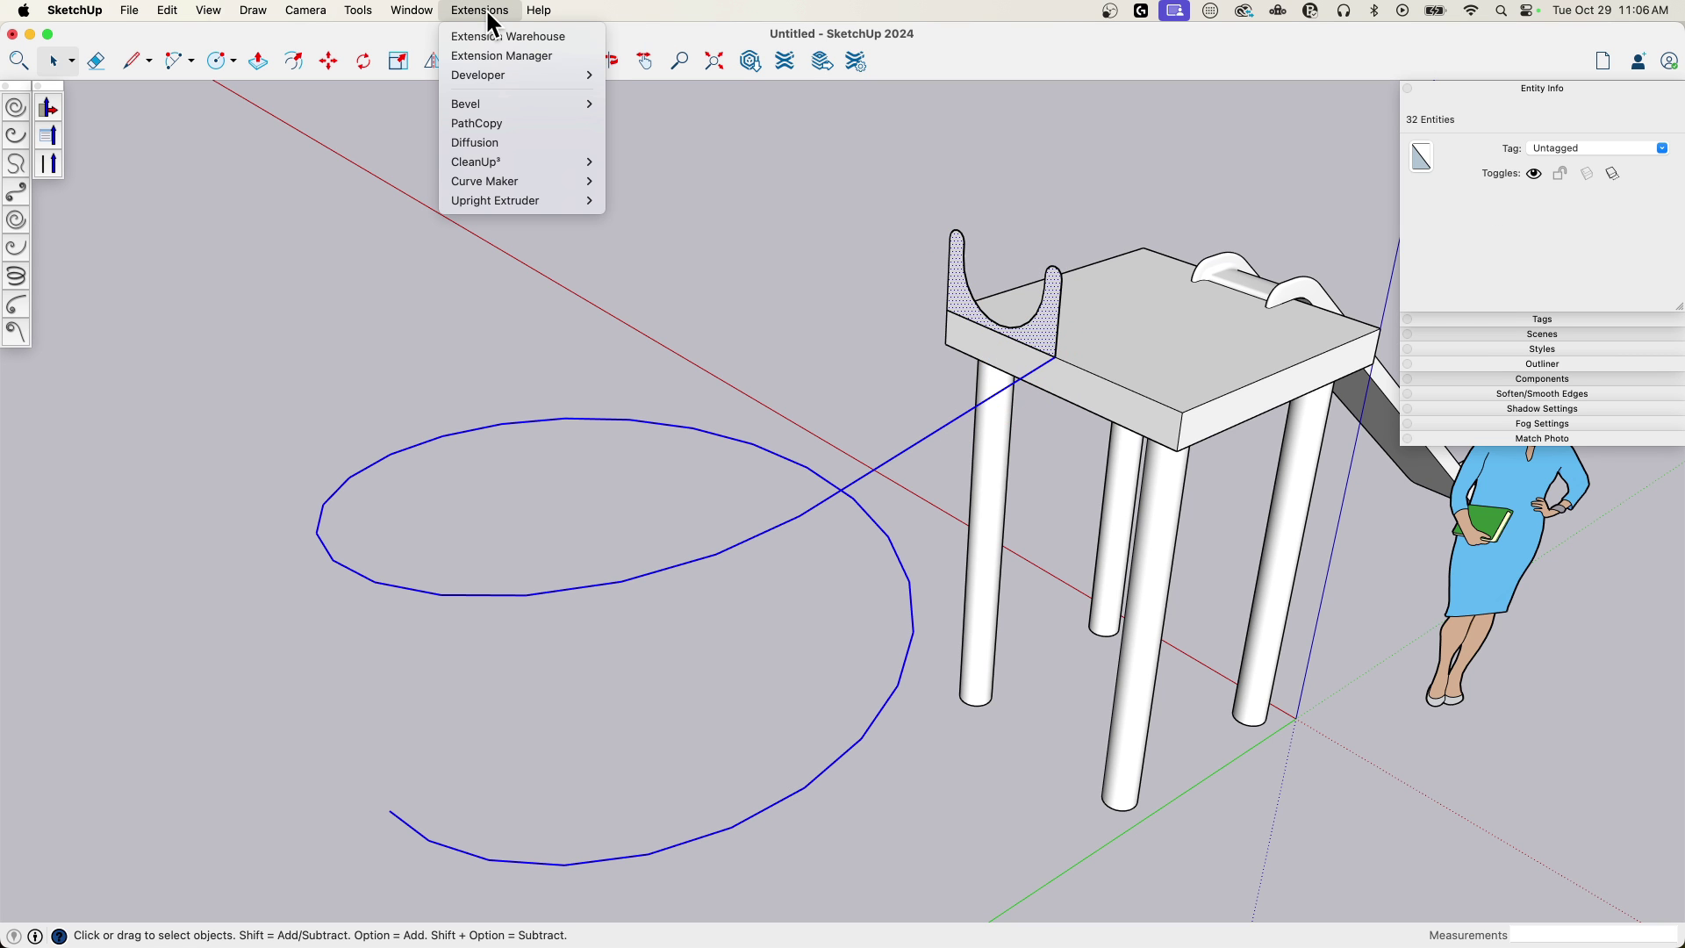
{"action": "mouse_move", "coordinate": [524, 204]}
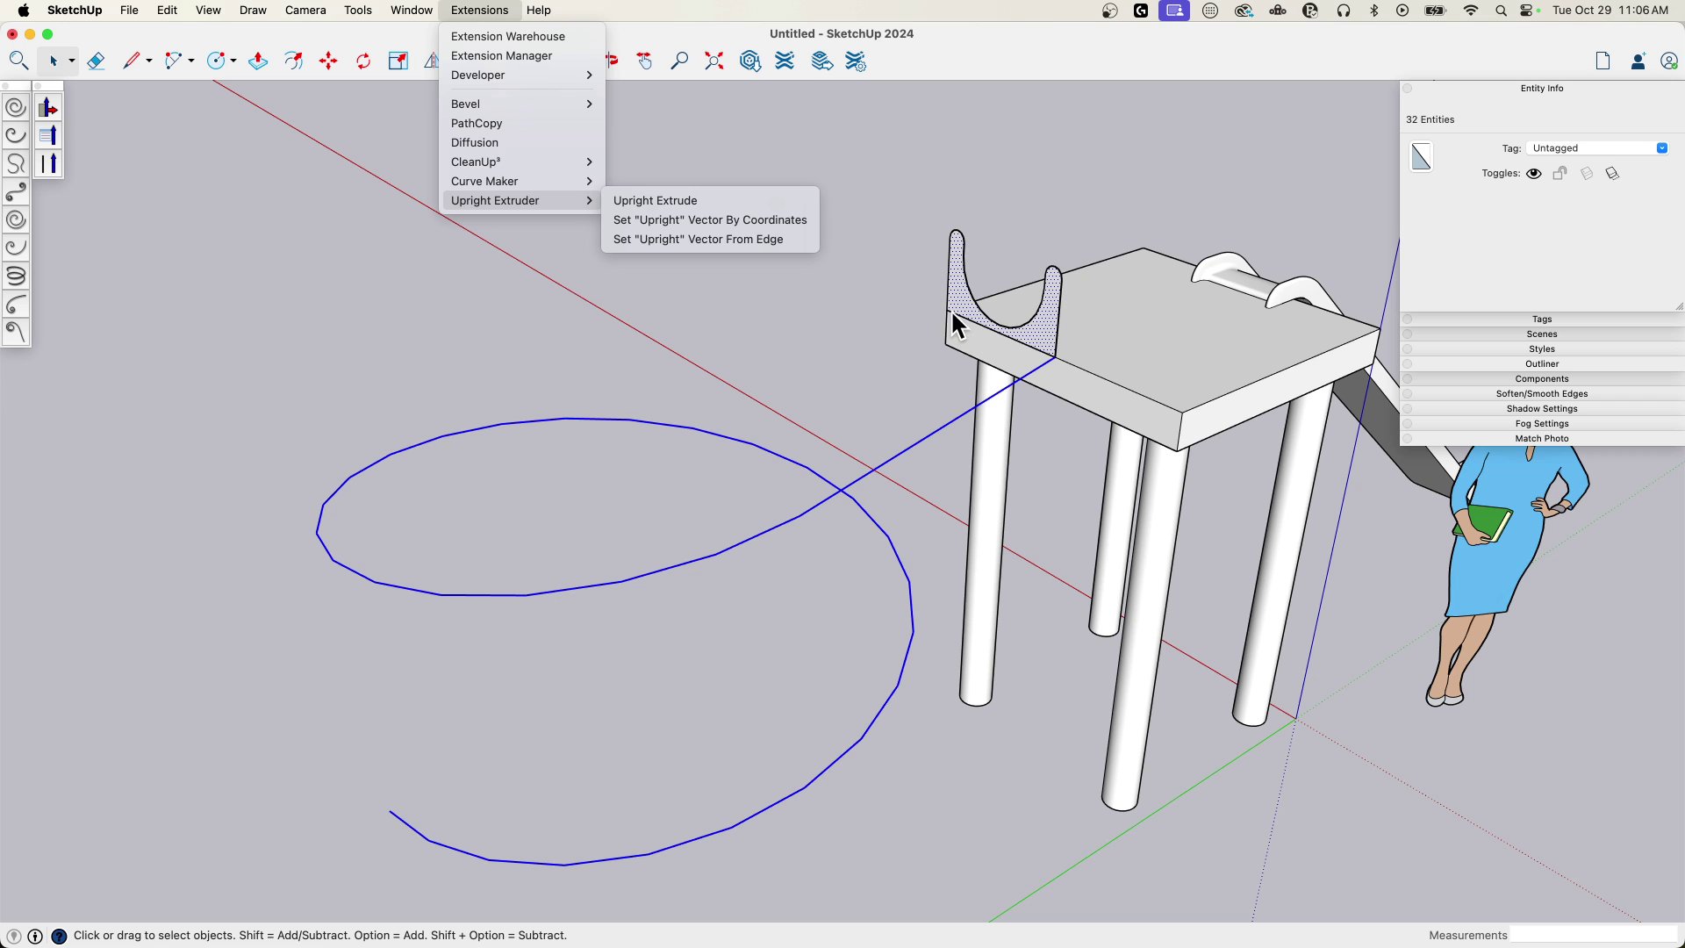
{"action": "left_click", "coordinate": [719, 200]}
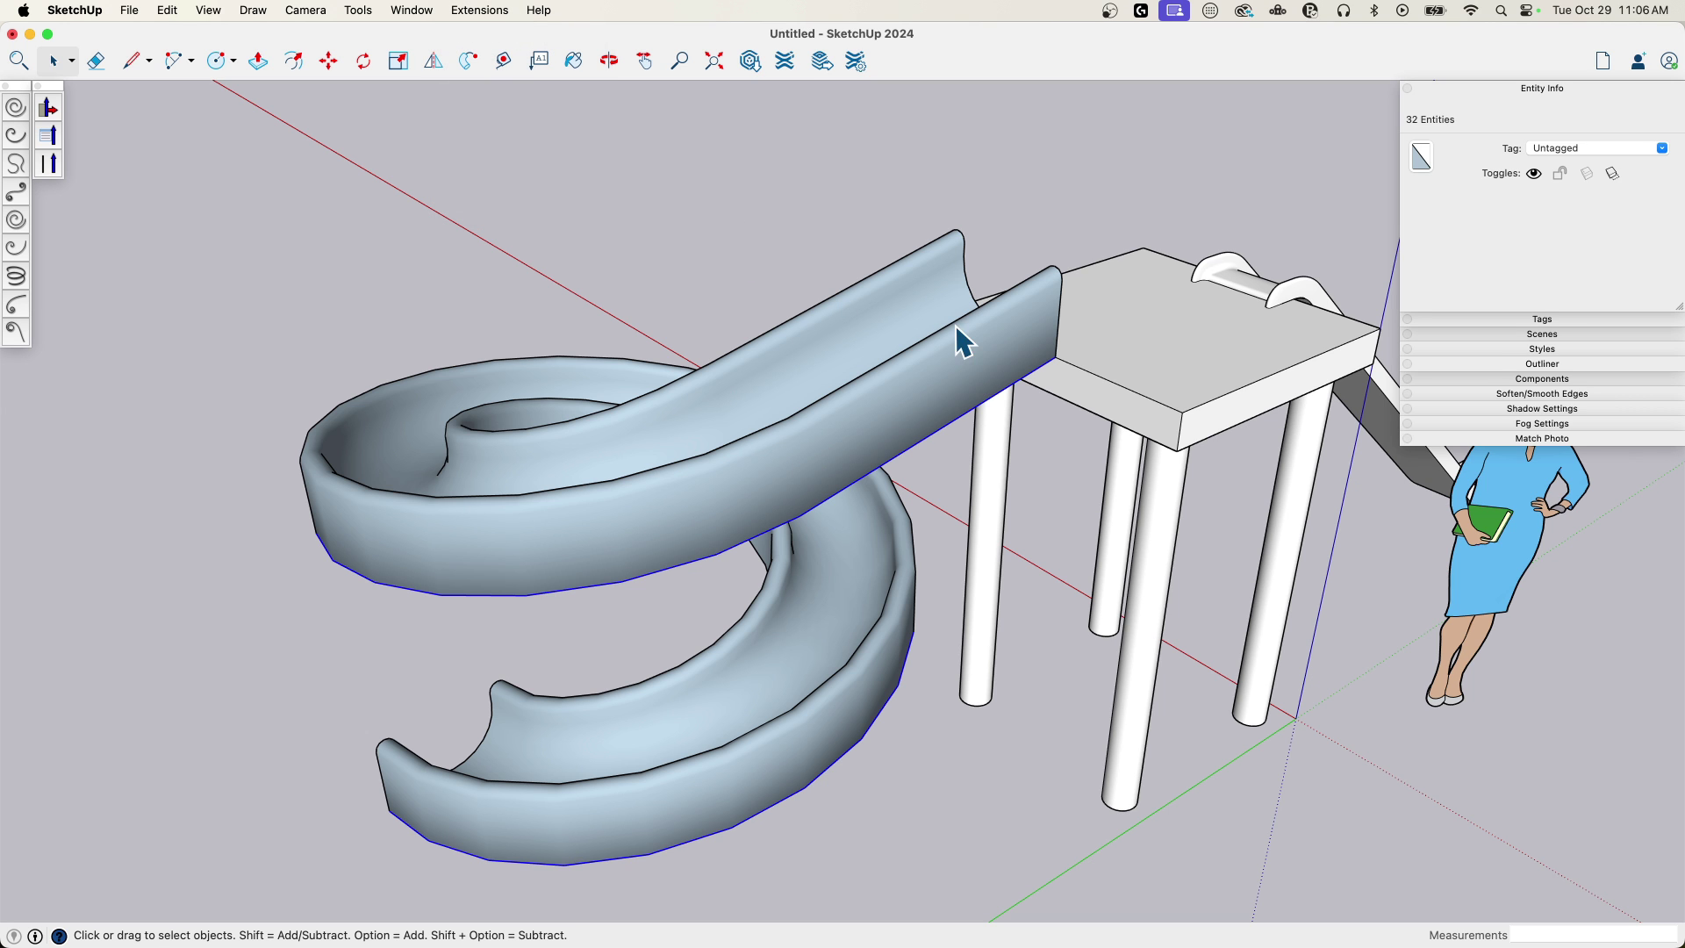
- Reverse all faces of the extruded spiral slide and make the whole slide a group
{"action": "middle_click_drag", "start_coordinate": [918, 782], "coordinate": [901, 470]}
{"action": "key", "text": "super+shift+a"}
{"action": "triple_click", "coordinate": [901, 472]}
{"action": "right_click", "coordinate": [901, 472]}
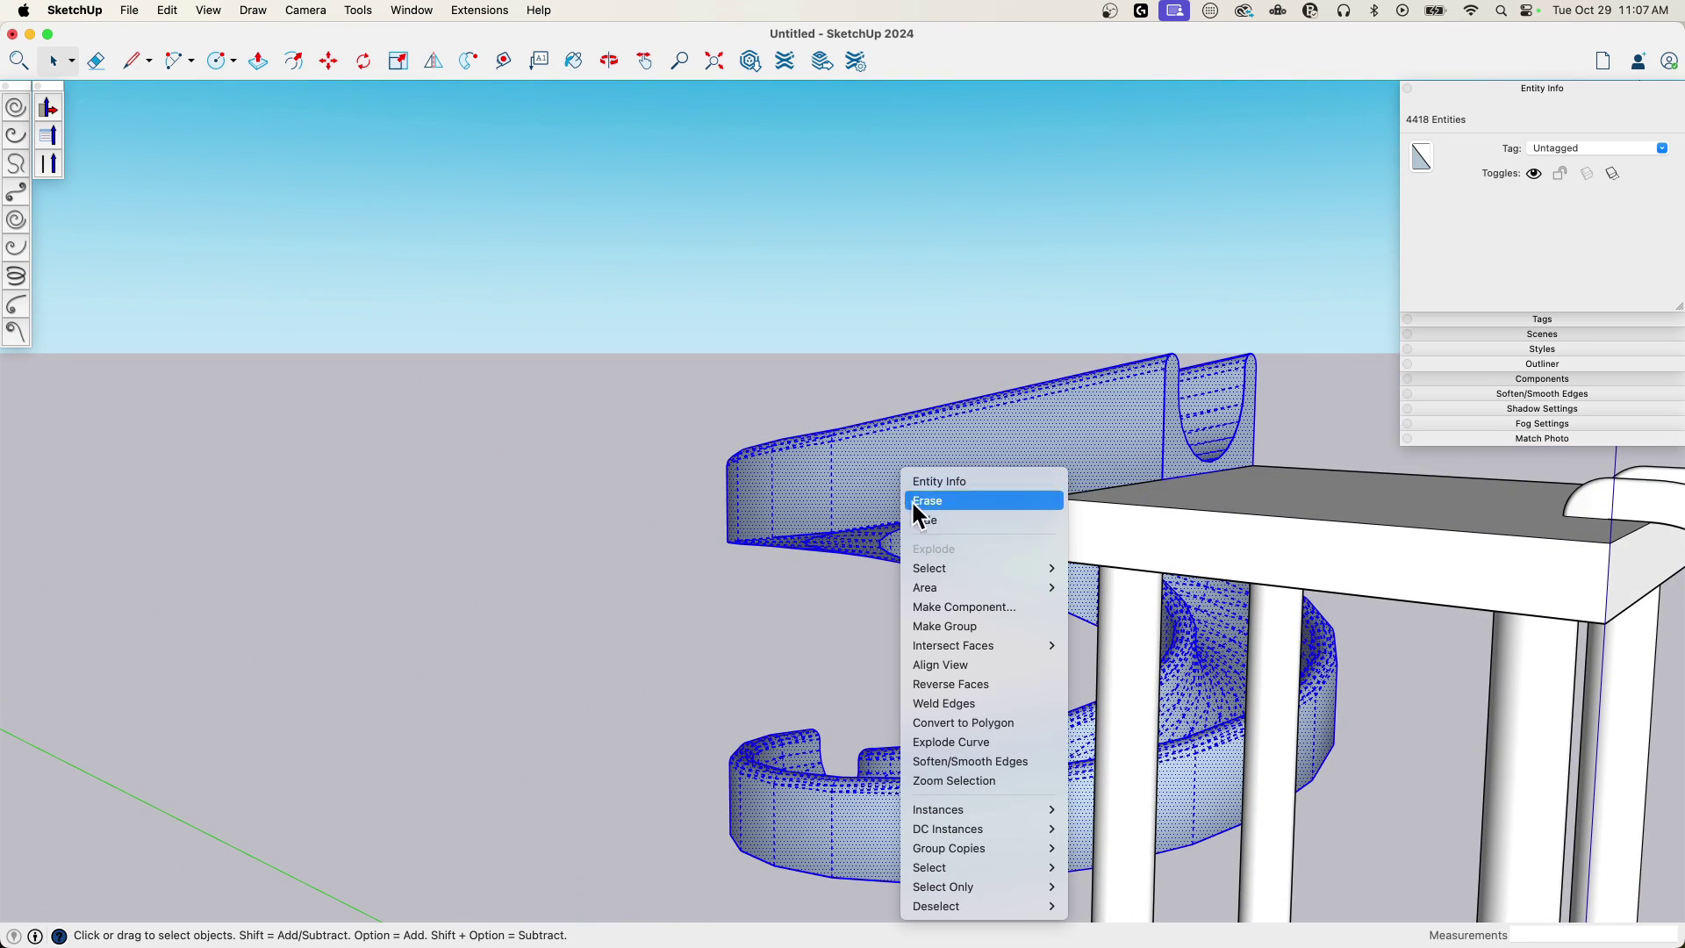
{"action": "left_click", "coordinate": [962, 684]}
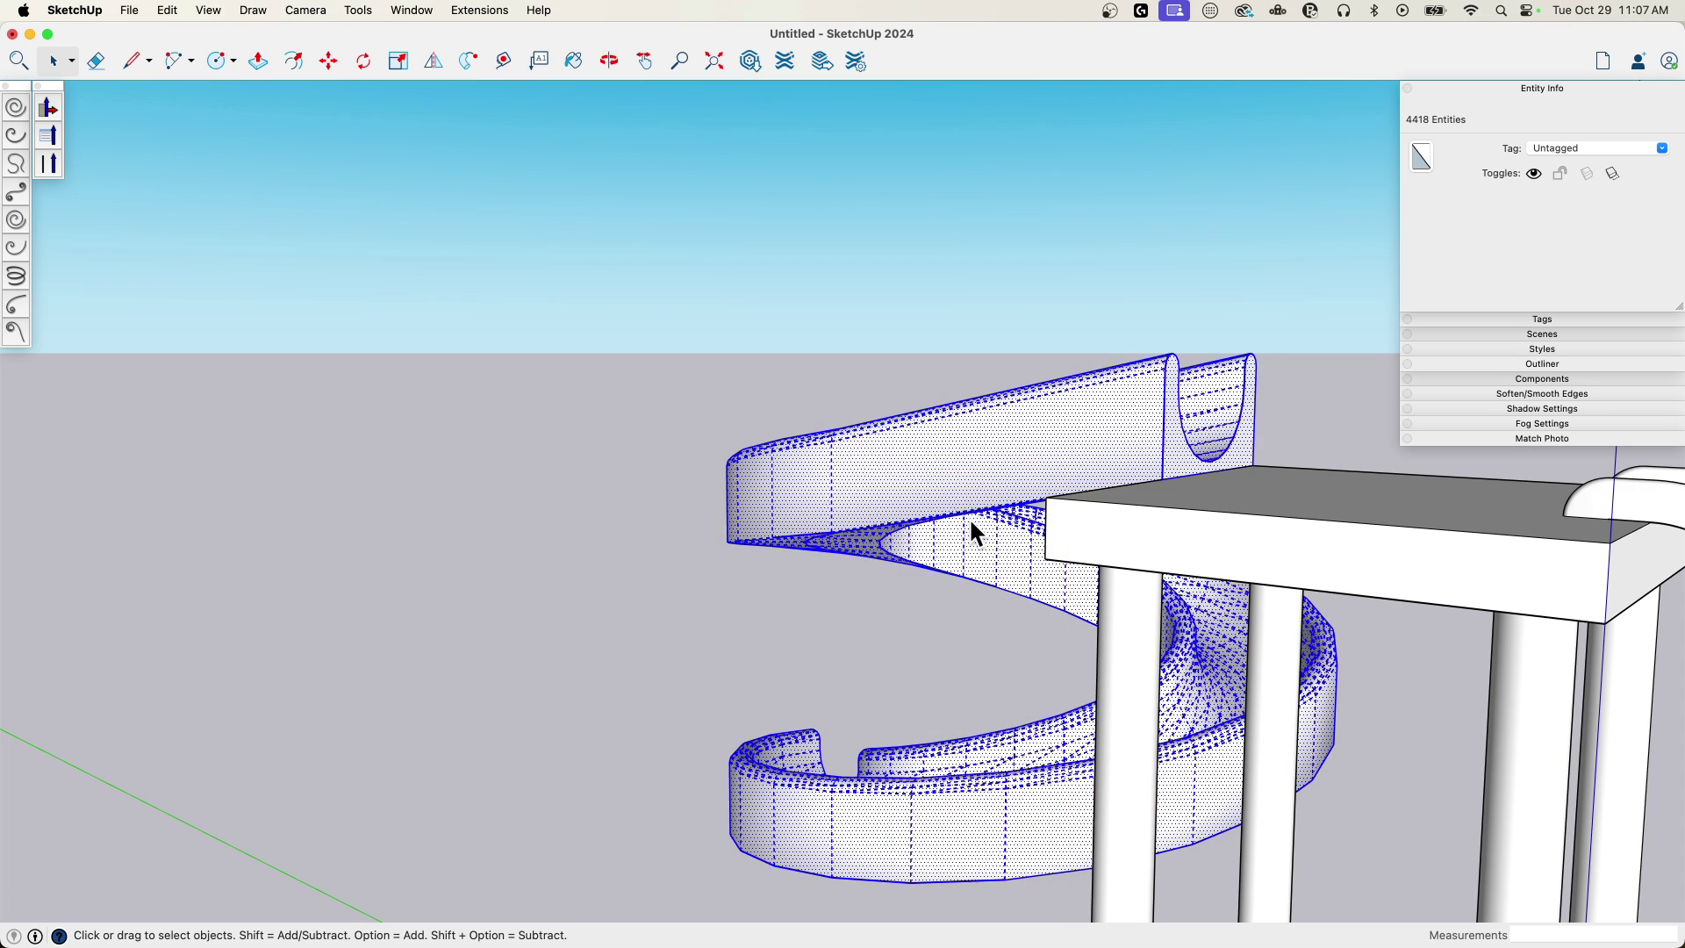
{"action": "right_click", "coordinate": [954, 475]}
{"action": "left_click", "coordinate": [1014, 624]}
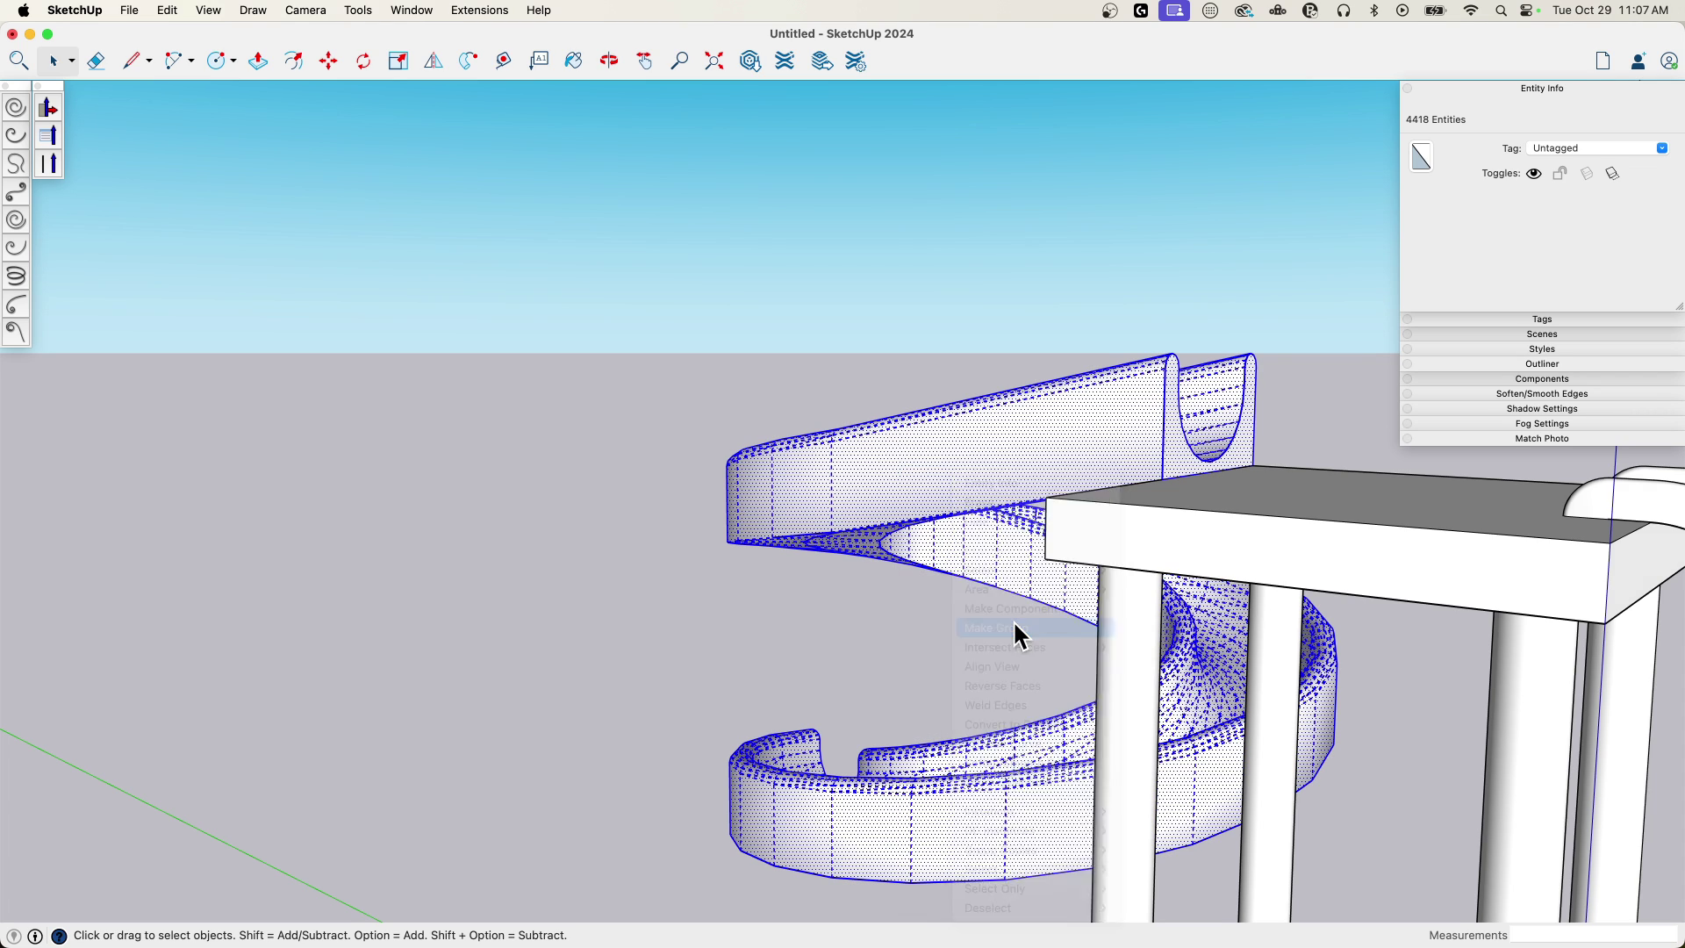
- Move the spiral slide group by the midpoint of its lower end edge to the midpoint of the platform's edge
{"action": "middle_click_drag", "start_coordinate": [1016, 628], "coordinate": [980, 613]}
{"action": "key", "text": "m"}
{"action": "scroll", "coordinate": [968, 622], "scroll_direction": "up", "scroll_amount": 2}
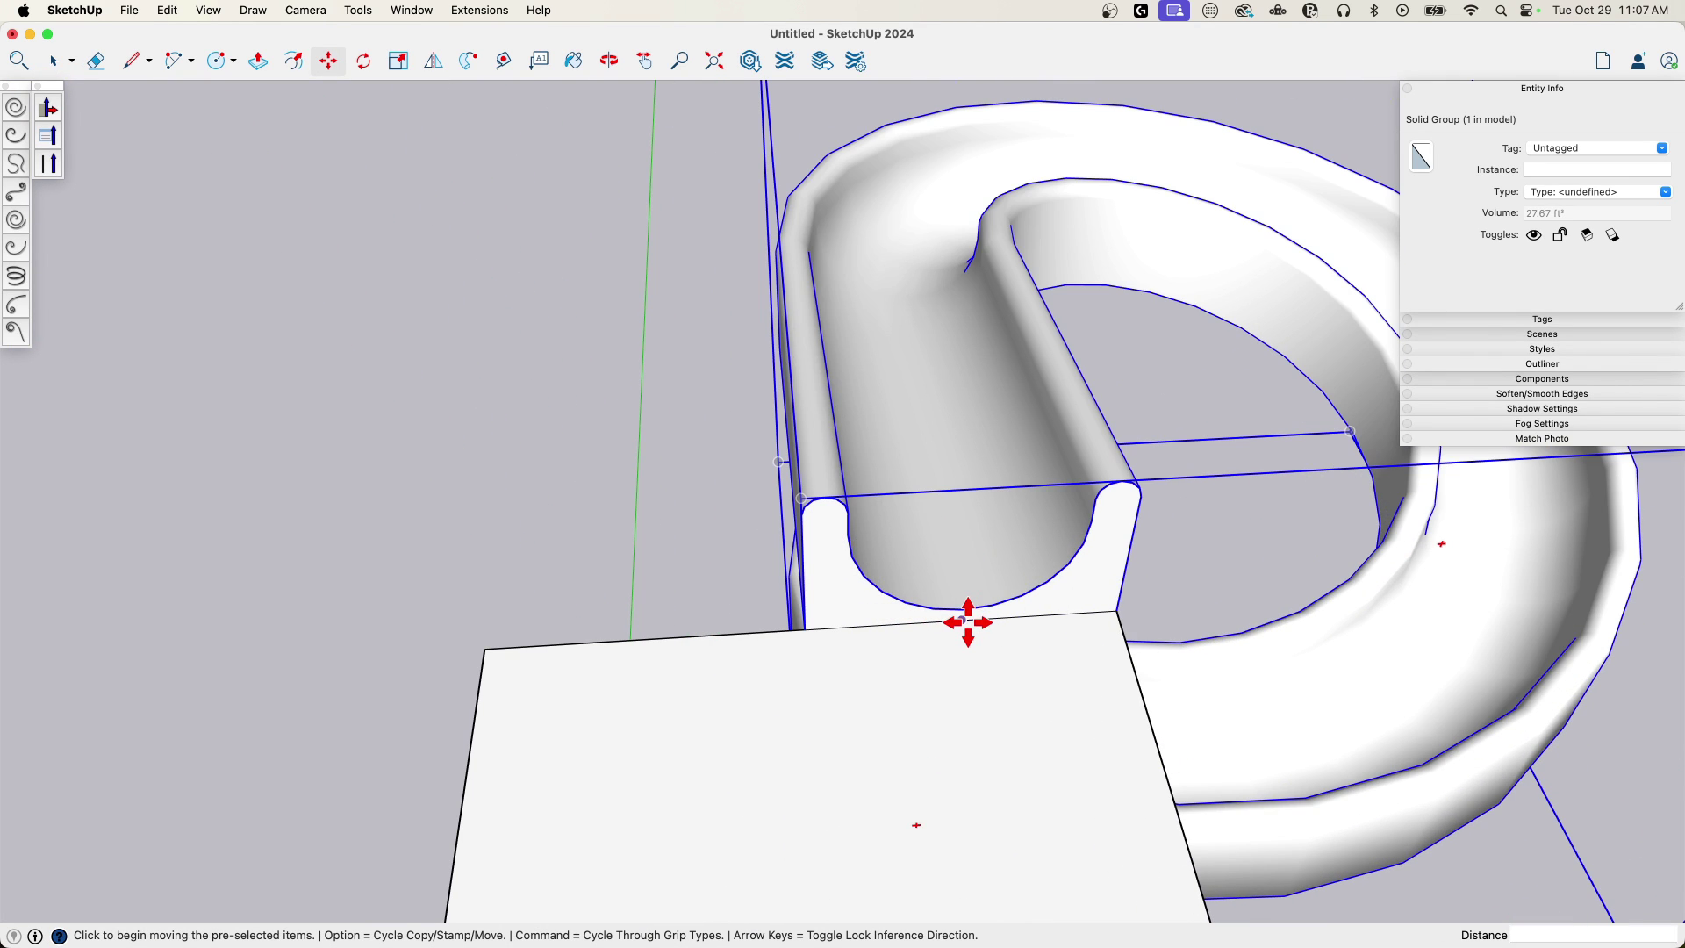
{"action": "left_click", "coordinate": [961, 621]}
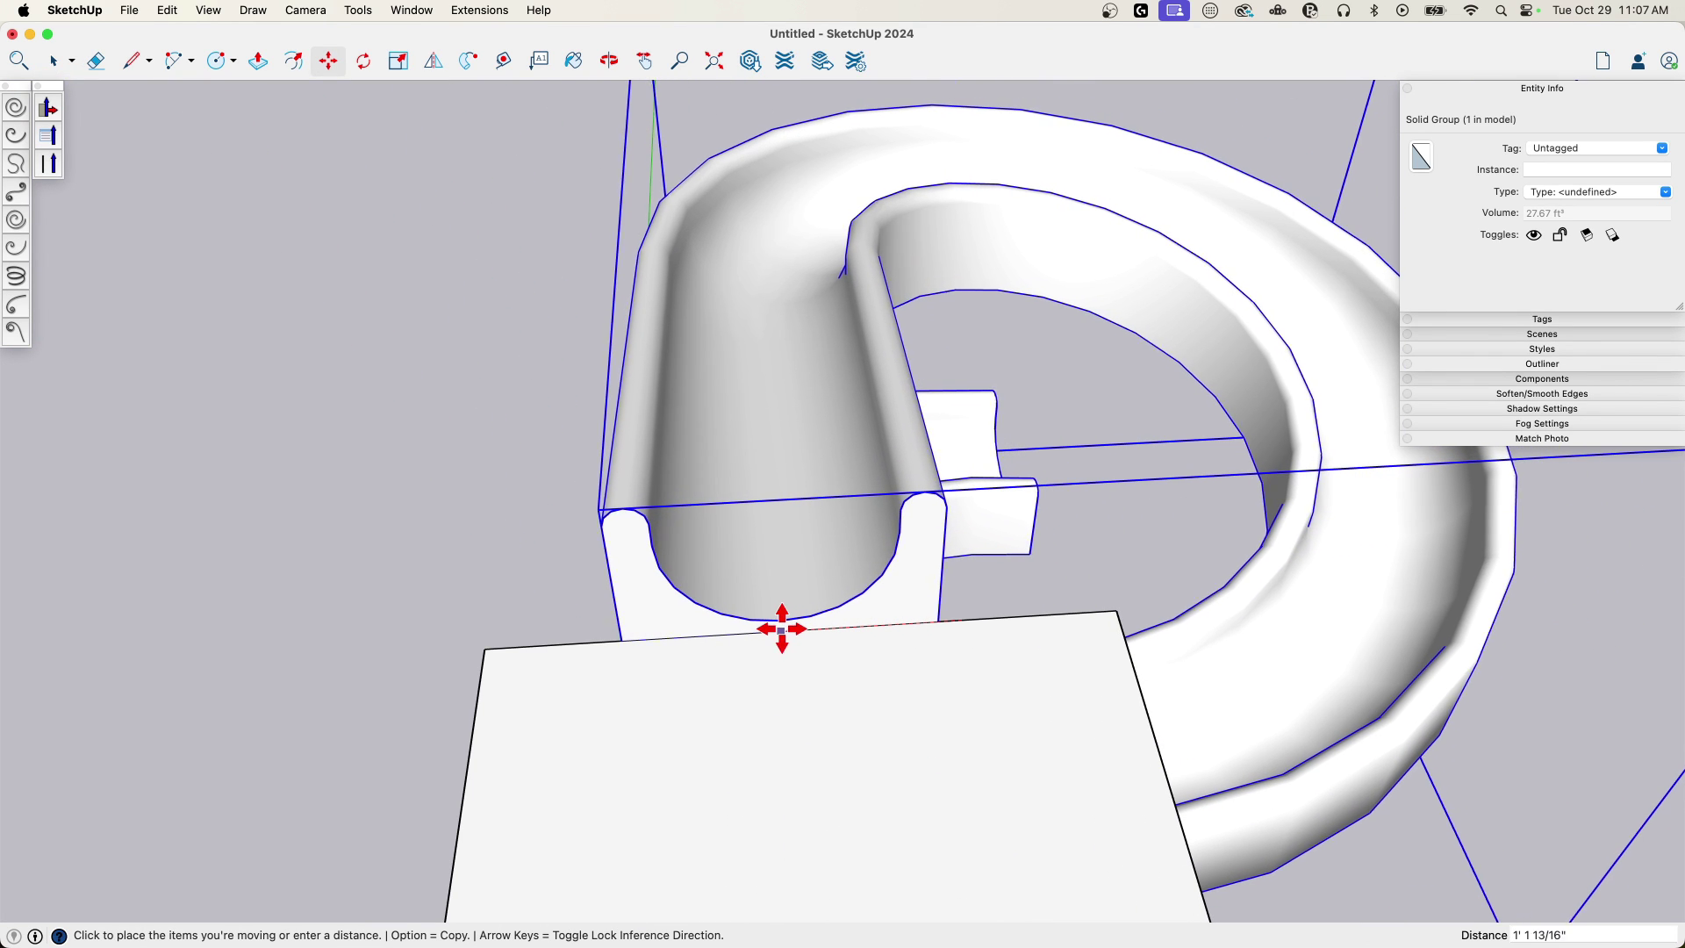
{"action": "left_click", "coordinate": [801, 629]}
{"action": "key", "text": "space"}
- Examine the spiral slide's fit against the platform and its clearance below from several sides
{"action": "scroll", "coordinate": [855, 720], "scroll_direction": "down", "scroll_amount": 10}
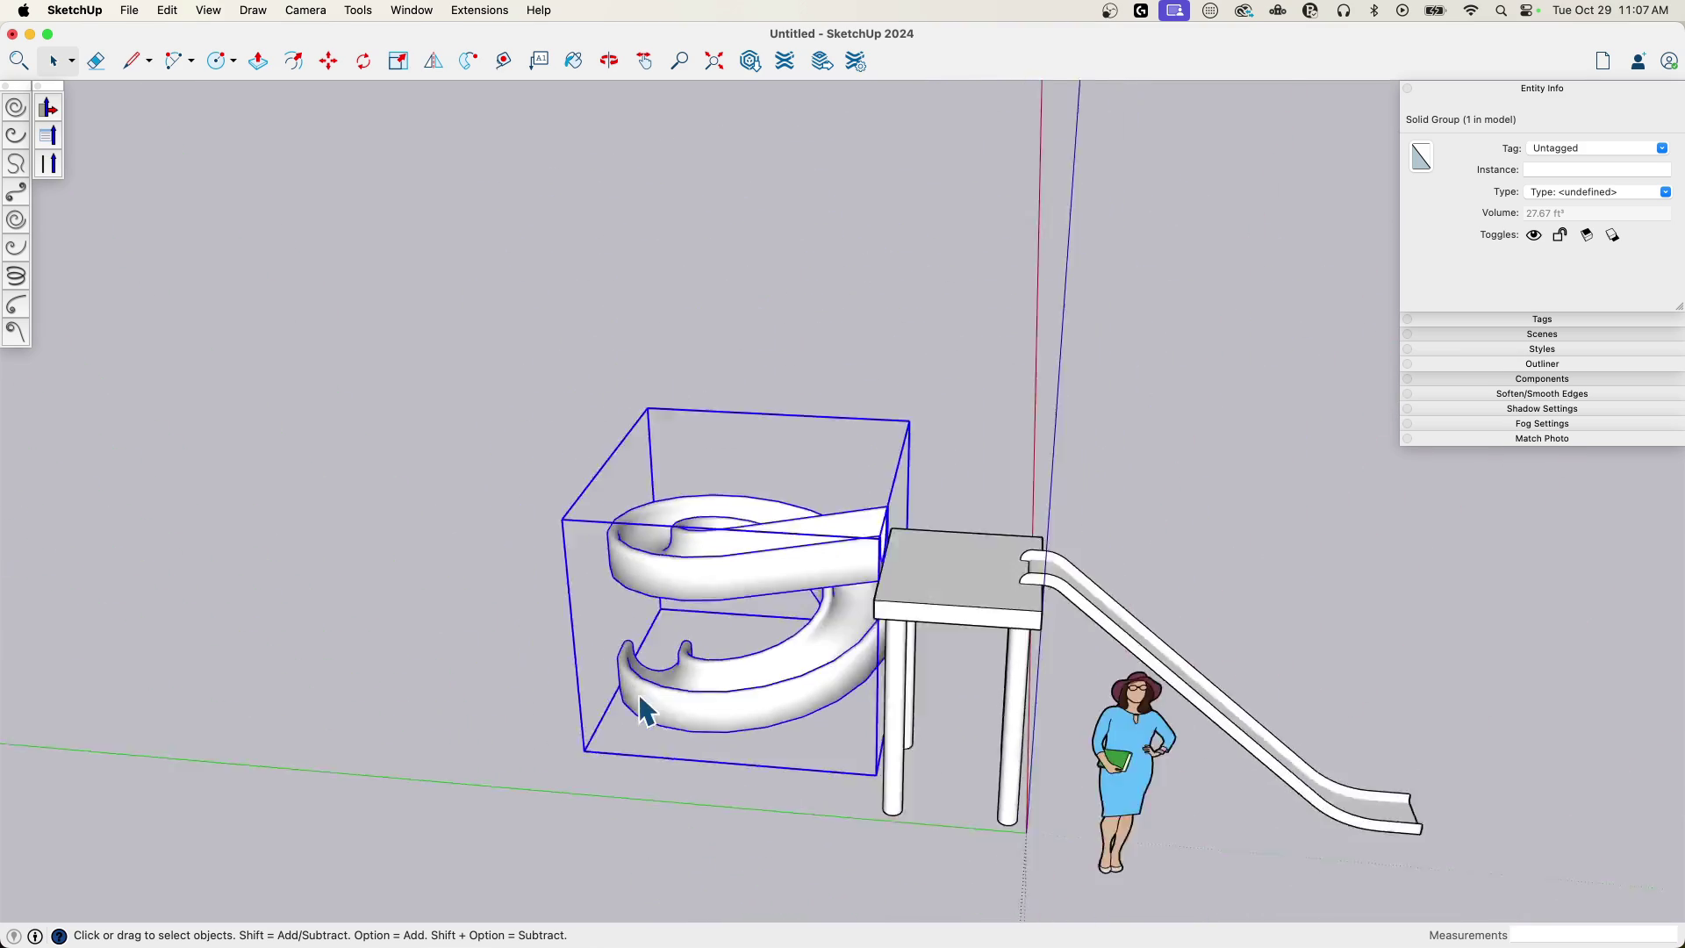
{"action": "middle_click_drag", "start_coordinate": [641, 697], "coordinate": [831, 726]}
{"action": "scroll", "coordinate": [651, 775], "scroll_direction": "up", "scroll_amount": 4}
{"action": "left_click", "coordinate": [653, 774]}
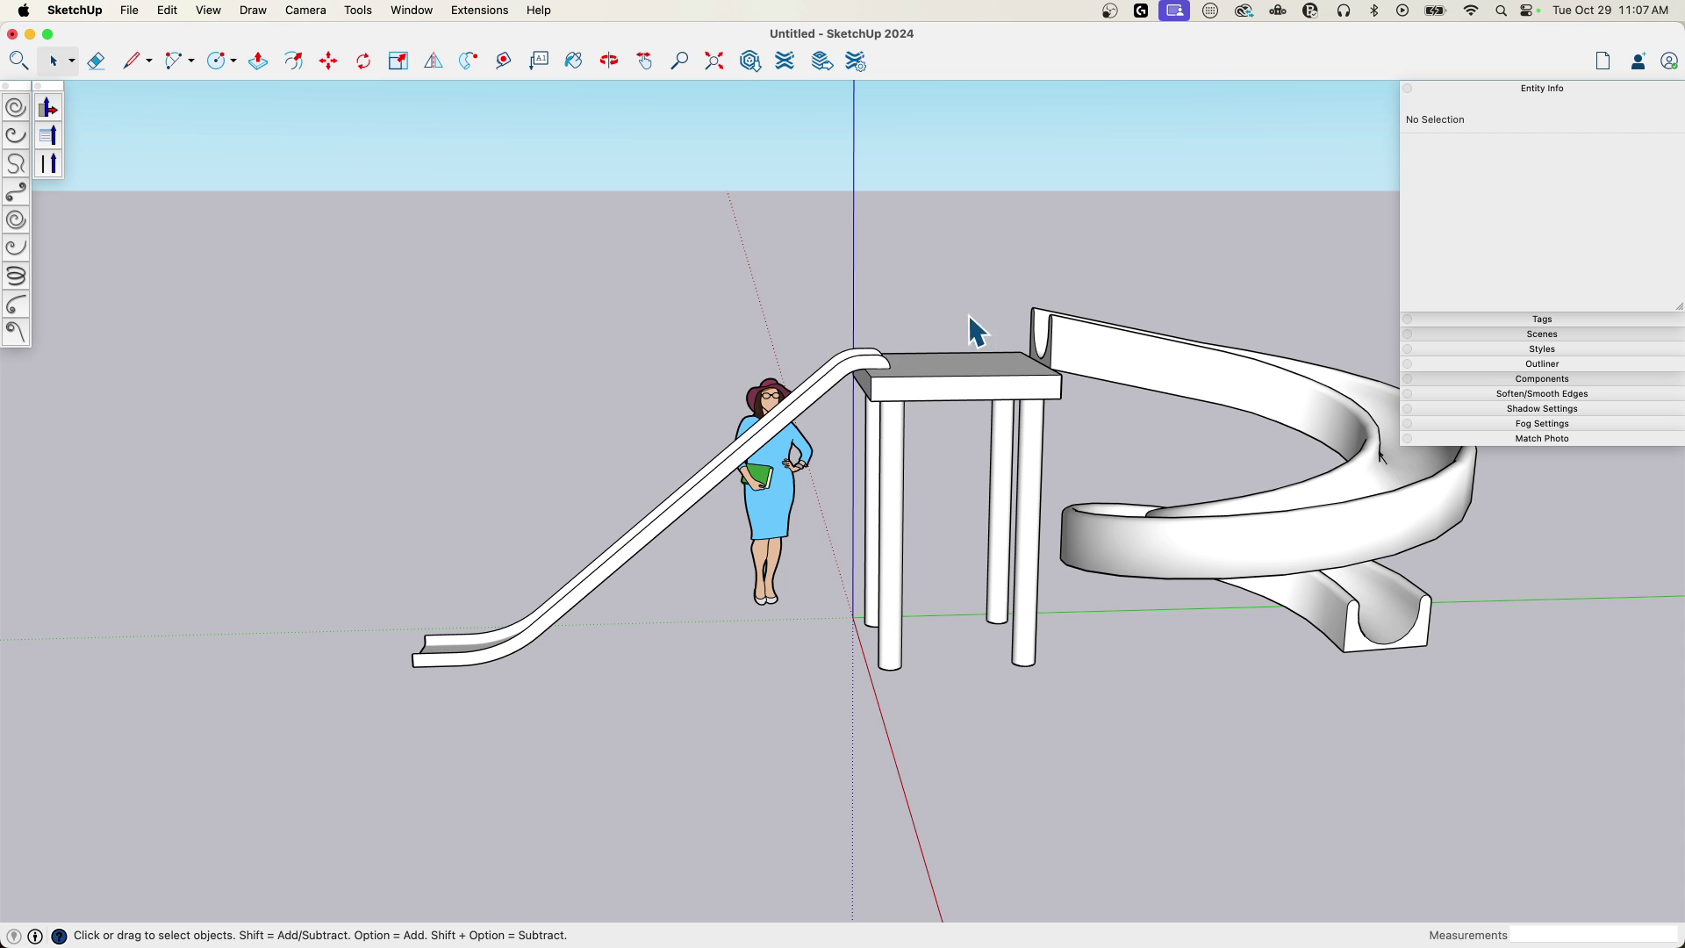
{"action": "middle_click_drag", "start_coordinate": [957, 224], "coordinate": [737, 352]}
{"action": "middle_click_drag", "start_coordinate": [1174, 695], "coordinate": [1049, 584]}
{"action": "scroll", "coordinate": [1049, 584], "scroll_direction": "down", "scroll_amount": 3}
{"action": "middle_click_drag", "start_coordinate": [903, 752], "coordinate": [830, 514]}
- Inside the spiral slide group, push/pull the U-shaped upper end face about 8" onto the platform
{"action": "scroll", "coordinate": [842, 478], "scroll_direction": "up", "scroll_amount": 6}
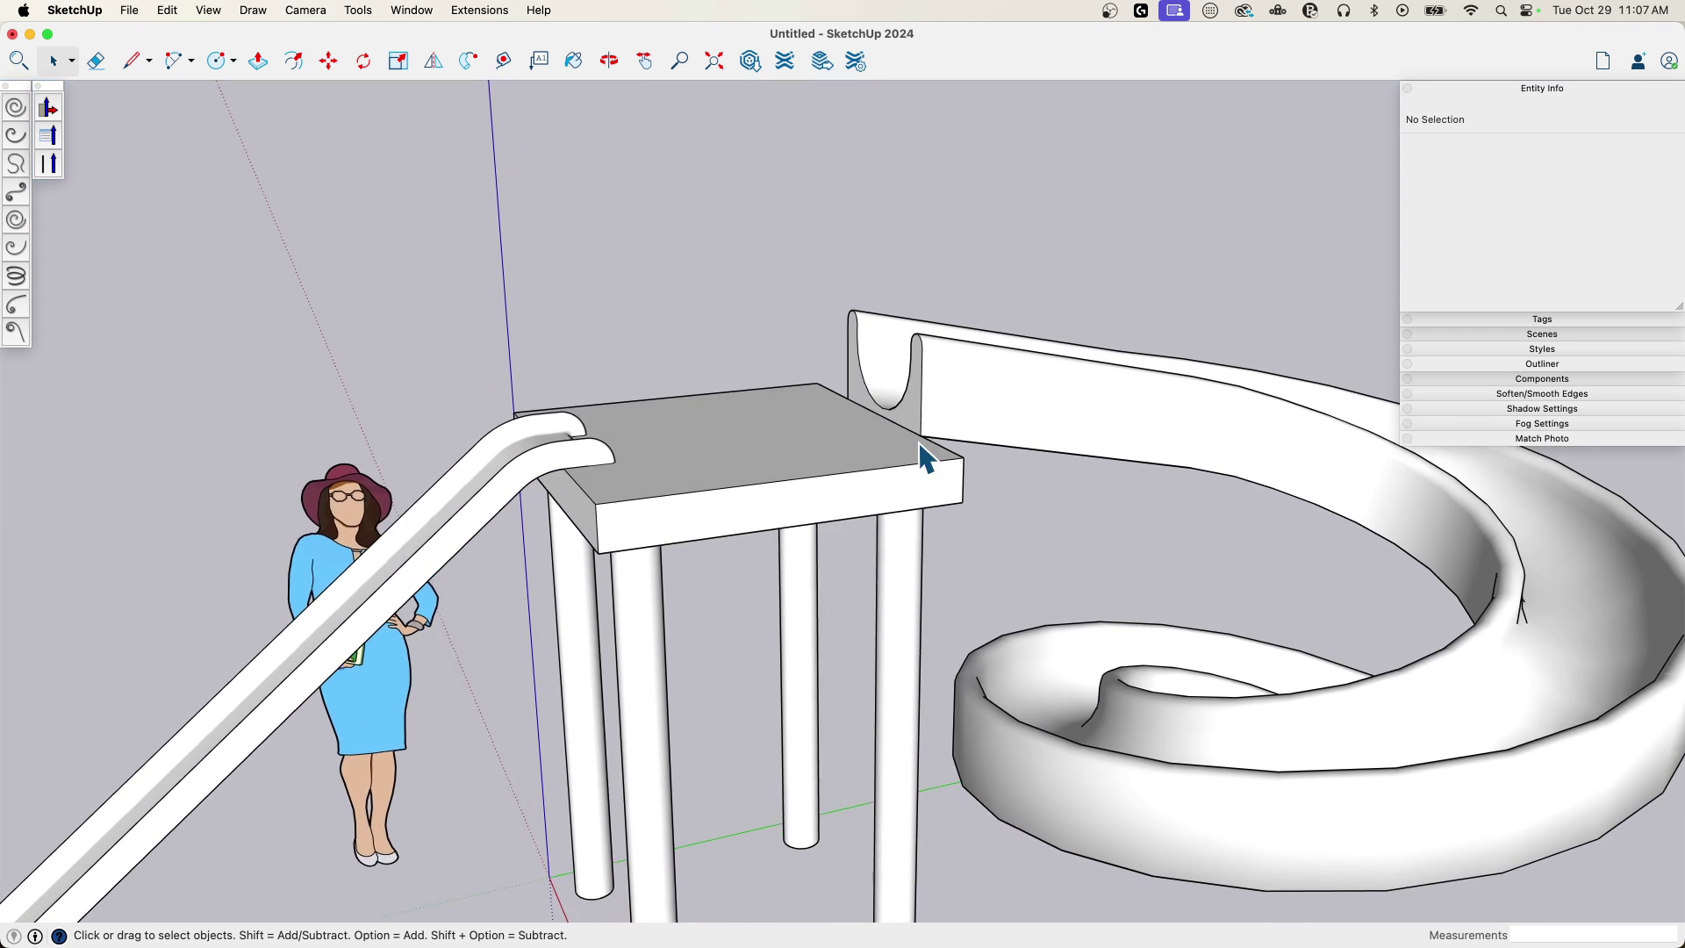
{"action": "left_click", "coordinate": [913, 420]}
{"action": "double_click", "coordinate": [913, 420]}
{"action": "scroll", "coordinate": [914, 428], "scroll_direction": "up", "scroll_amount": 2}
{"action": "key", "text": "p"}
{"action": "left_click", "coordinate": [936, 407]}
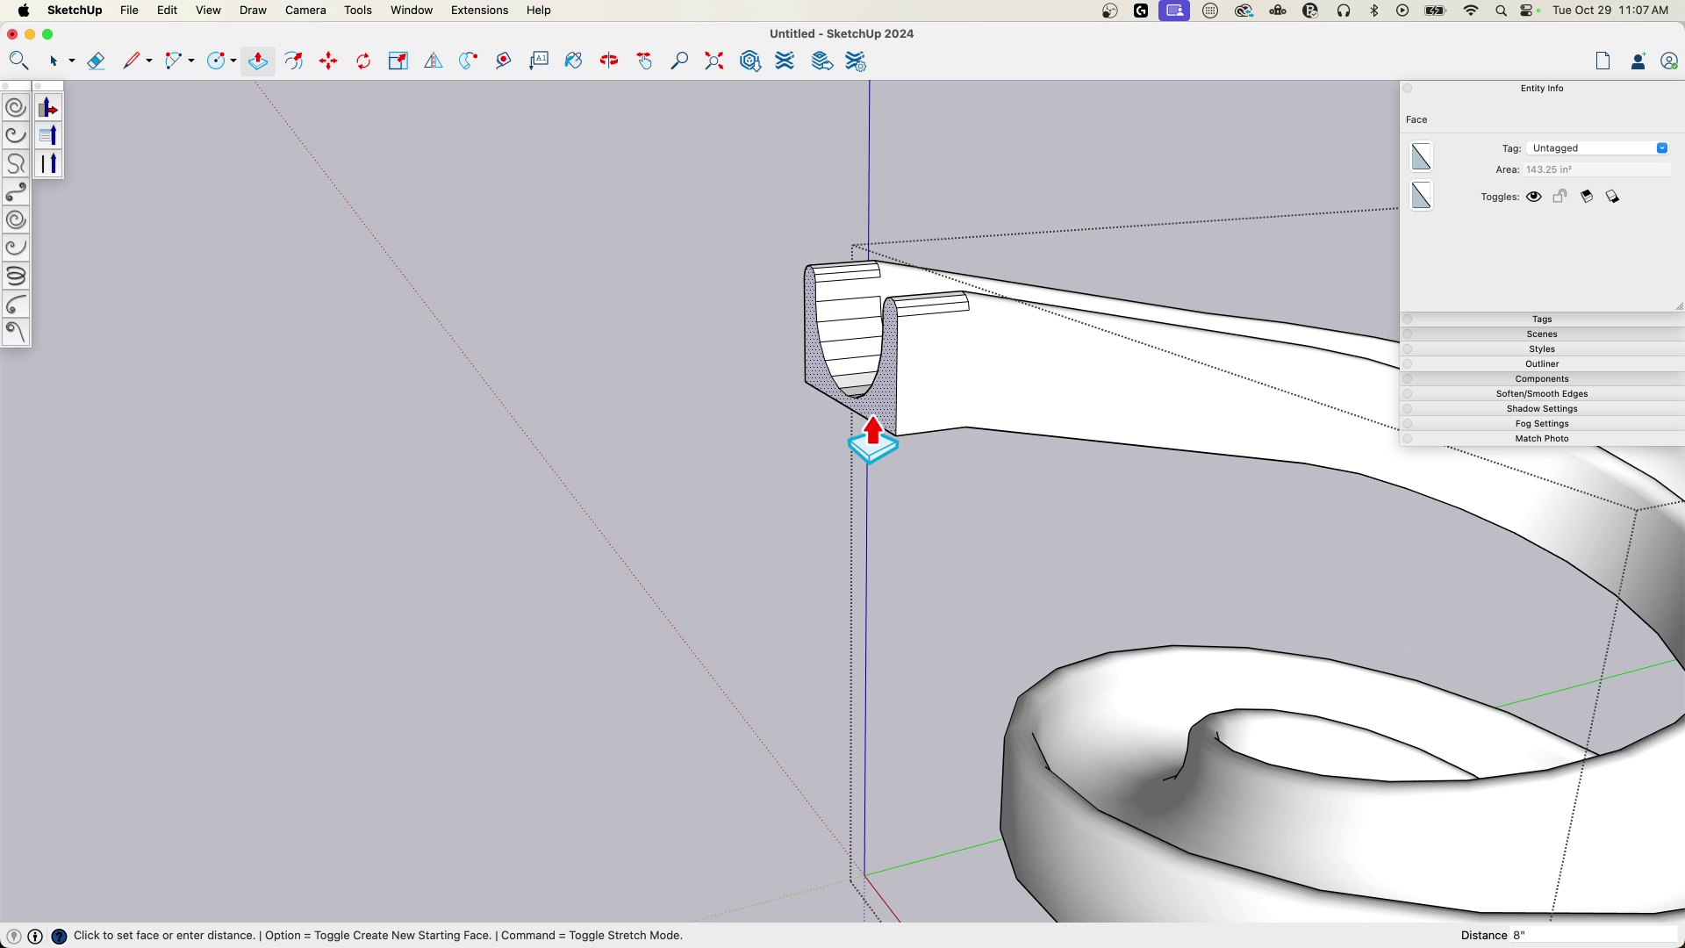
{"action": "left_click", "coordinate": [866, 416]}
- Soften all edges of the spiral slide with Soften coplanar enabled at 36 degrees and leave the group
{"action": "key", "text": "space"}
{"action": "double_click", "coordinate": [928, 385]}
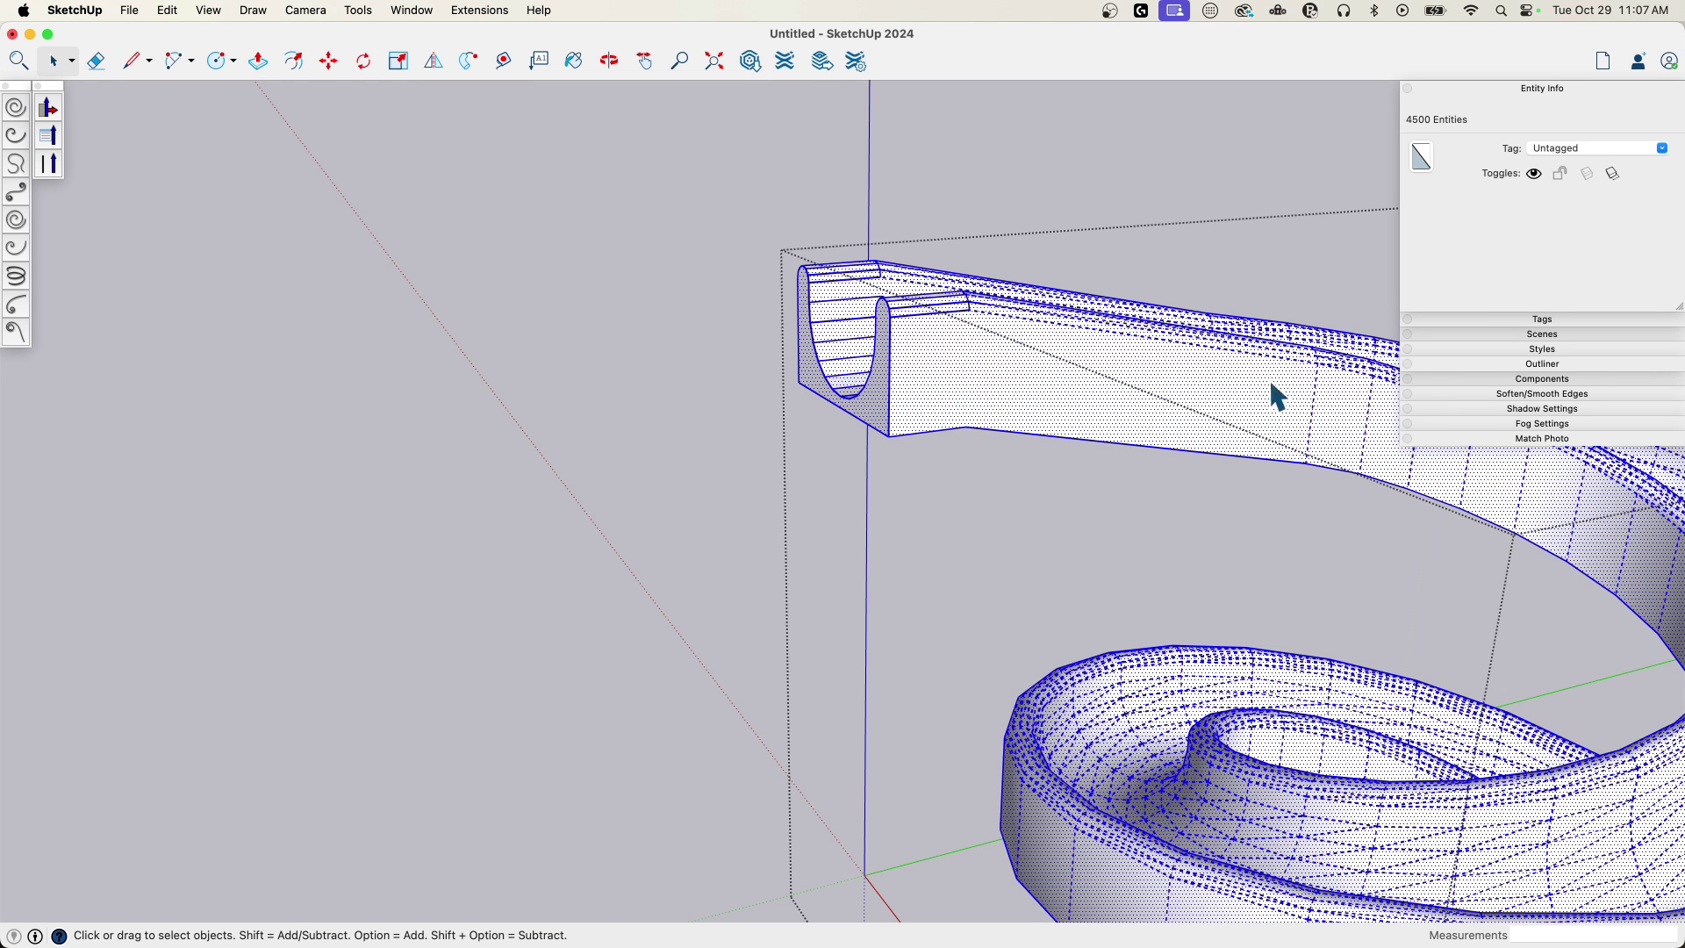
{"action": "left_click", "coordinate": [1553, 395]}
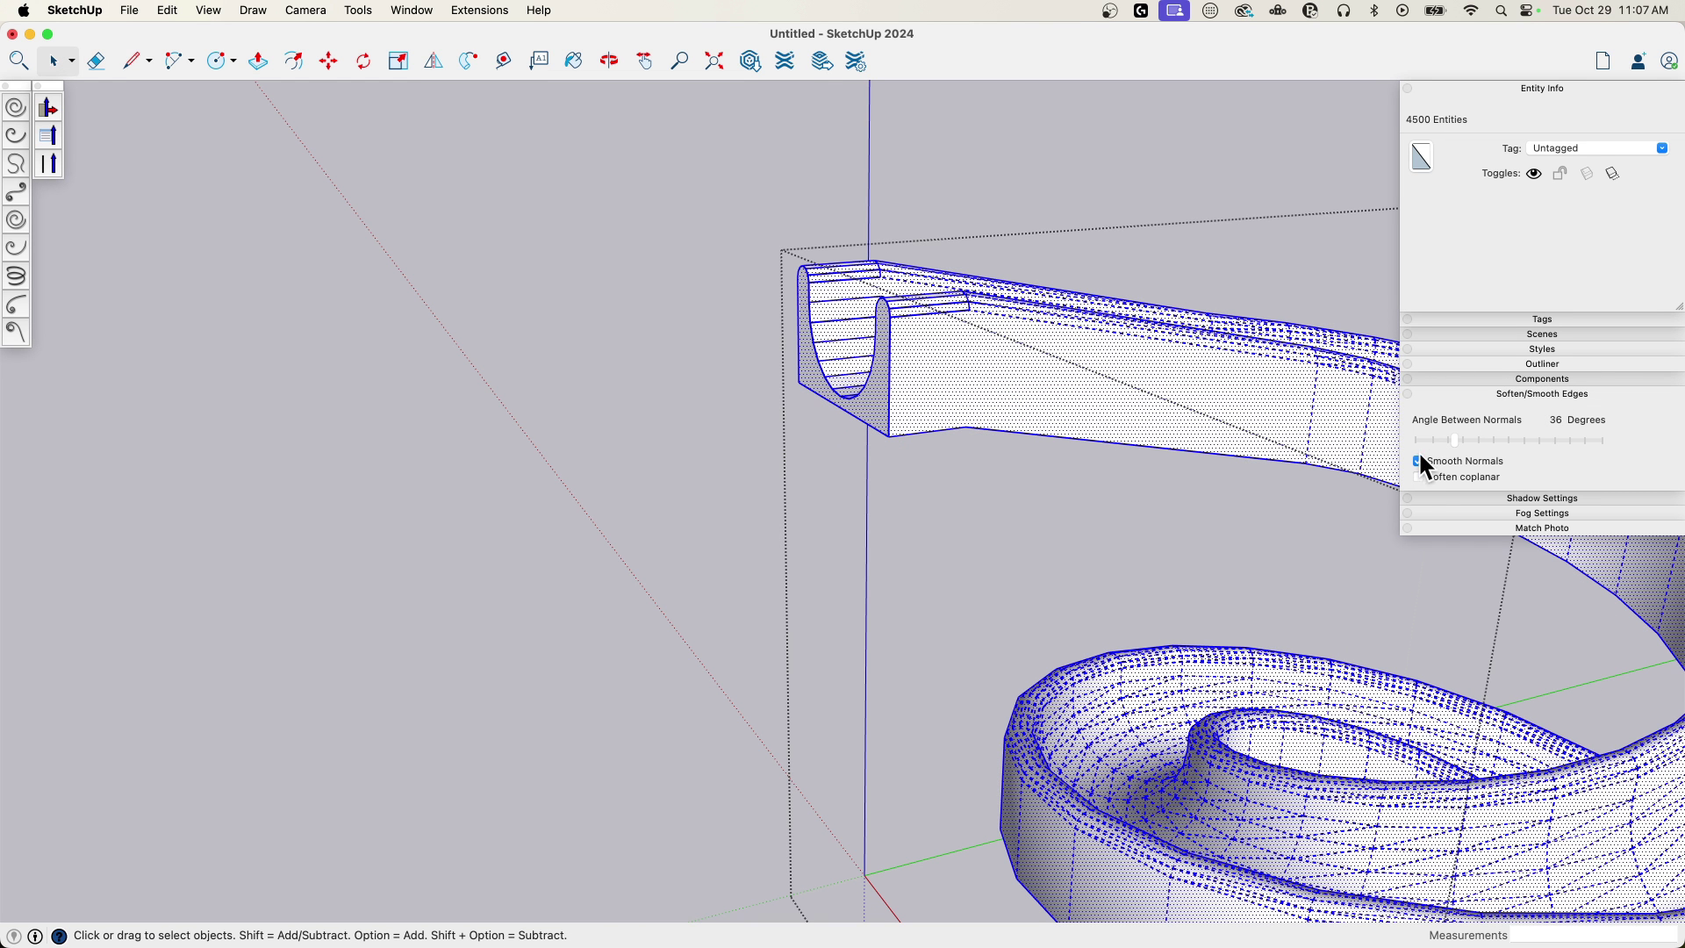
{"action": "left_click", "coordinate": [1419, 477]}
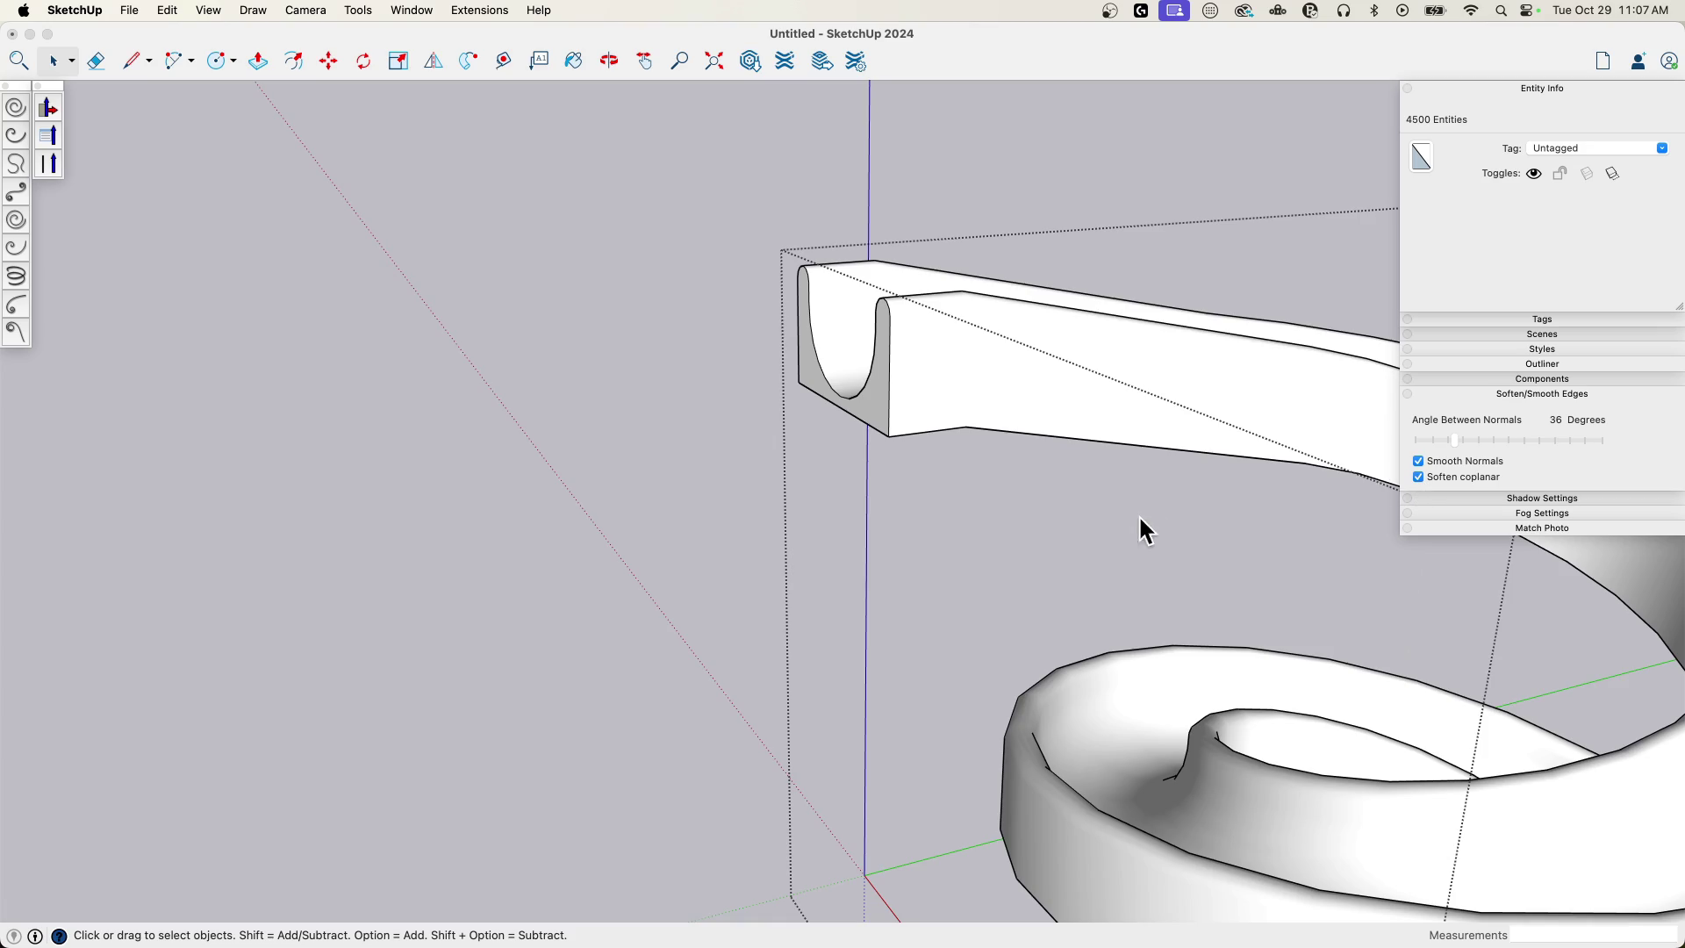
{"action": "middle_click_drag", "start_coordinate": [1128, 290], "coordinate": [1111, 239]}
{"action": "left_click", "coordinate": [1092, 156]}
{"action": "middle_click_drag", "start_coordinate": [1091, 156], "coordinate": [787, 301]}
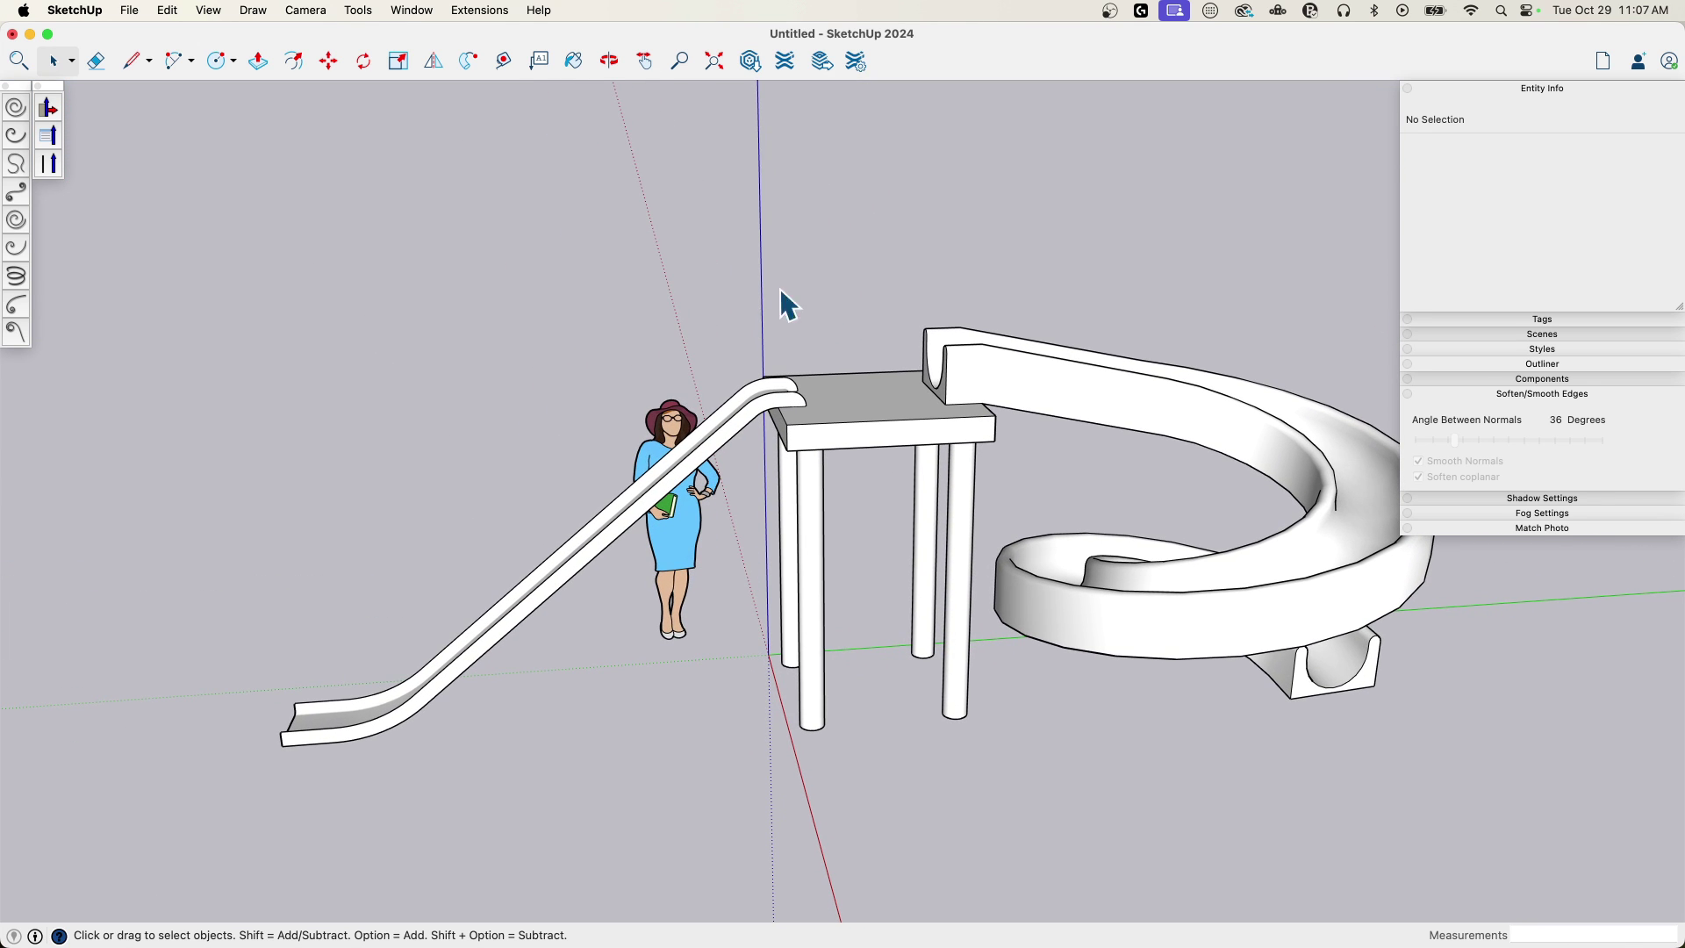
{"action": "mouse_move", "coordinate": [851, 373]}
{"action": "middle_mouse_down"}
{"action": "mouse_move", "coordinate": [966, 459]}
{"action": "mouse_move", "coordinate": [971, 407]}
{"action": "mouse_move", "coordinate": [750, 392]}
{"action": "mouse_move", "coordinate": [857, 469]}
{"action": "middle_mouse_up"}
{"action": "middle_click_drag", "start_coordinate": [985, 537], "coordinate": [1232, 313]}
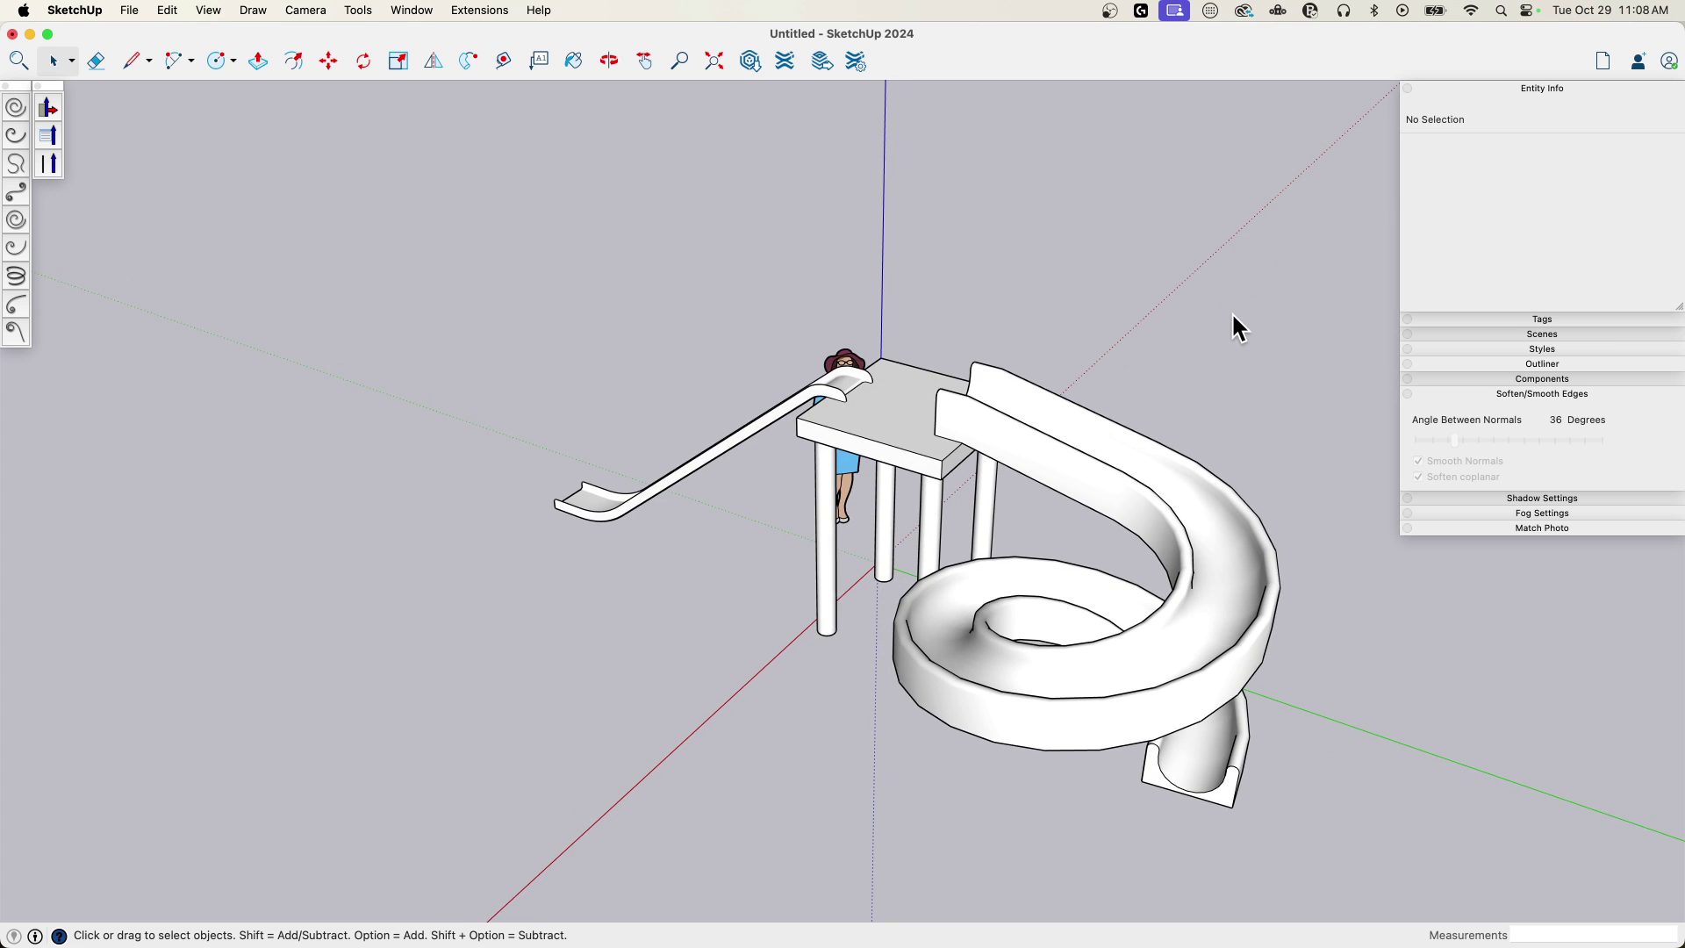